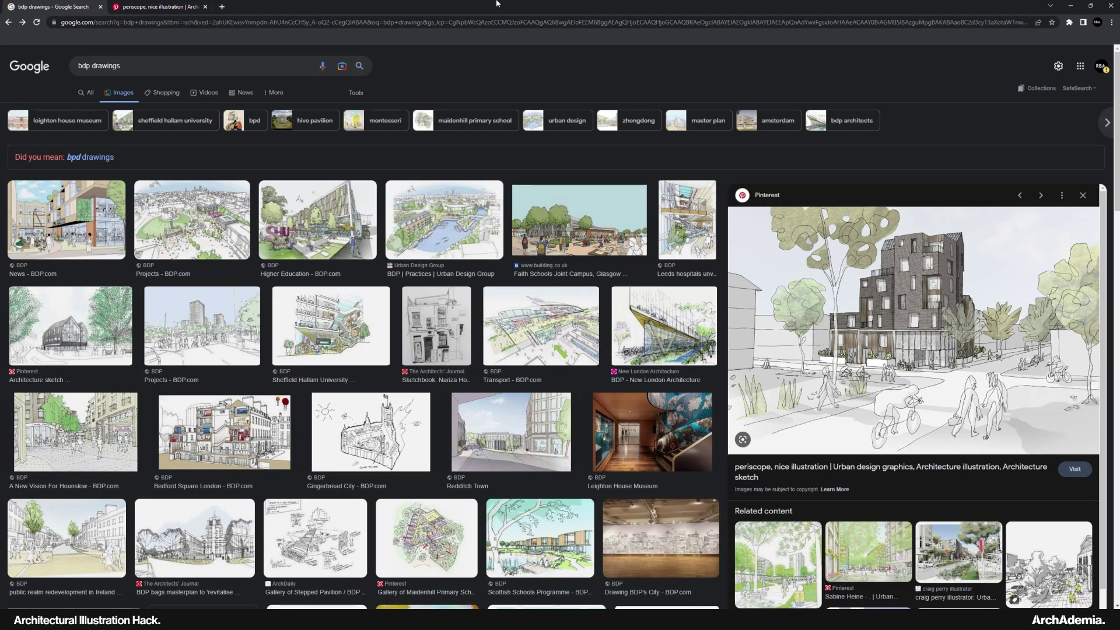
Browse the BDP drawings image results and the Periscope illustration's Pinterest page for architectural sketch style references
scroll(340, 424, "down", 4)
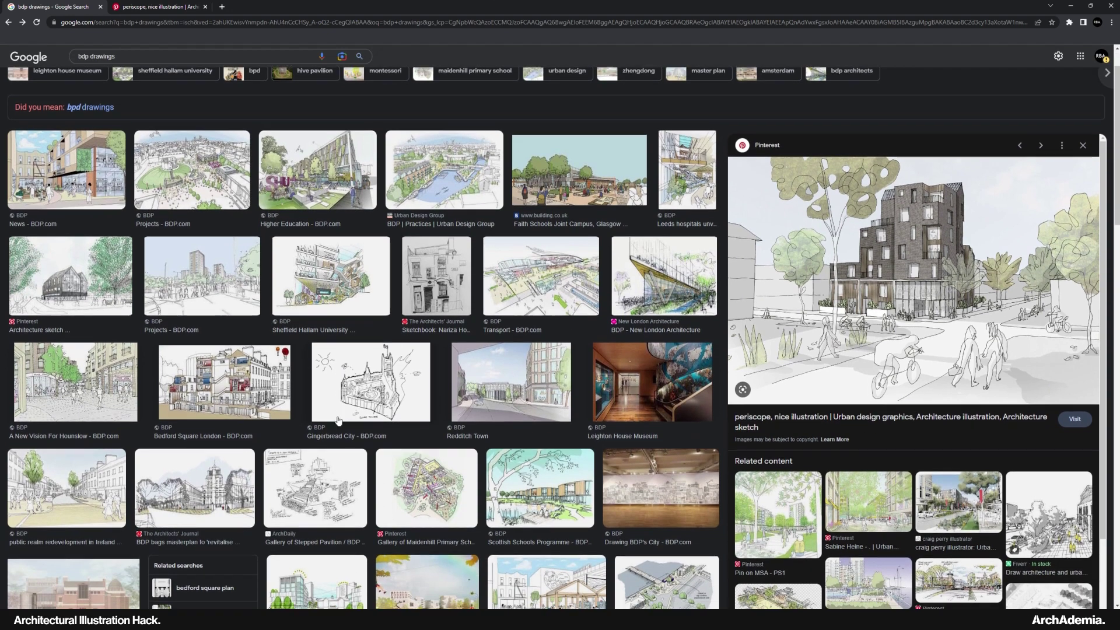
scroll(338, 448, "down", 3)
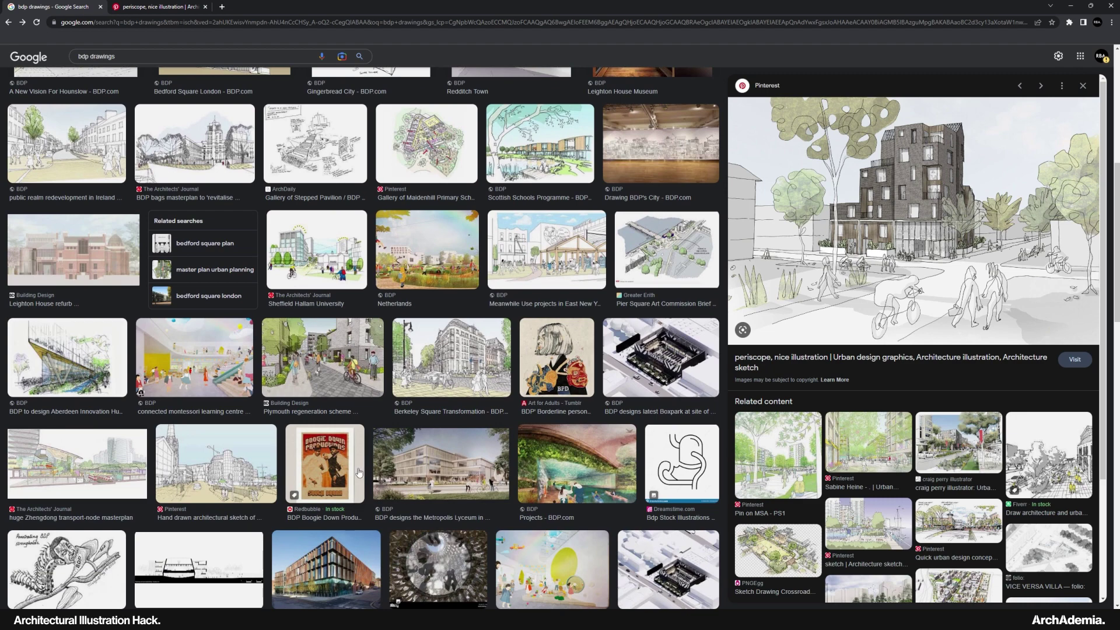
scroll(362, 453, "up", 7)
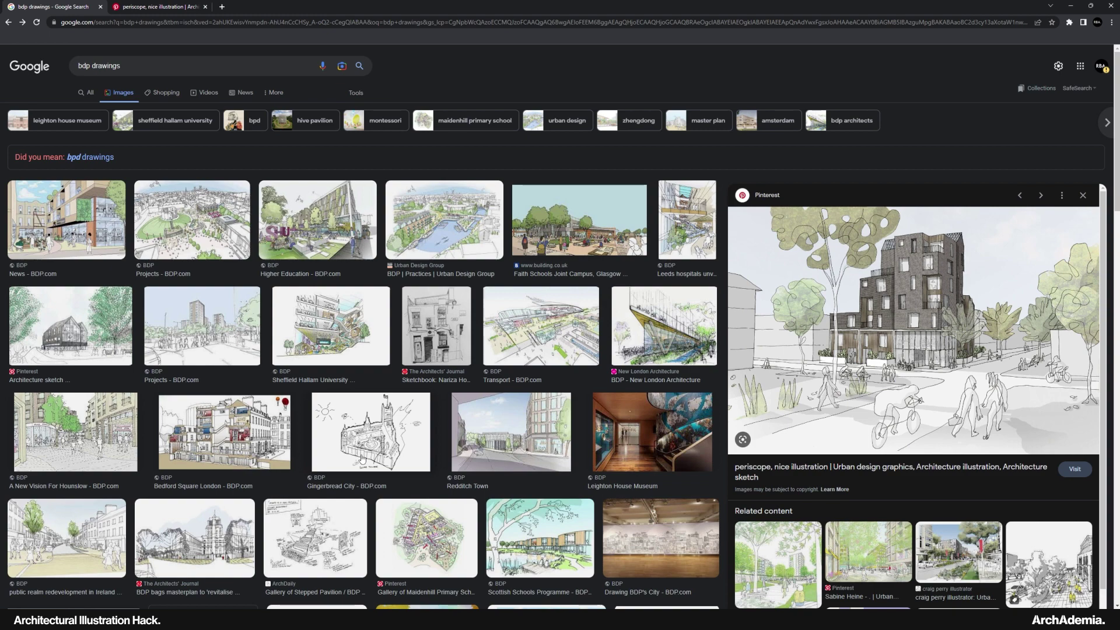
scroll(311, 446, "down", 3)
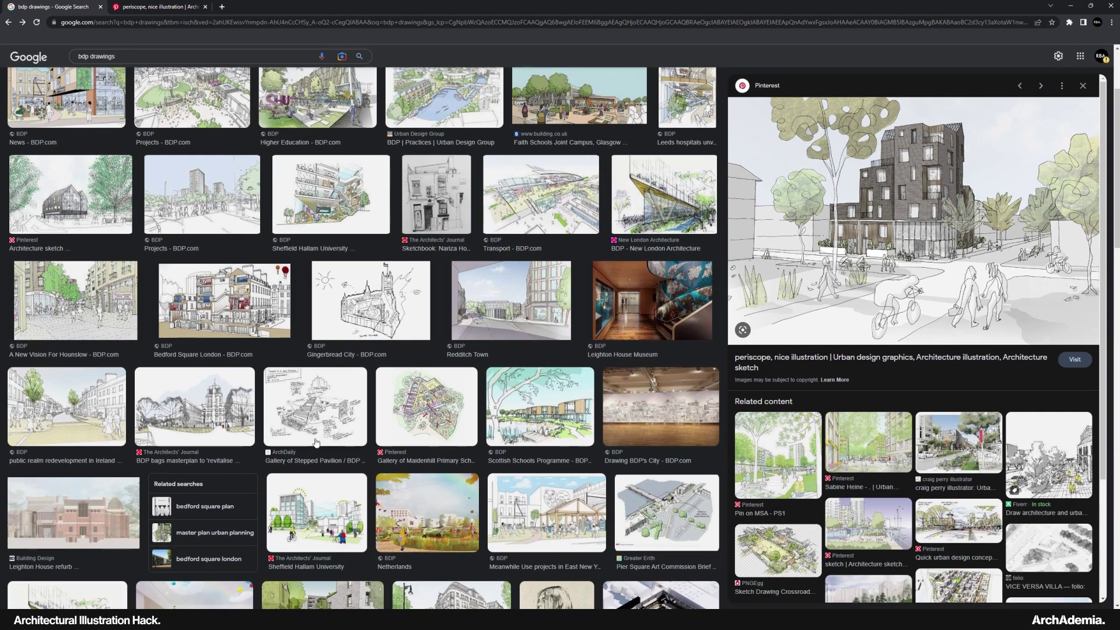
scroll(223, 321, "up", 3)
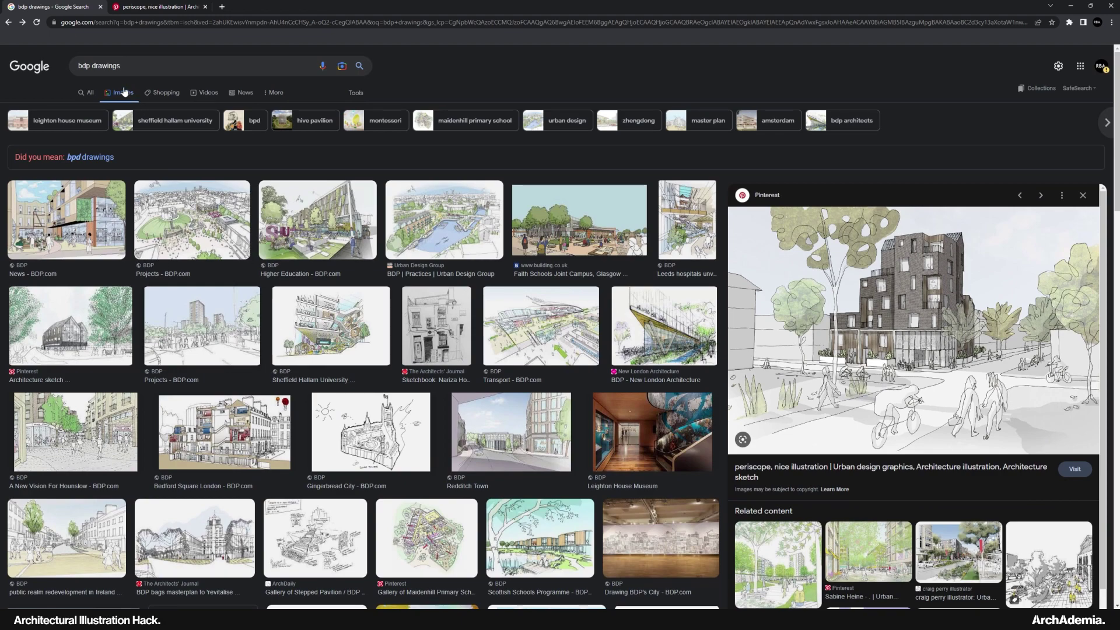
scroll(333, 342, "down", 5)
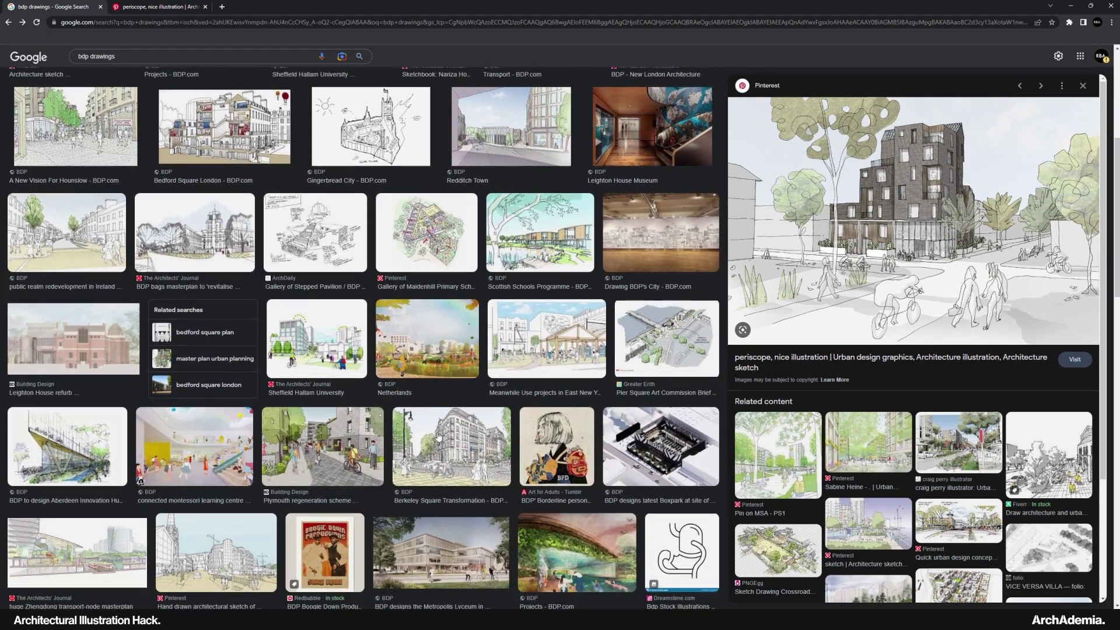
scroll(421, 426, "down", 1)
scroll(415, 421, "up", 6)
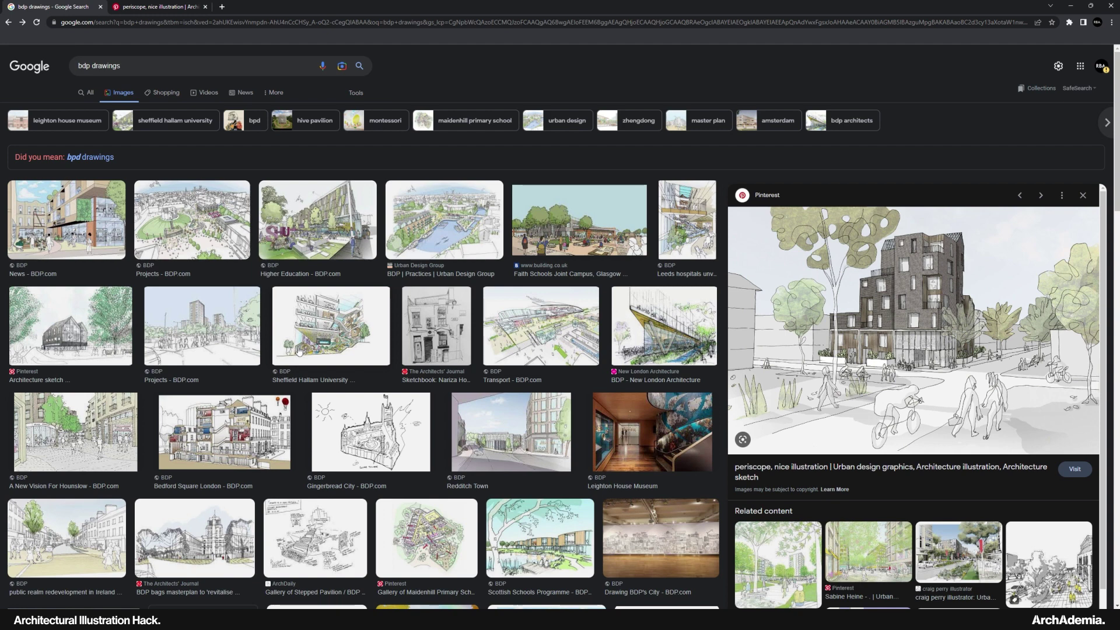
left_click(141, 73)
left_click(138, 68)
scroll(251, 337, "down", 3)
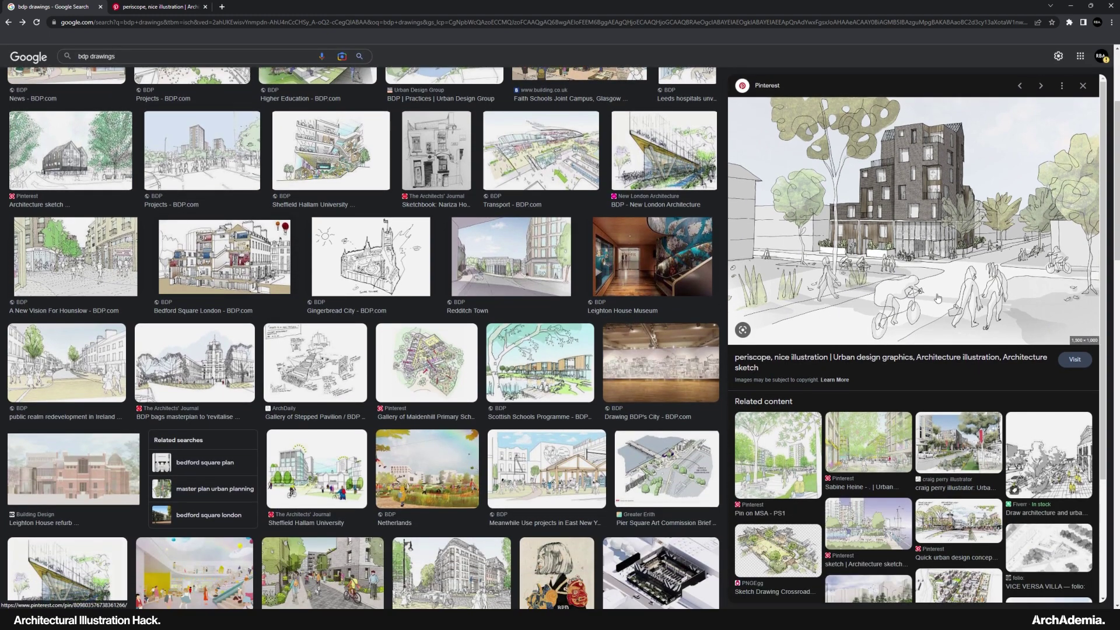
scroll(648, 280, "up", 1)
scroll(647, 280, "up", 1)
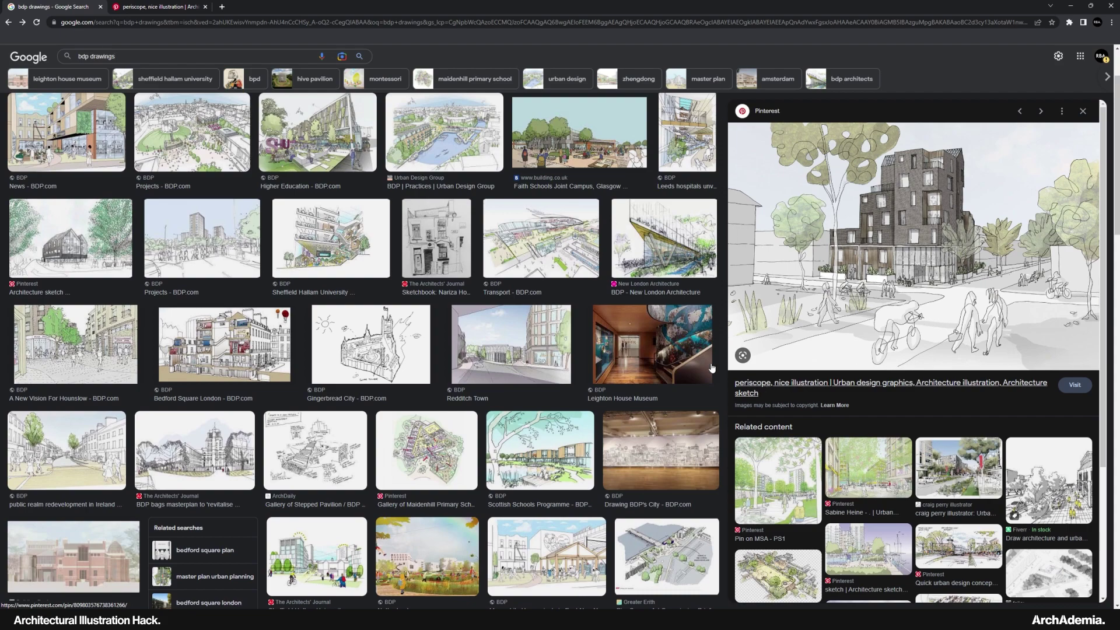
left_click(156, 7)
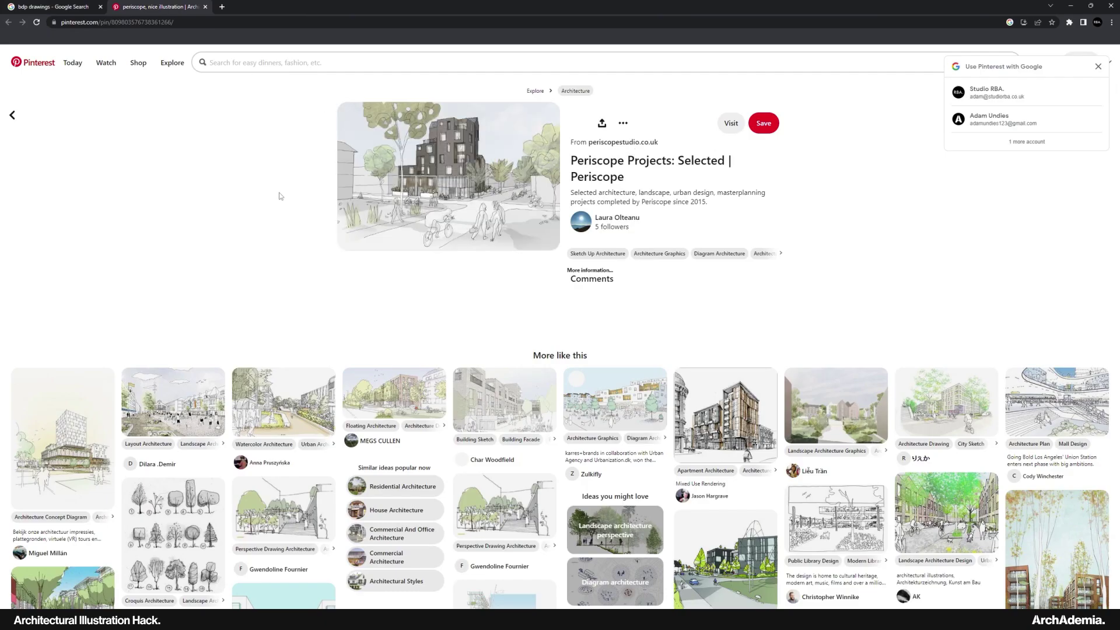
left_click(54, 6)
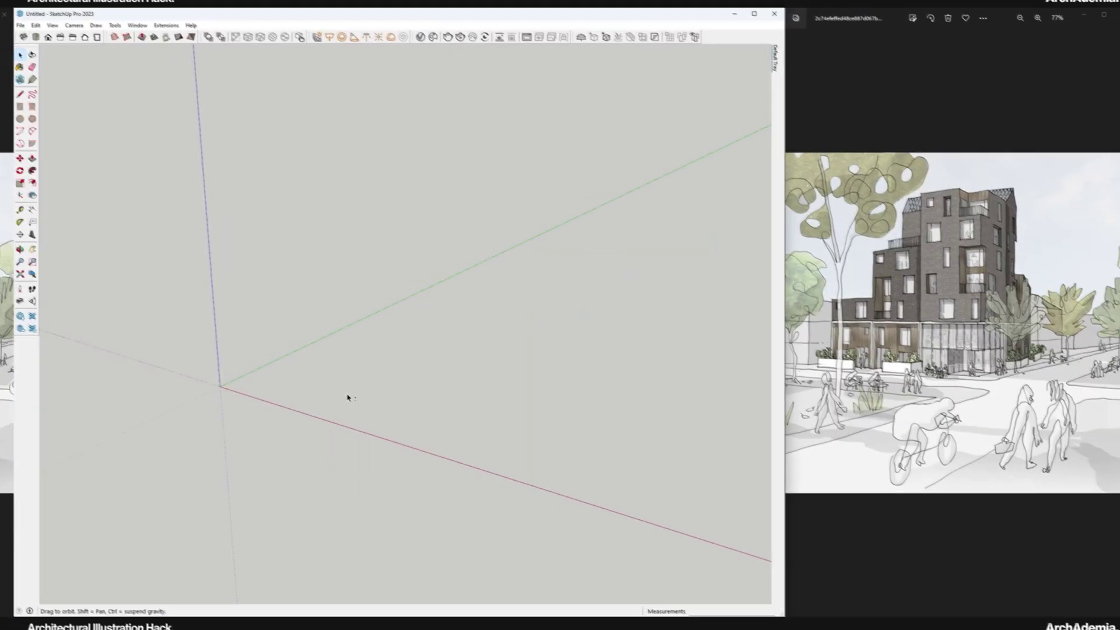
Draw a ground rectangle about 27,500 by 36,300 mm on the red-green plane near the origin
scroll(304, 399, "up", 3)
key("r")
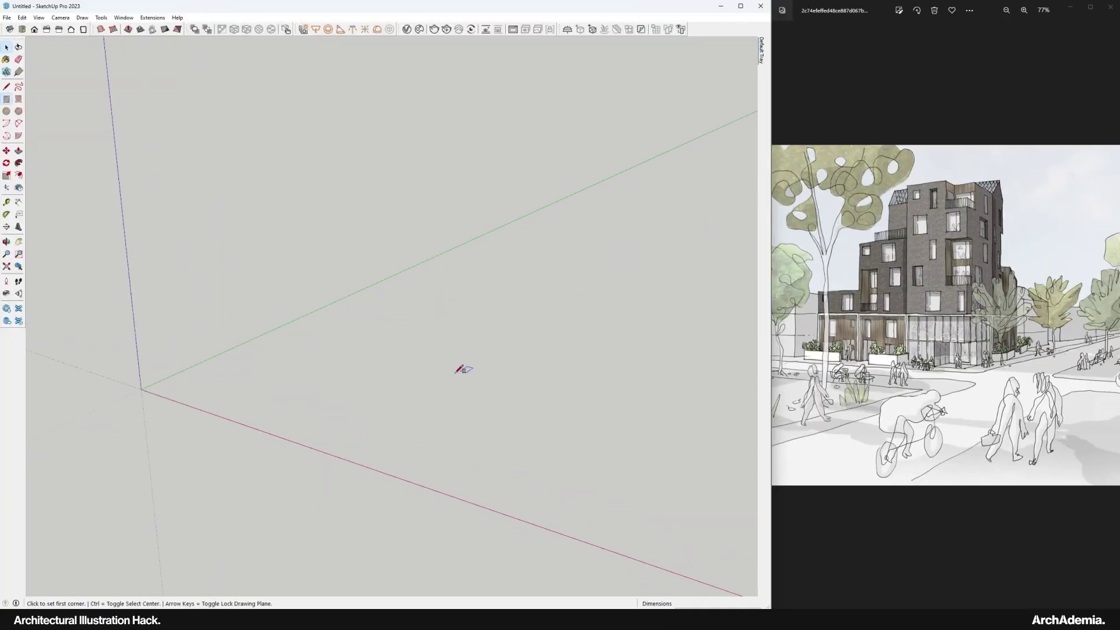
scroll(463, 371, "up", 2)
scroll(296, 368, "down", 3)
left_click_drag(586, 435, 598, 448)
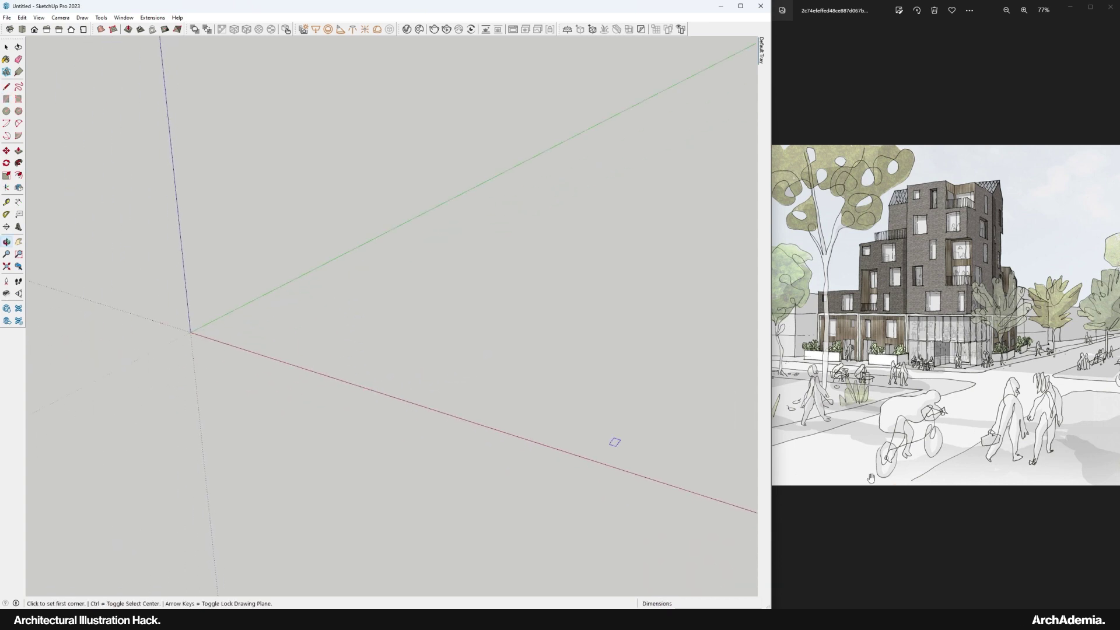
scroll(298, 355, "up", 2)
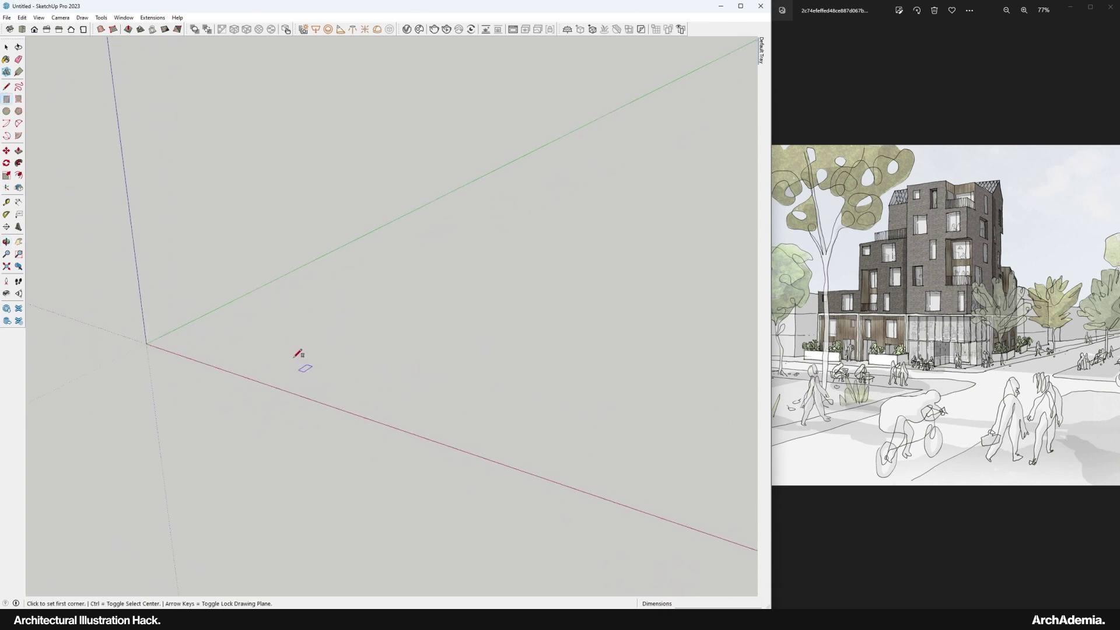
left_click(228, 317)
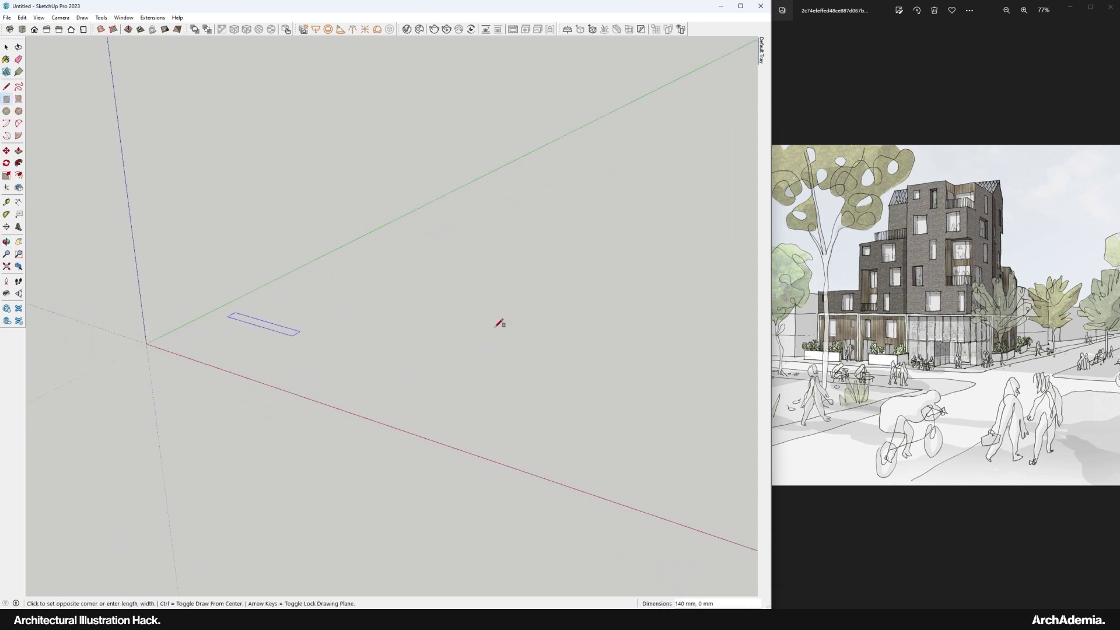
left_click(741, 242)
Select the whole ground rectangle and reposition it flat beside the origin, between the red and green axes
scroll(470, 332, "down", 2)
left_click_drag(396, 392, 387, 453)
key("space")
left_click_drag(381, 320, 389, 275)
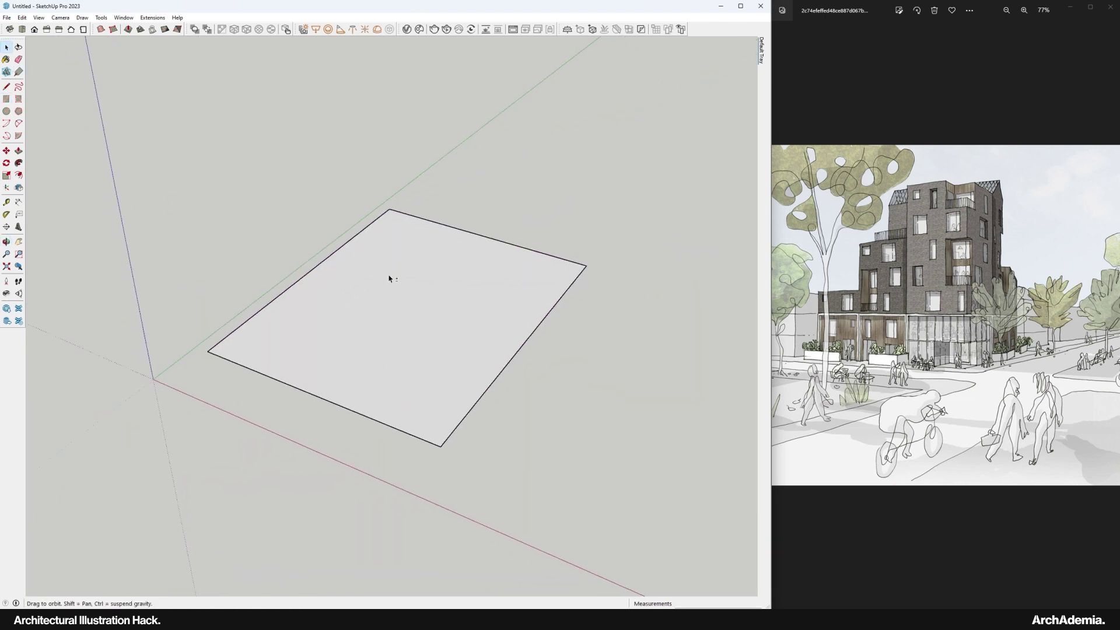
scroll(379, 265, "down", 3)
left_click_drag(190, 183, 601, 436)
scroll(430, 318, "up", 1)
key("m")
left_click(500, 402)
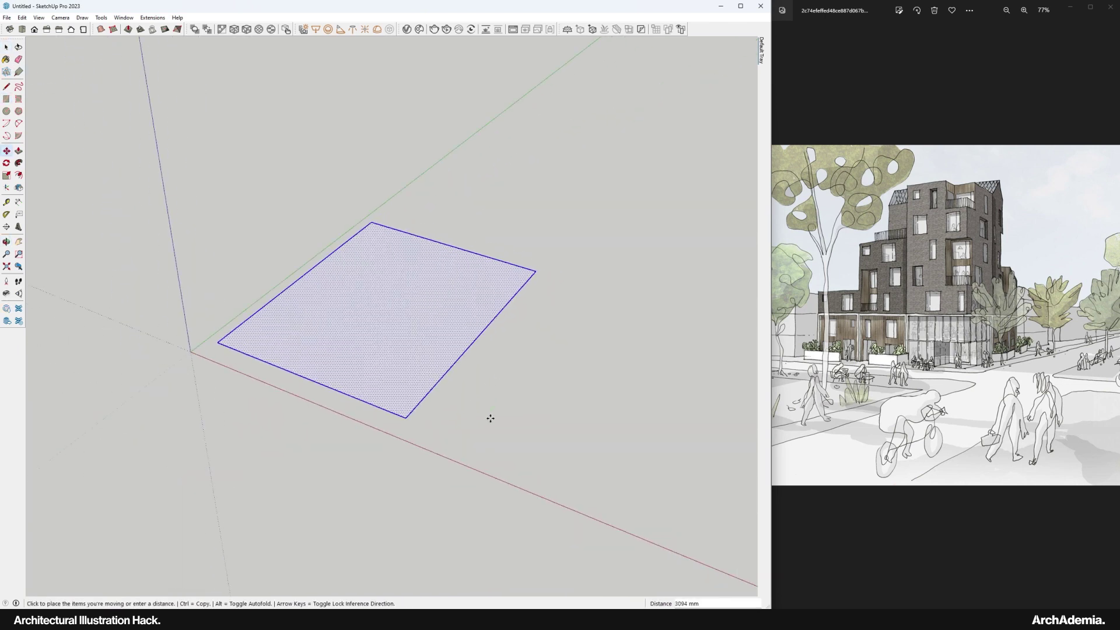
left_click(484, 420)
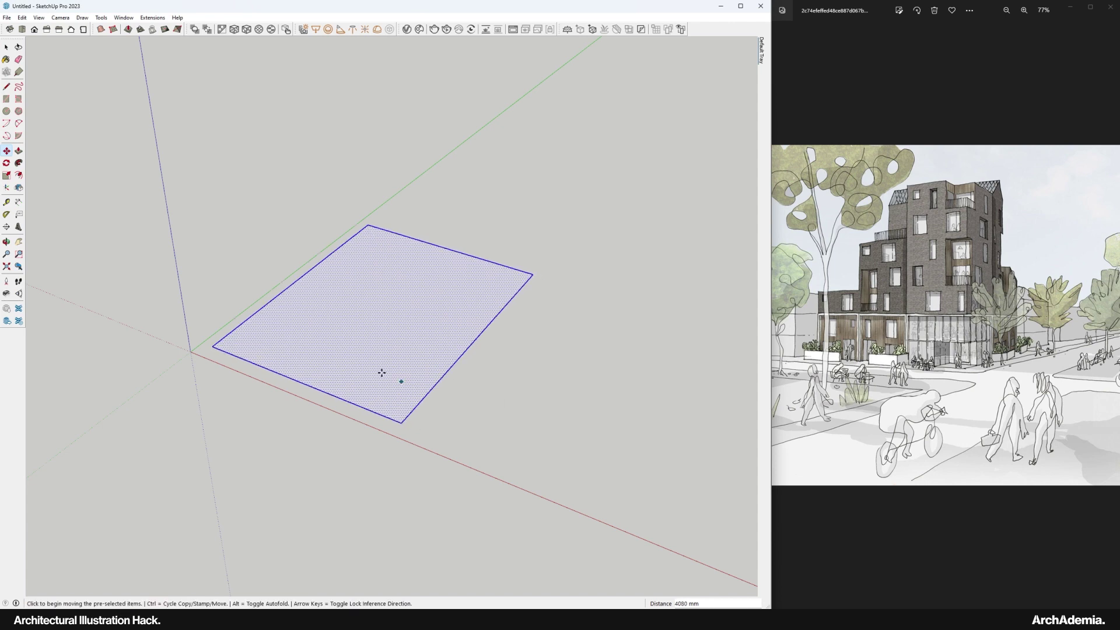
left_click(380, 372)
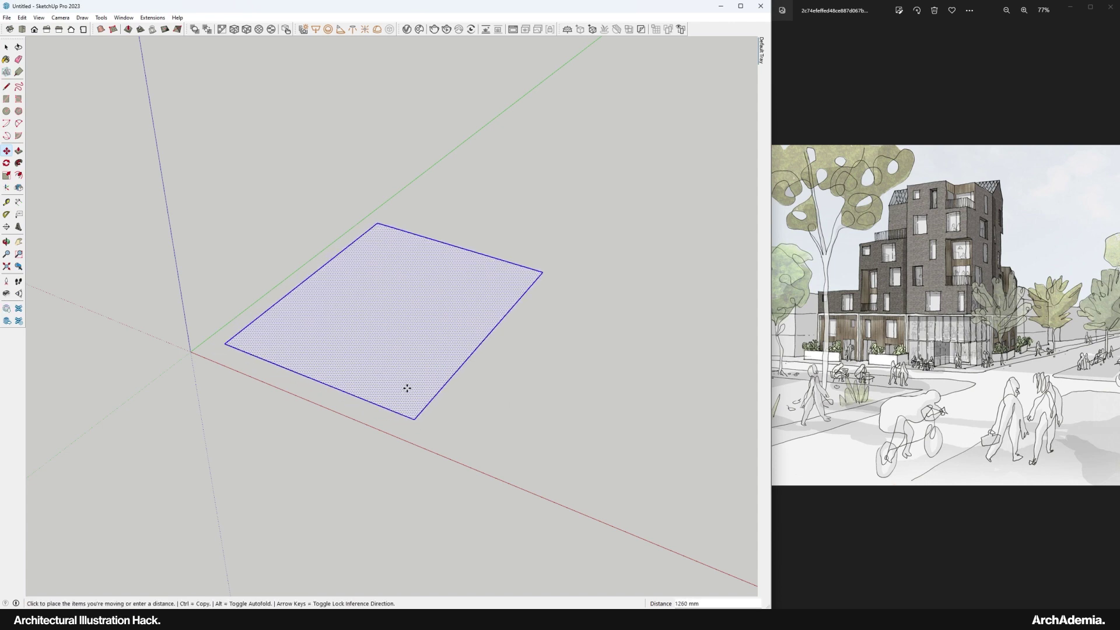
left_click(407, 381)
left_click(12, 51)
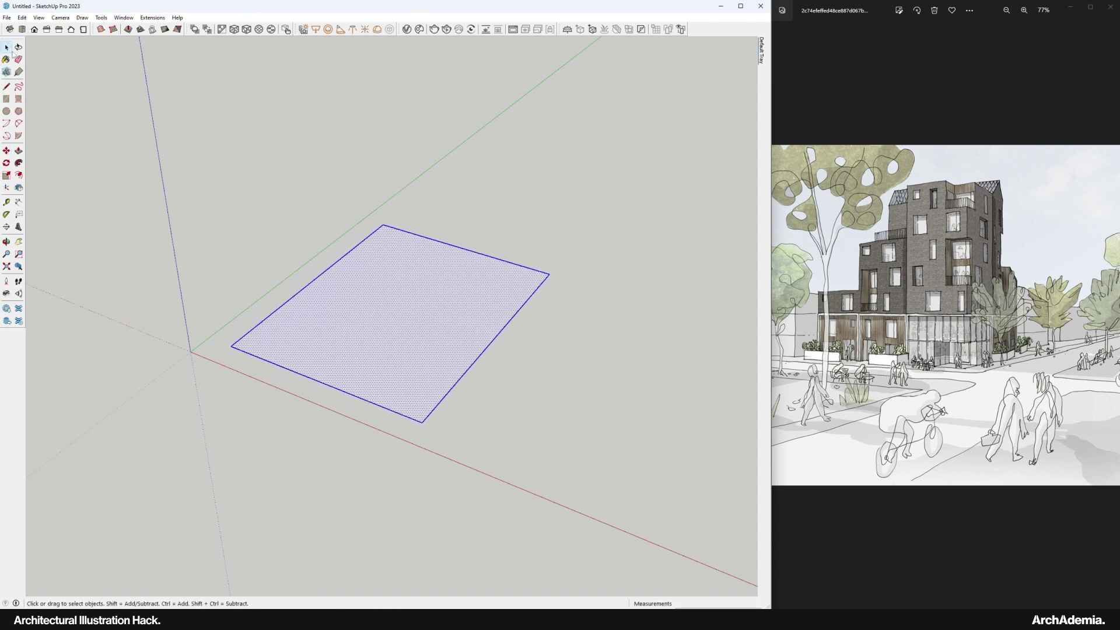
Place two parallel guides along the green direction across the rectangle, about 9,900 mm in from the side edge and 6000 mm apart
scroll(368, 315, "up", 2)
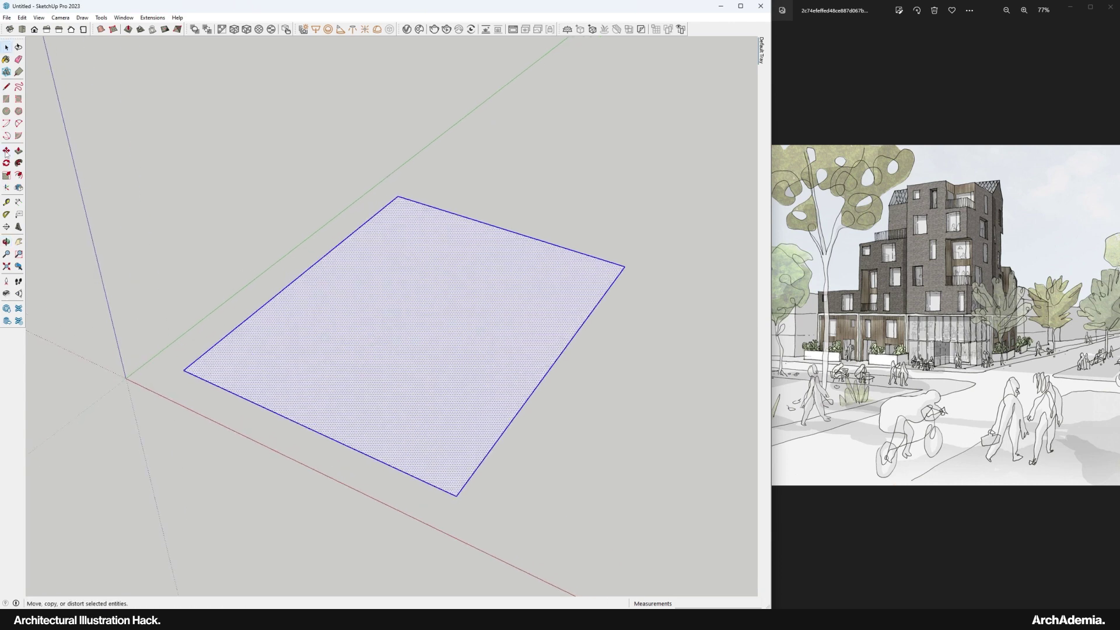
left_click(6, 202)
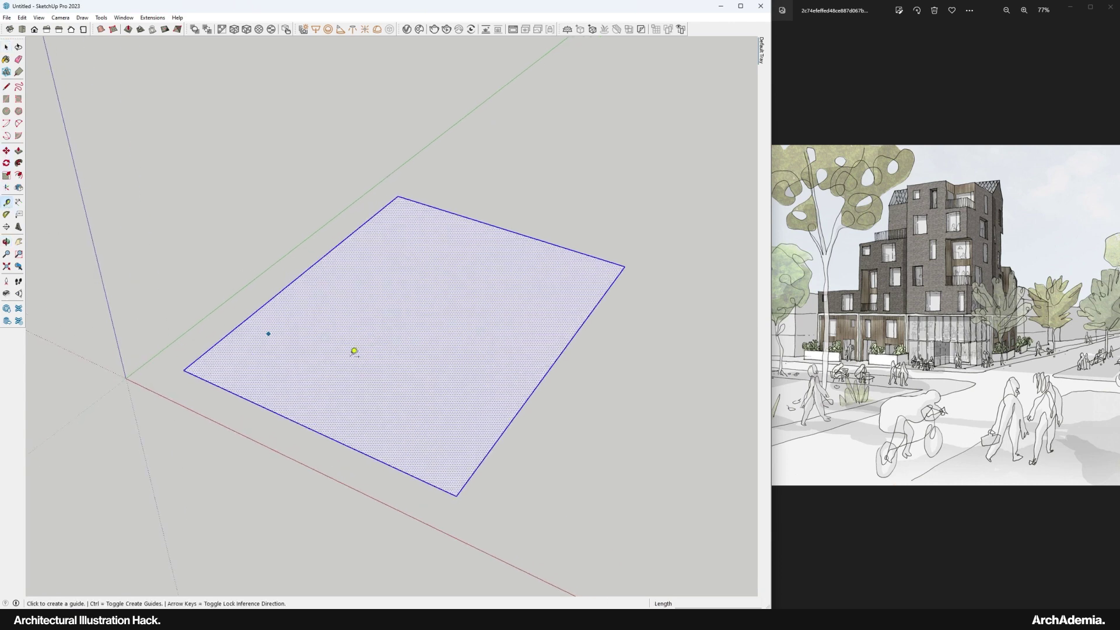
left_click(527, 400)
left_click(432, 352)
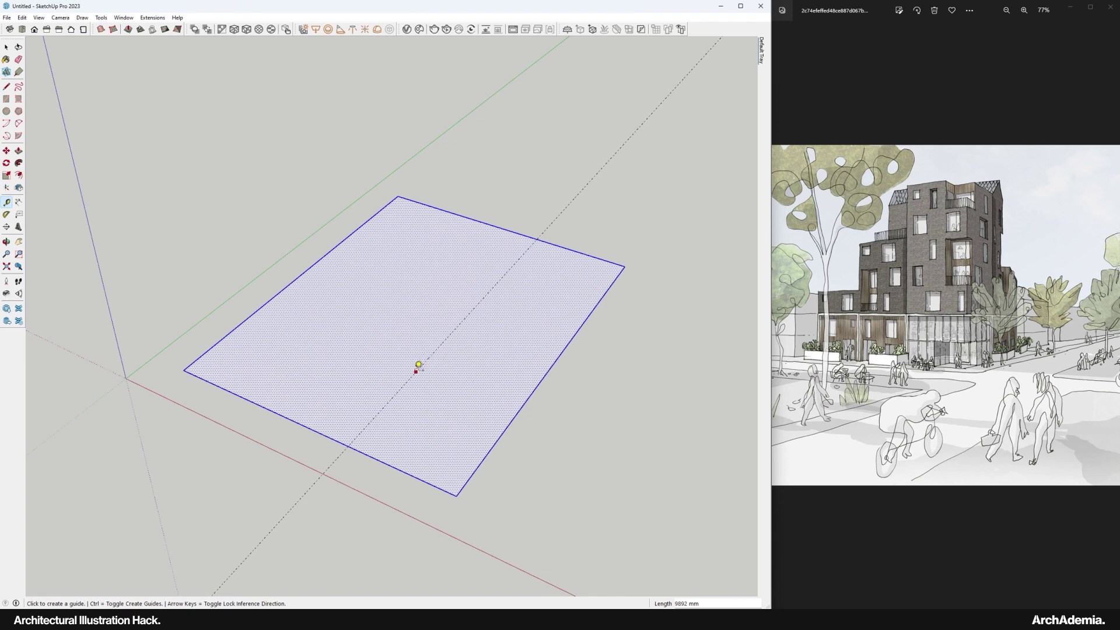
left_click(417, 368)
type("6000")
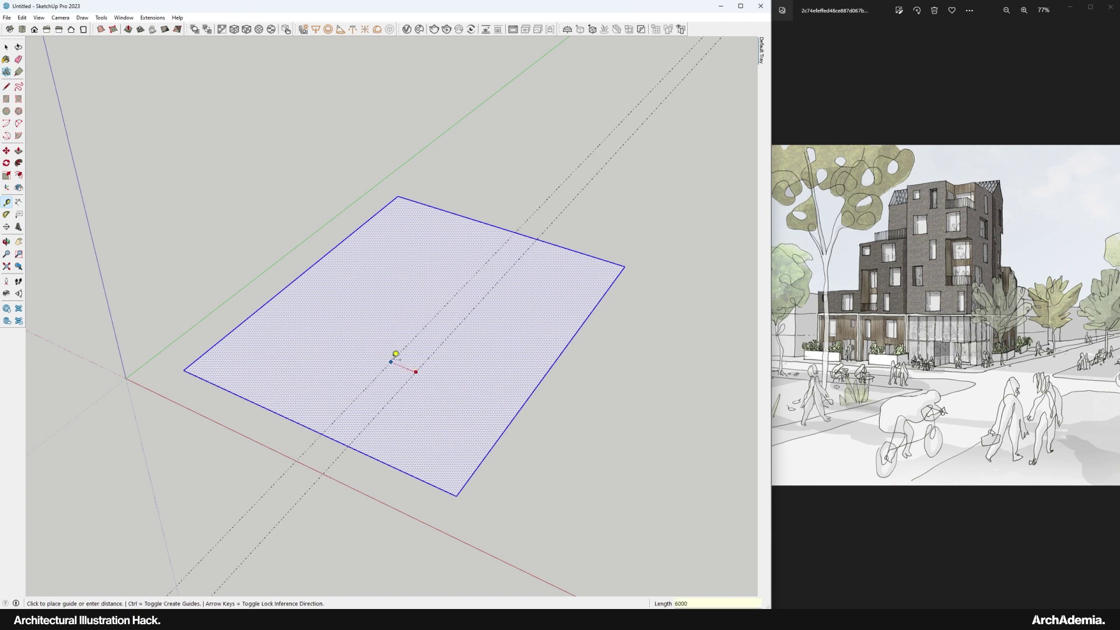
key("Return")
Move the rectangle's far side edge slightly outward along the red axis to widen the ground plane
scroll(379, 321, "up", 1)
left_click_drag(465, 355, 399, 350)
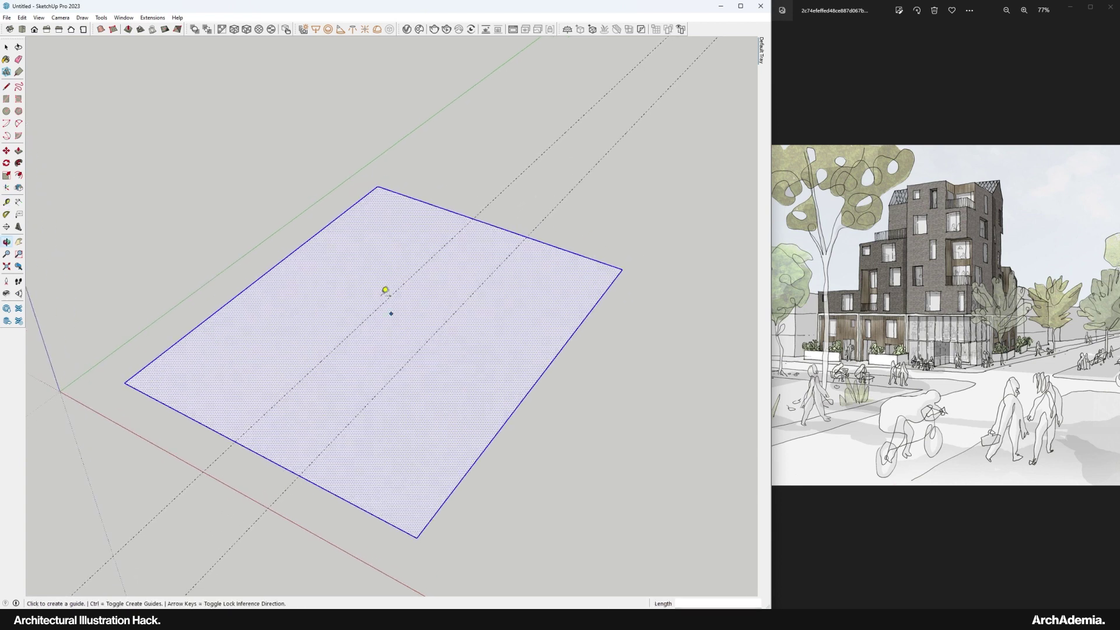
key("space")
scroll(373, 245, "down", 3)
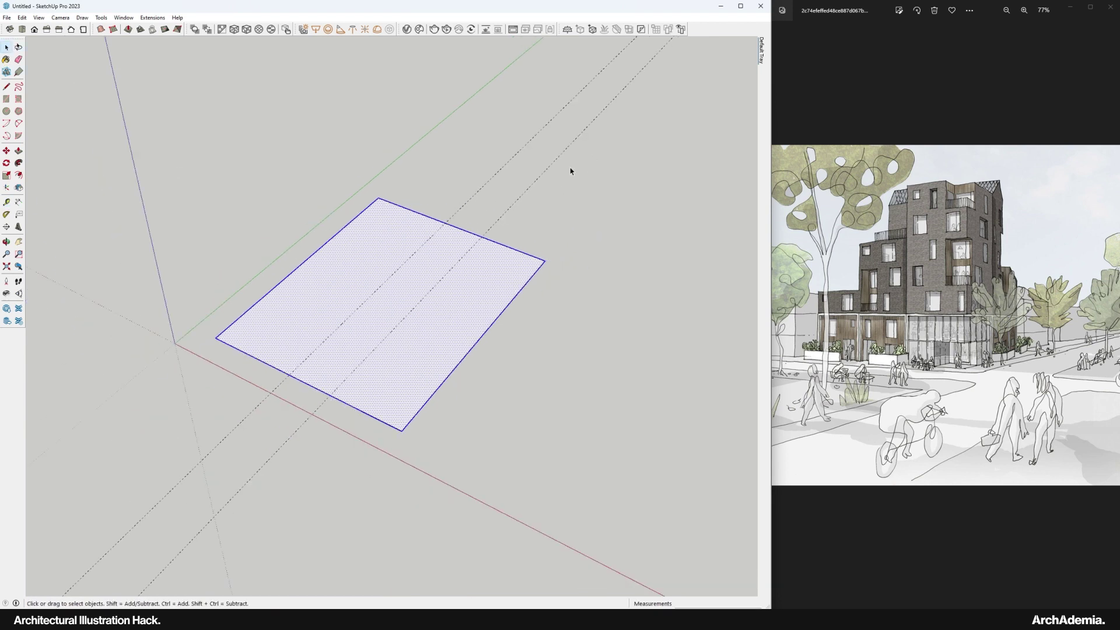
left_click(469, 353)
key("m")
left_click(470, 354)
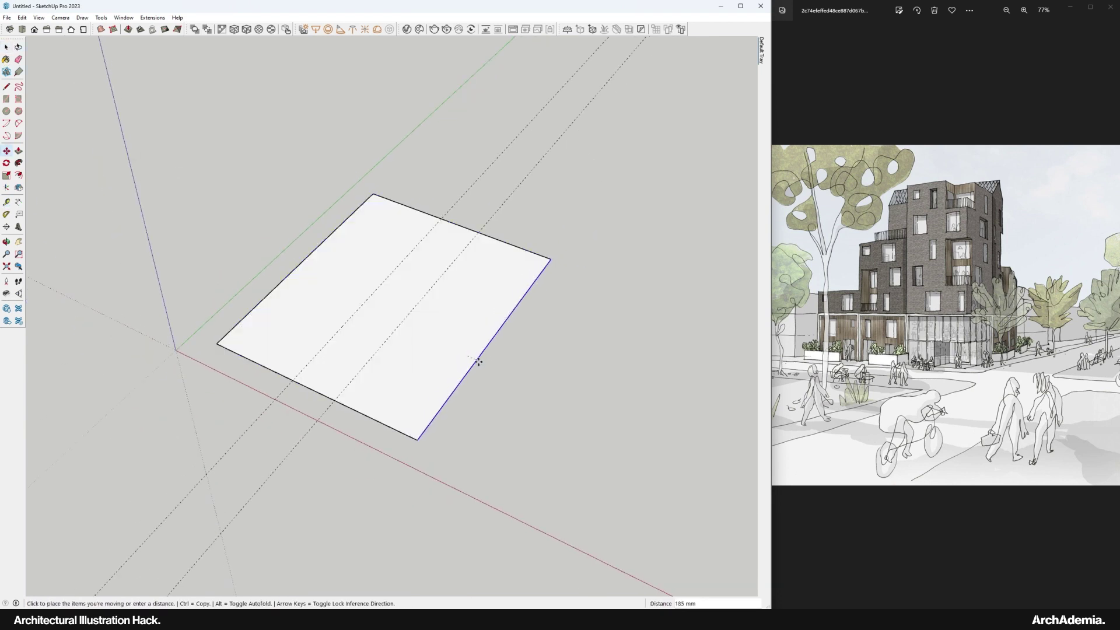
left_click(481, 362)
left_click_drag(482, 313, 495, 322)
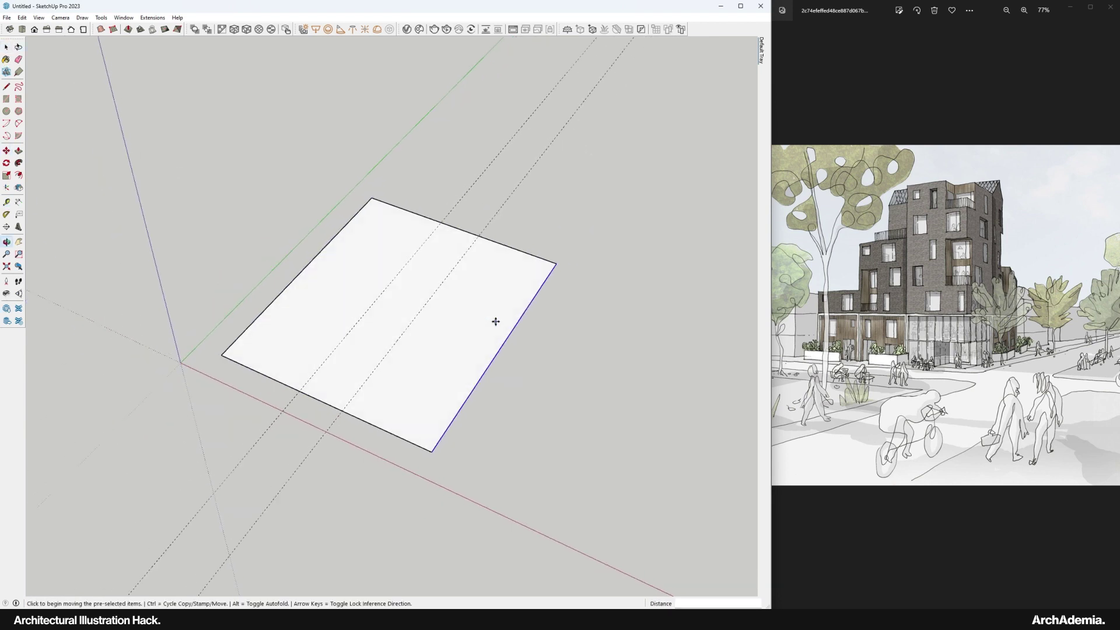
Place two parallel guides across the rectangle in the red direction near its middle, 6000 mm apart
key("t")
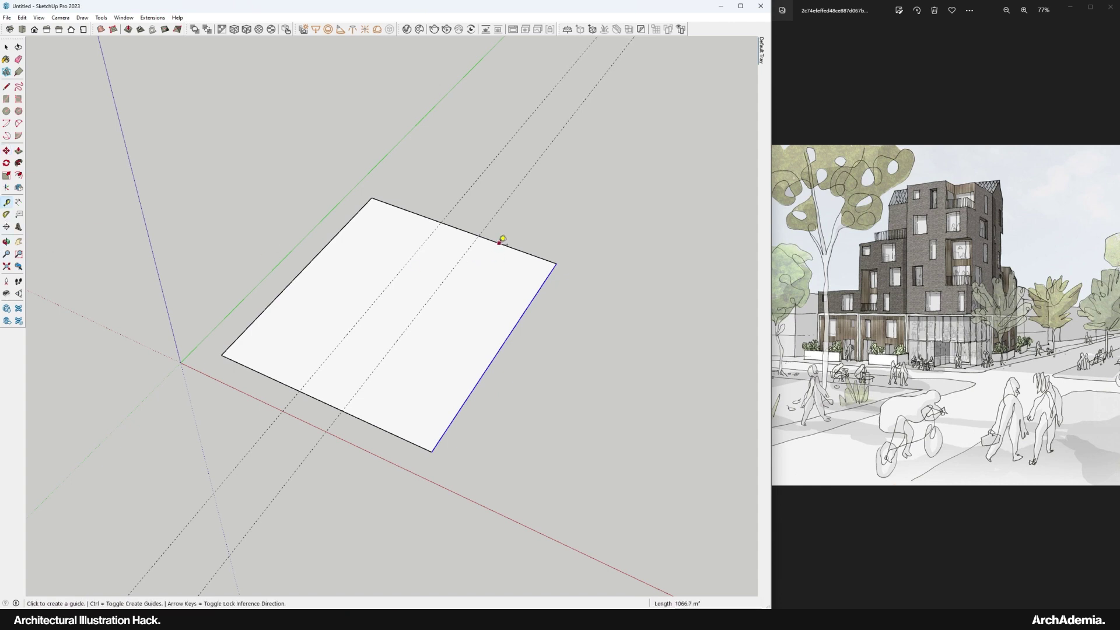
left_click(499, 242)
left_click(445, 317)
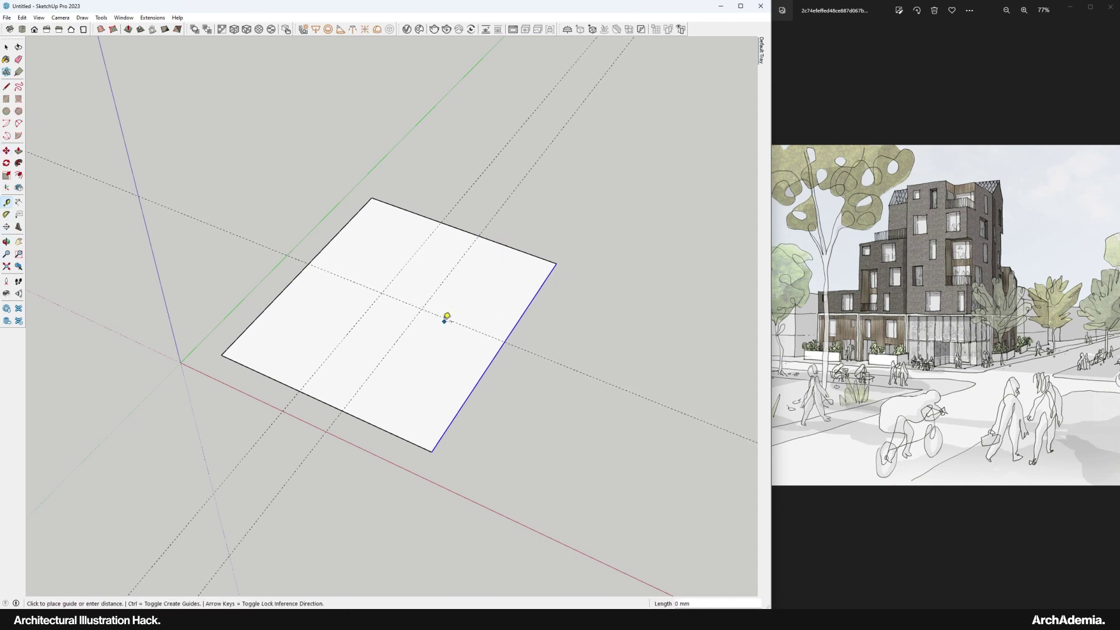
left_click(446, 319)
type("6000")
key("Return")
Draw road rectangles between the guide pairs, erasing the lines inside their intersection and the guides to leave an open crossroads
key("r")
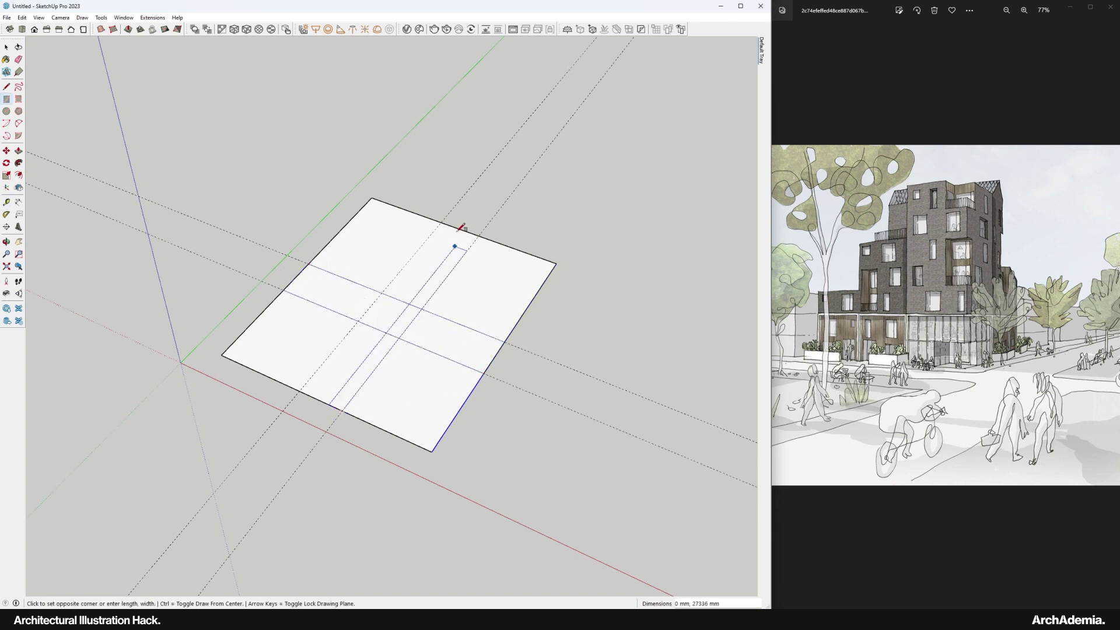
scroll(409, 307, "up", 2)
key("e")
left_click_drag(350, 314, 351, 345)
mouse_move(412, 338)
left_mouse_down()
mouse_move(412, 291)
mouse_move(543, 339)
left_mouse_up()
scroll(413, 312, "down", 2)
scroll(412, 291, "down", 2)
Move the ground plane's back edge about 15,560 mm outward along the green axis, stretching the road with it
key("space")
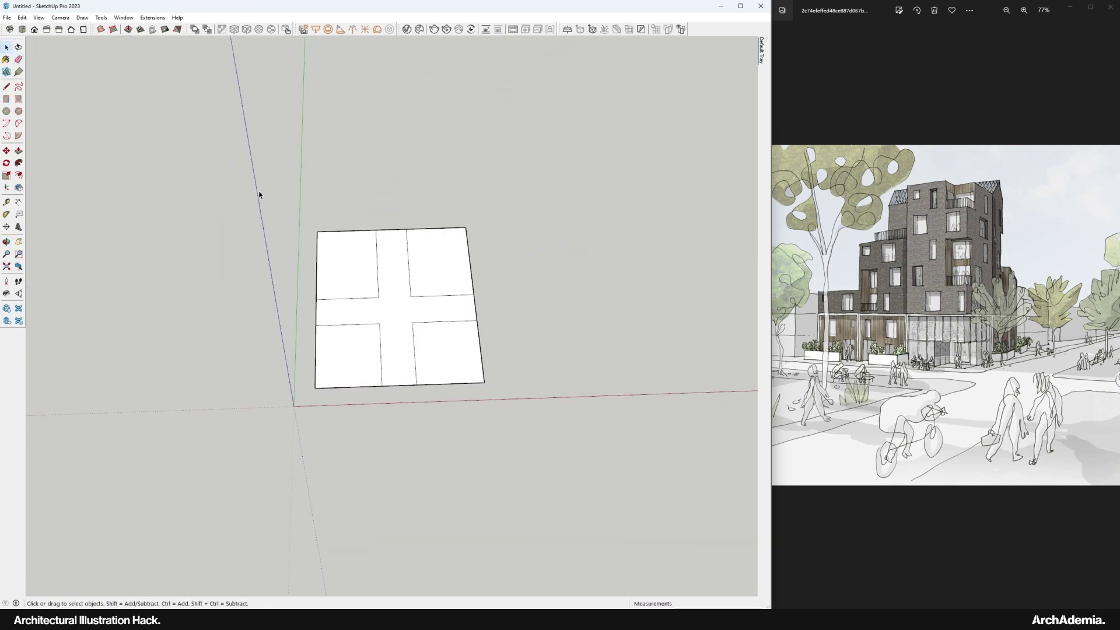
left_click_drag(255, 188, 496, 241)
key("m")
left_click(464, 227)
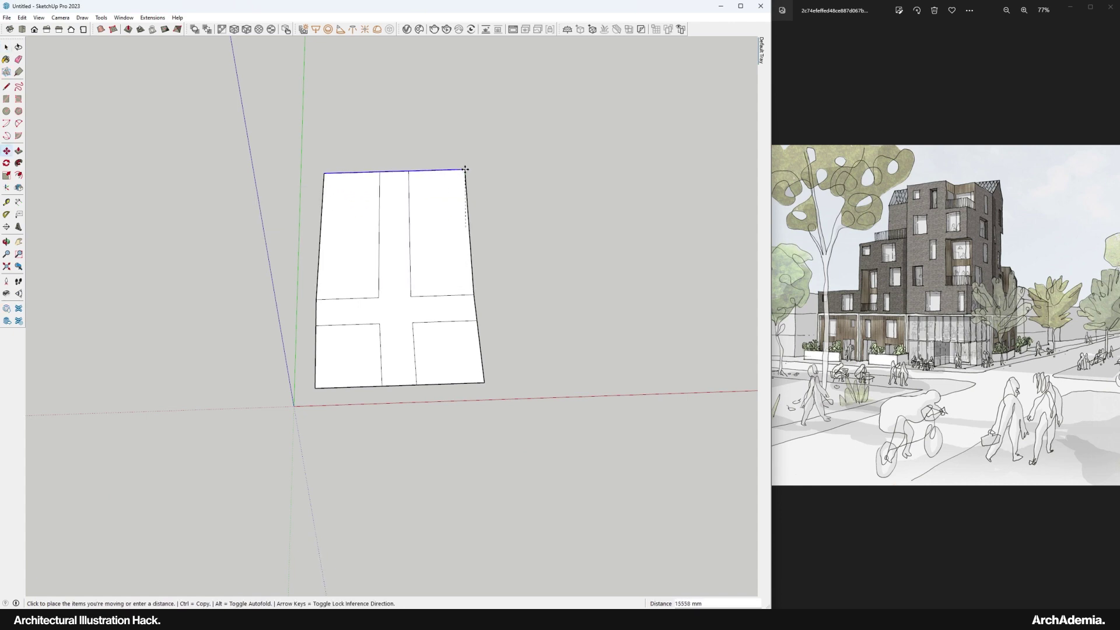
left_click(460, 168)
key("space")
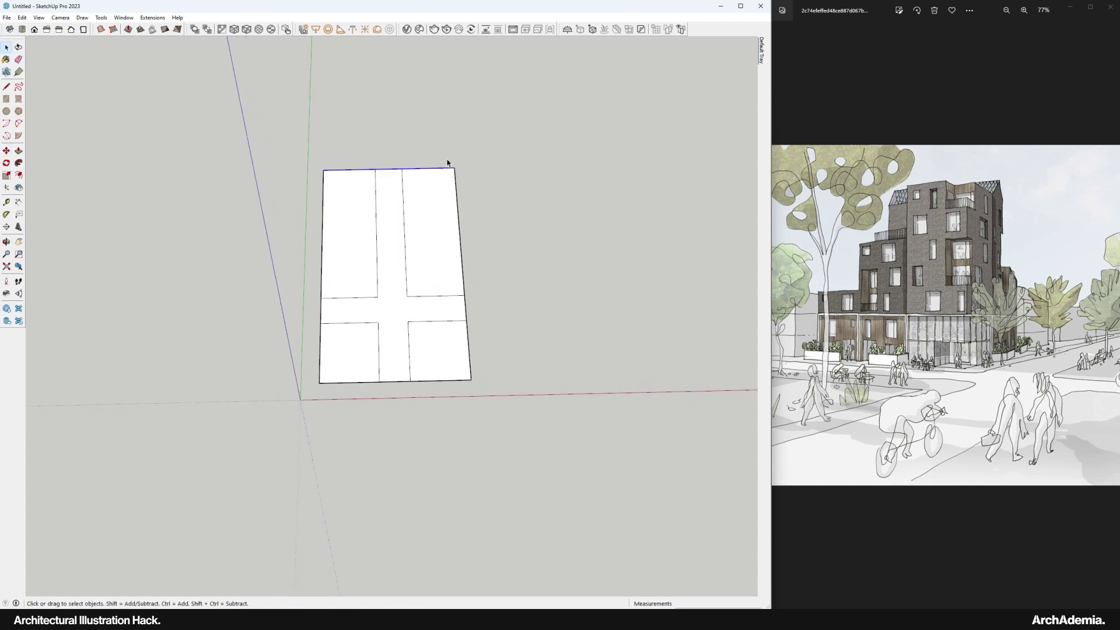
Move the ground plane's side edge about 14,600 mm outward along the red axis, away from the origin
left_click_drag(443, 145, 509, 423)
key("m")
left_click(473, 395)
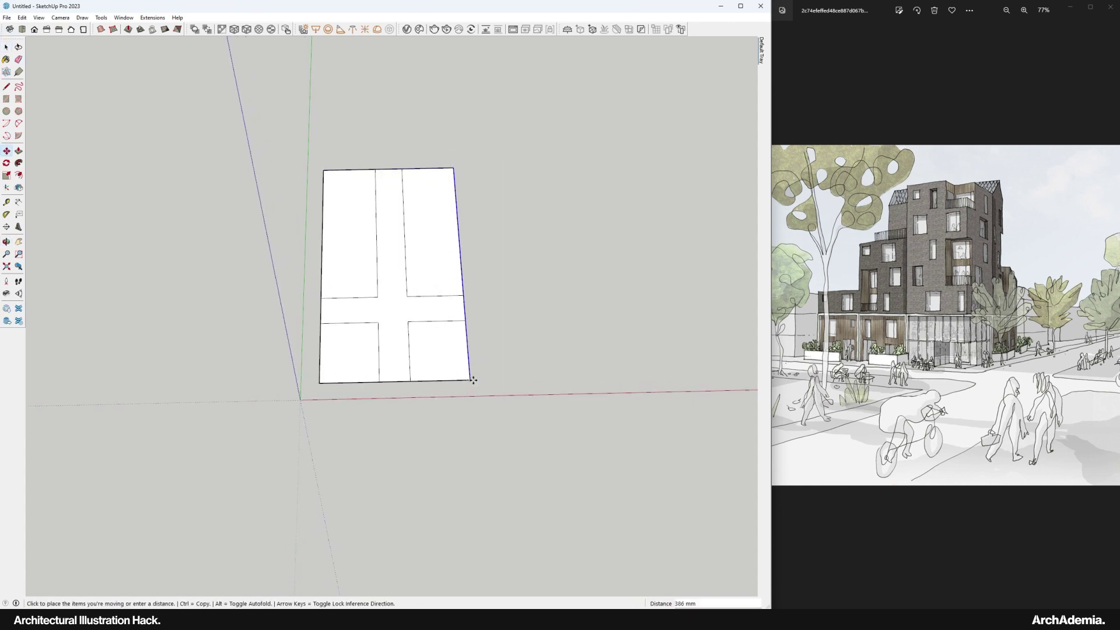
left_click(553, 392)
key("space")
Move the ground plane's front edge about 19,370 mm outward along the green axis and its origin-side edge about 16,510 mm outward along red
left_click_drag(266, 370, 294, 379)
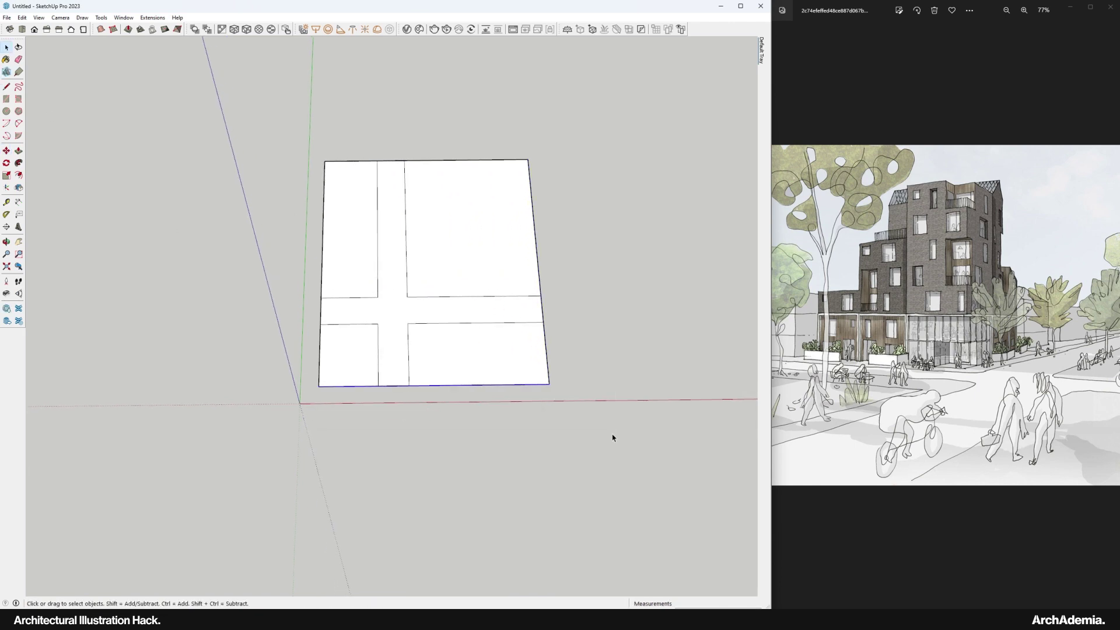
left_click(551, 390)
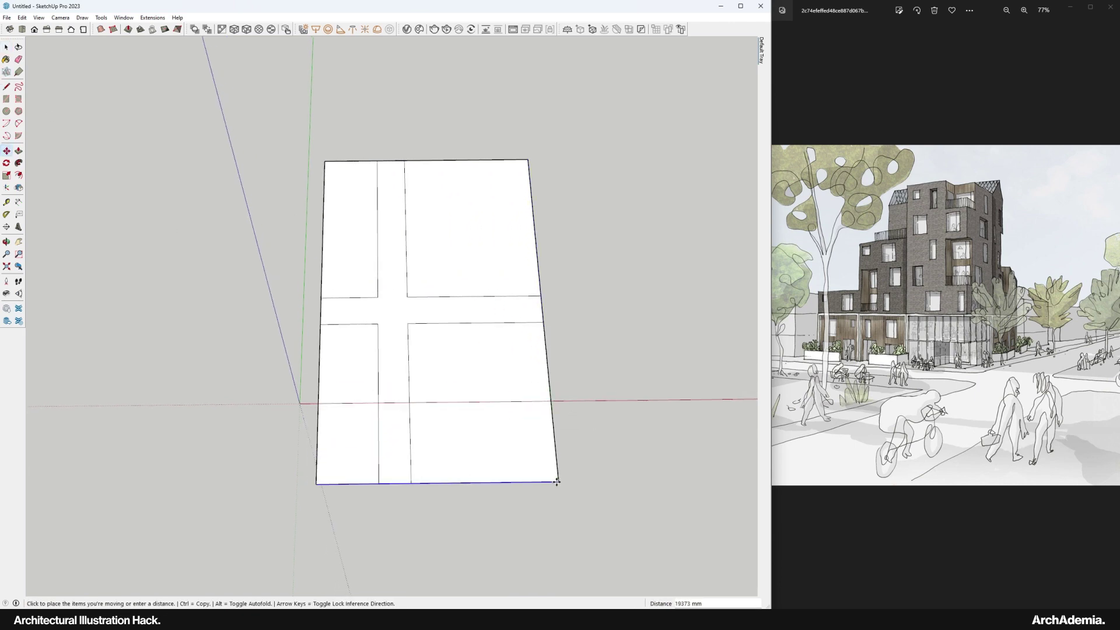
left_click(7, 46)
scroll(423, 227, "down", 2)
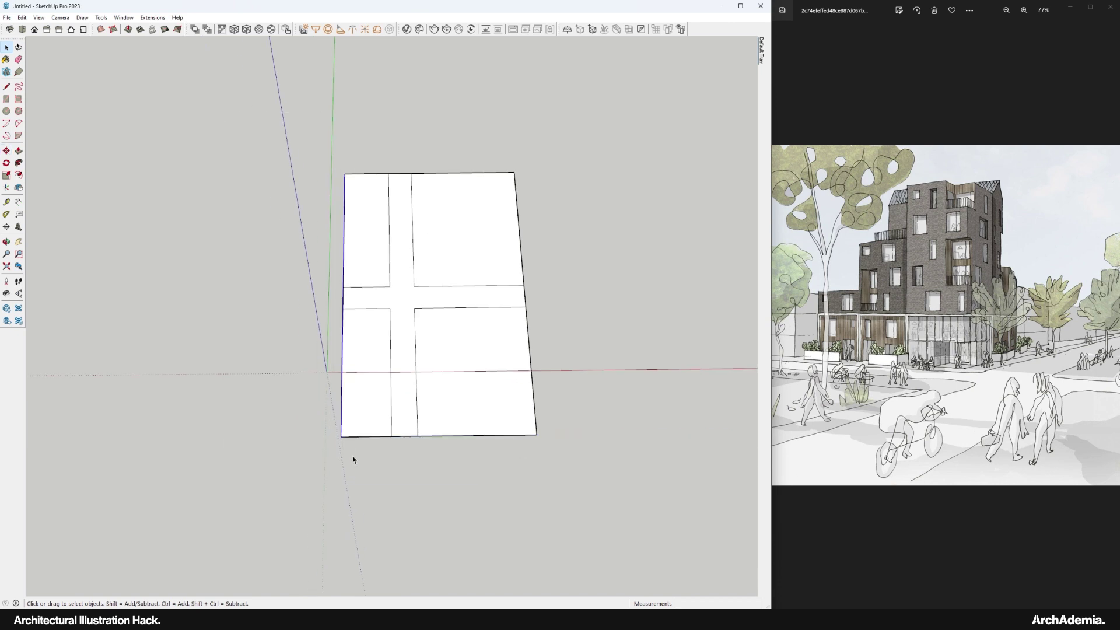
left_click(337, 442)
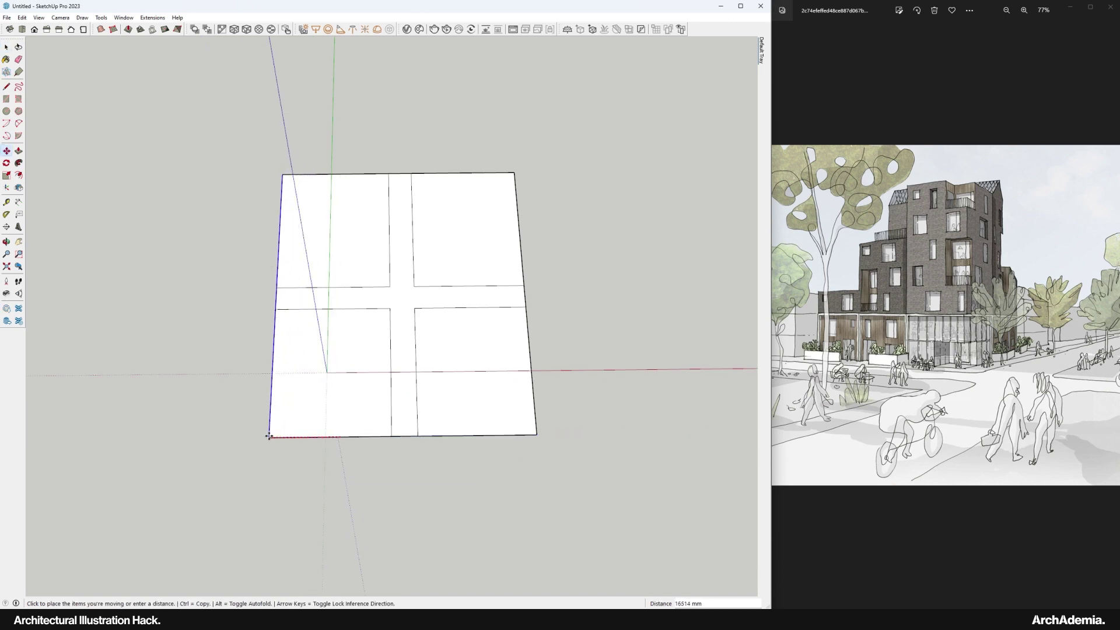
scroll(276, 219, "down", 1)
Move the entire ground plane with its roads clear of the origin, between the positive red and green axes
left_click_drag(183, 131, 455, 373)
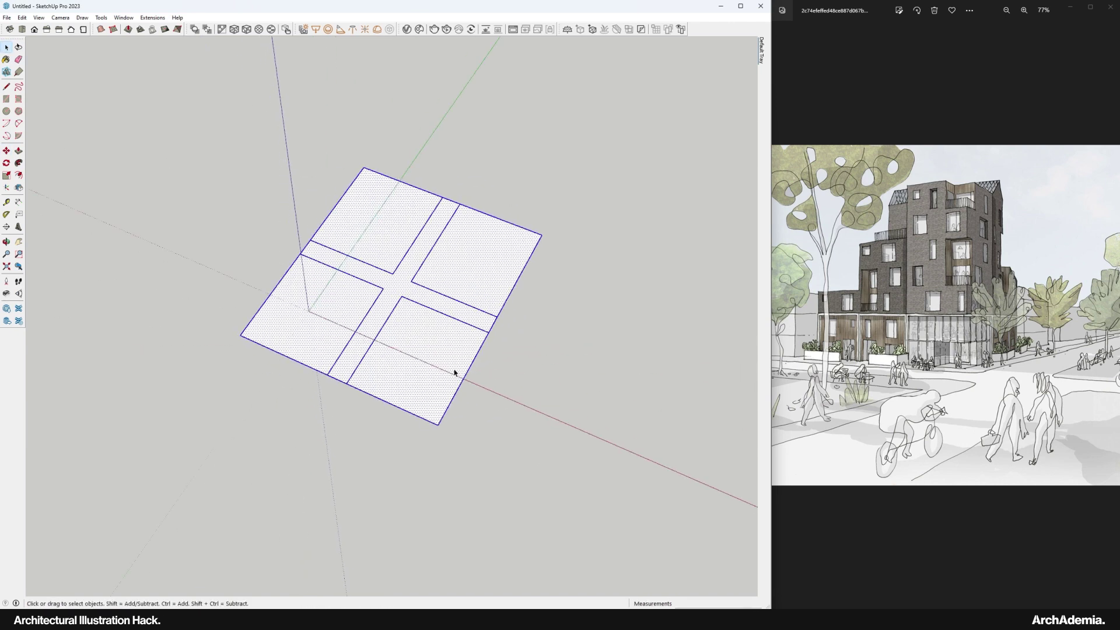
left_click(390, 402)
left_click(514, 361)
scroll(529, 275, "up", 3)
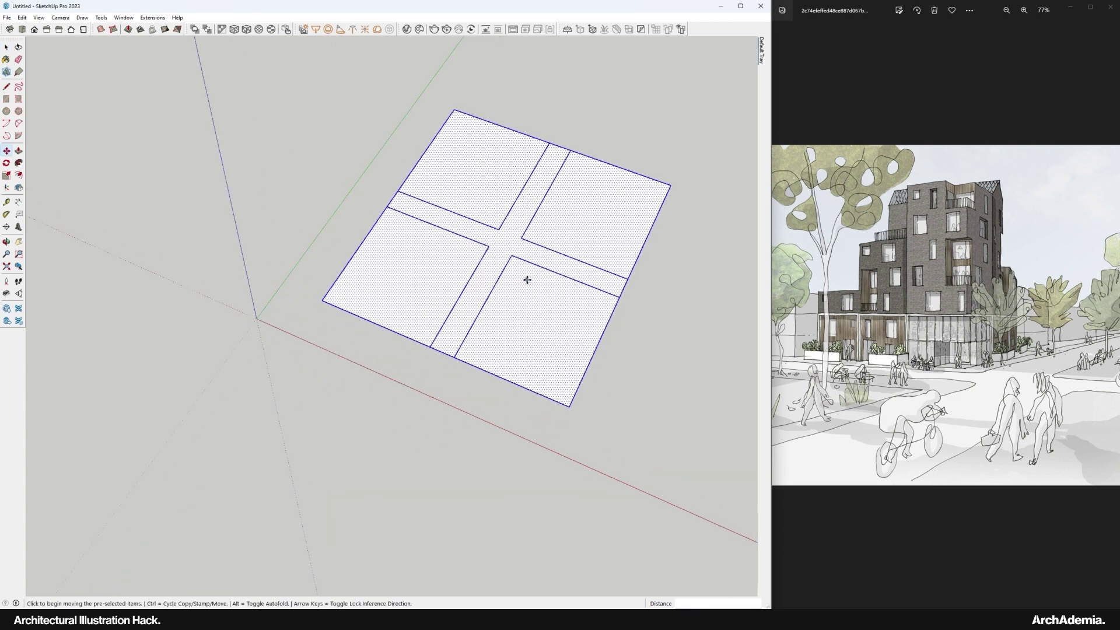
left_click_drag(528, 280, 461, 288)
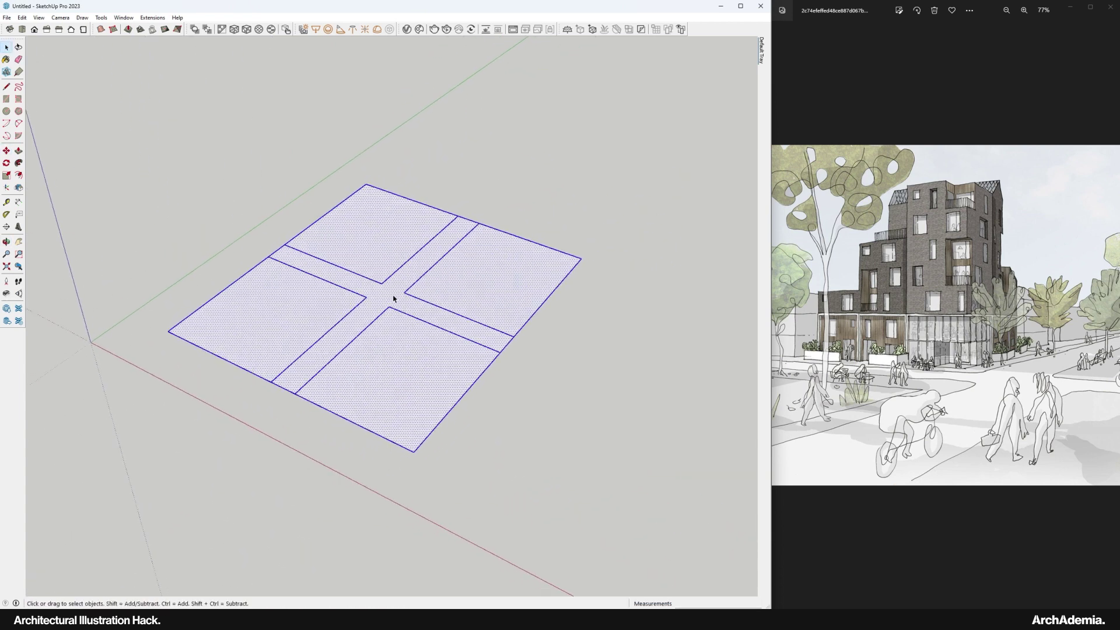
Round the four inner corners of the crossroads with tangent arcs about 4 to 5.5 m long
left_click(392, 306)
scroll(367, 324, "up", 5)
scroll(375, 350, "up", 4)
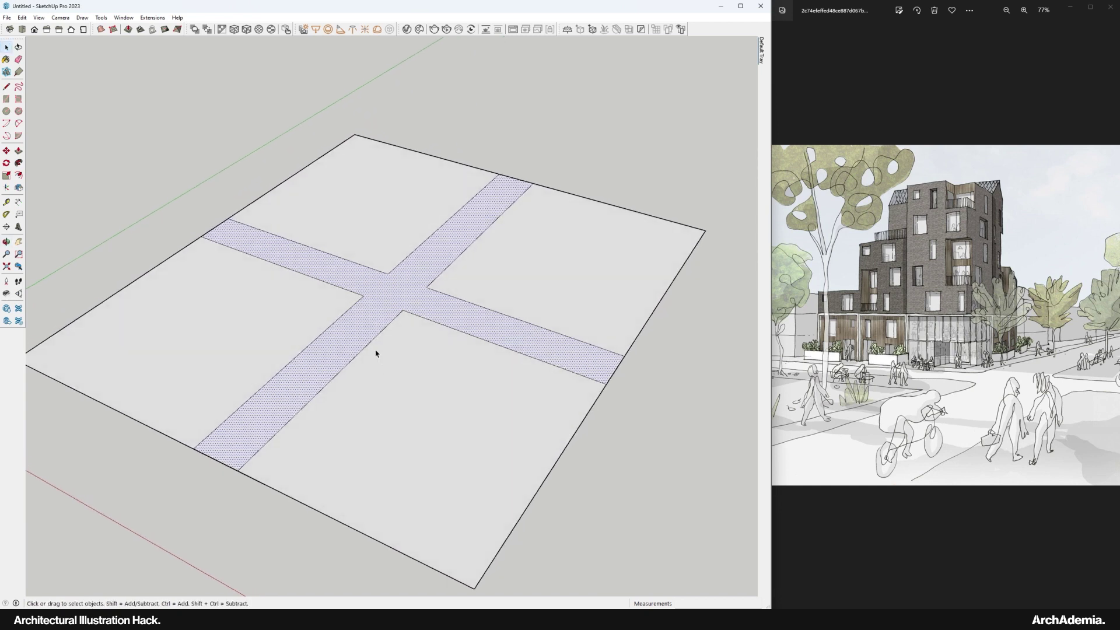
key("a")
scroll(357, 298, "up", 1)
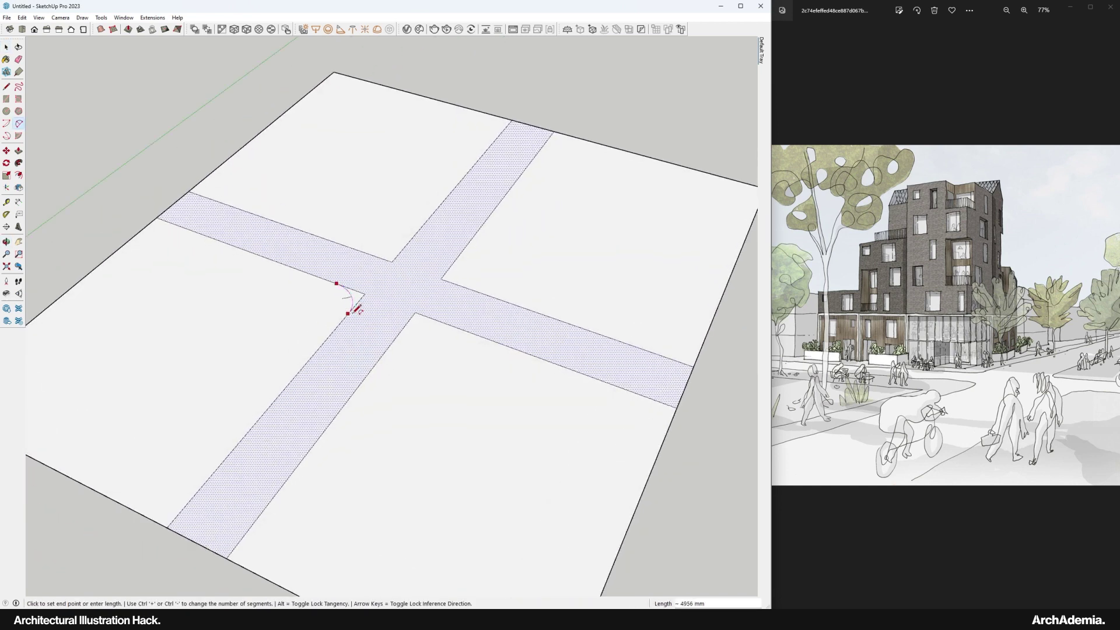
left_click(352, 309)
scroll(369, 267, "up", 2)
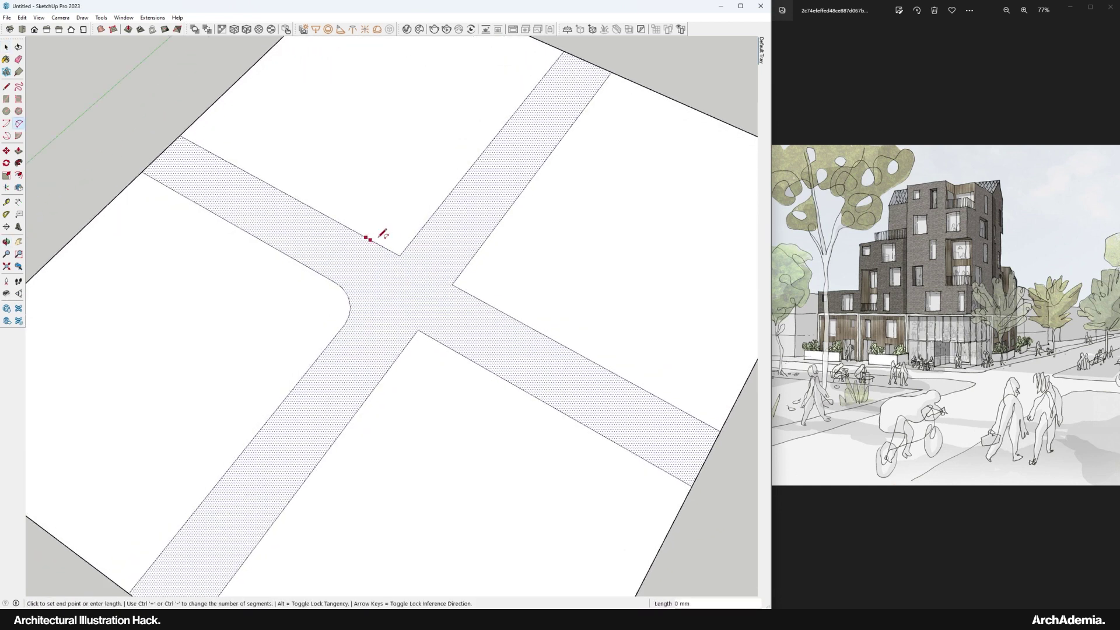
left_click(424, 229)
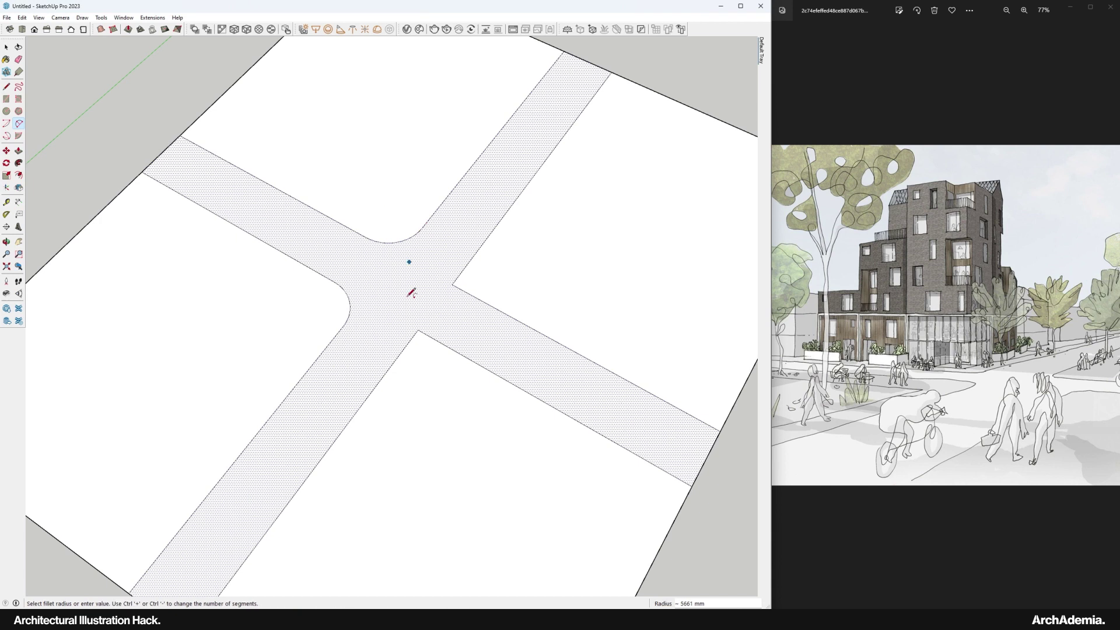
left_click(456, 349)
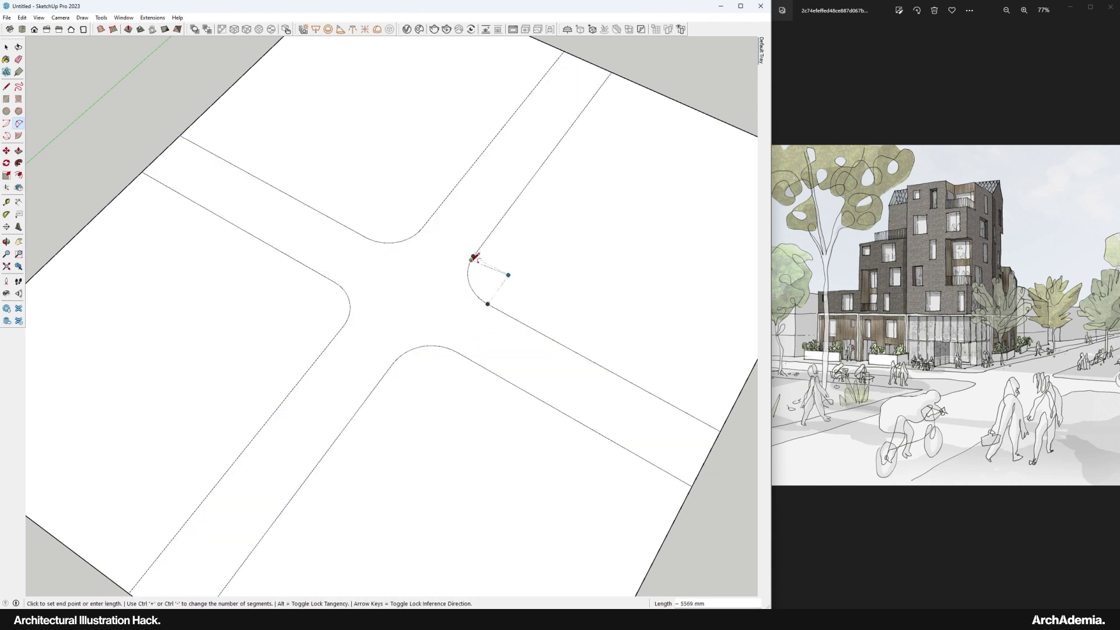
left_click(476, 256)
Paint the crossroads surface with a mid grey from the Colors-Named materials
scroll(444, 280, "down", 3)
scroll(448, 272, "up", 2)
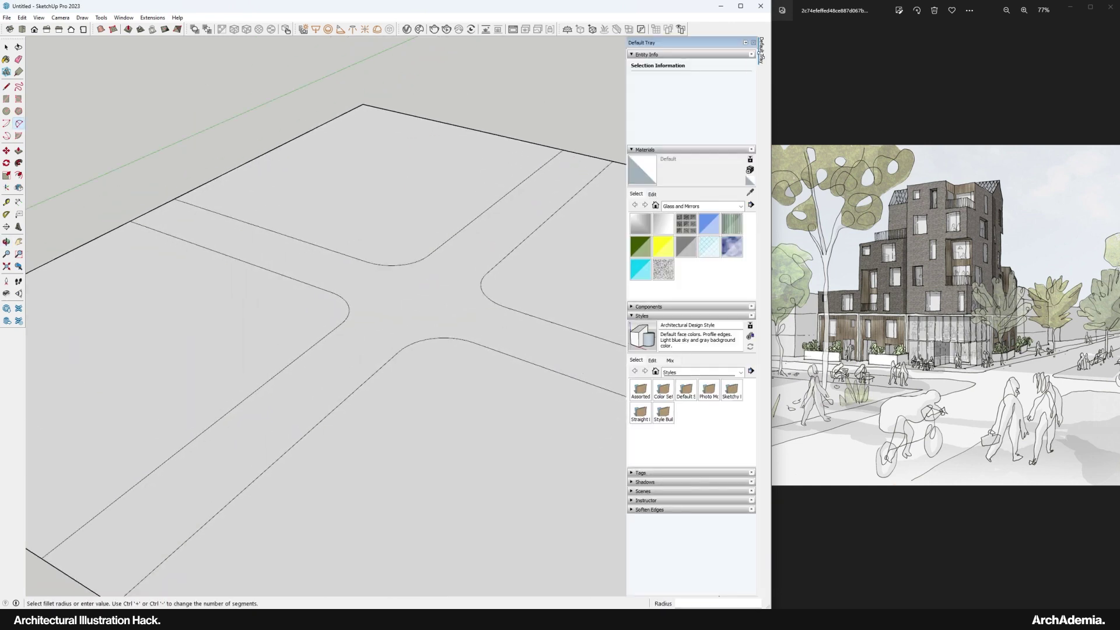
mouse_move(761, 54)
left_click(711, 206)
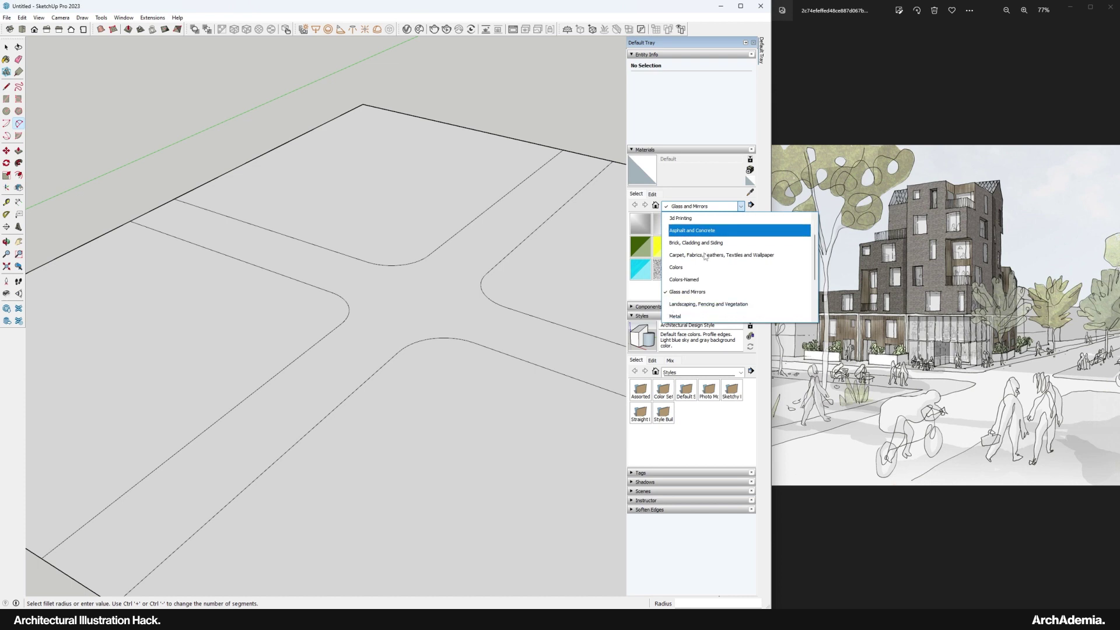
scroll(694, 251, "down", 3)
left_click(687, 222)
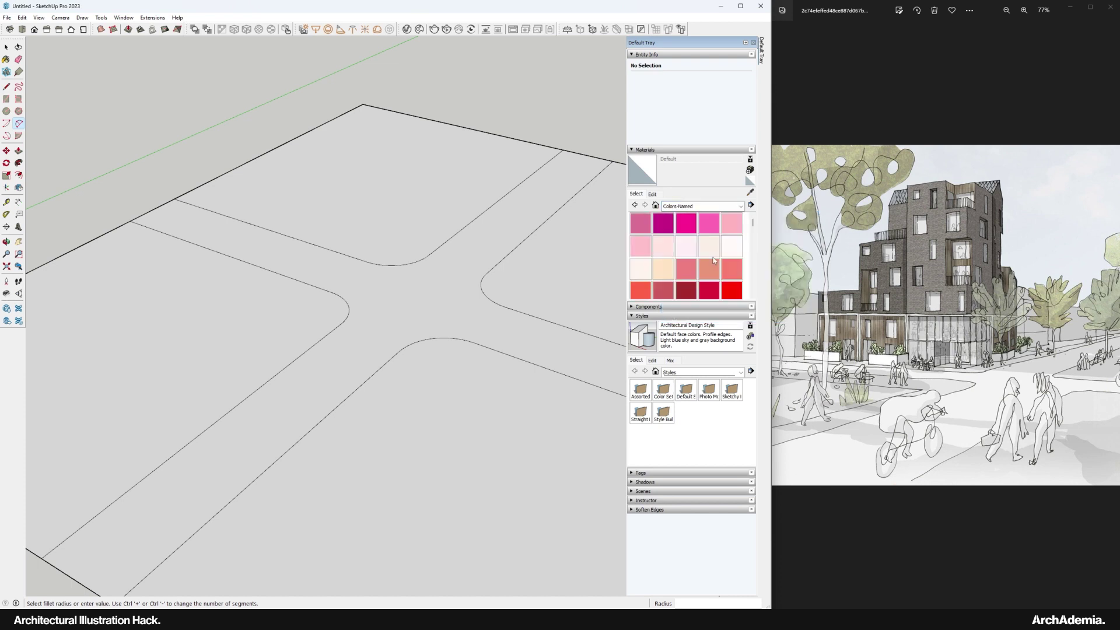
scroll(694, 251, "down", 10)
scroll(694, 251, "down", 5)
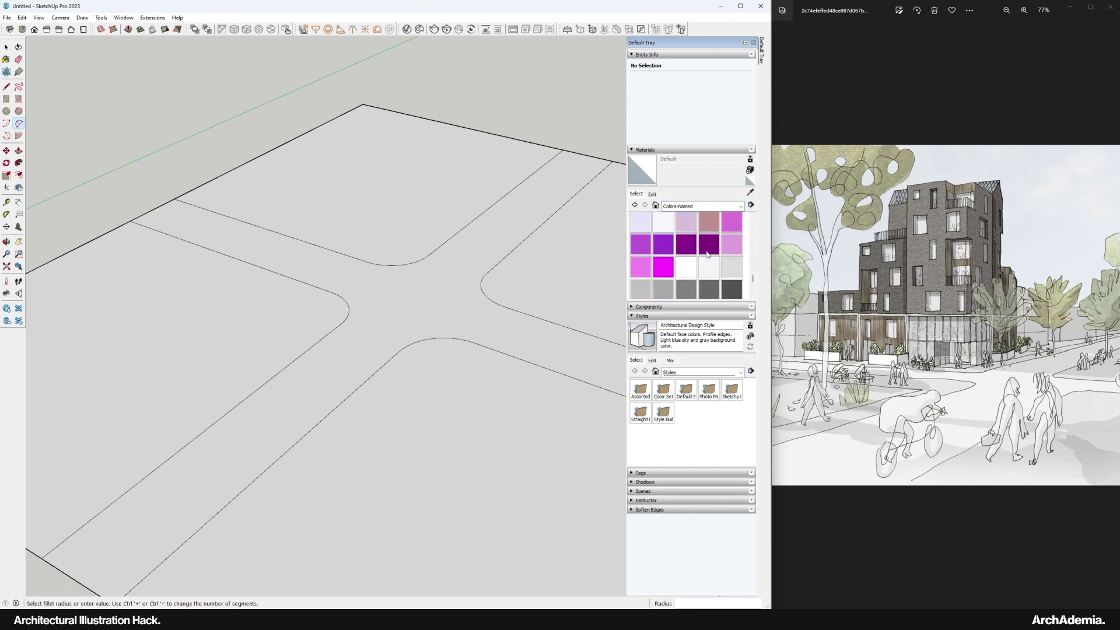
left_click(639, 241)
left_click(438, 300)
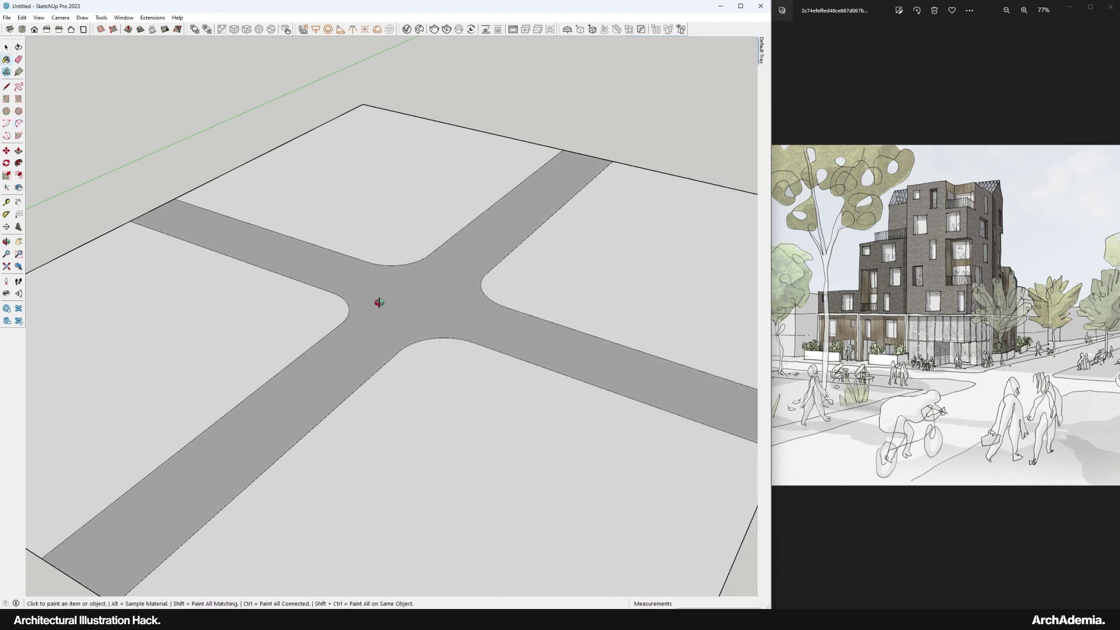
scroll(343, 295, "down", 3)
Draw a building footprint rectangle on the ground beside the site plane, just past the end of the cross street
mouse_move(415, 337)
left_mouse_down()
mouse_move(435, 355)
mouse_move(422, 372)
mouse_move(490, 403)
left_mouse_up()
left_click_drag(1118, 415, 1050, 415)
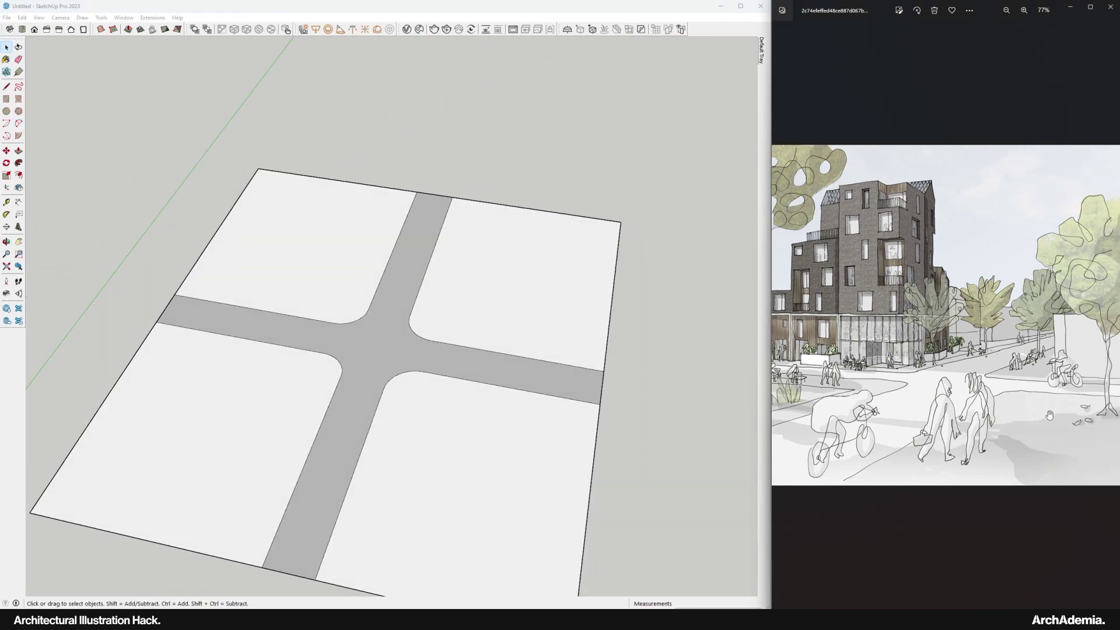
left_click_drag(353, 344, 403, 347)
left_click_drag(513, 347, 405, 362)
scroll(392, 347, "down", 1)
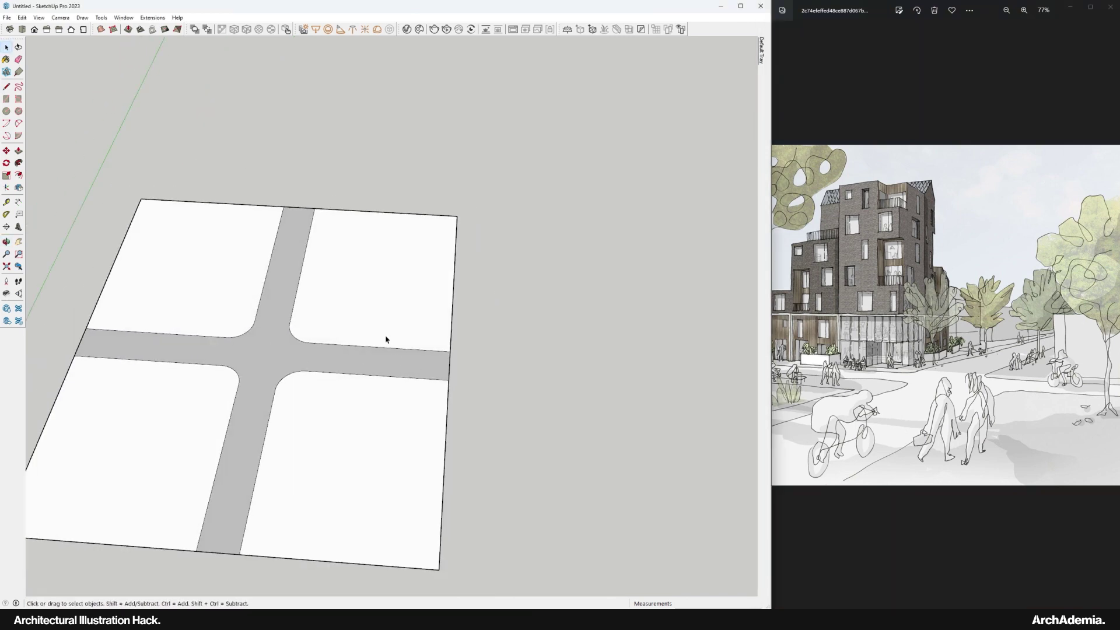
scroll(386, 336, "up", 1)
key("r")
left_click(525, 293)
left_click(670, 357)
Extrude the footprint rectangle 3000 mm upward with Push/Pull to make one storey
key("p")
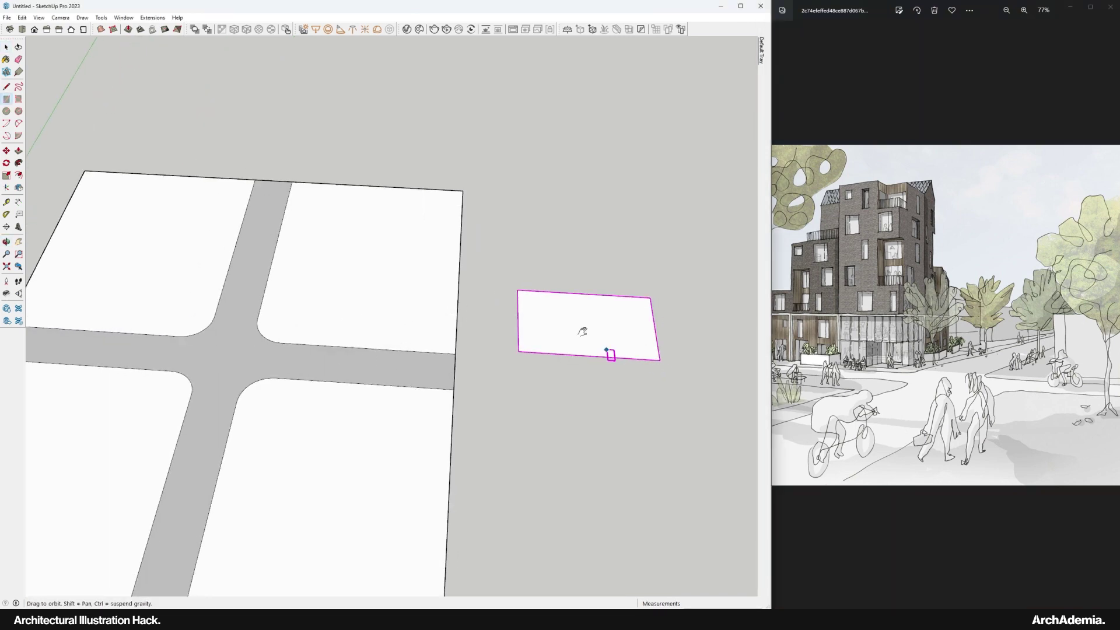
left_click(532, 325)
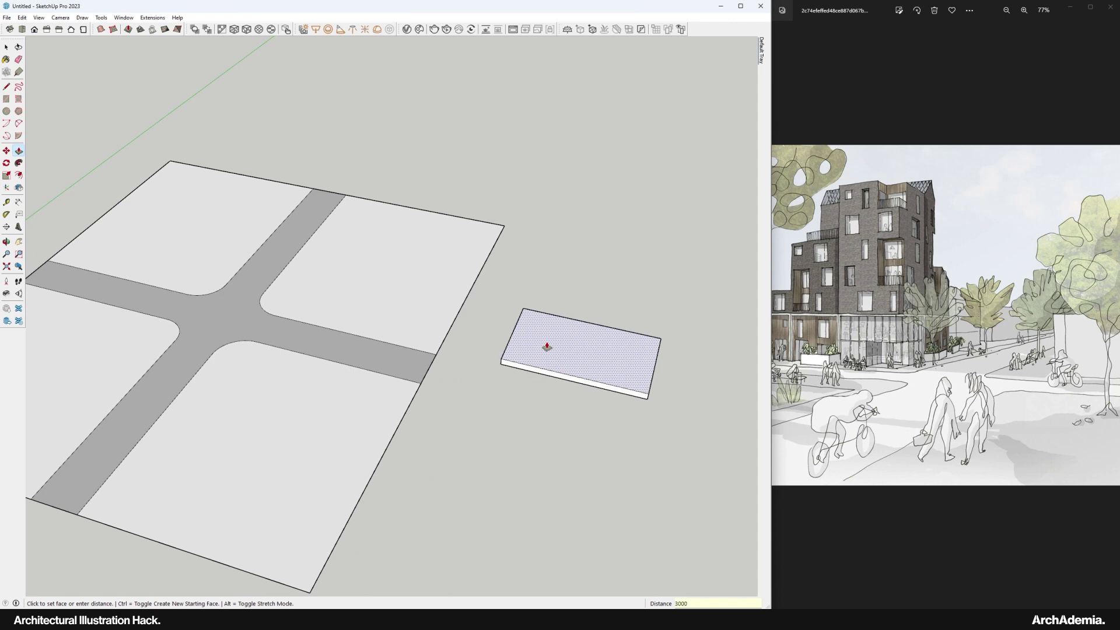
key("Return")
left_click(7, 48)
Select all the faces and edges of the storey box and make them a group
left_click_drag(785, 357, 940, 359)
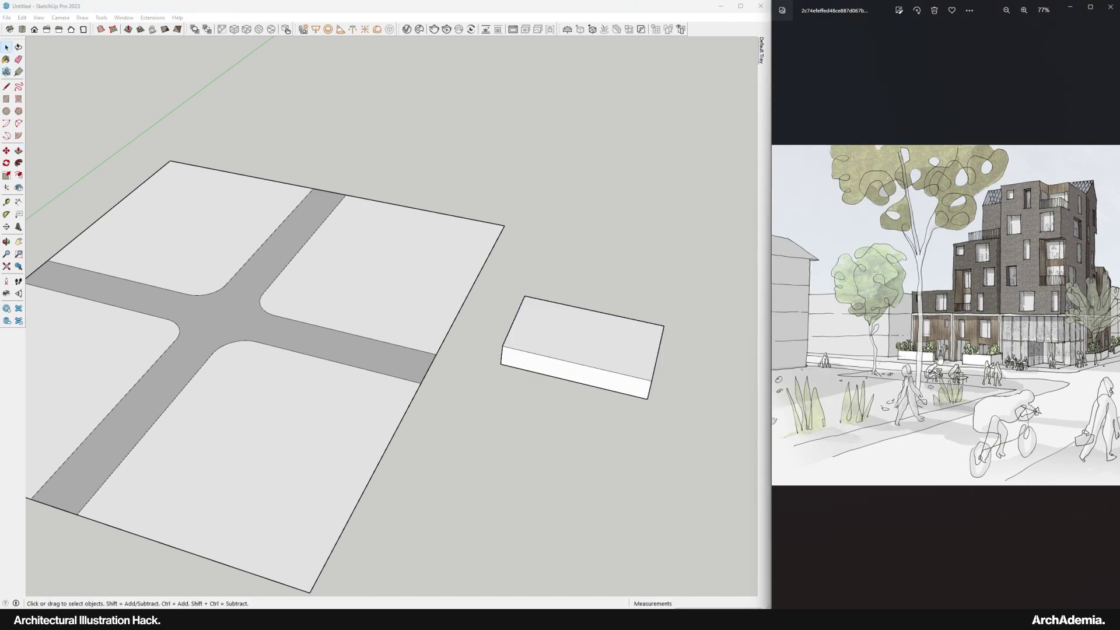
triple_click(582, 347)
right_click(575, 346)
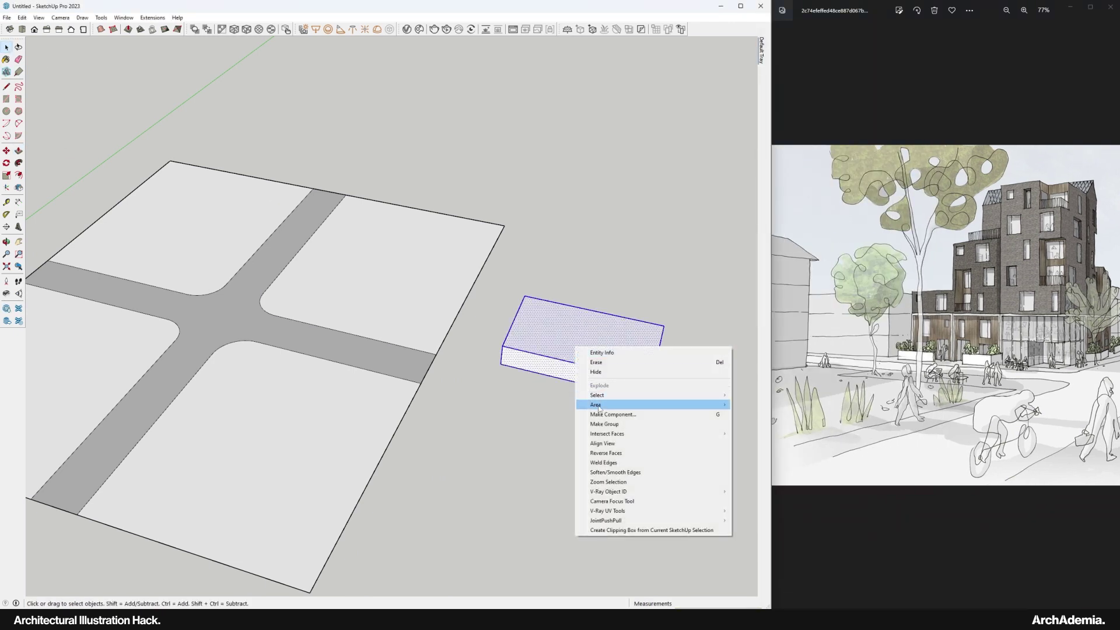
left_click(595, 425)
Move the storey box onto the nearest far-side plot and stack two copies above it at 3000 mm spacing
left_click(512, 364)
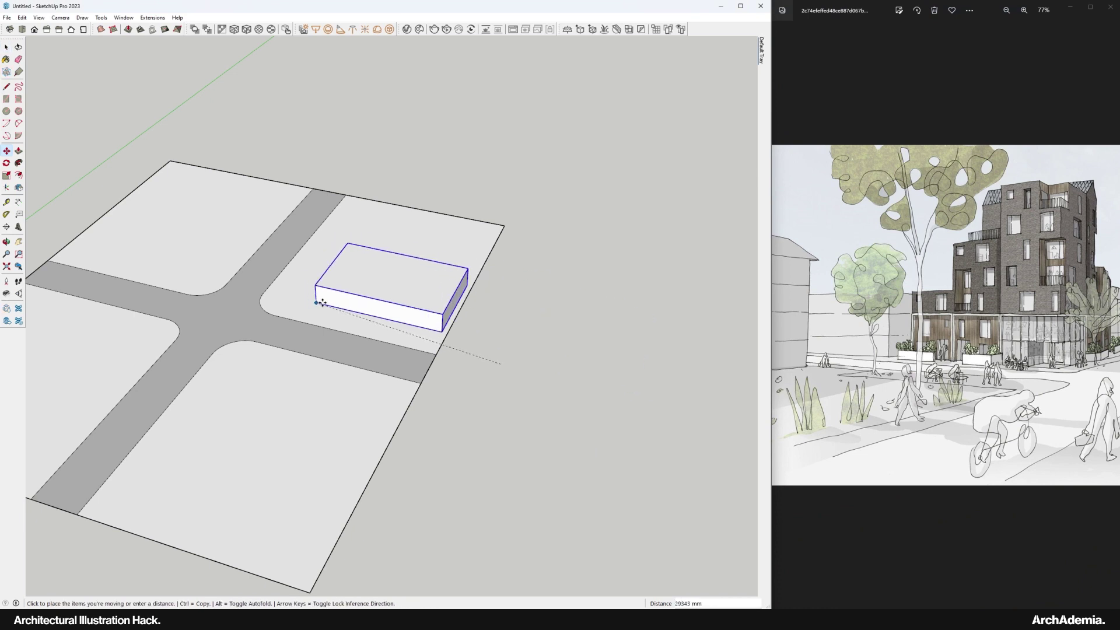
key("ctrl")
left_click(315, 299)
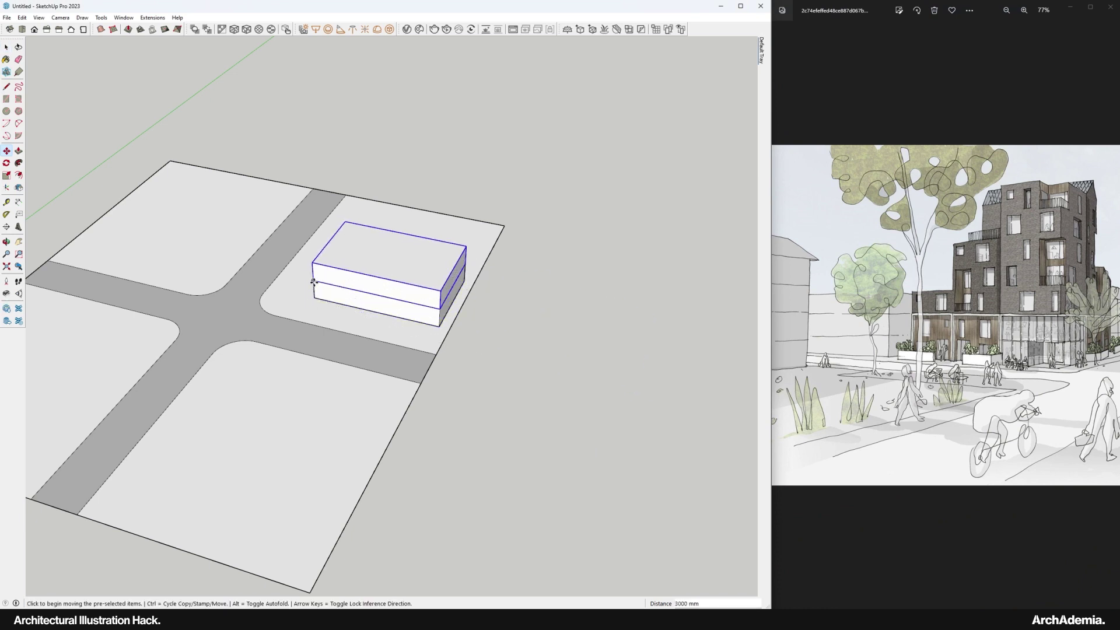
type("2x")
key("Return")
key("space")
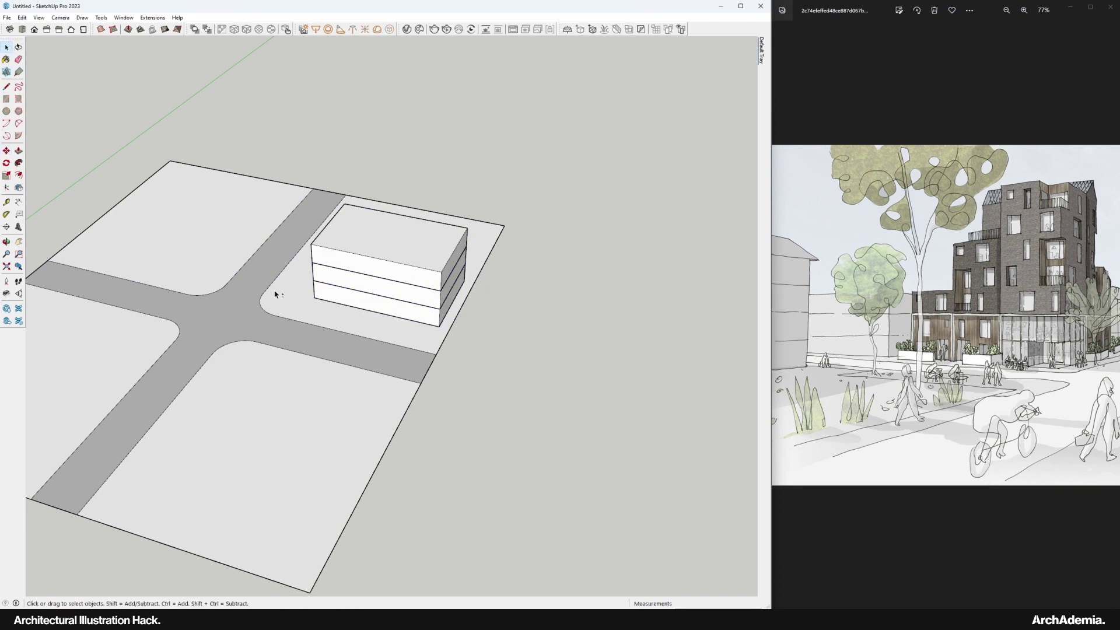
Copy the three-storey building along the red axis across the road, overlapping the ground plane's opposite side edge
left_click_drag(275, 295, 414, 318)
left_click(399, 277)
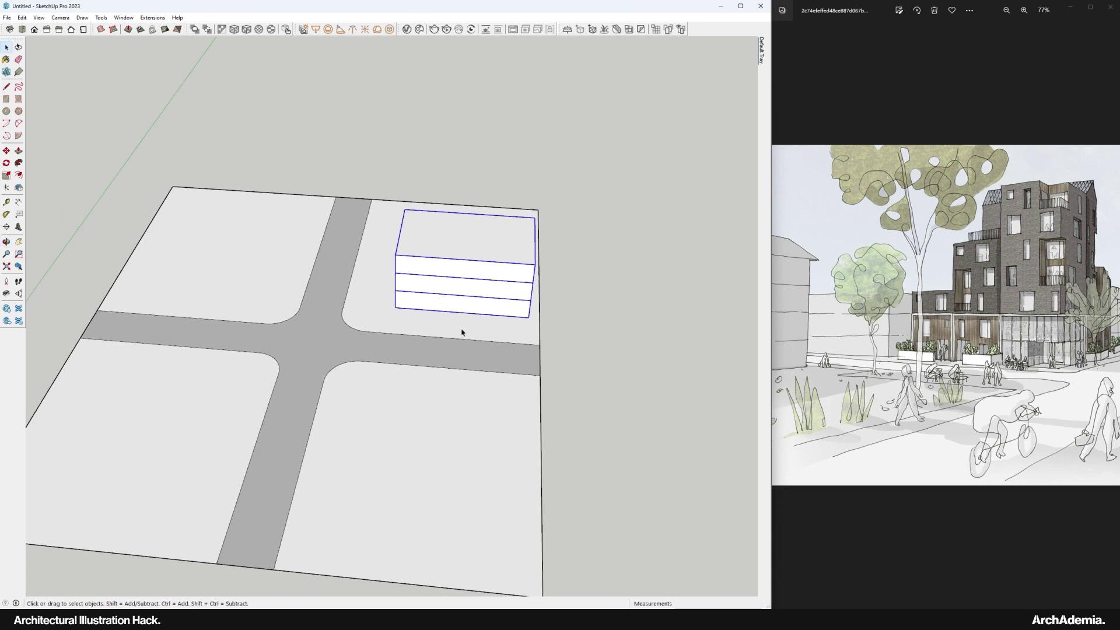
left_click(527, 318)
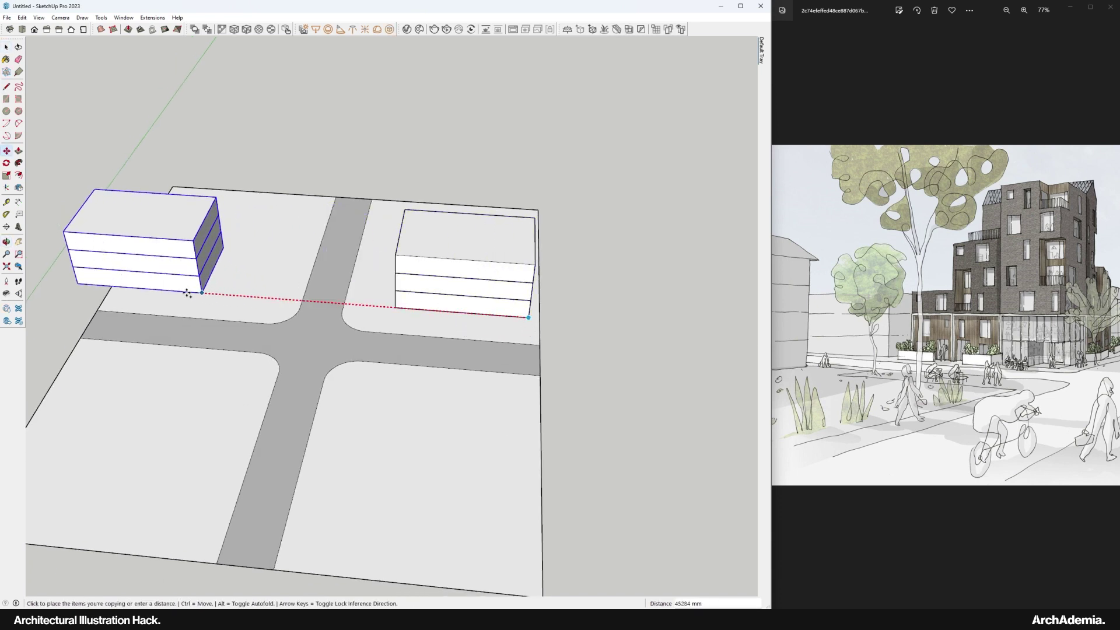
left_click(142, 290)
key("shift+z")
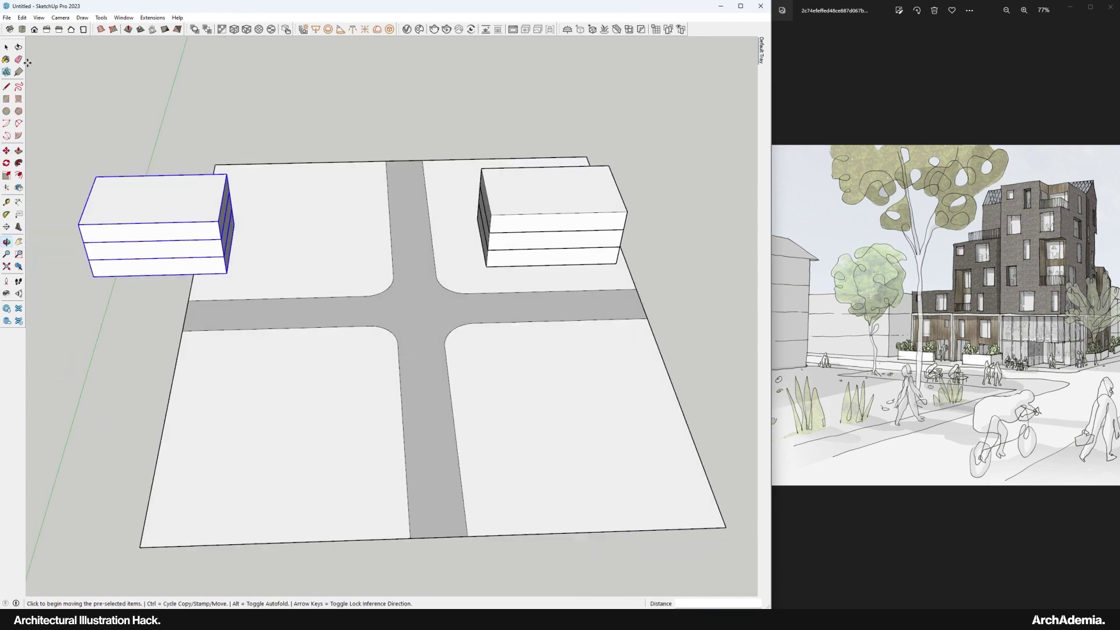
Move the ground plane's side edge about 16,980 mm outward along the red axis to bring the copied building onto its plot
scroll(395, 280, "down", 3)
left_click_drag(259, 138, 298, 477)
left_click(258, 428)
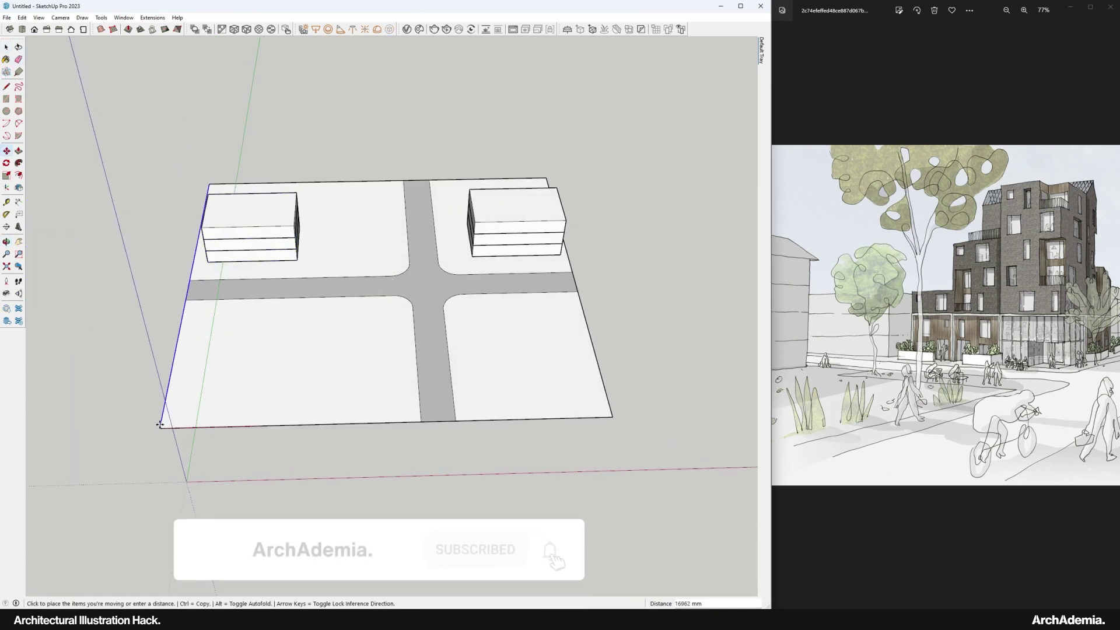
left_click_drag(6, 40, 6, 44)
Move the ground plane's back edge outward along the green axis to lengthen the plots behind both buildings
left_click_drag(261, 221, 183, 294)
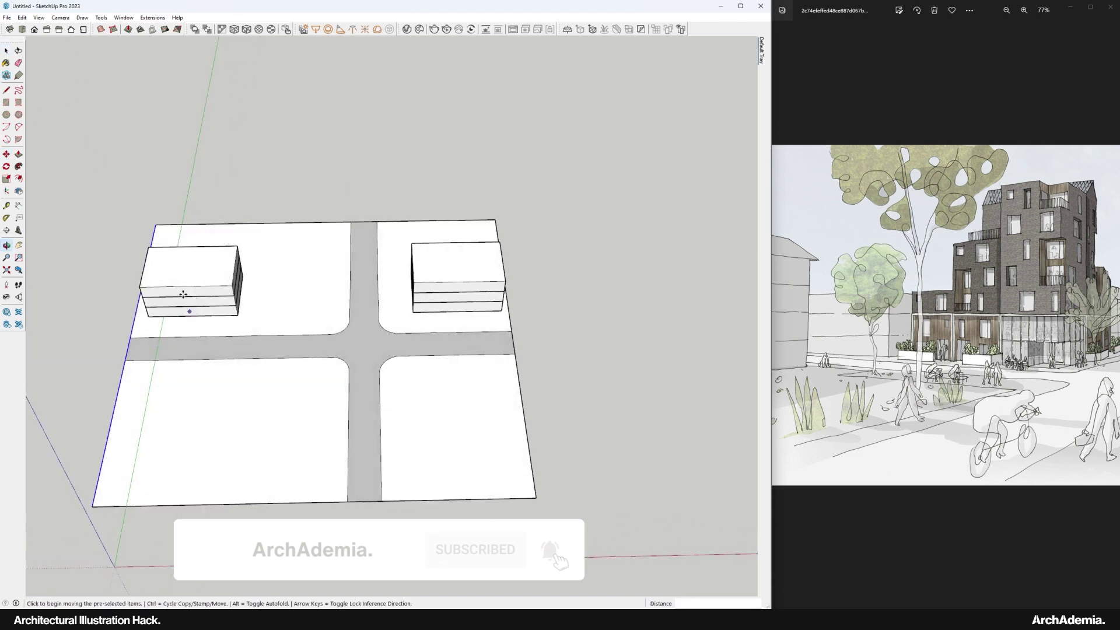
left_click(7, 51)
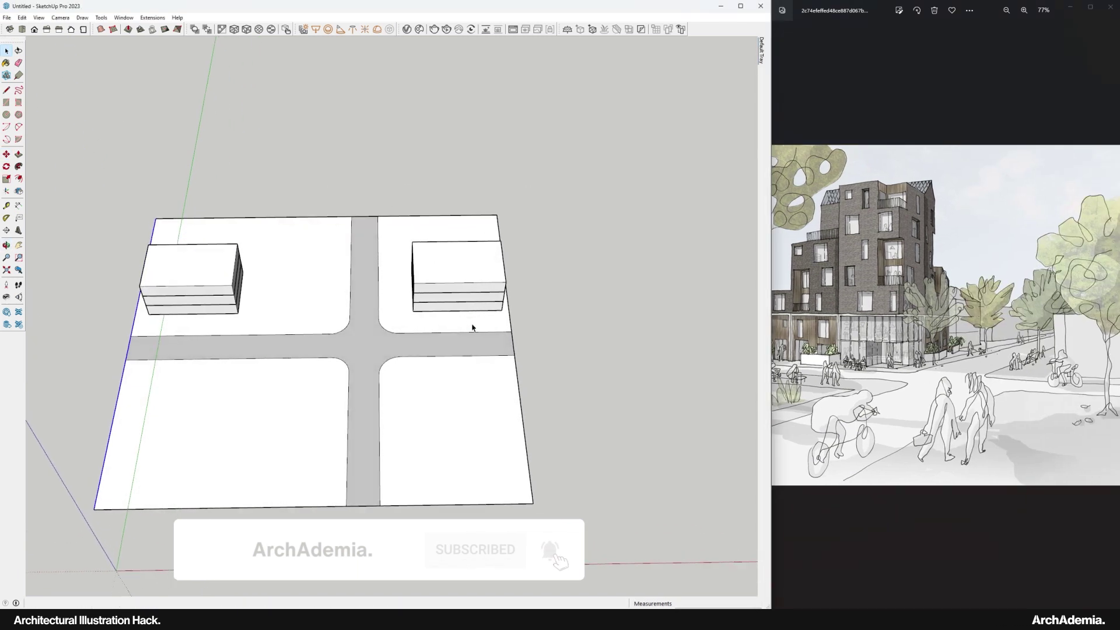
left_click_drag(521, 230, 522, 230)
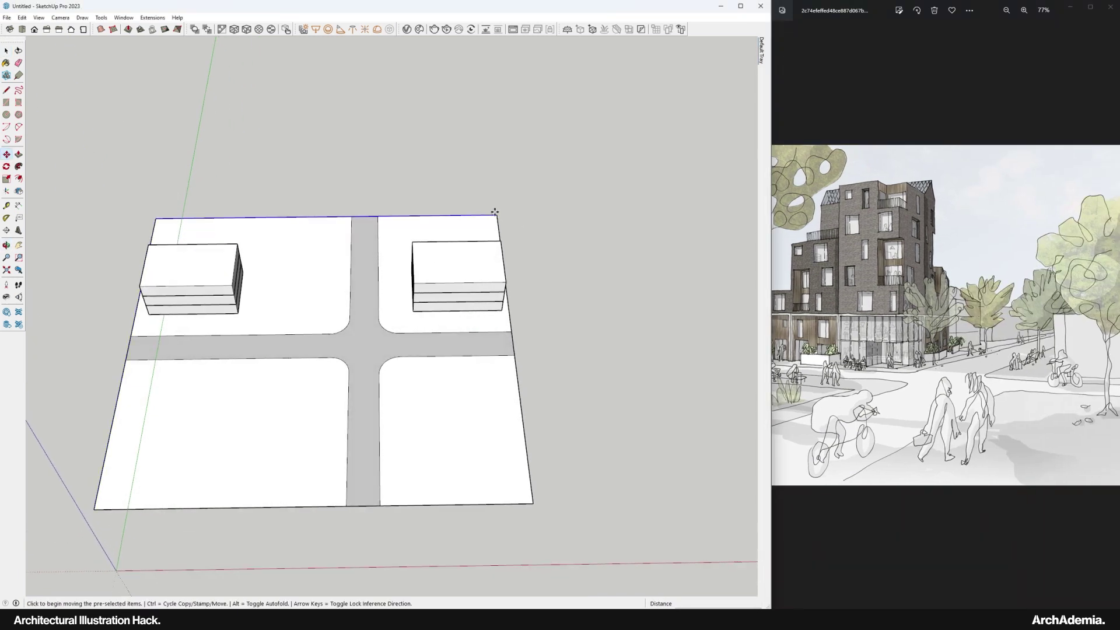
left_click(495, 211)
left_click(8, 53)
scroll(196, 251, "down", 2)
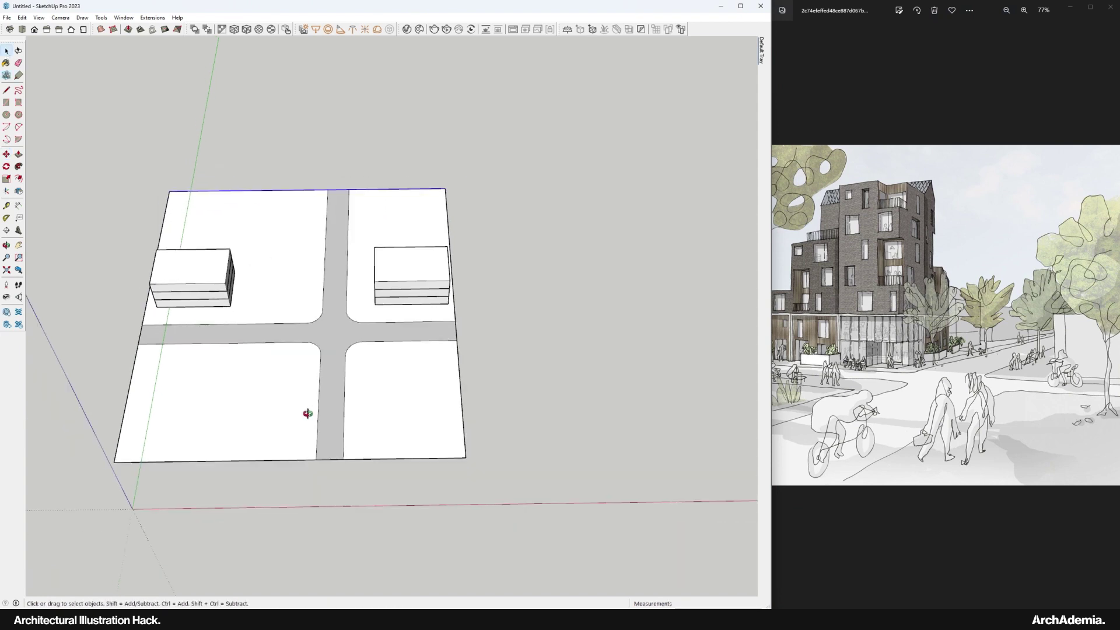
Make a copy of the three-storey building nearest the green axis, rotated 90 degrees about a point on the near plot
left_click_drag(308, 412, 283, 425)
left_click_drag(65, 438, 185, 474)
left_click_drag(424, 338, 288, 265)
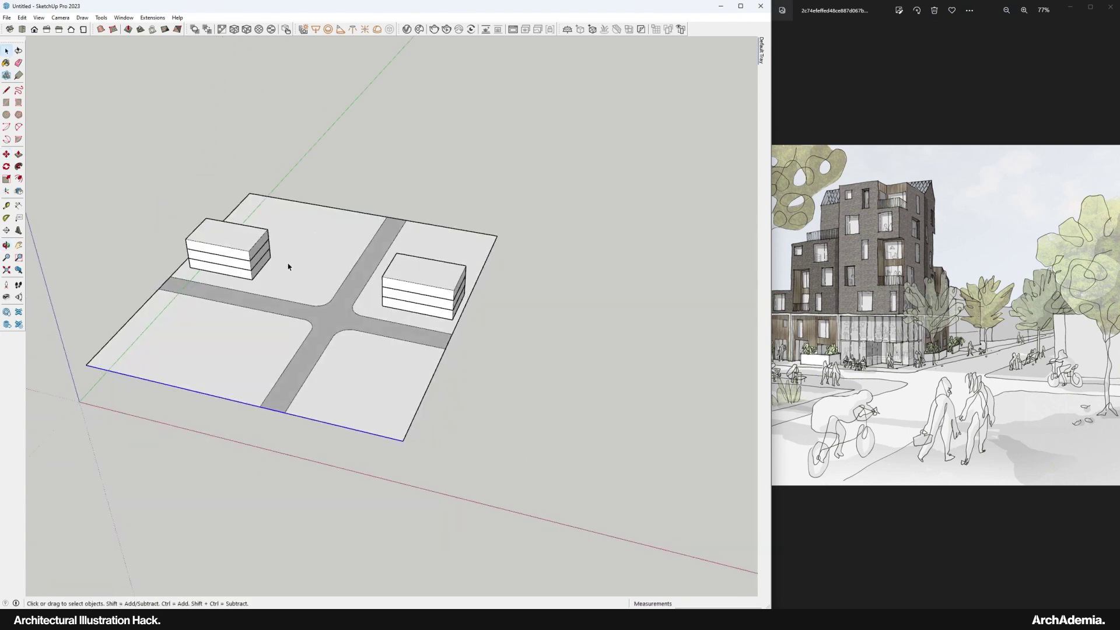
scroll(288, 264, "up", 2)
left_click(228, 257)
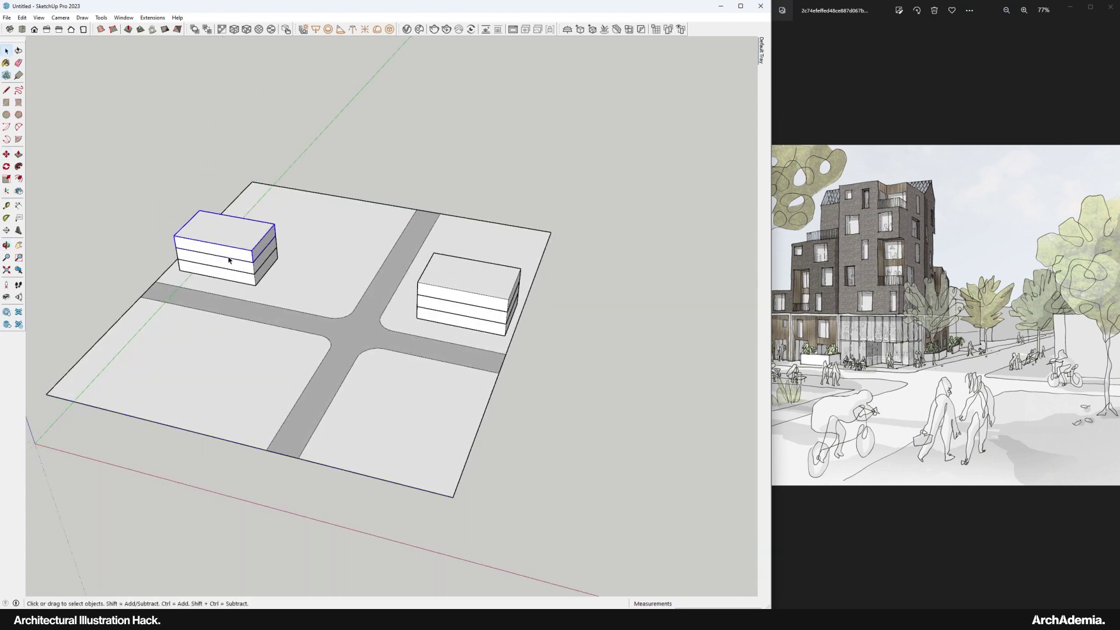
left_click(7, 167)
scroll(176, 329, "up", 3)
left_click(225, 370)
key("ctrl")
left_click(174, 345)
type("90")
key("Return")
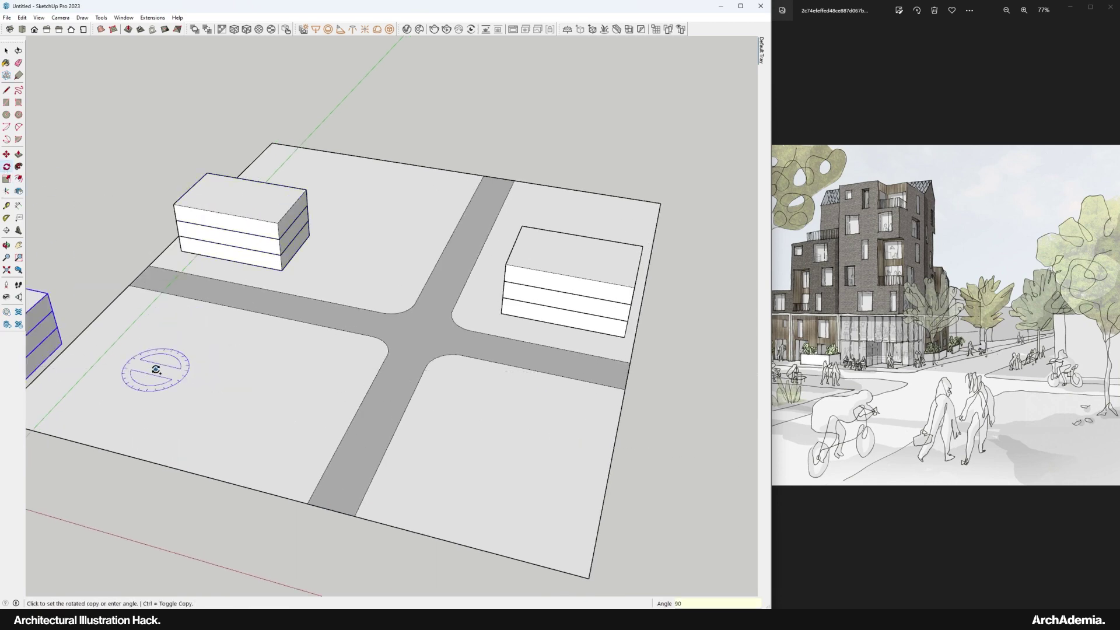
Move the rotated building onto the near plot beside the green axis, facing the first building across the road
key("m")
left_click_drag(290, 103, 307, 289)
left_click(114, 324)
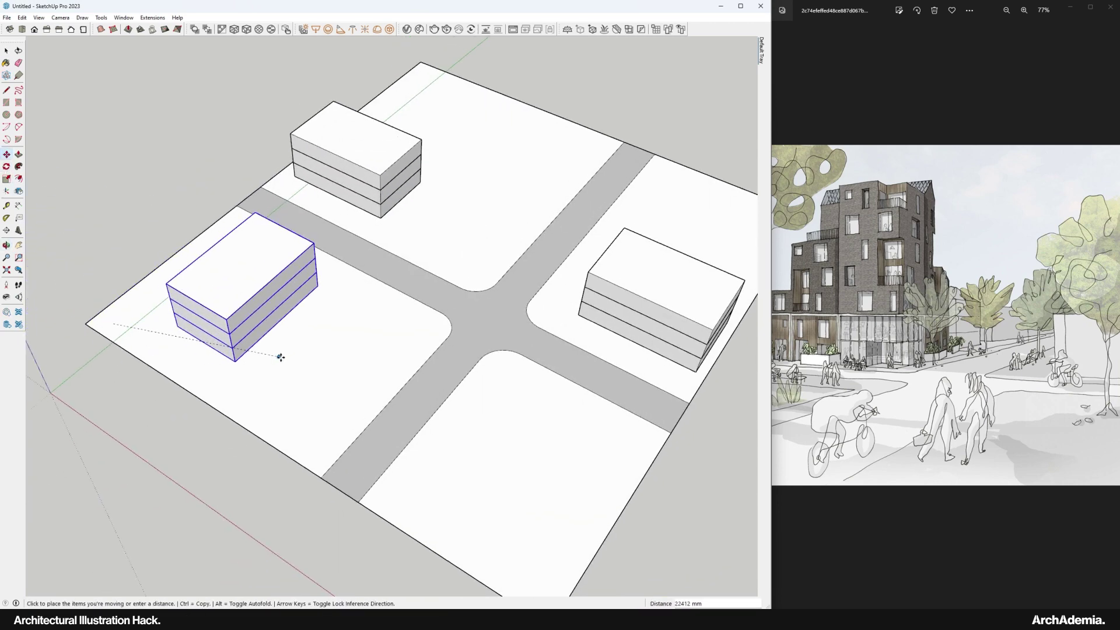
left_click(303, 366)
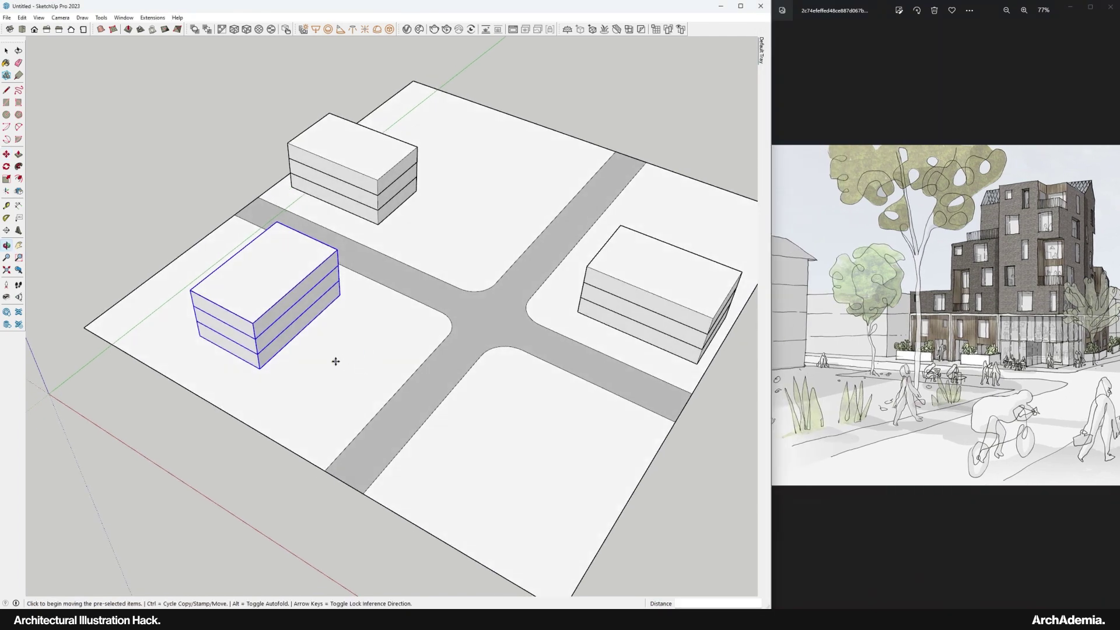
scroll(335, 362, "up", 1)
left_click(339, 290)
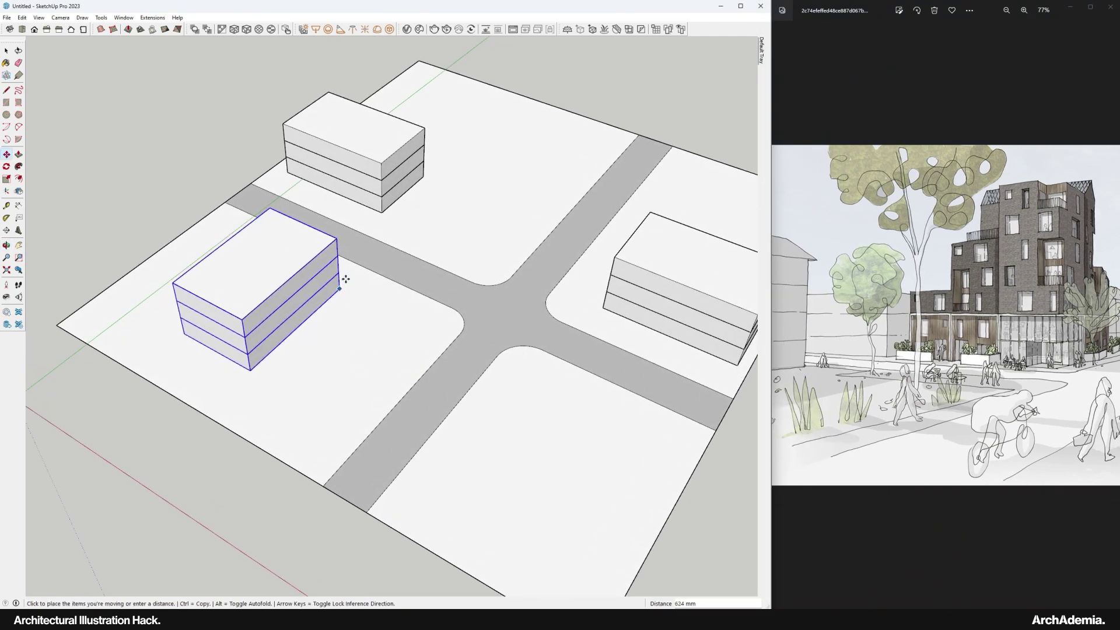
left_click_drag(299, 380, 230, 240)
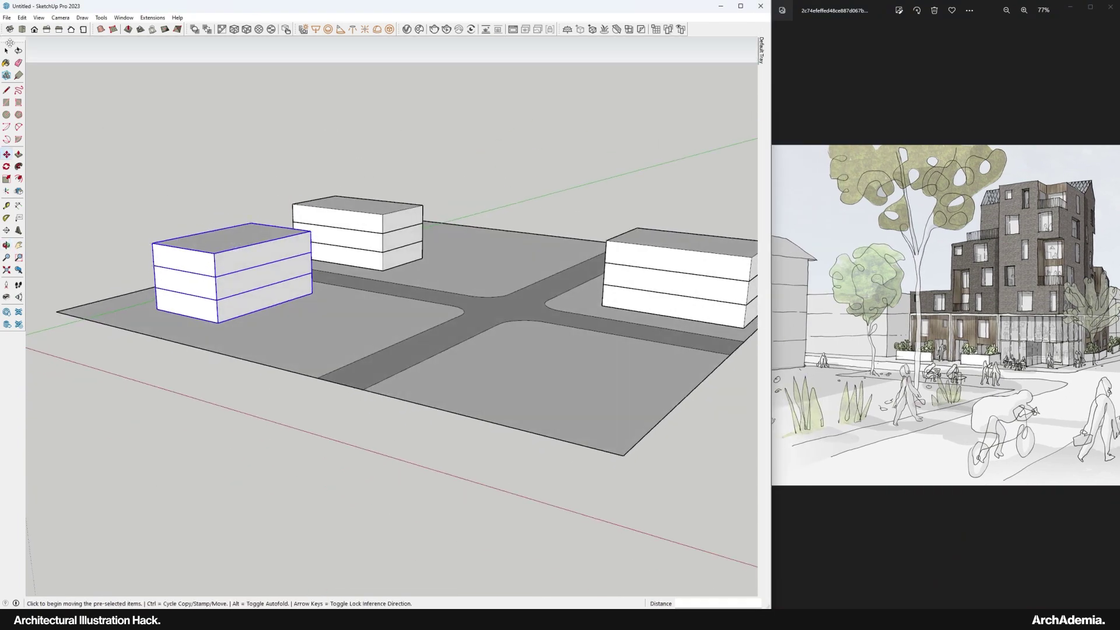
Stack two more copies of the top storey on the rotated building at 3000 mm spacing
left_click(6, 51)
scroll(242, 257, "up", 3)
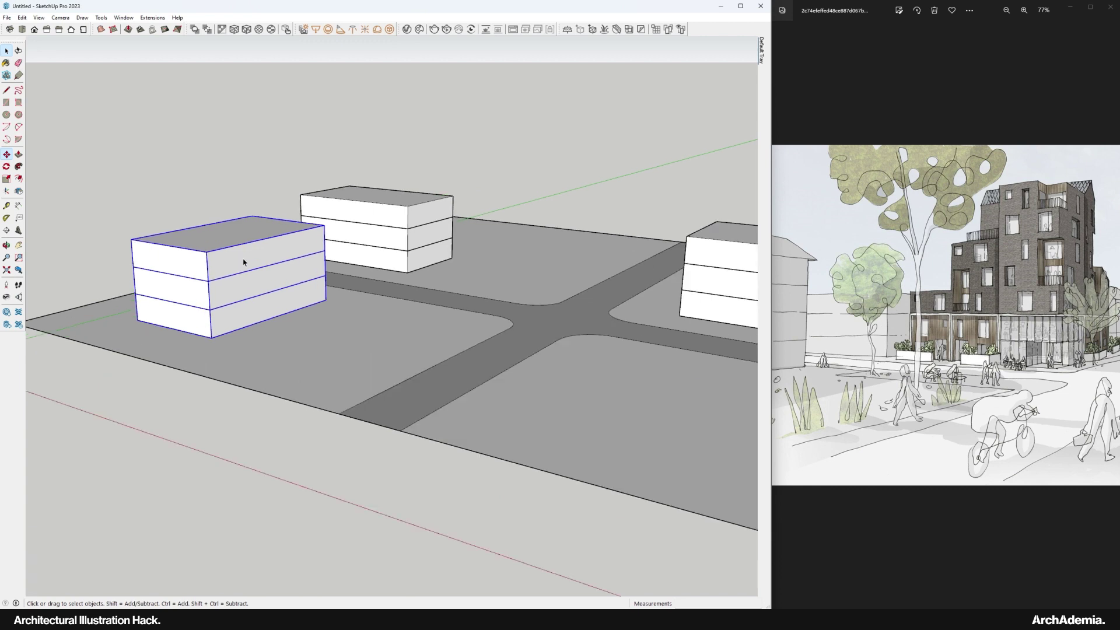
left_click(205, 283)
left_click(203, 251)
left_click_drag(205, 253, 292, 312)
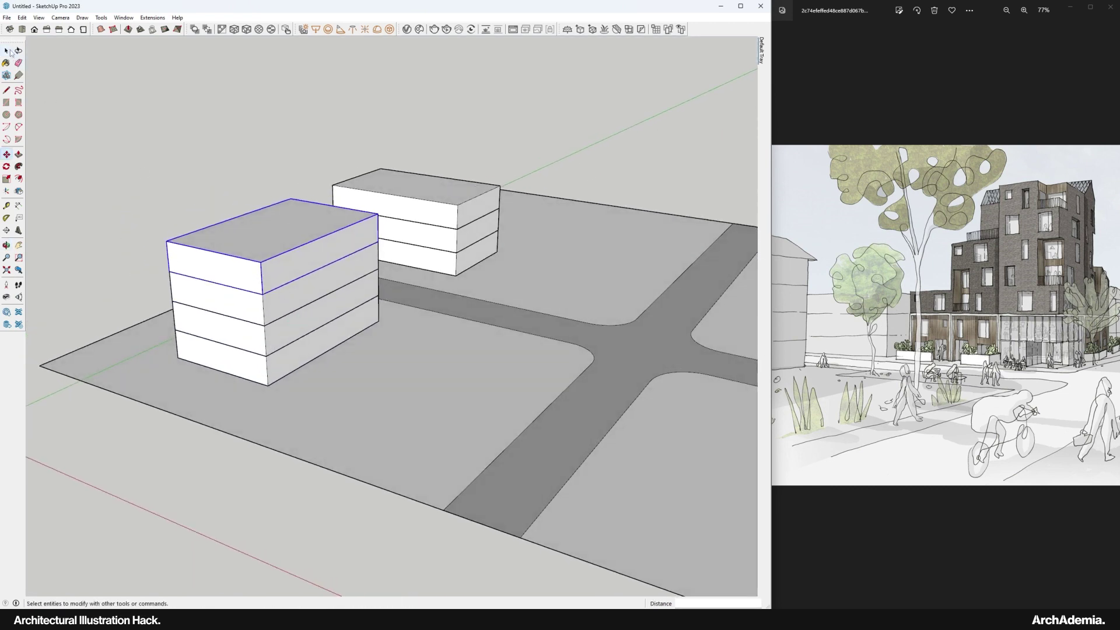
scroll(247, 260, "up", 2)
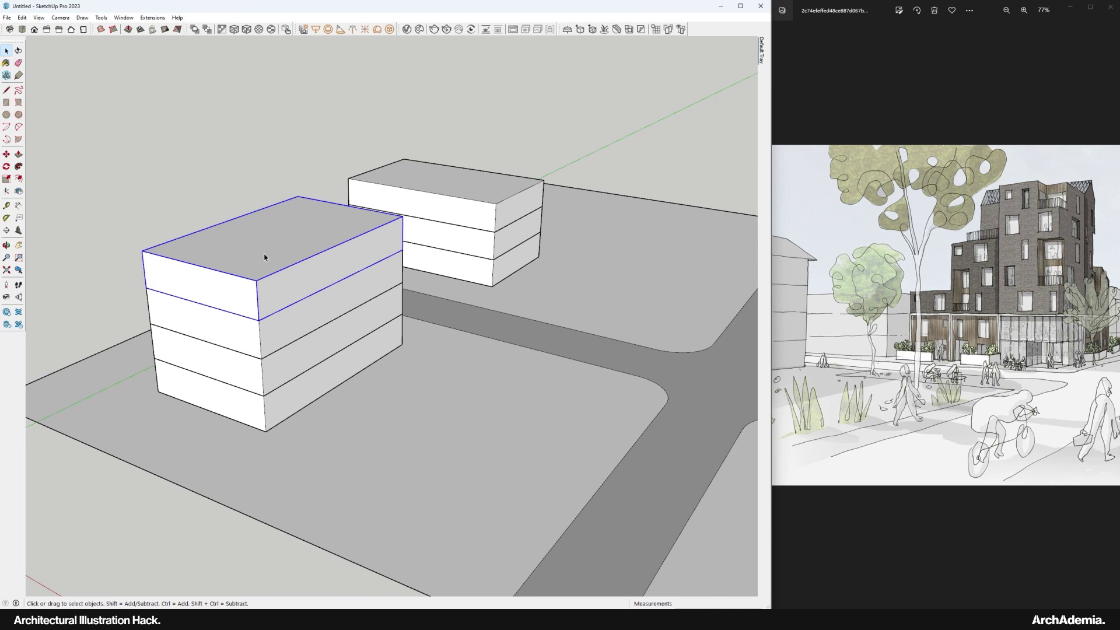
left_click_drag(264, 258, 255, 251)
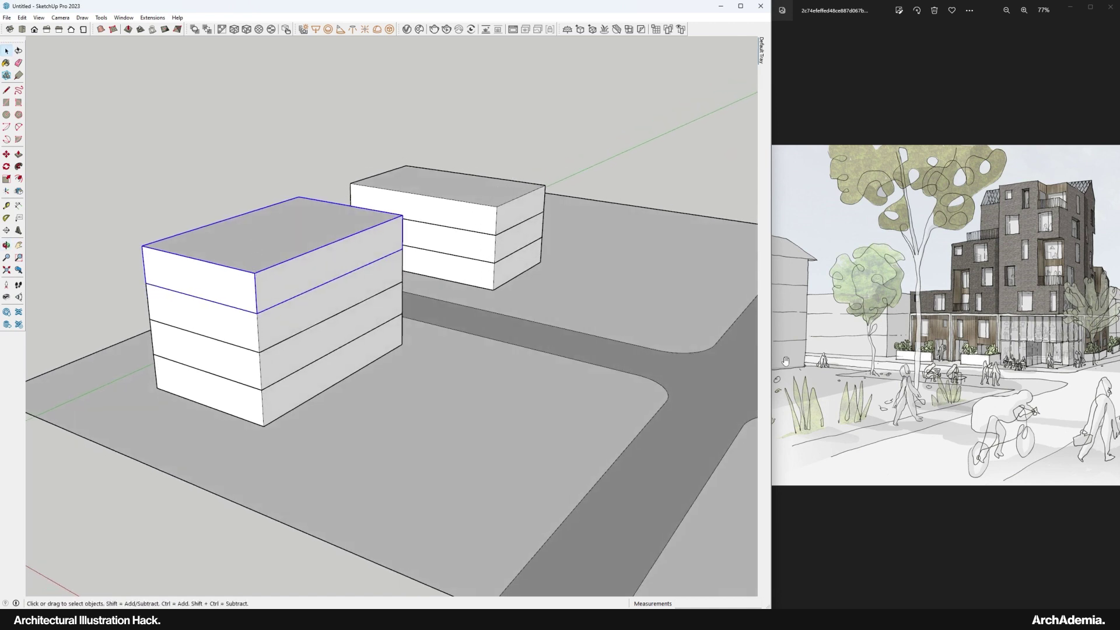
left_click(258, 314)
left_click(255, 273)
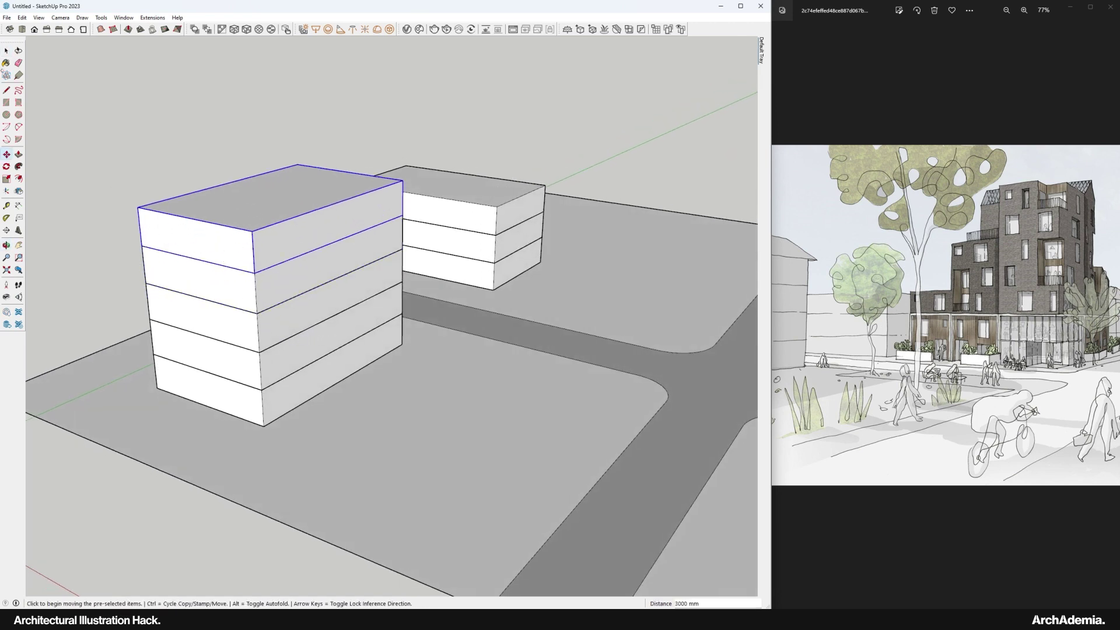
Open the rotated building's top storey for editing and draw a lengthwise midline across its top face
left_click(5, 52)
scroll(247, 213, "up", 1)
double_click(297, 238)
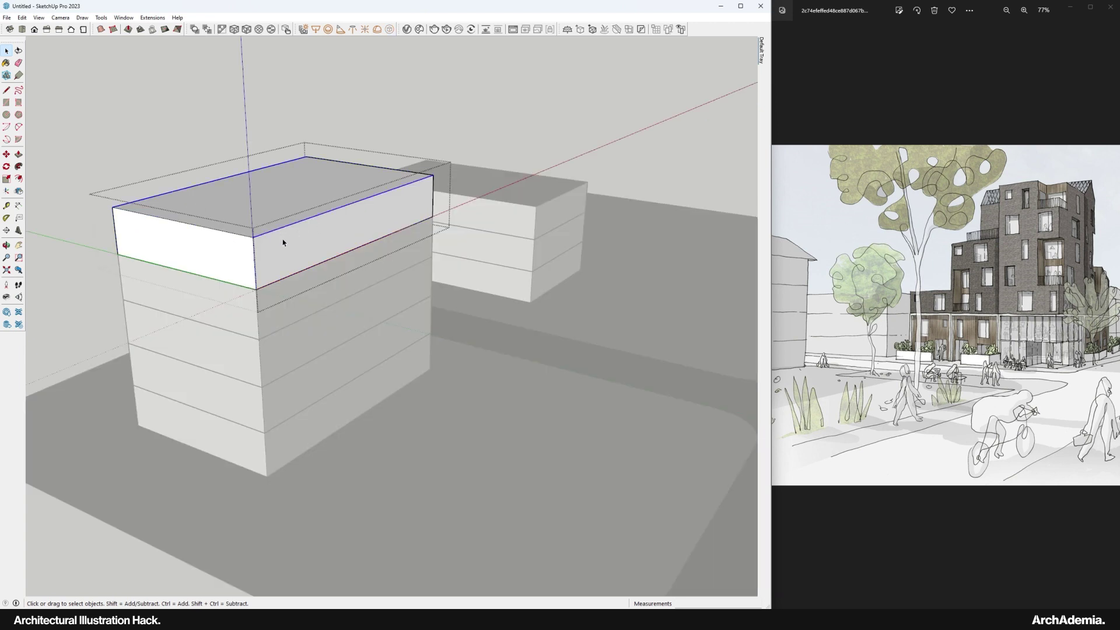
left_click(253, 238)
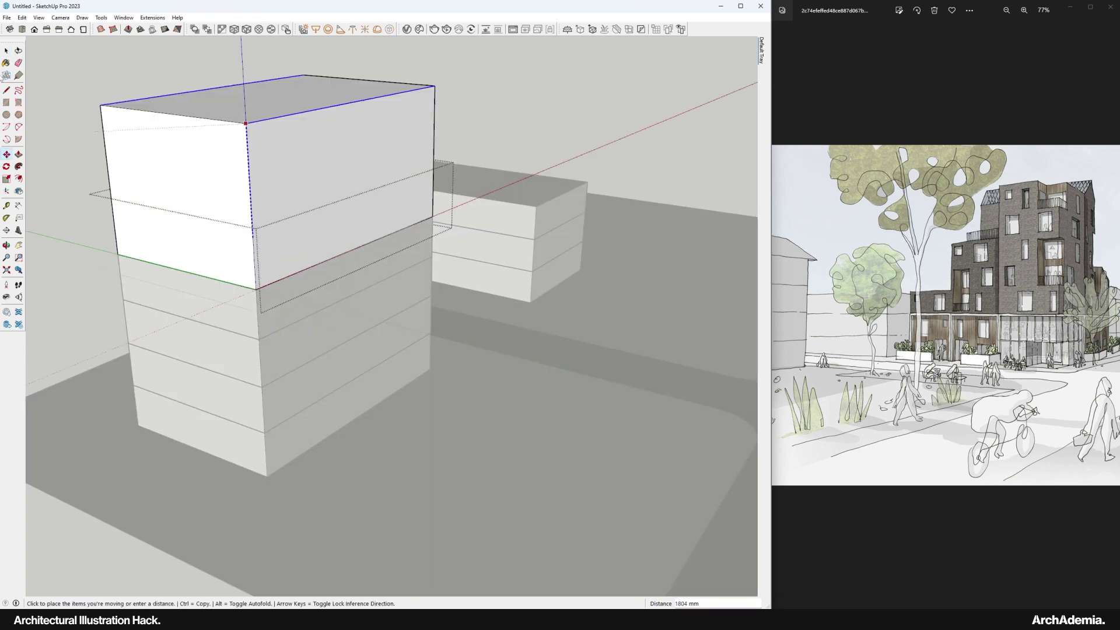
left_click(7, 51)
left_click_drag(145, 198, 162, 225)
key("l")
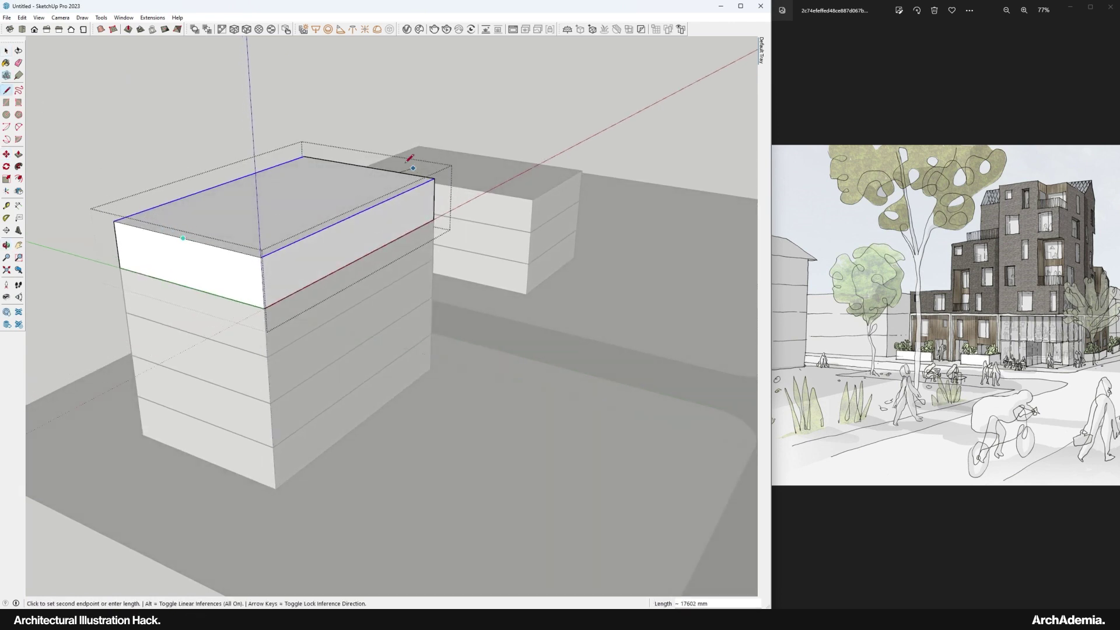
Move the top face's two long edges down to the storey's base to form a gable roof, and close the group
key("m")
left_click(262, 257)
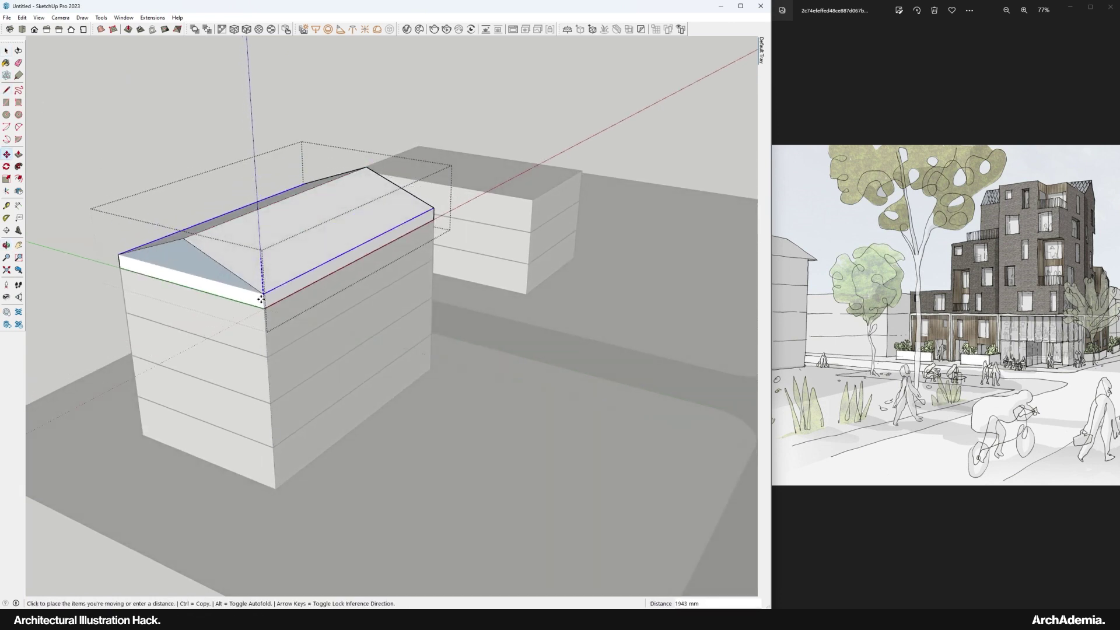
left_click(266, 308)
left_click(7, 50)
left_click(137, 111)
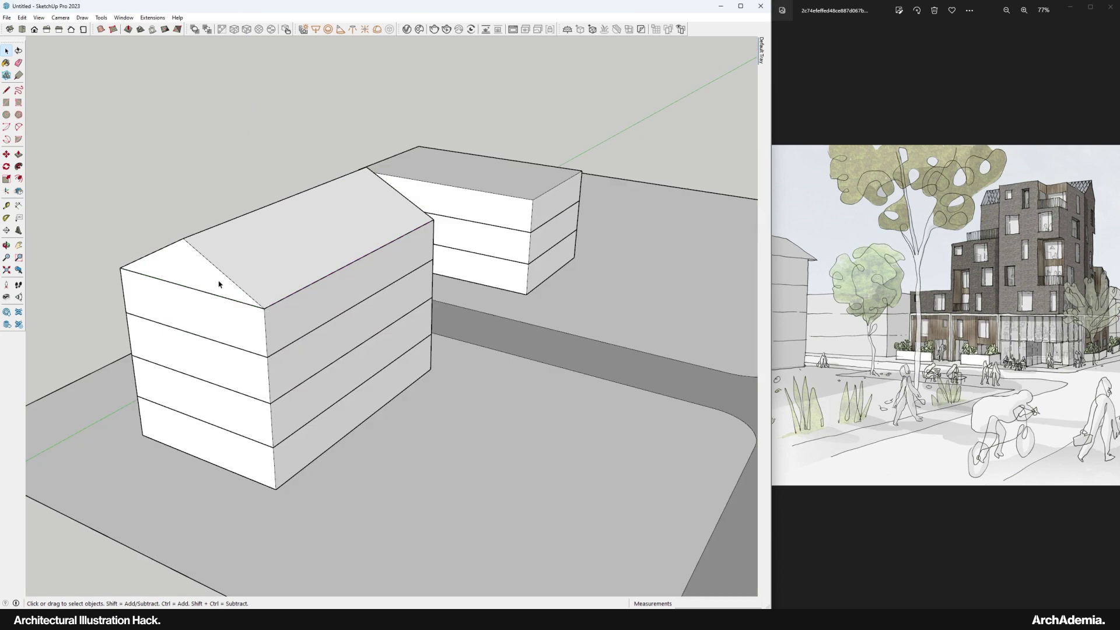
Scale the gable roof to about 1.04 along the green axis and stretch it lengthwise to overhang the walls
left_click(218, 281)
key("s")
scroll(250, 245, "up", 2)
left_click(385, 233)
left_click(392, 234)
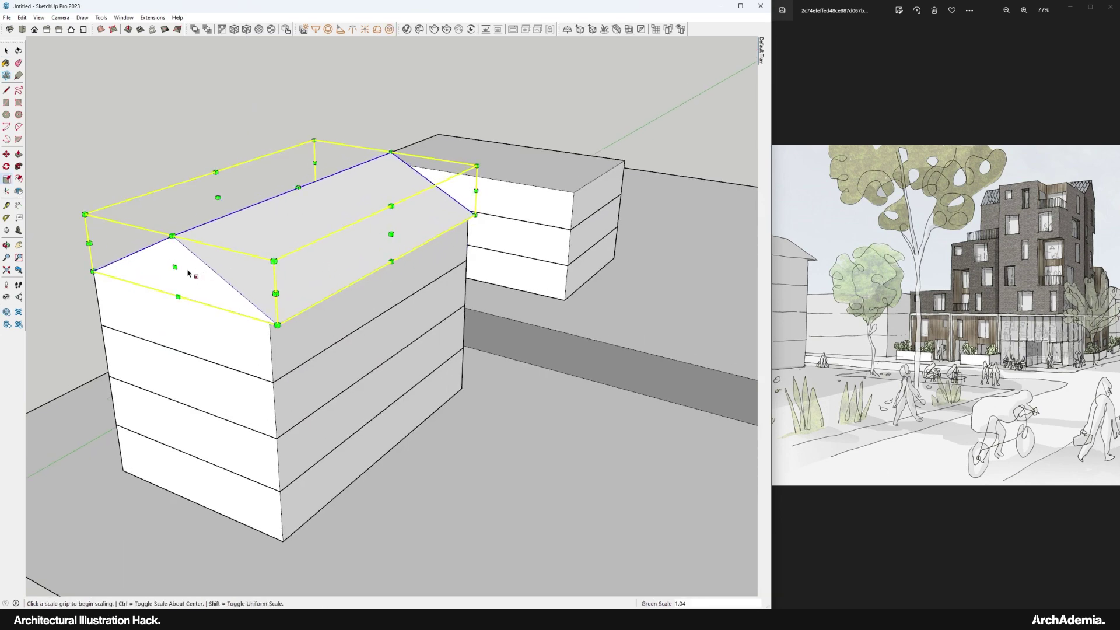
left_click(175, 267)
Shift the roof by about 128 mm to even out its overhang at both ends
left_click_drag(212, 198, 145, 250)
left_click_drag(434, 197, 402, 173)
left_click_drag(315, 184, 148, 201)
key("m")
left_click(389, 197)
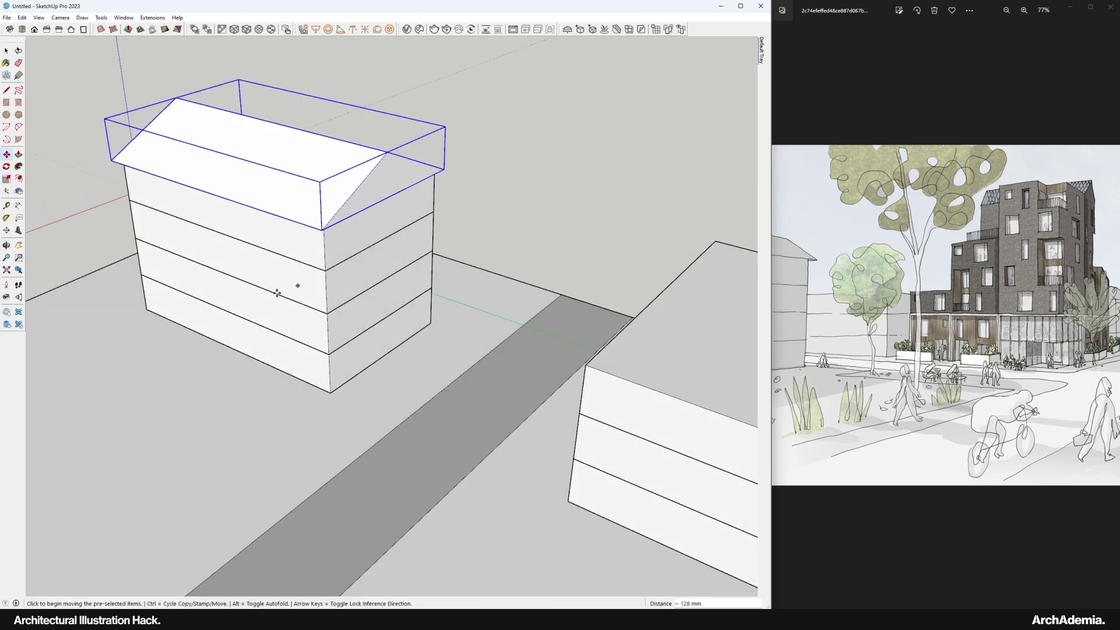
Scale the roof to about 0.99 along the red axis to trim its gable-end overhang
left_click_drag(277, 293, 694, 186)
scroll(327, 318, "down", 3)
left_click_drag(327, 318, 373, 321)
scroll(155, 220, "up", 4)
key("s")
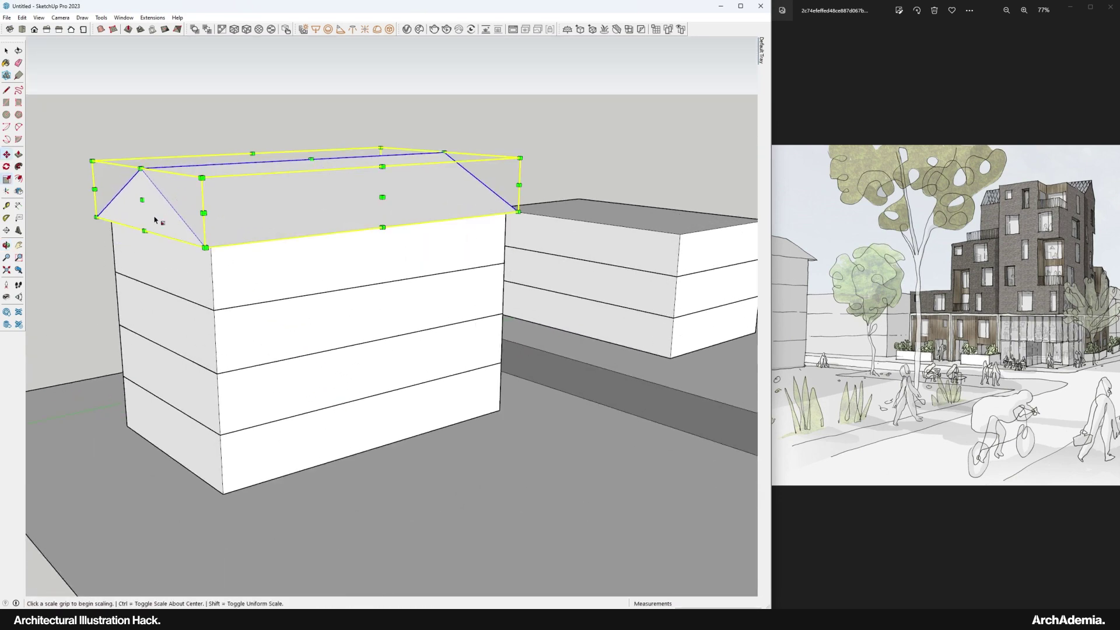
left_click(142, 200)
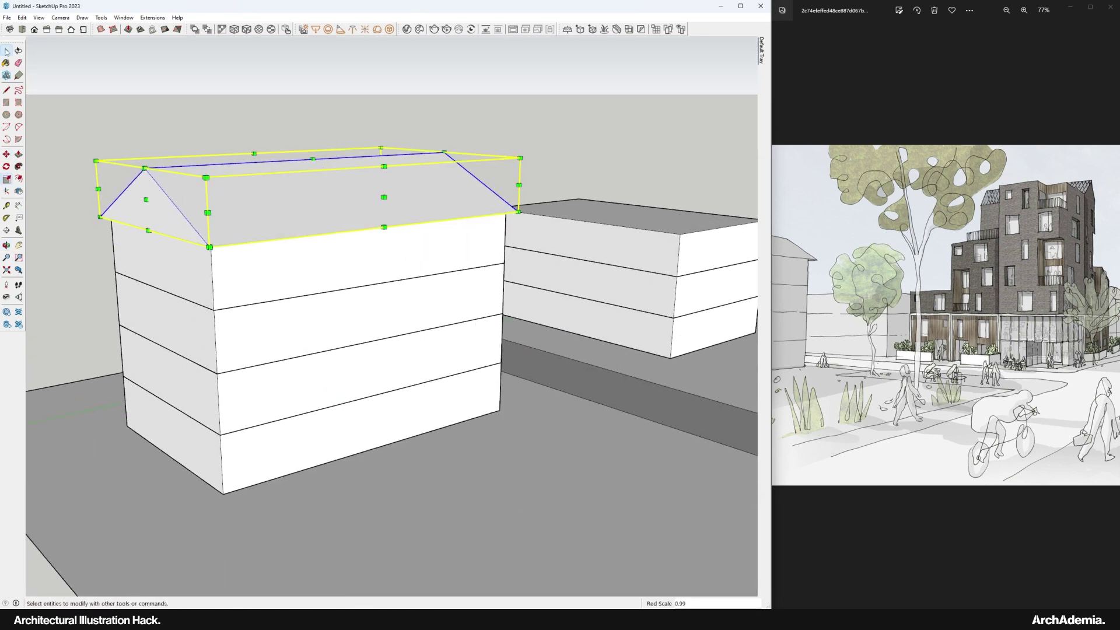
left_click(6, 51)
Examine the whole crossroads model with its gabled and flat-roofed buildings from several angles
scroll(303, 286, "down", 3)
left_click_drag(304, 286, 257, 310)
scroll(257, 309, "down", 3)
left_click_drag(525, 380, 350, 346)
left_click(257, 134)
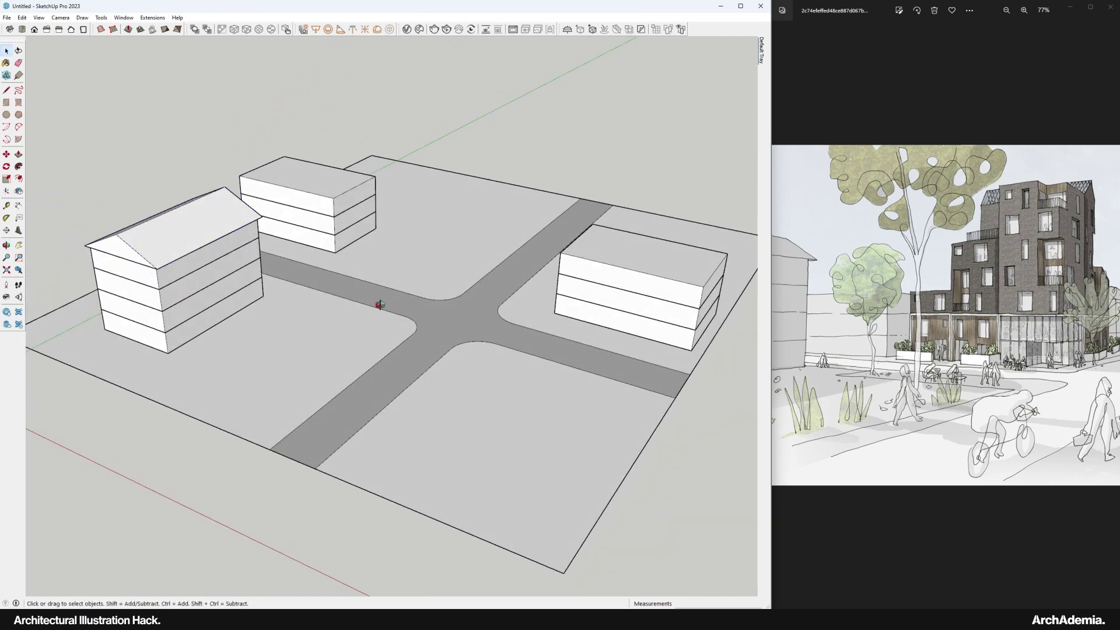
left_click_drag(379, 305, 340, 293)
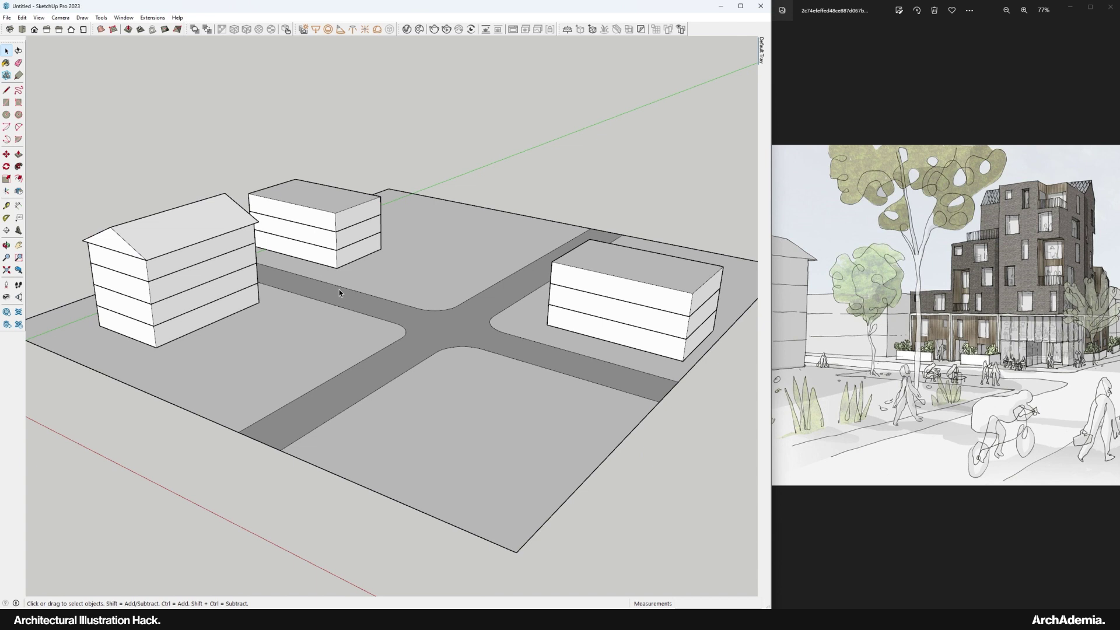
mouse_move(443, 298)
left_mouse_down()
mouse_move(460, 316)
mouse_move(451, 315)
left_mouse_up()
scroll(445, 317, "up", 2)
scroll(445, 317, "down", 2)
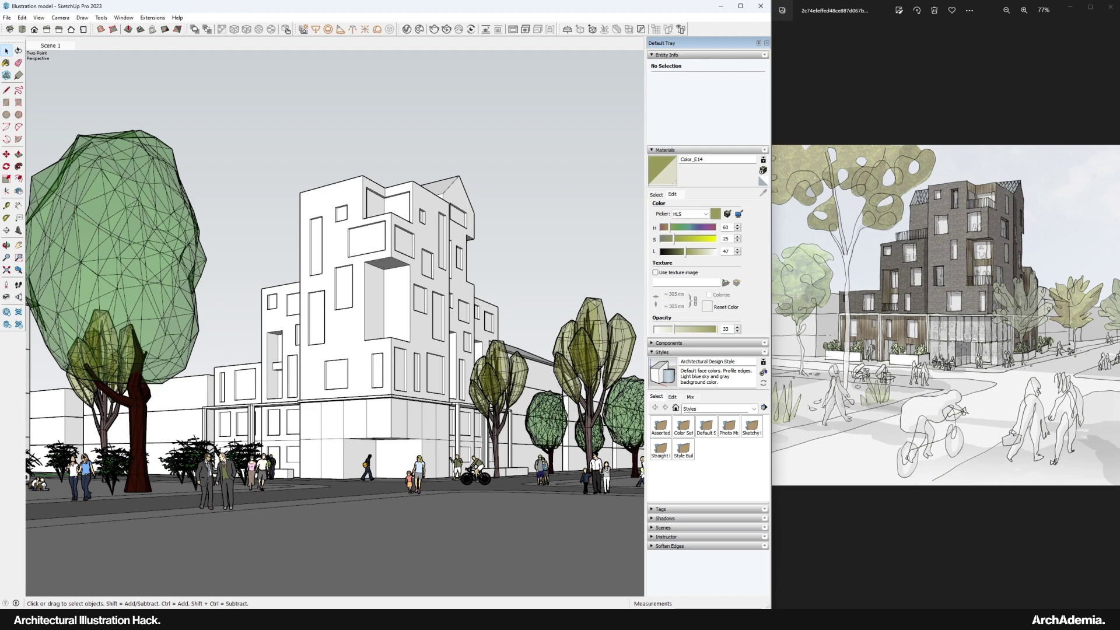
Compare the people, trees and planting in the reference illustration with those in the detailed illustration model
left_click(833, 361)
scroll(875, 344, "up", 6)
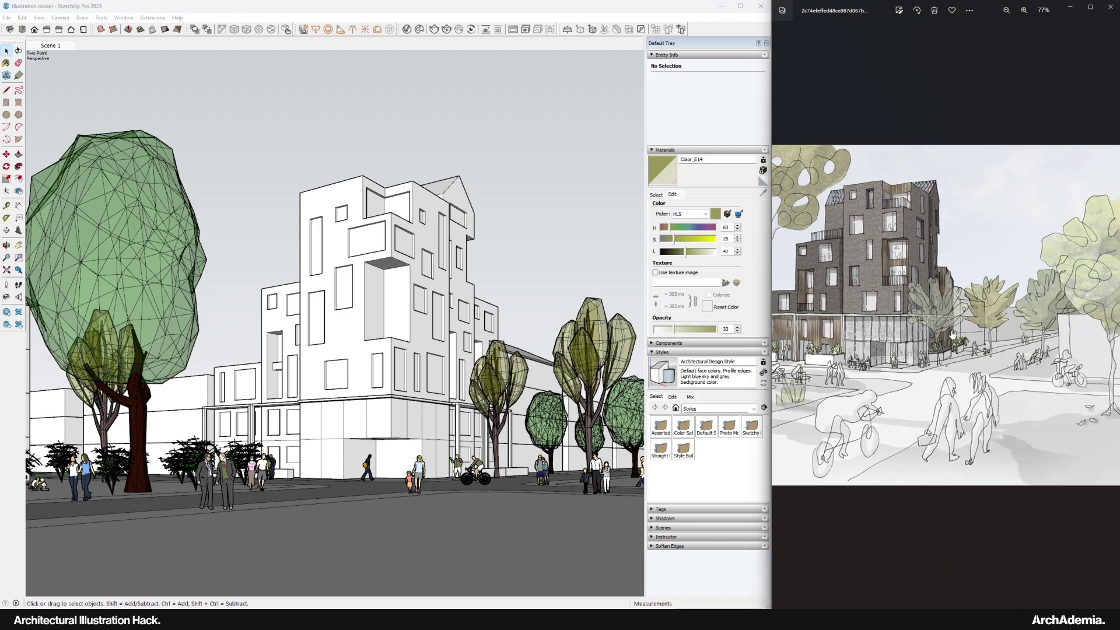
scroll(936, 330, "down", 3)
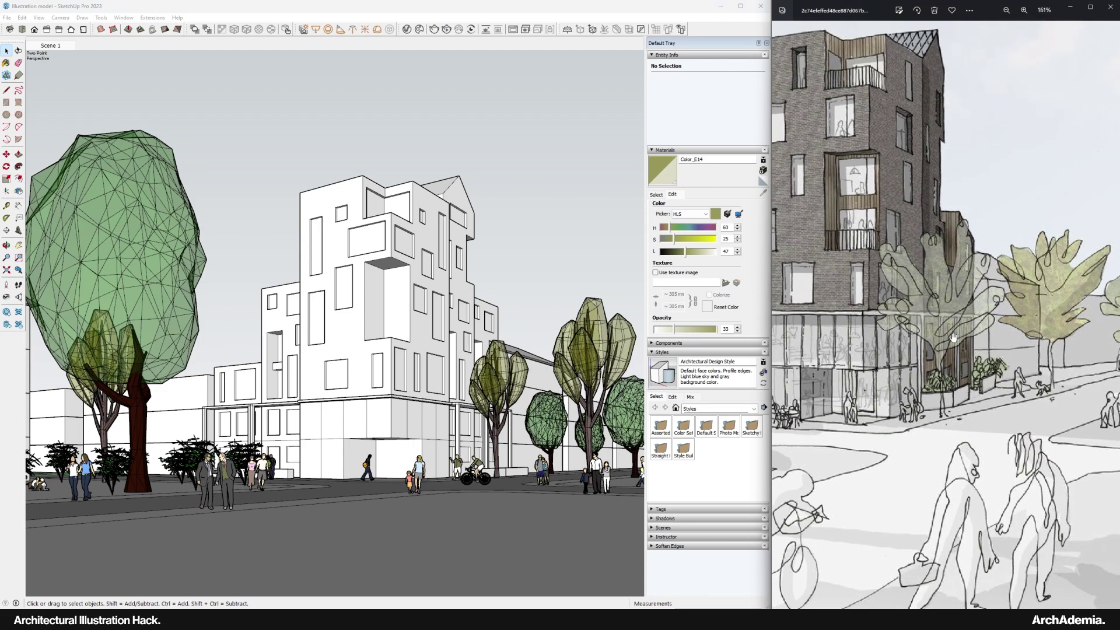
scroll(939, 333, "down", 4)
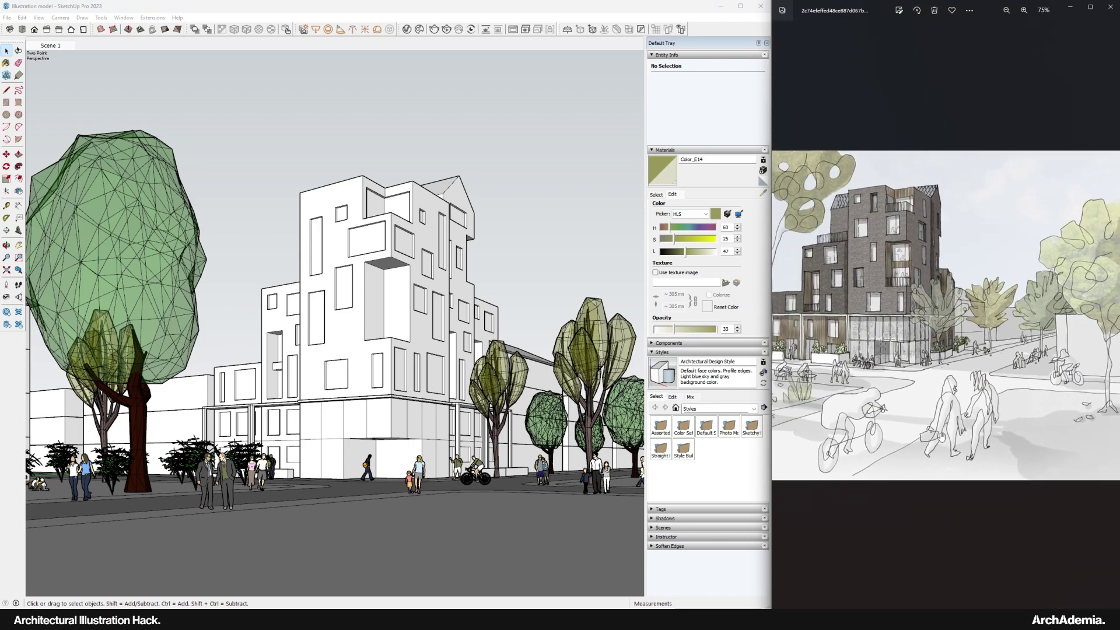
left_click_drag(886, 463, 1023, 458)
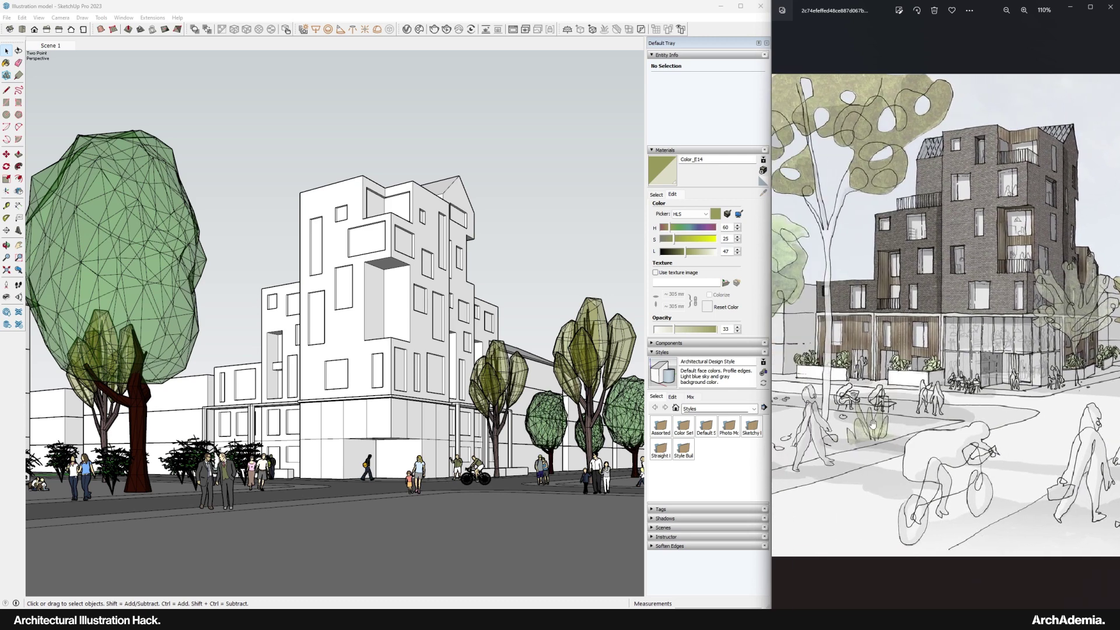
scroll(900, 439, "down", 1)
scroll(898, 438, "down", 4)
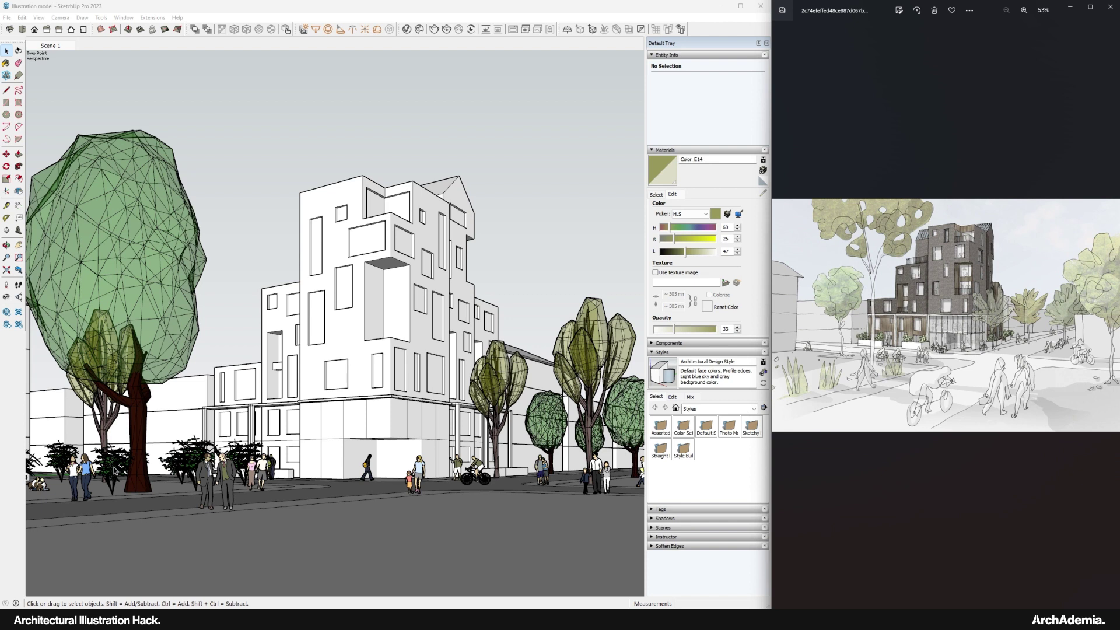
left_click(112, 468)
left_click(190, 461)
left_click(53, 460)
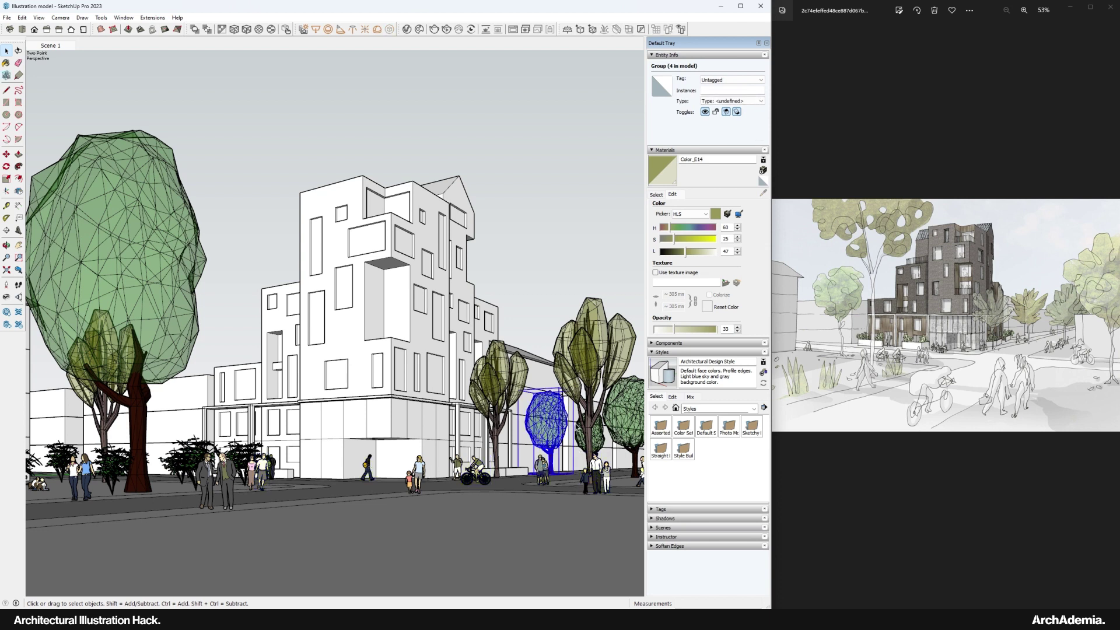
Scale the two green trees beside the side road taller, the first to about 1.17 and the second to about 1.01
key("s")
left_click(546, 388)
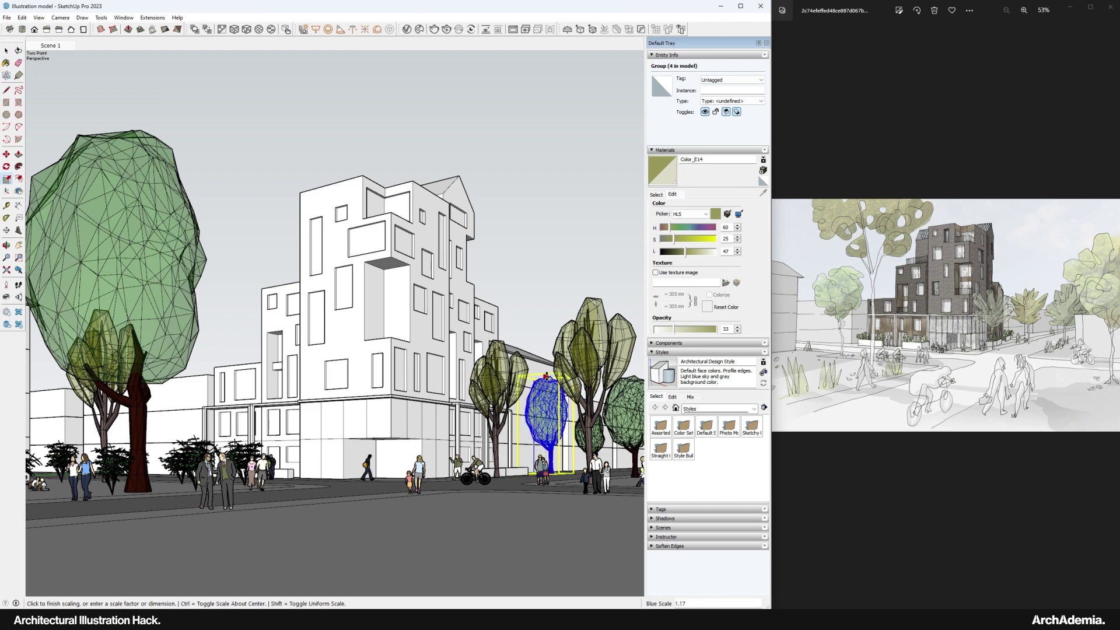
left_click(547, 379)
key("space")
left_click(637, 392)
key("s")
left_click(629, 375)
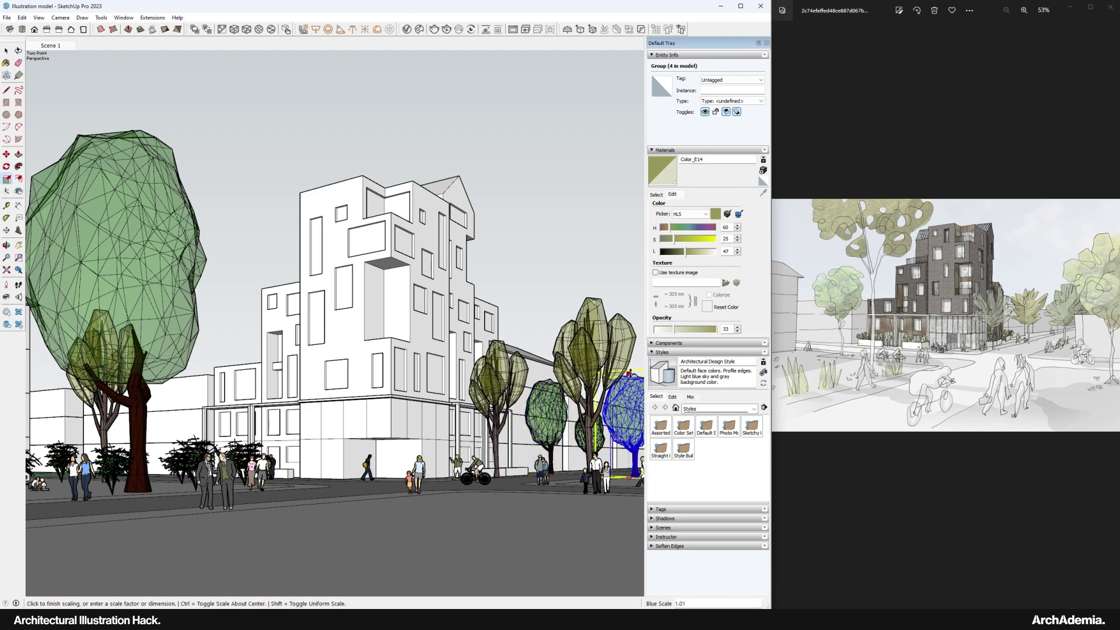
left_click(630, 374)
key("space")
Open the corner building's ground-floor block for editing and divide one wall of the entrance recess with a vertical centre line
left_click(375, 412)
left_click(140, 409)
left_click_drag(390, 443, 412, 519)
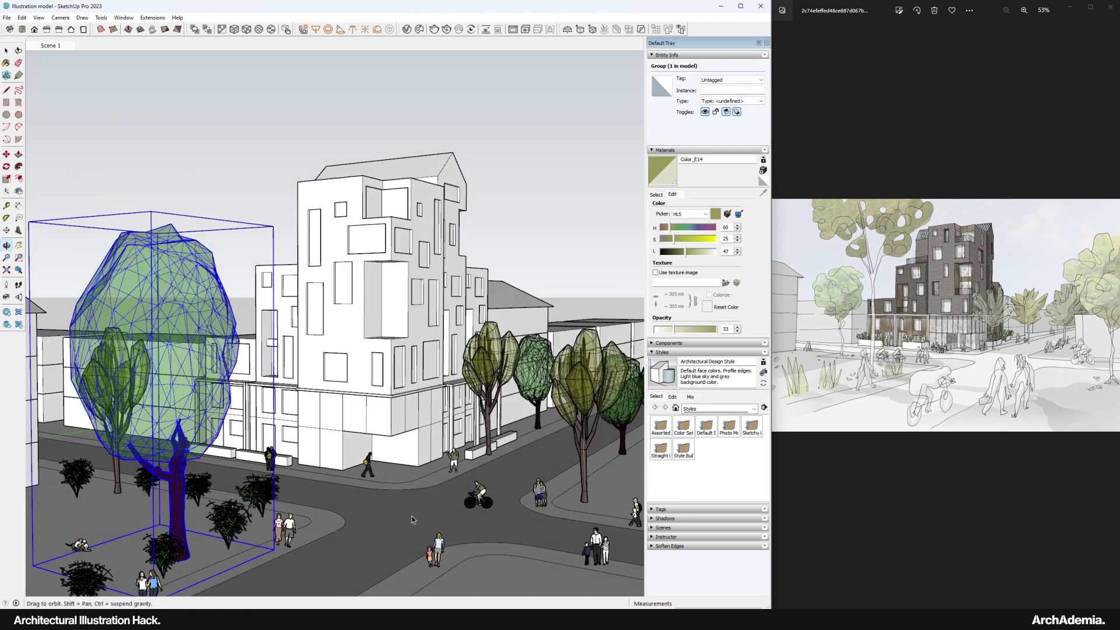
scroll(412, 519, "up", 10)
key("space")
left_click(394, 392)
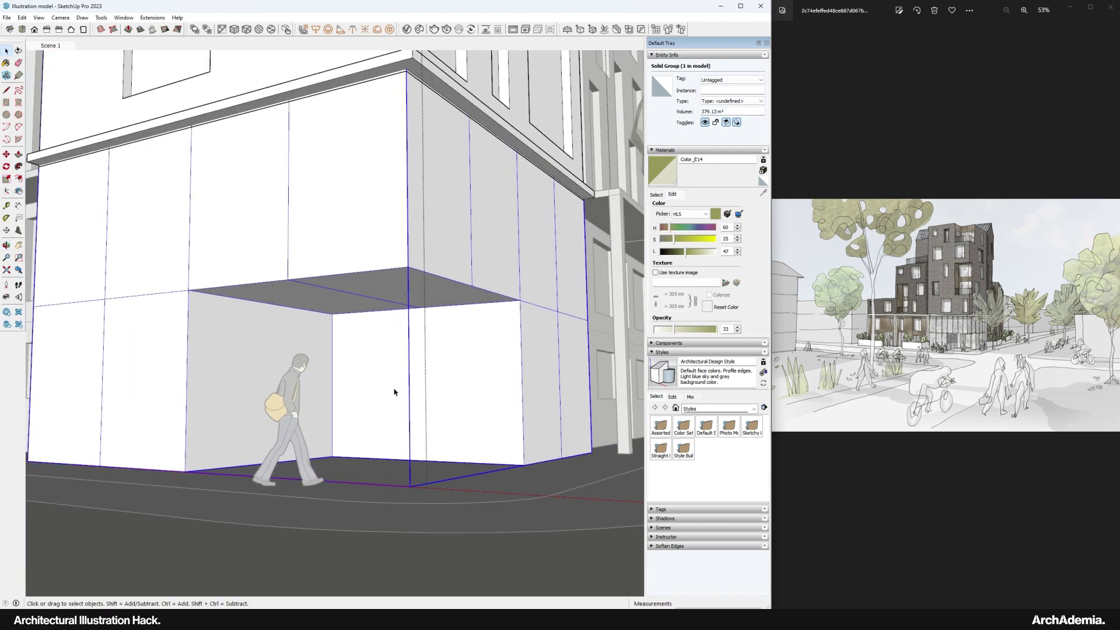
double_click(401, 369)
left_click(408, 375)
key("l")
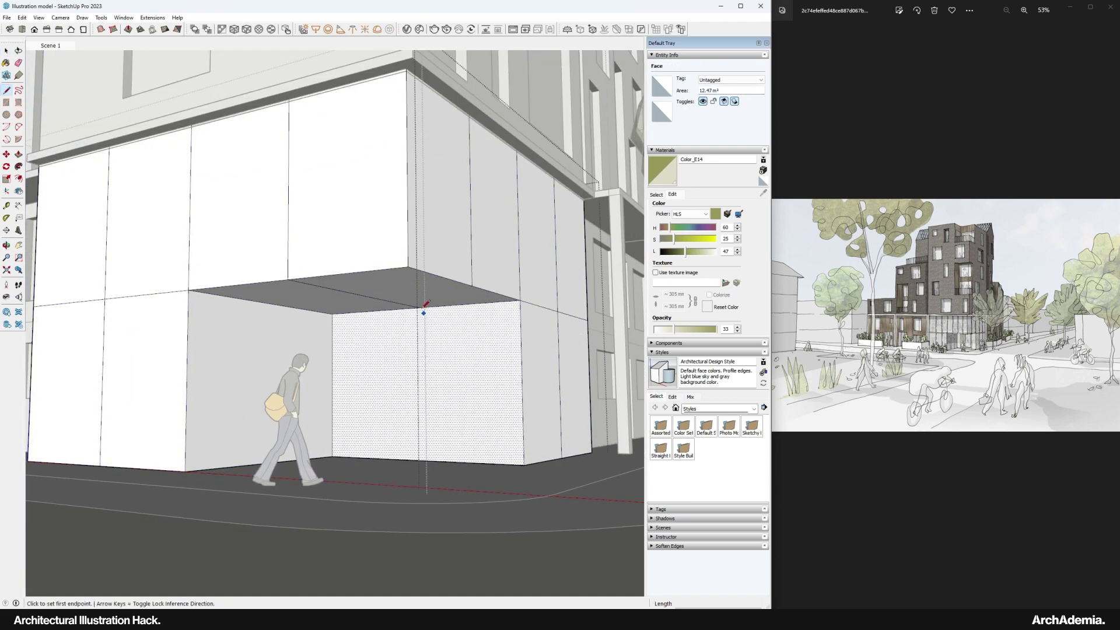
left_click(419, 307)
left_click(419, 460)
Divide the adjoining wall of the entrance recess with a vertical centre line 3000 mm long
left_click_drag(378, 421, 286, 322)
left_click(292, 309)
left_click(291, 463)
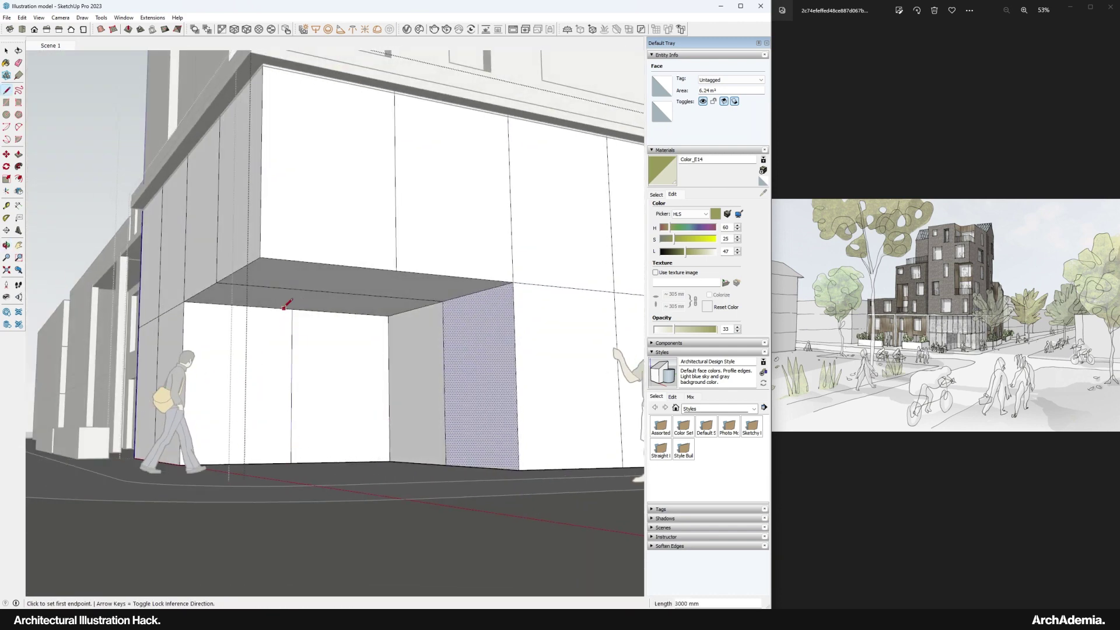
Draw a line across the recess soffit from the wall's centre line to the outer facade joint, and leave the group
left_click(292, 310)
left_click(396, 270)
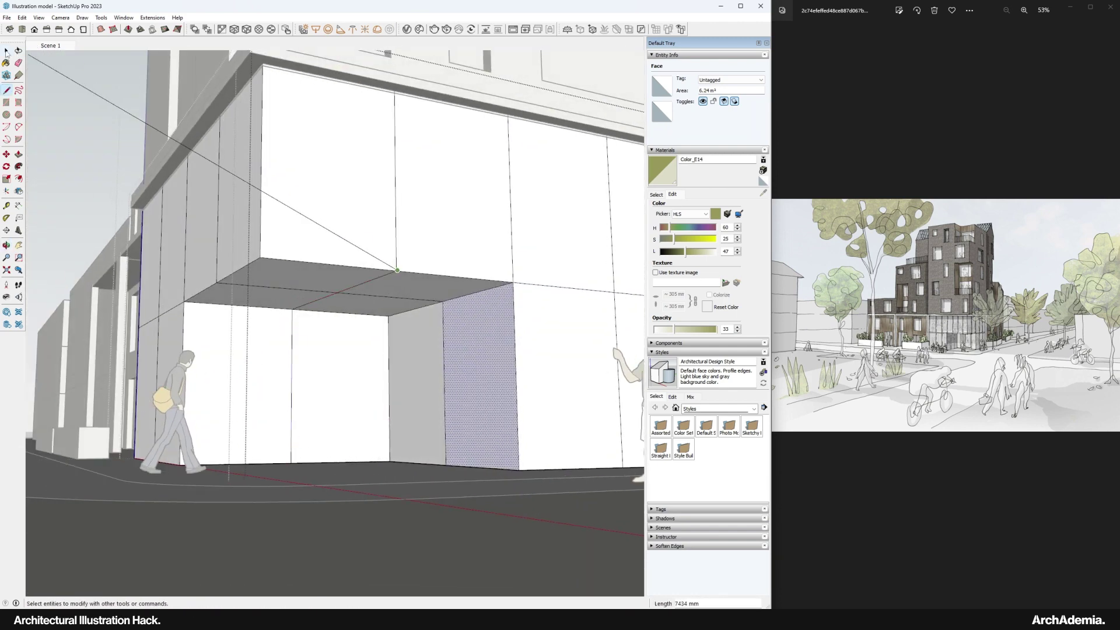
key("space")
key("l")
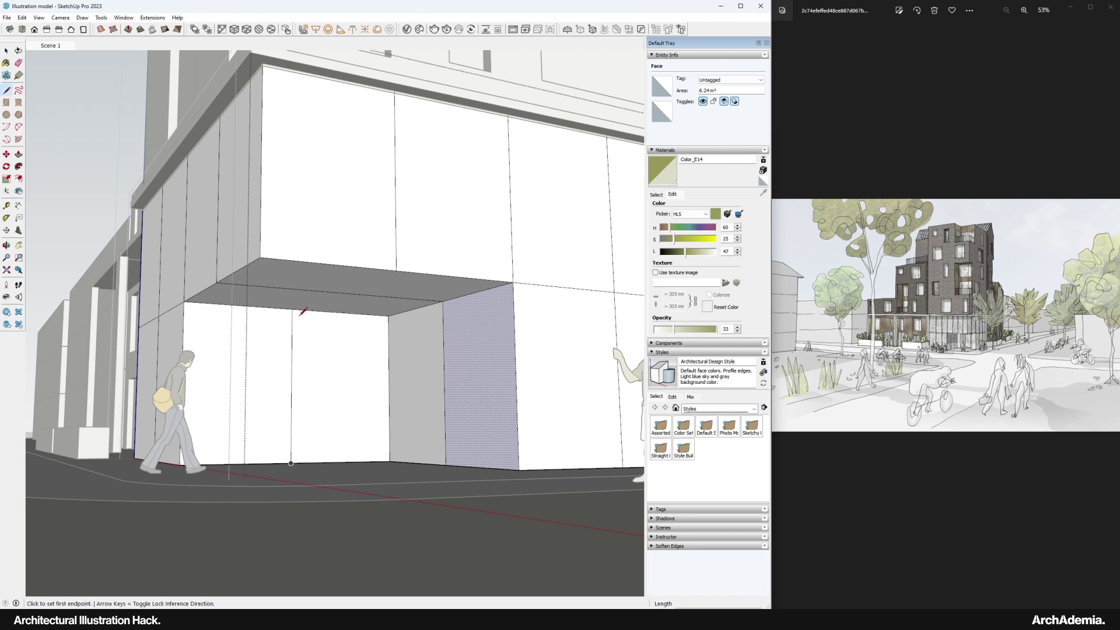
left_click(292, 310)
key("space")
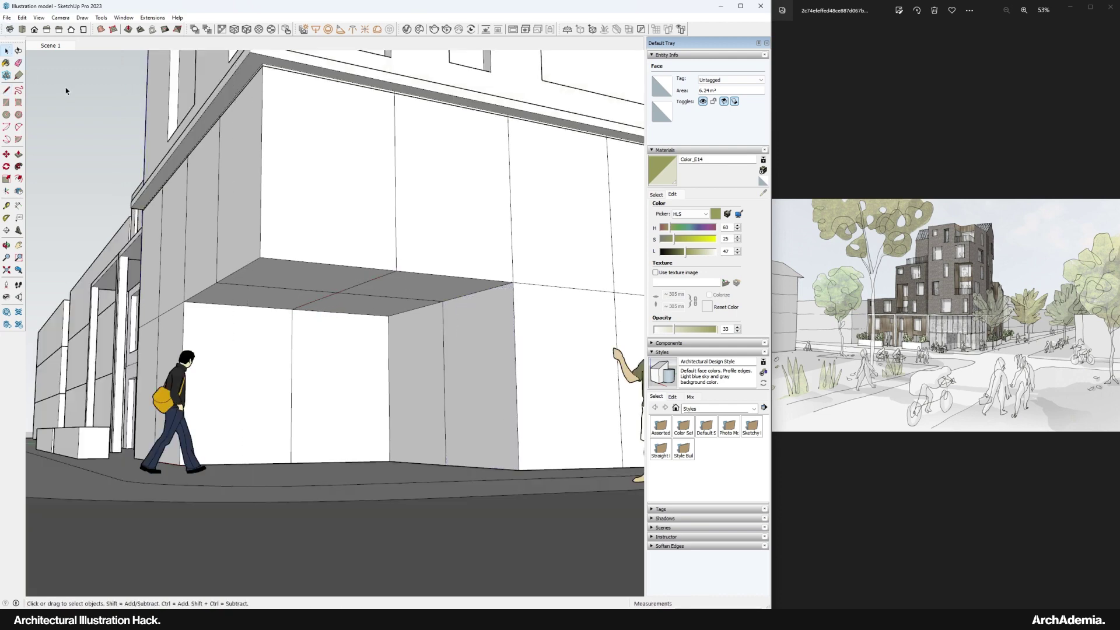
left_click(66, 91)
Look over the whole model from above and restore the saved Scene 1 view
left_click_drag(385, 327, 395, 477)
scroll(395, 478, "down", 8)
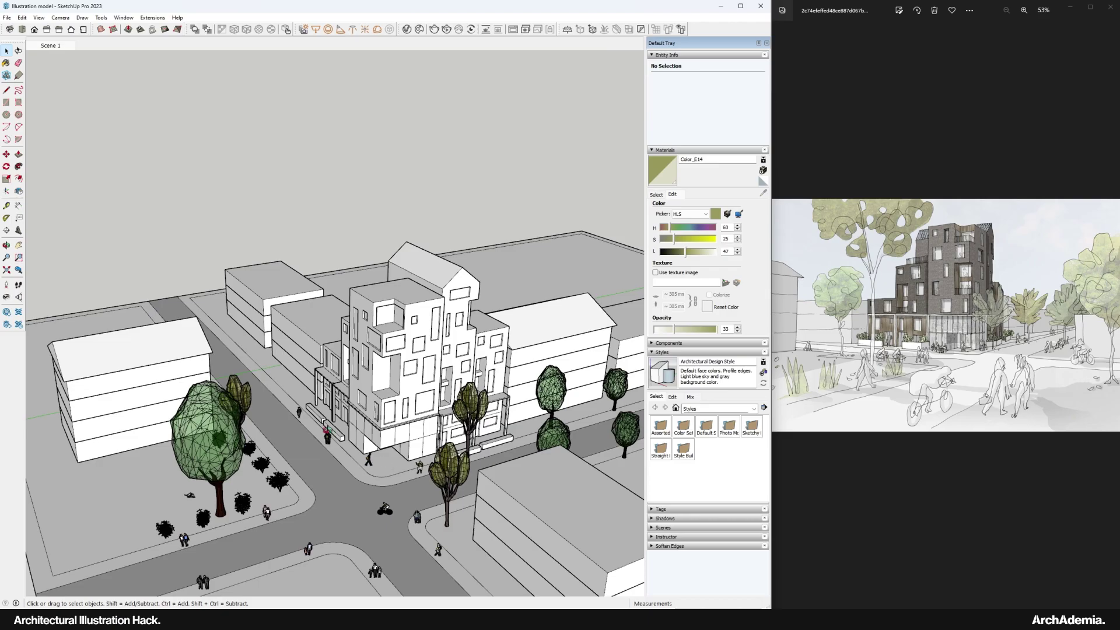
mouse_move(387, 519)
left_mouse_down()
mouse_move(411, 498)
mouse_move(373, 420)
mouse_move(356, 345)
mouse_move(443, 342)
mouse_move(362, 406)
left_mouse_up()
scroll(412, 498, "up", 5)
left_click(50, 46)
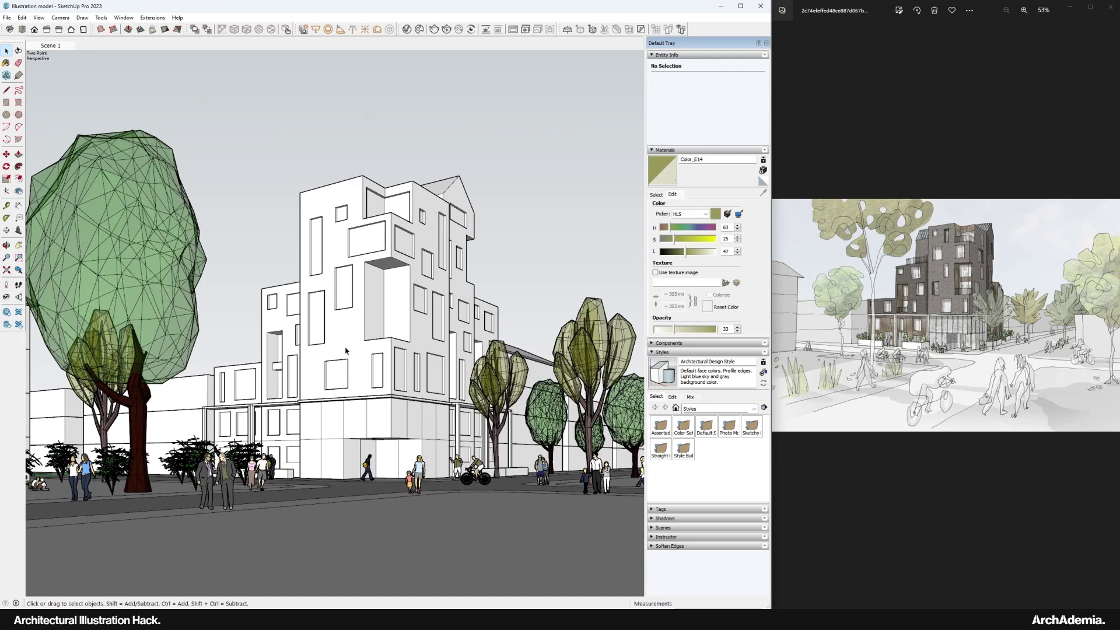
Paint both street-facing walls of the corner tower's upper storeys with 0111_SlateGray and close the group
double_click(345, 351)
left_click(344, 348)
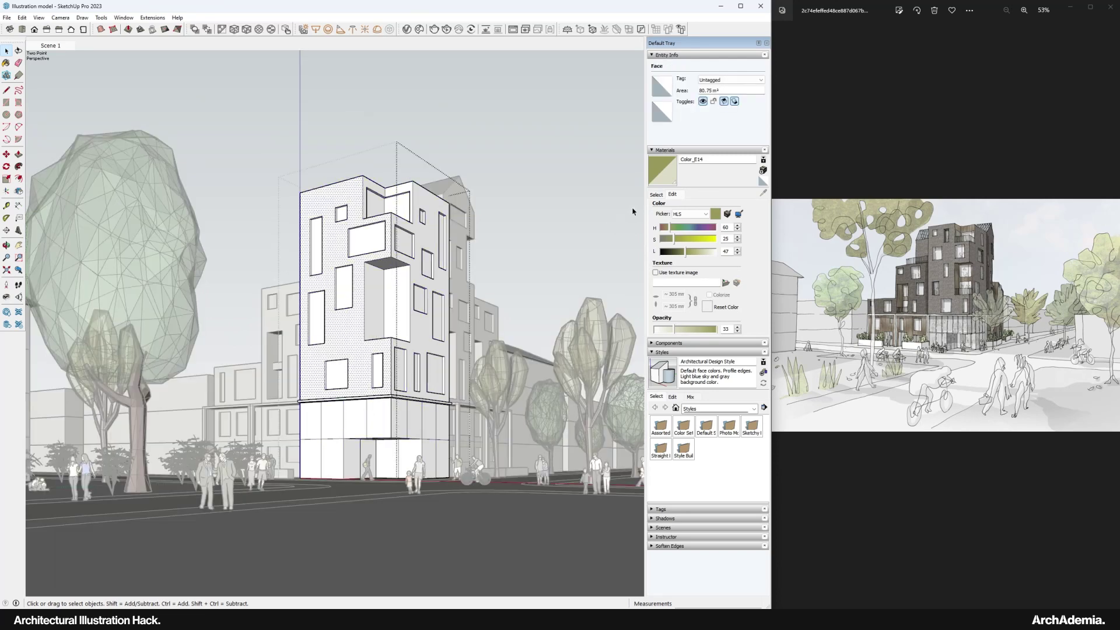
left_click(657, 195)
scroll(720, 254, "down", 10)
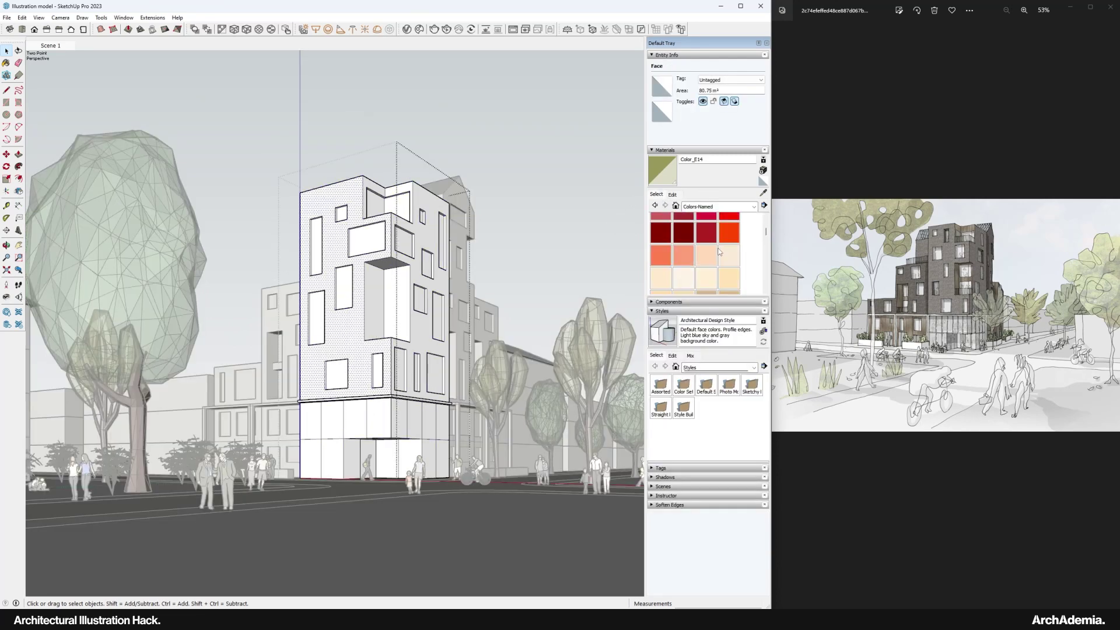
scroll(719, 254, "down", 6)
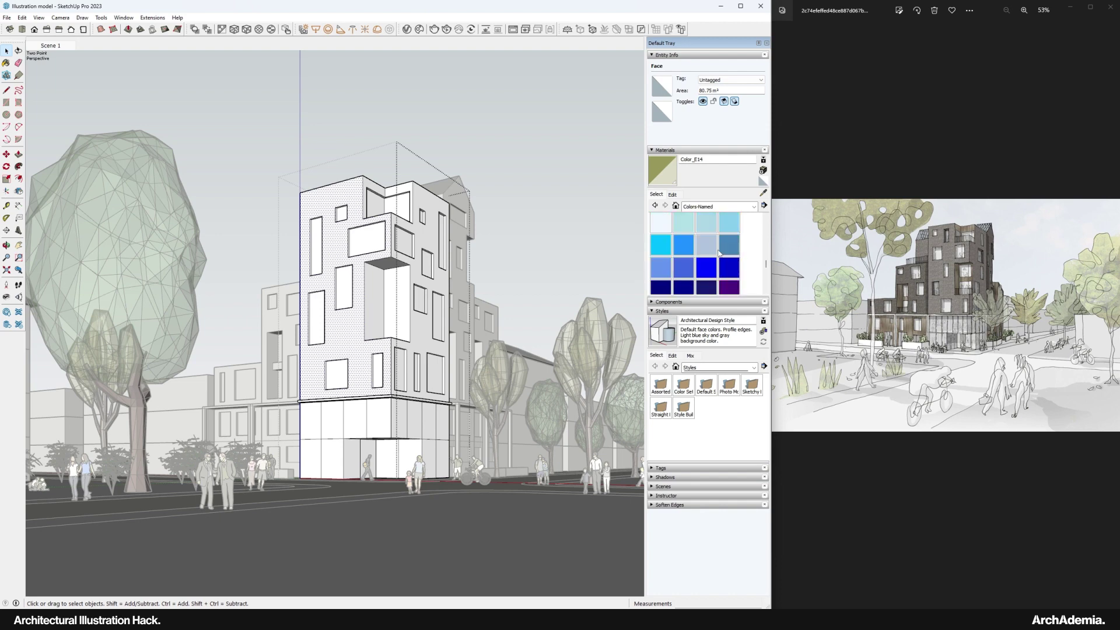
left_click(705, 259)
left_click(342, 244)
left_click(424, 235)
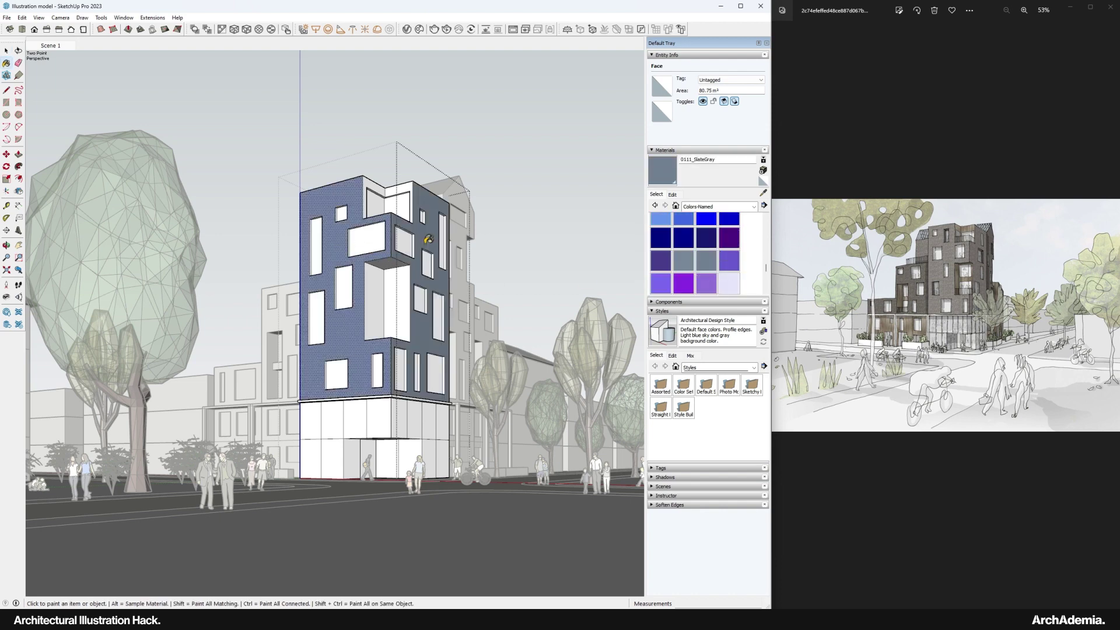
left_click(6, 50)
left_click(187, 105)
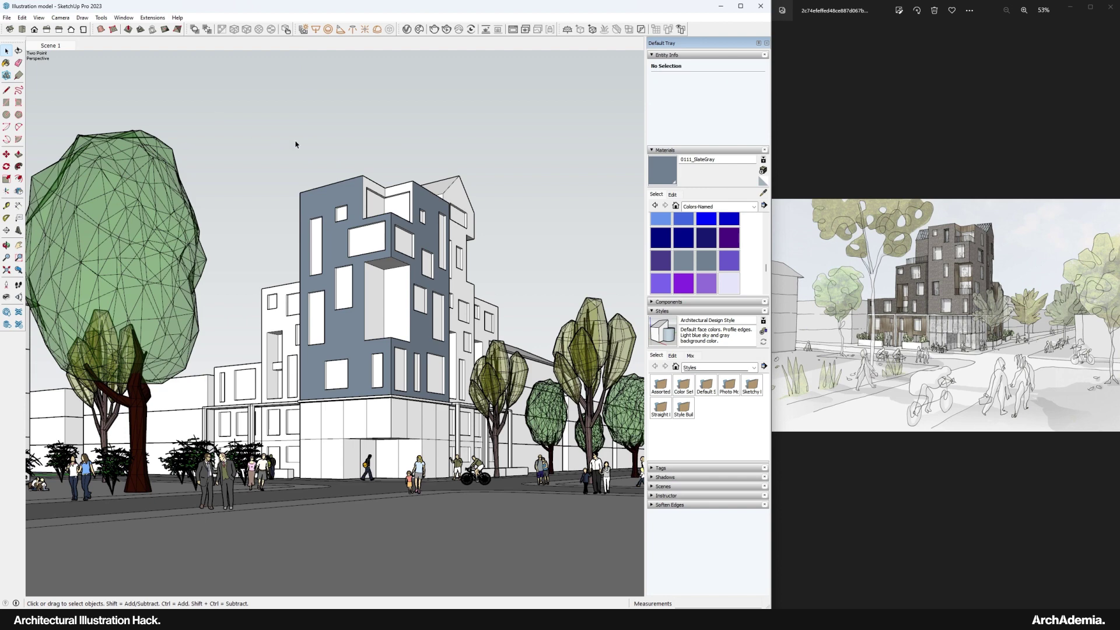
Examine the main building, trees and foreground figures close up in the reference illustration
left_click(891, 470)
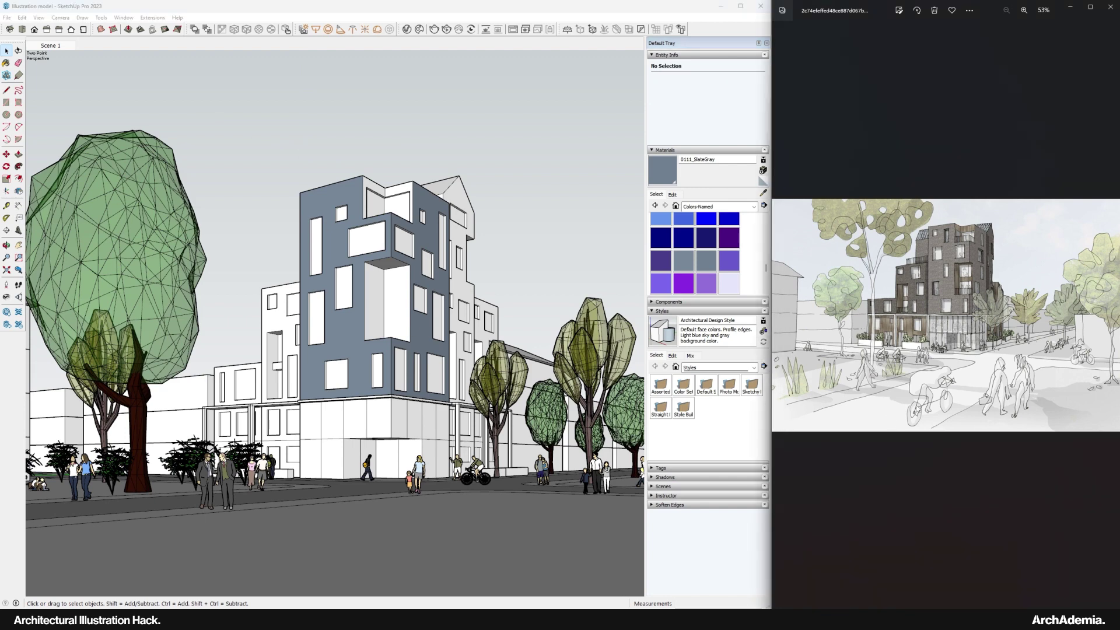
scroll(856, 456, "up", 8)
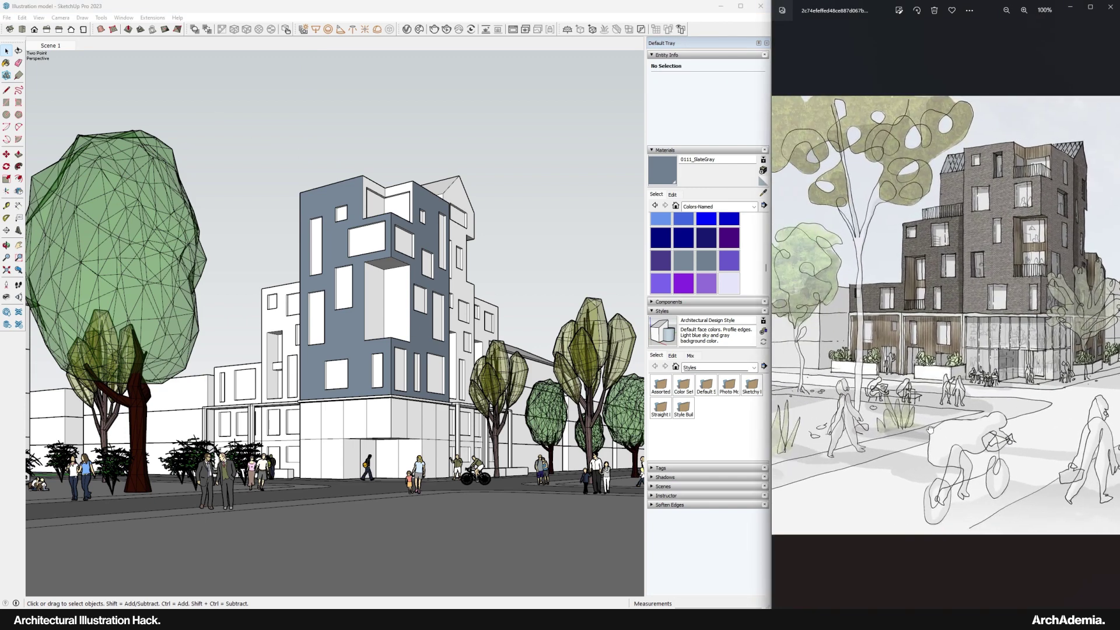
left_click_drag(1036, 535, 896, 490)
scroll(987, 434, "down", 6)
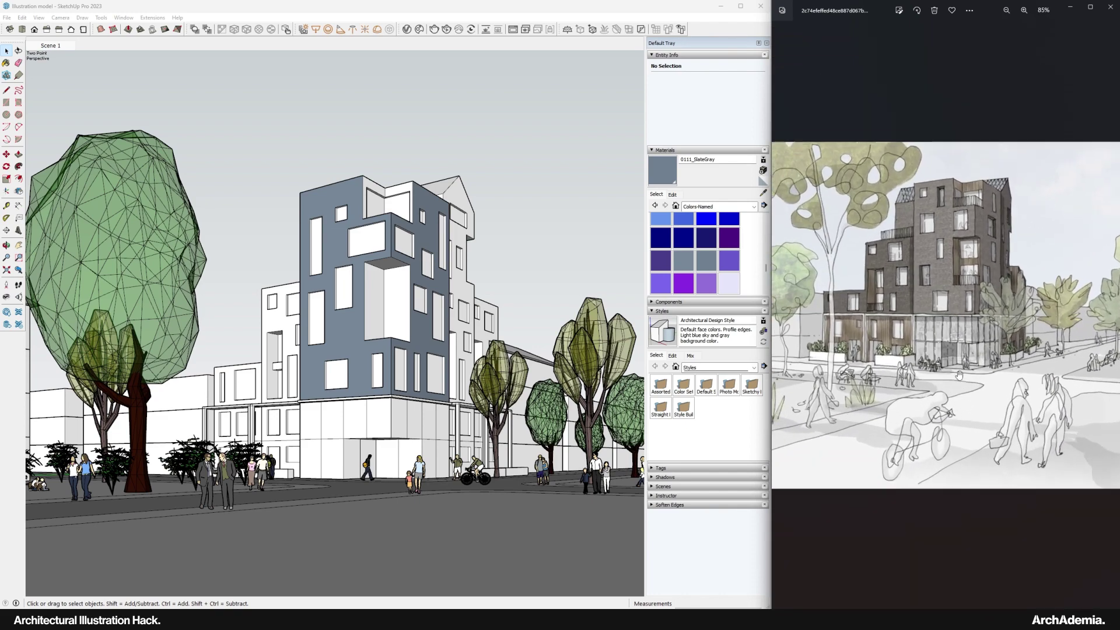
left_click(354, 9)
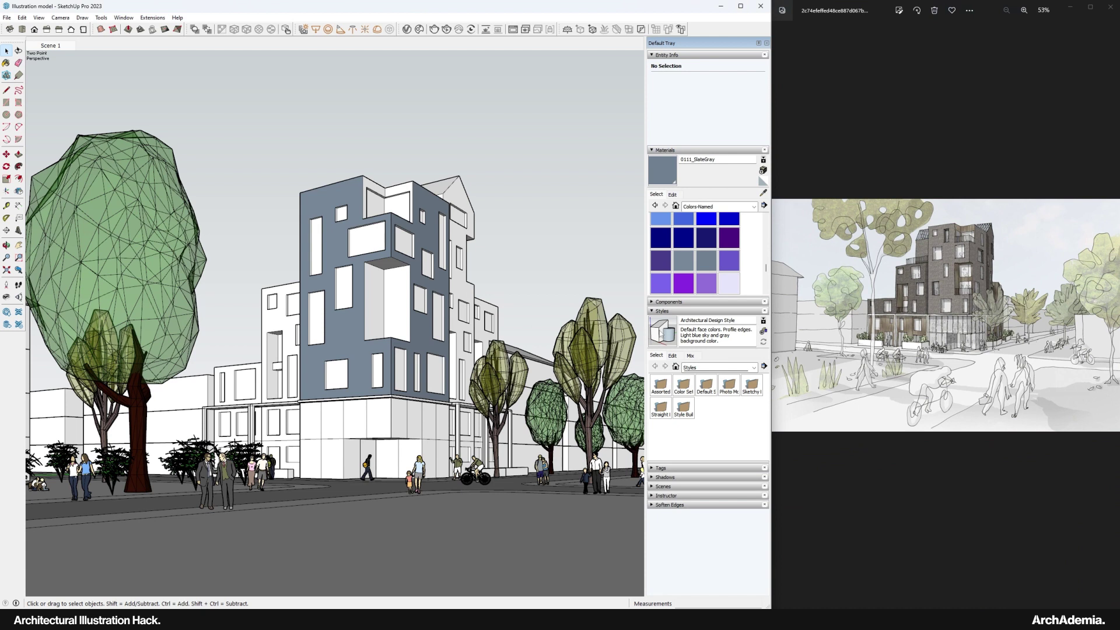
Turn on shadows for the model
left_click(654, 313)
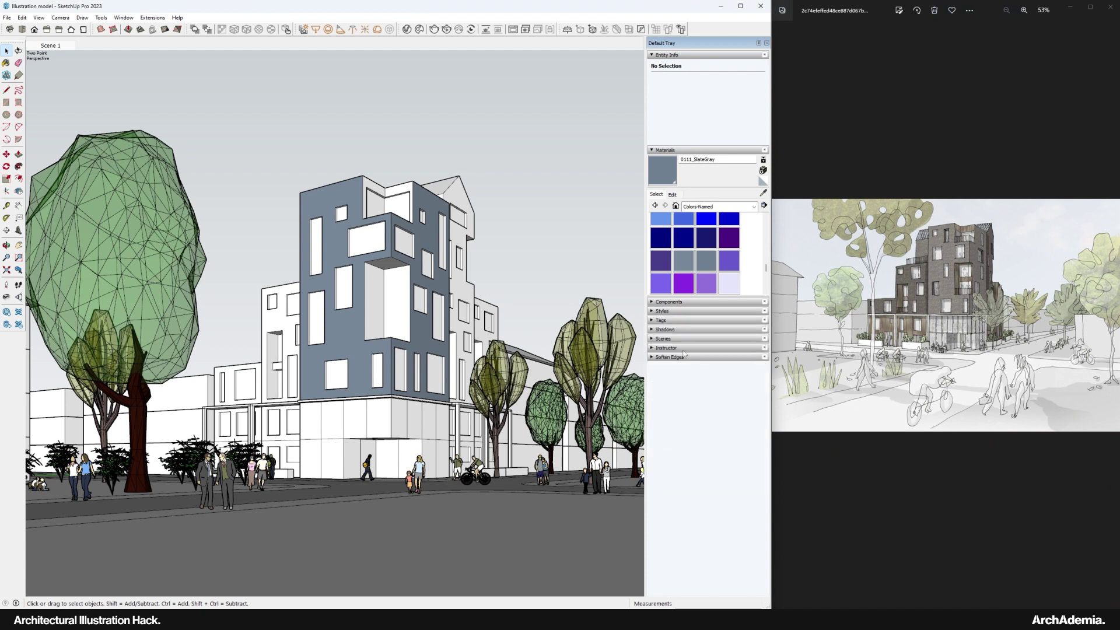
left_click(654, 330)
left_click(658, 344)
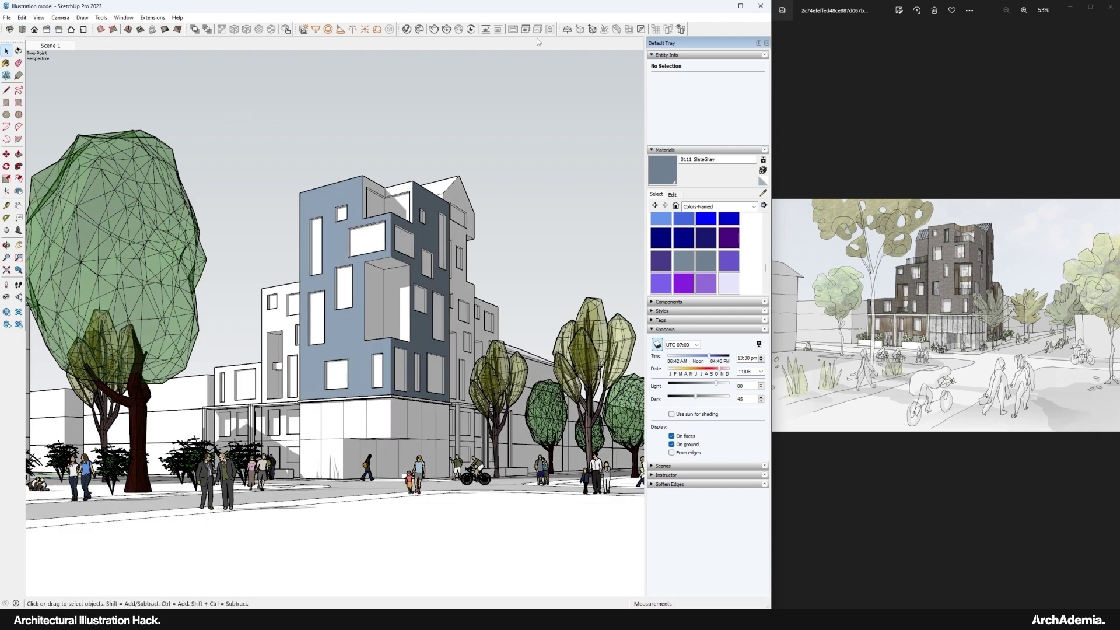
Show the Styles toolbar and display the model in the Hidden Line face style
left_click(38, 18)
left_click(52, 28)
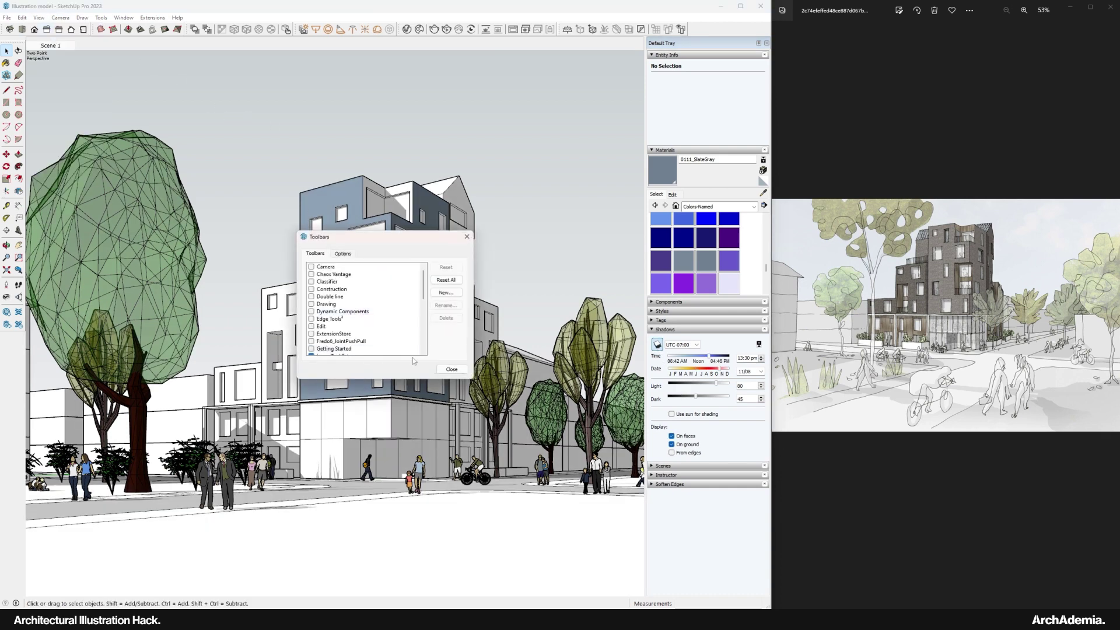
scroll(426, 350, "down", 6)
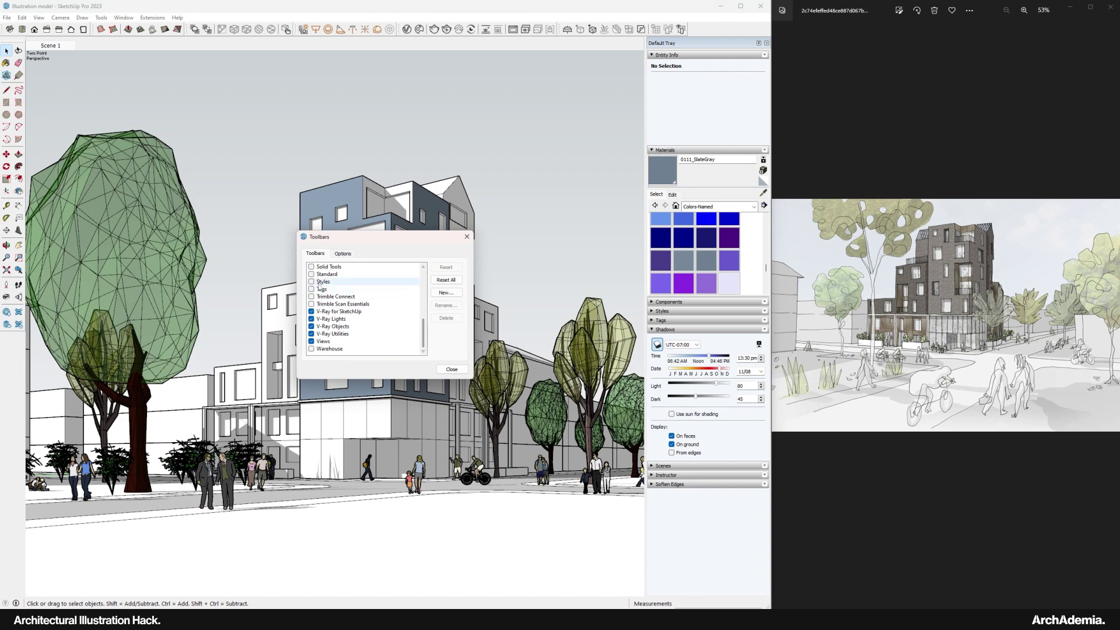
left_click(311, 281)
left_click(452, 369)
left_click(348, 86)
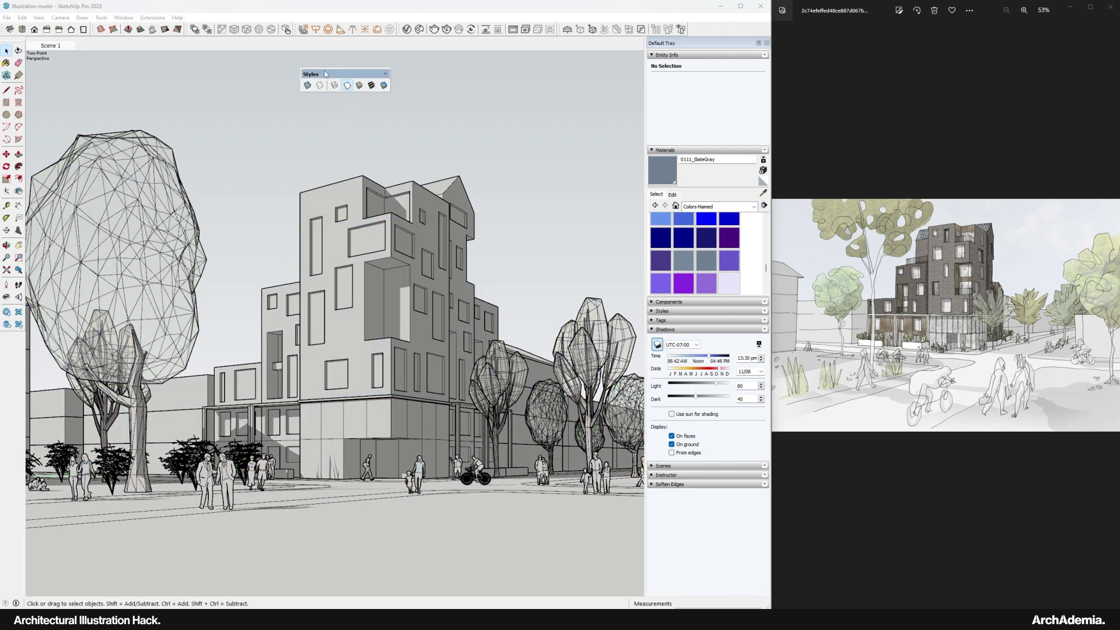
left_click_drag(326, 74, 82, 76)
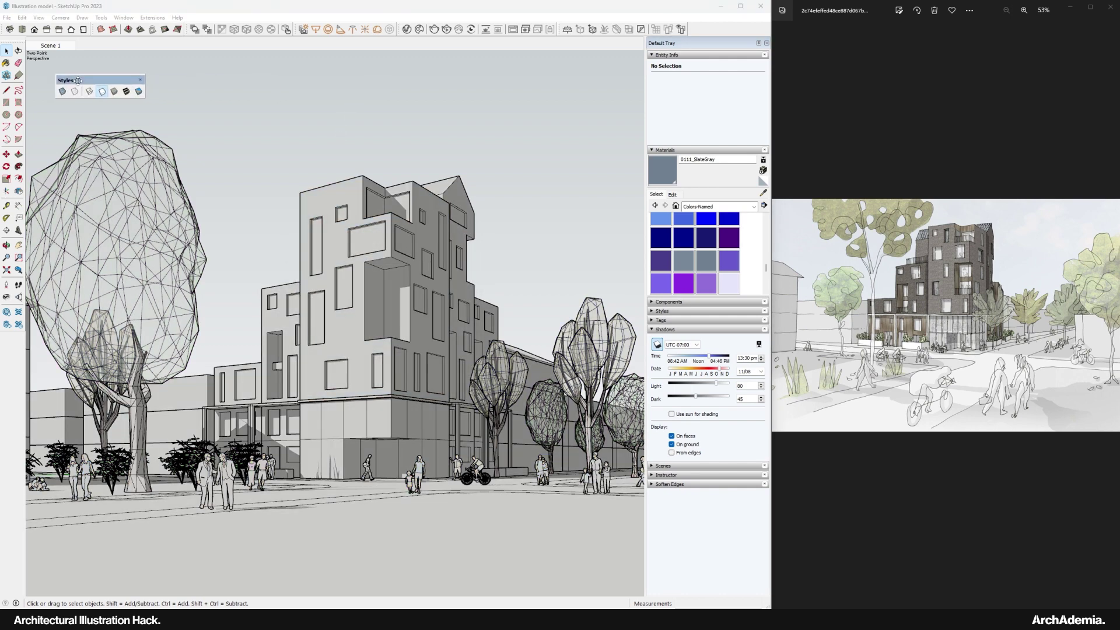
Turn off the sky in the current style and set its background colour to white
left_click(658, 312)
left_click(674, 355)
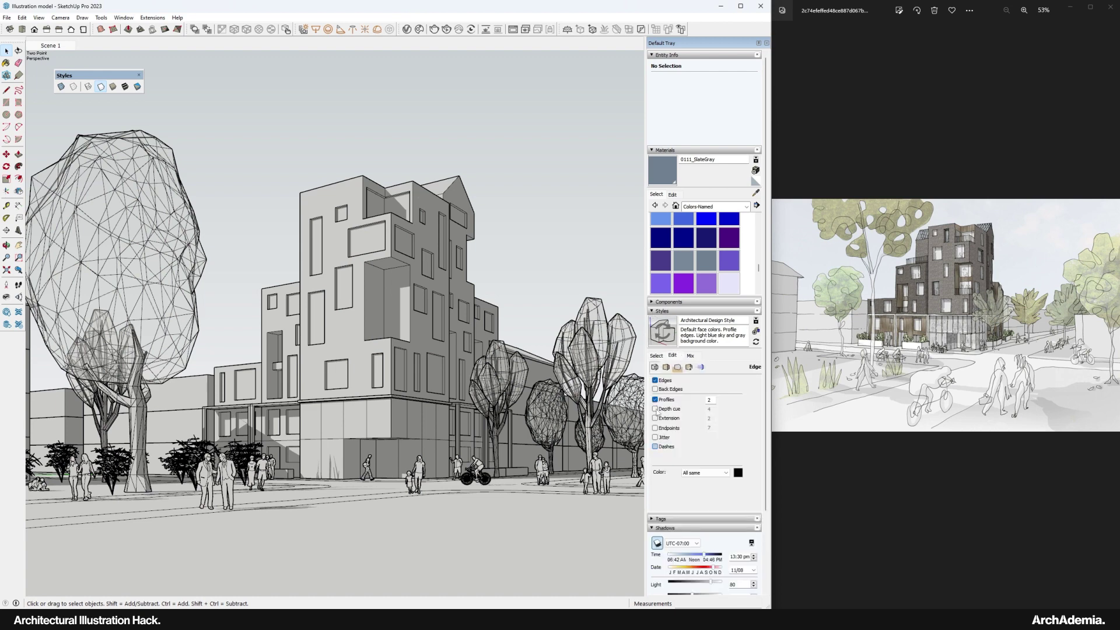
left_click(677, 367)
left_click(655, 397)
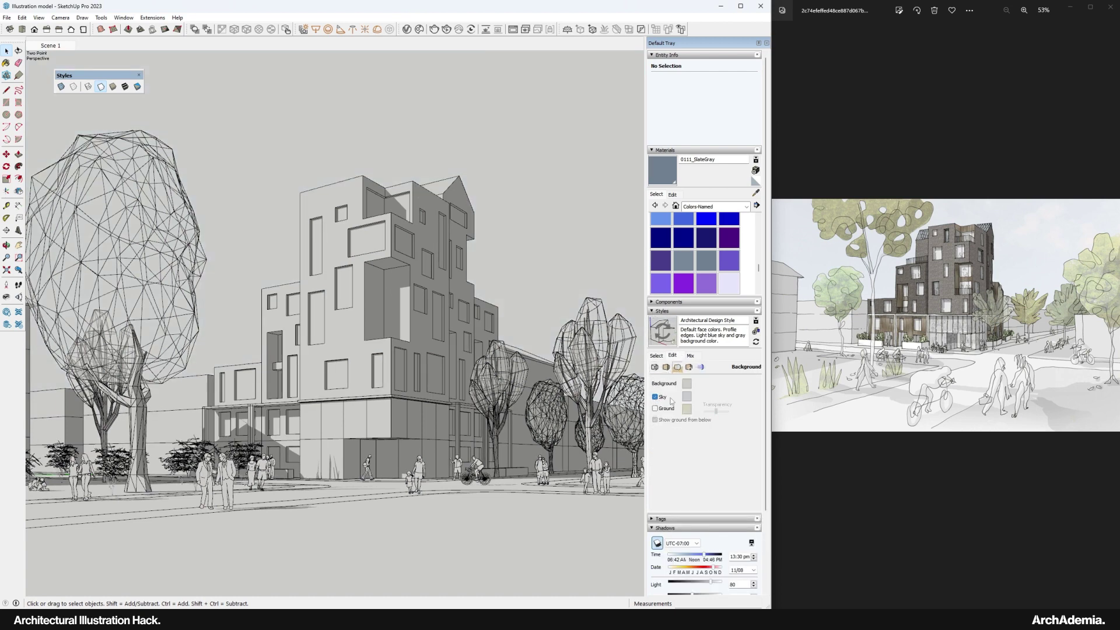
left_click(687, 383)
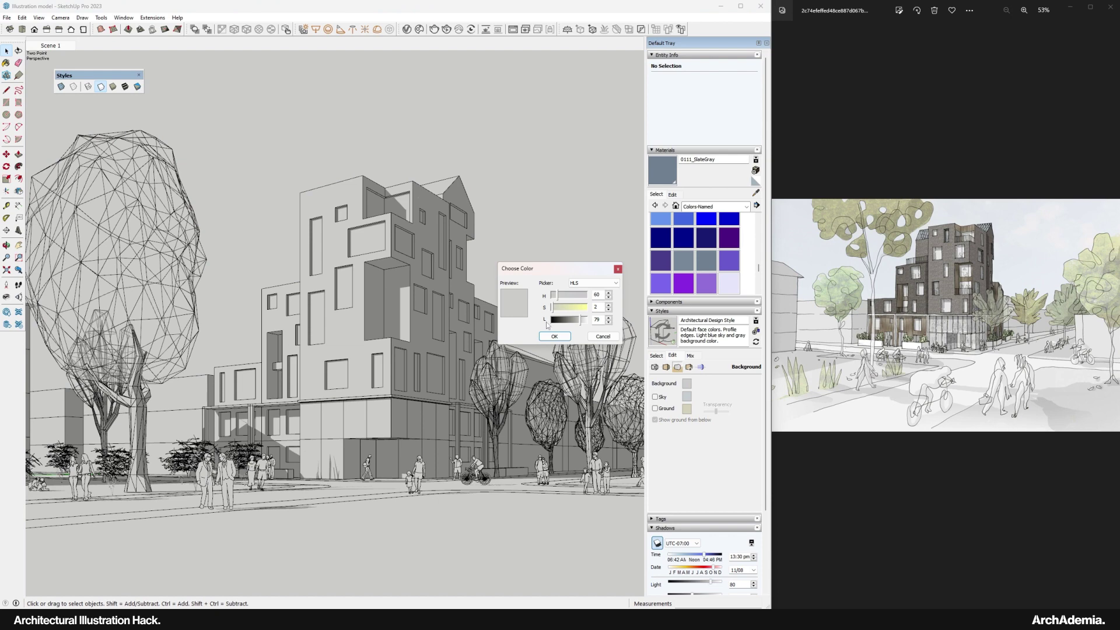
left_click_drag(580, 320, 534, 308)
left_click(548, 337)
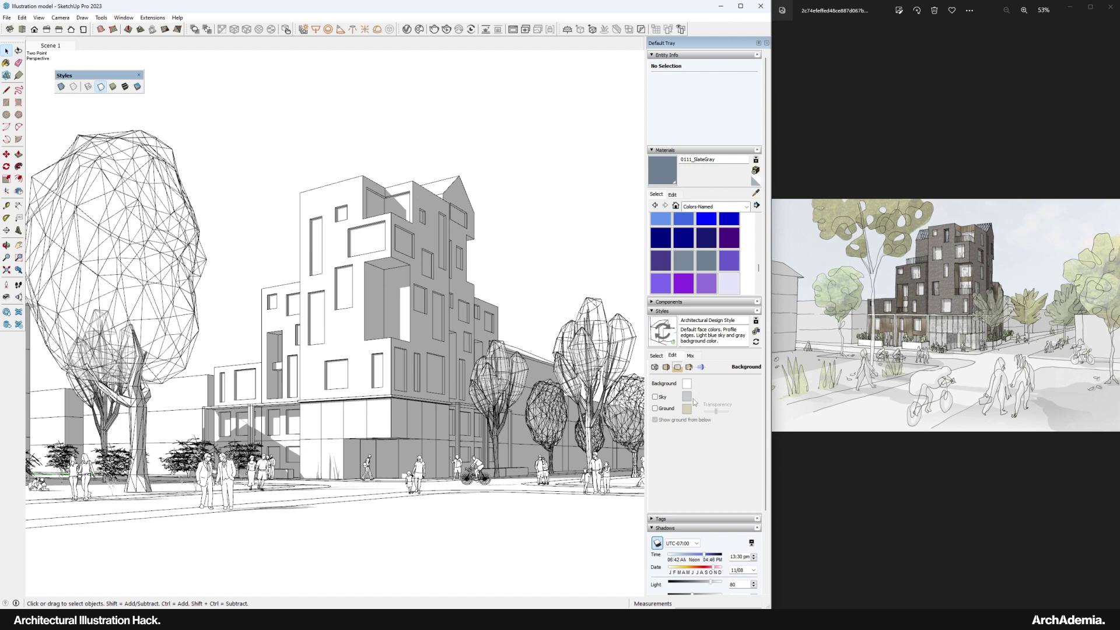
Turn the style's edges off to view the shadows alone, and turn them back on
left_click(654, 367)
left_click(655, 380)
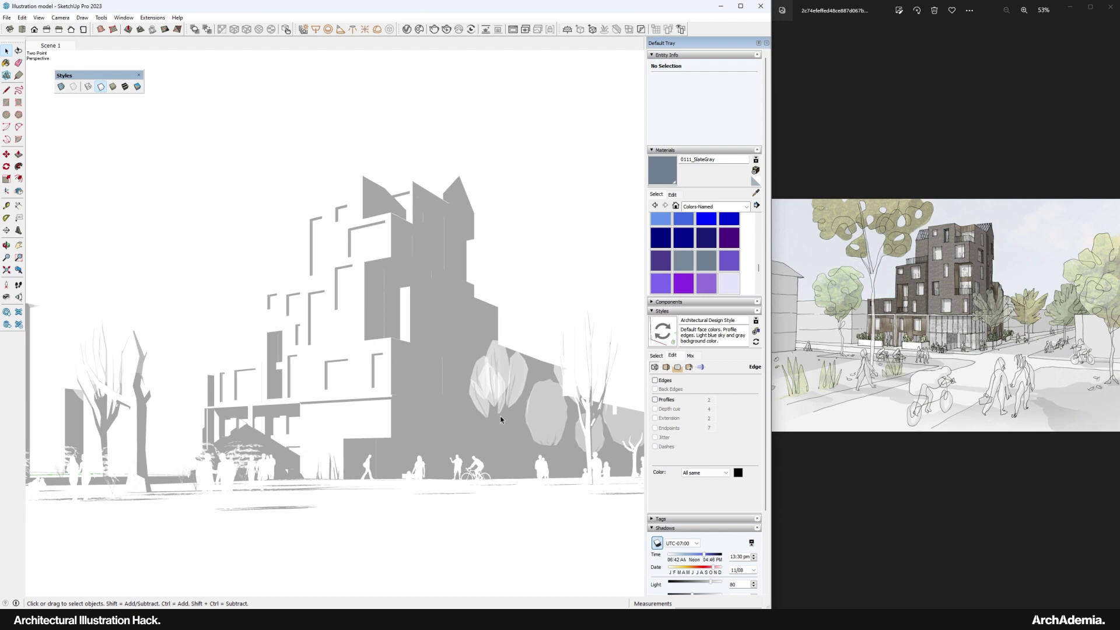
left_click(655, 380)
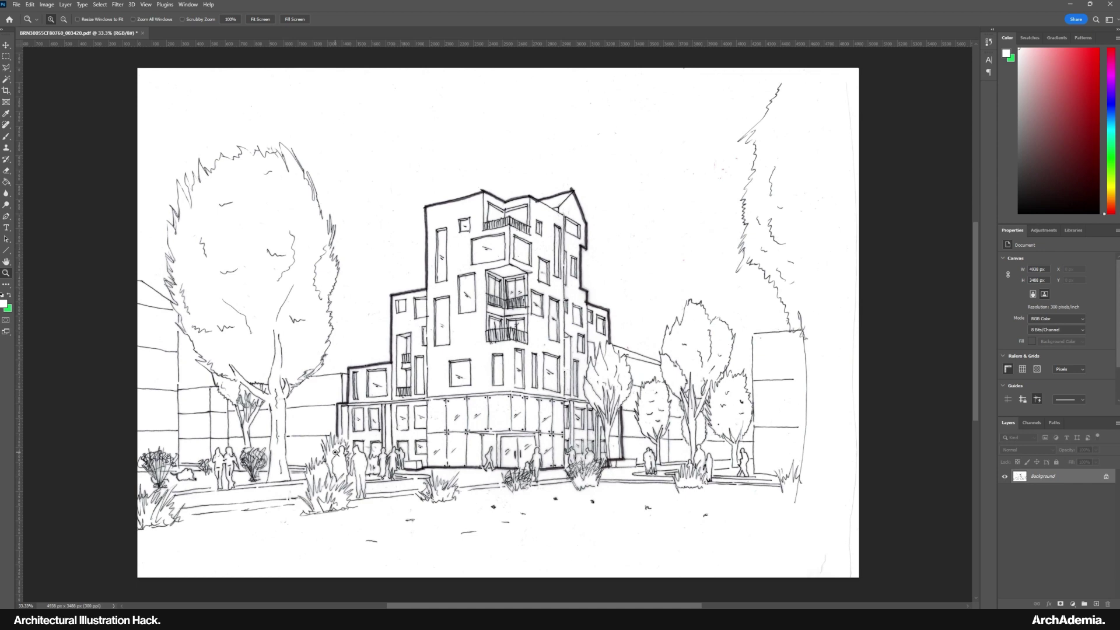
Switch to Photoshop and examine the facade, entrance and planting of the scanned hand-drawn sketch at close range
left_click(487, 412)
left_click(487, 413)
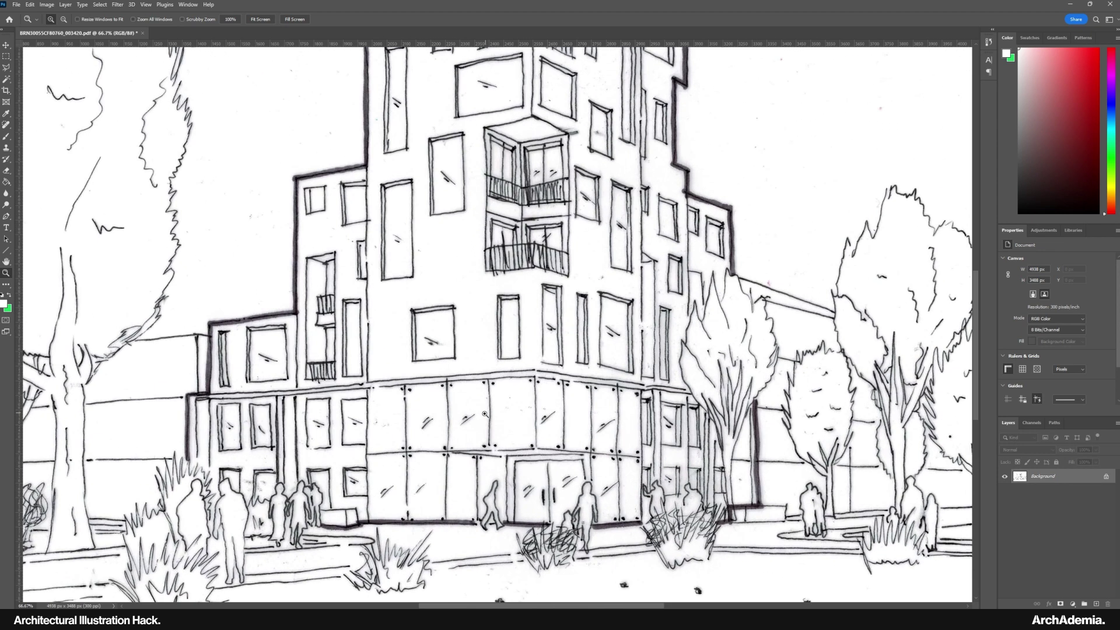
mouse_move(440, 431)
left_mouse_down()
mouse_move(450, 418)
mouse_move(432, 448)
left_mouse_up()
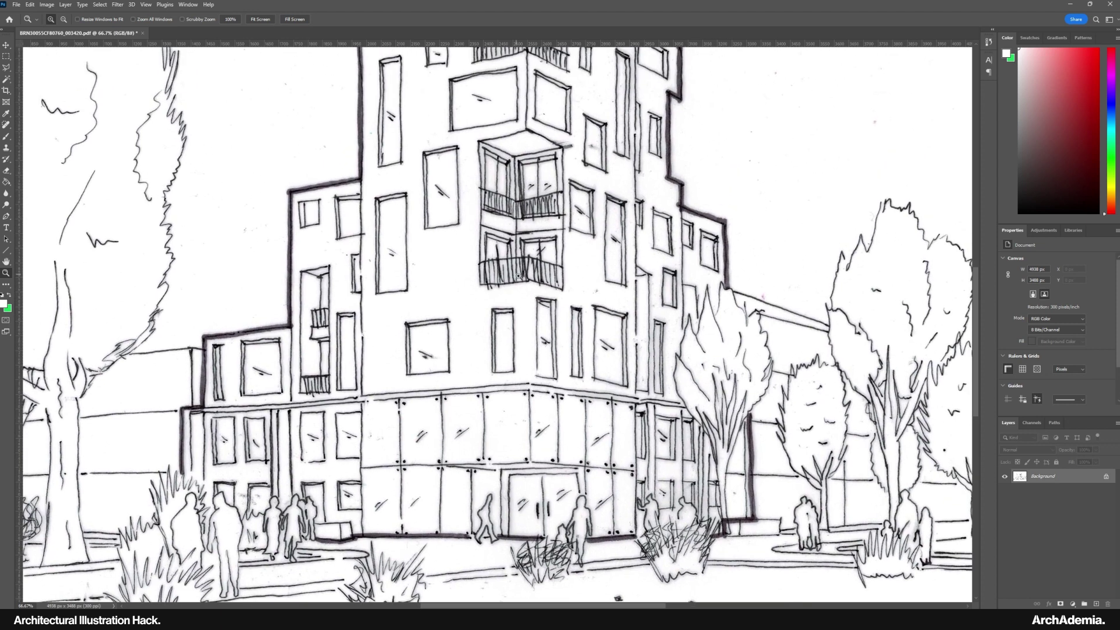
left_click_drag(527, 300, 543, 268)
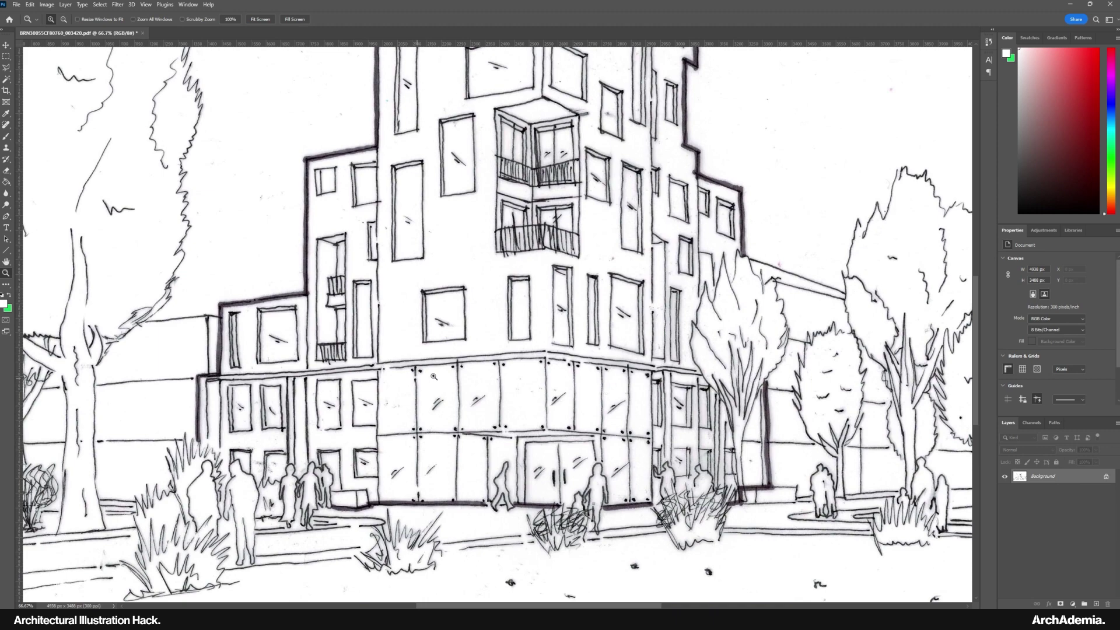
mouse_move(548, 428)
left_mouse_down()
mouse_move(545, 399)
mouse_move(480, 438)
mouse_move(427, 551)
mouse_move(601, 584)
left_mouse_up()
right_click(456, 340)
left_click(468, 346)
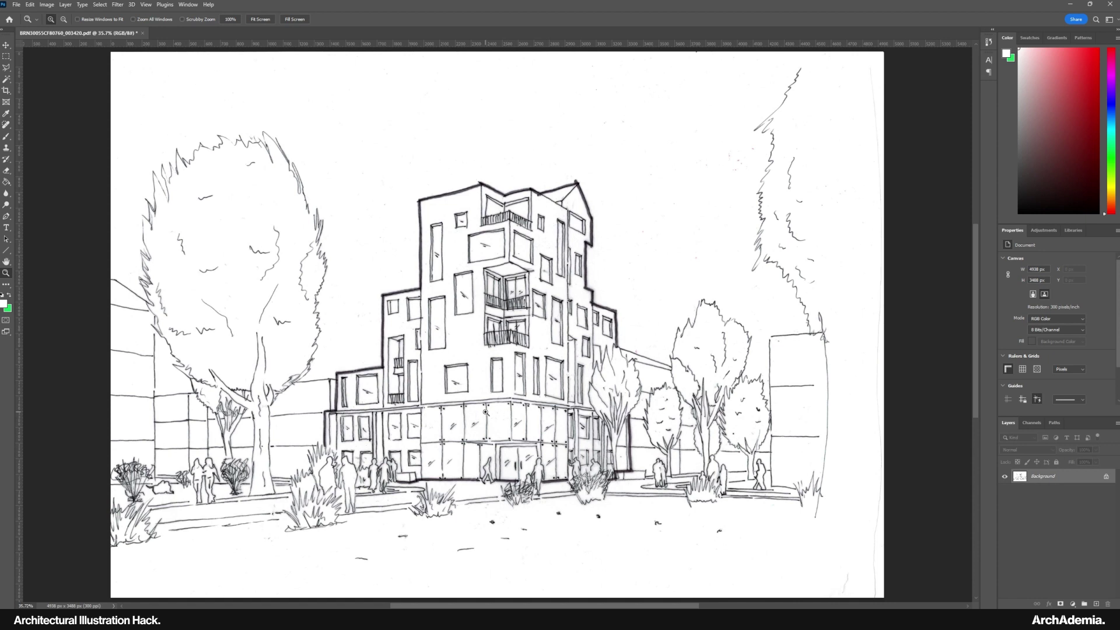
Duplicate the scanned sketch's Background layer and hide the original
key("ctrl+j")
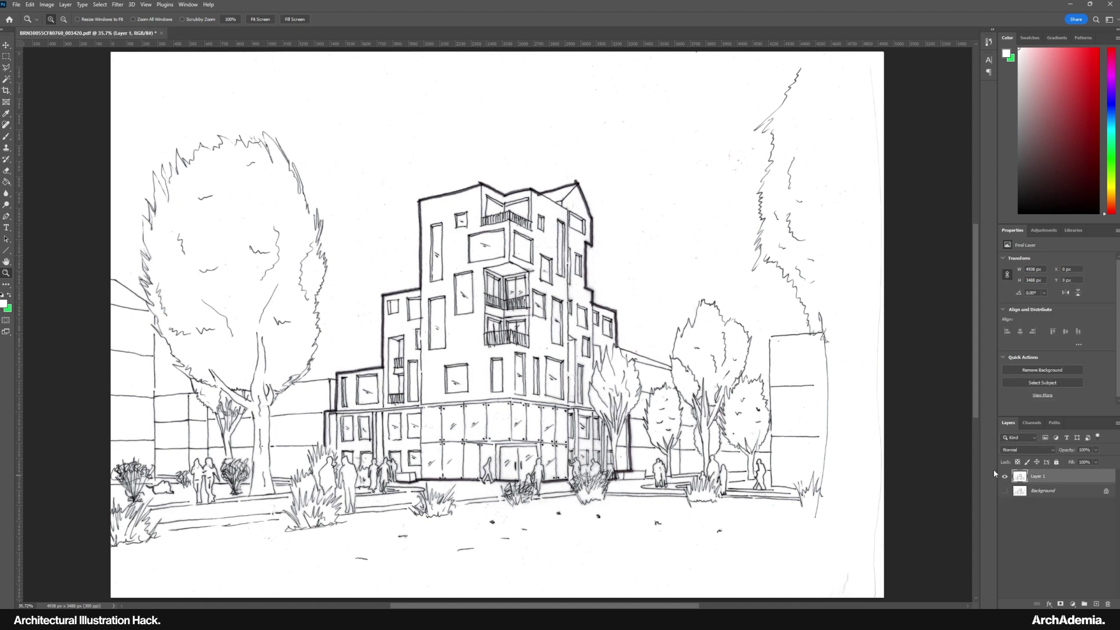
Raise the brightness of Layer 1 to 60 and its contrast to 38 to clean up the scanned sketch
left_click(47, 5)
mouse_move(68, 30)
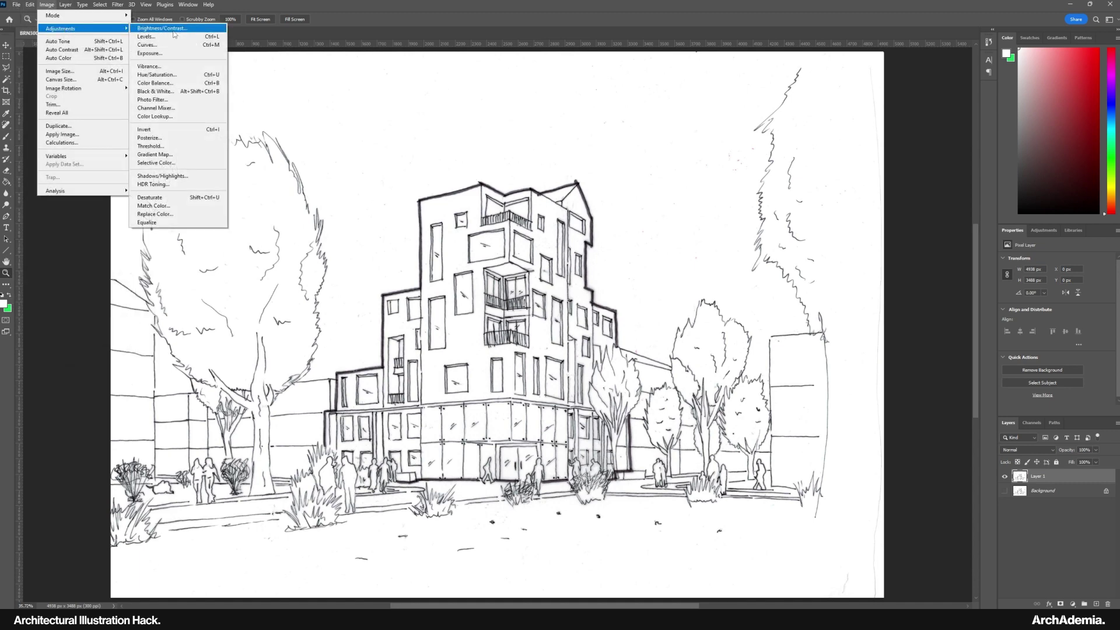
left_click(157, 29)
left_click_drag(729, 197, 750, 199)
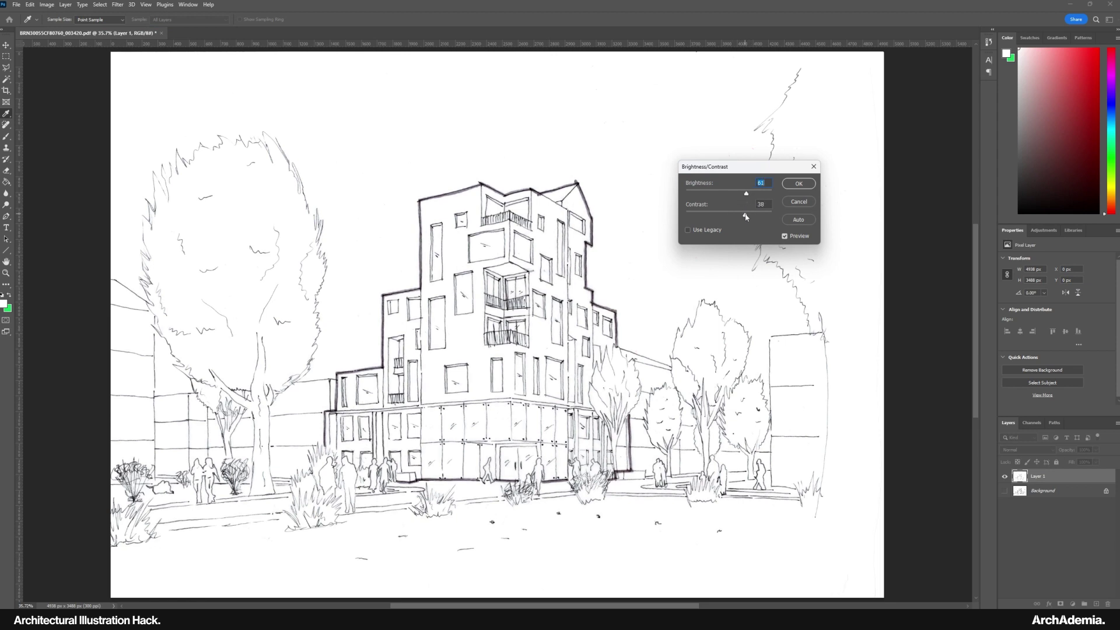
left_click(793, 186)
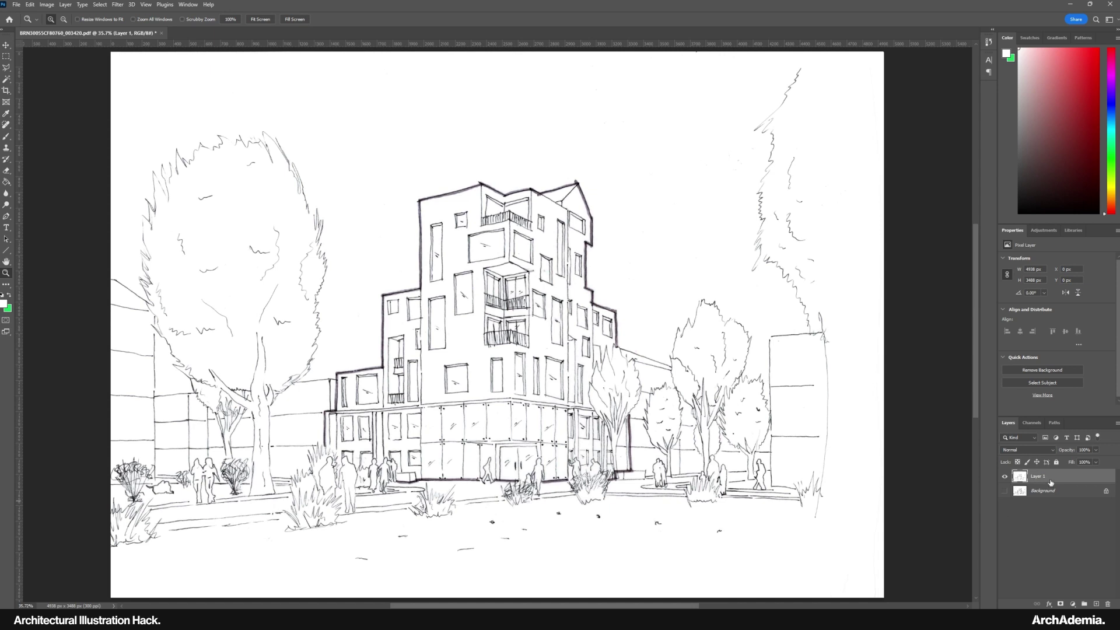
Duplicate Layer 1, set the copy's blend mode to Multiply, and merge the two layers into one
key("ctrl+j")
left_click(1028, 450)
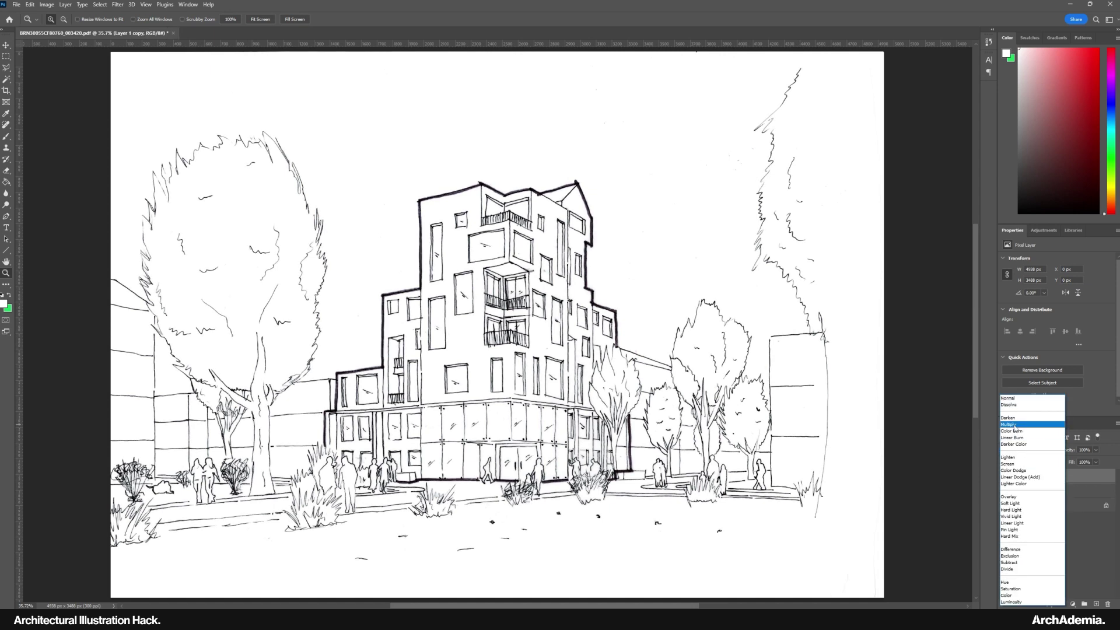
left_click(1014, 424)
left_click(1041, 490, "shift")
right_click(1041, 490)
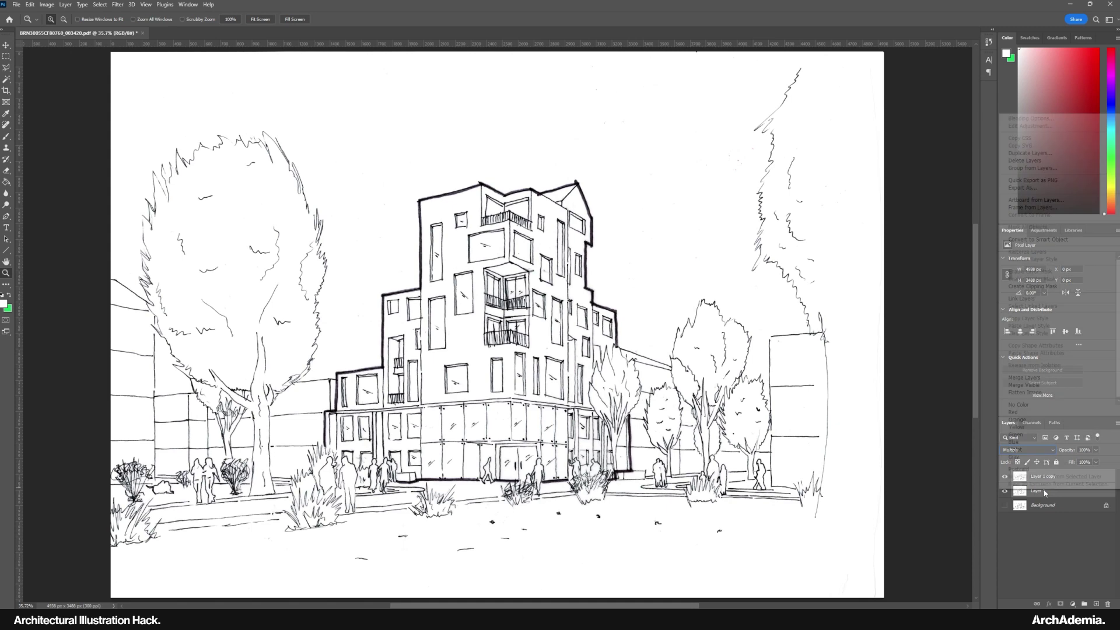
left_click(1031, 378)
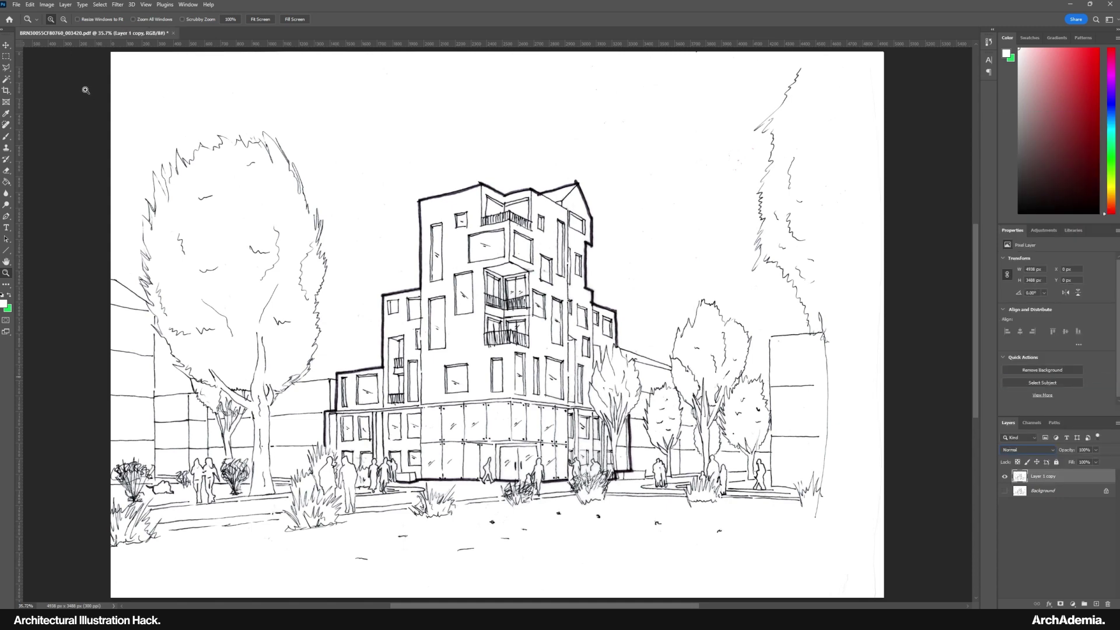
Set the merged layer's brightness to 37 and its contrast to 31
left_click(46, 5)
mouse_move(108, 30)
left_click(155, 29)
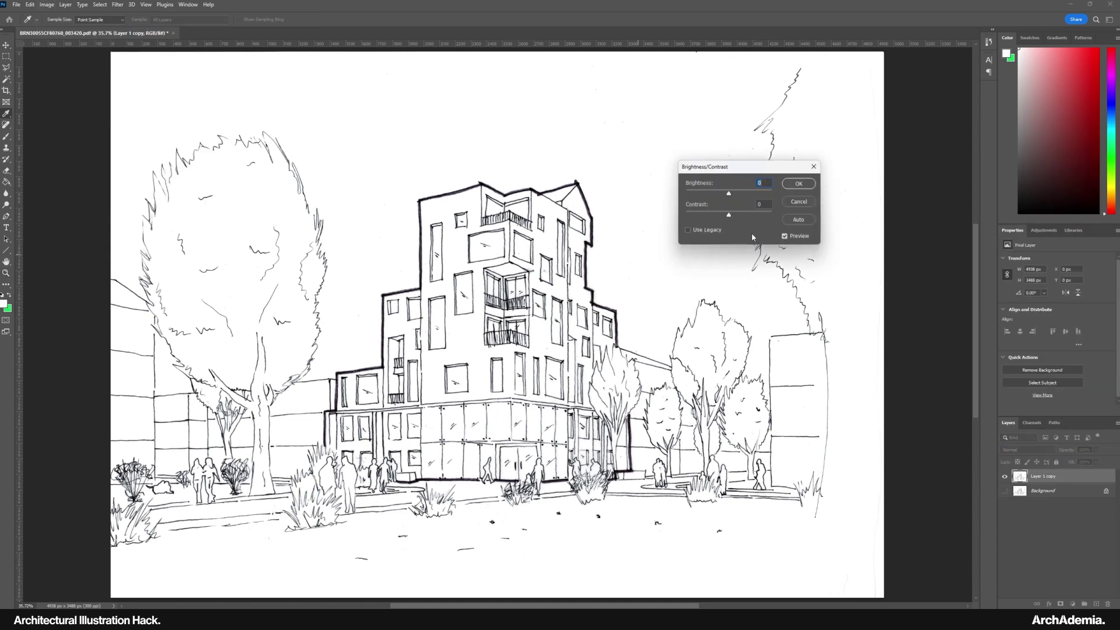
left_click_drag(730, 196, 739, 196)
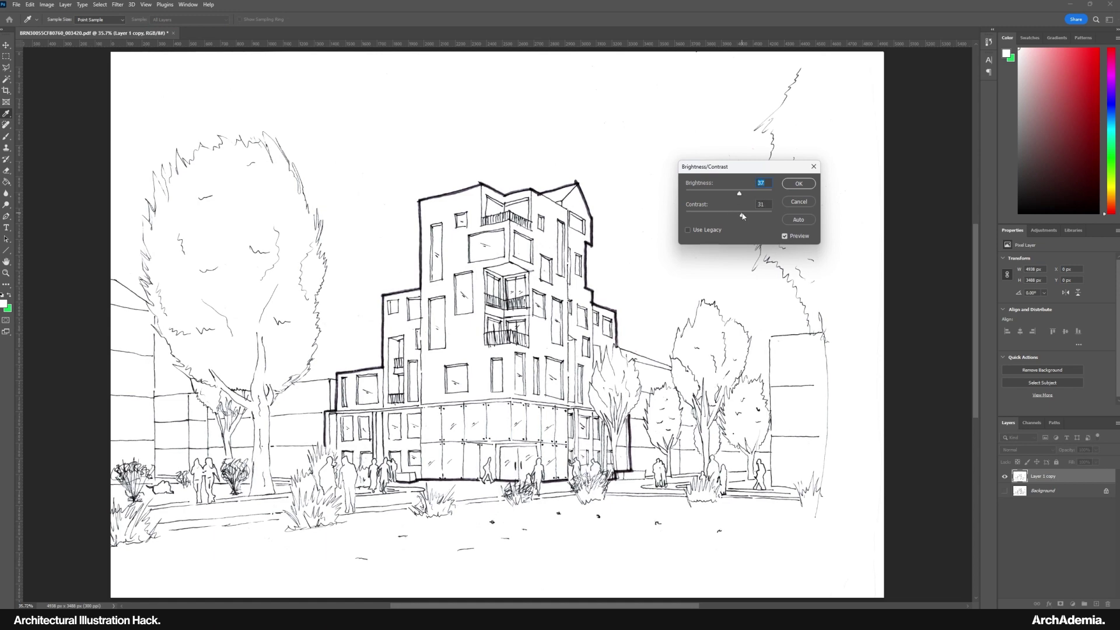
left_click(797, 185)
Paint out the stray scan specks in the white sky around the building and trees with a reduced white brush
key("z")
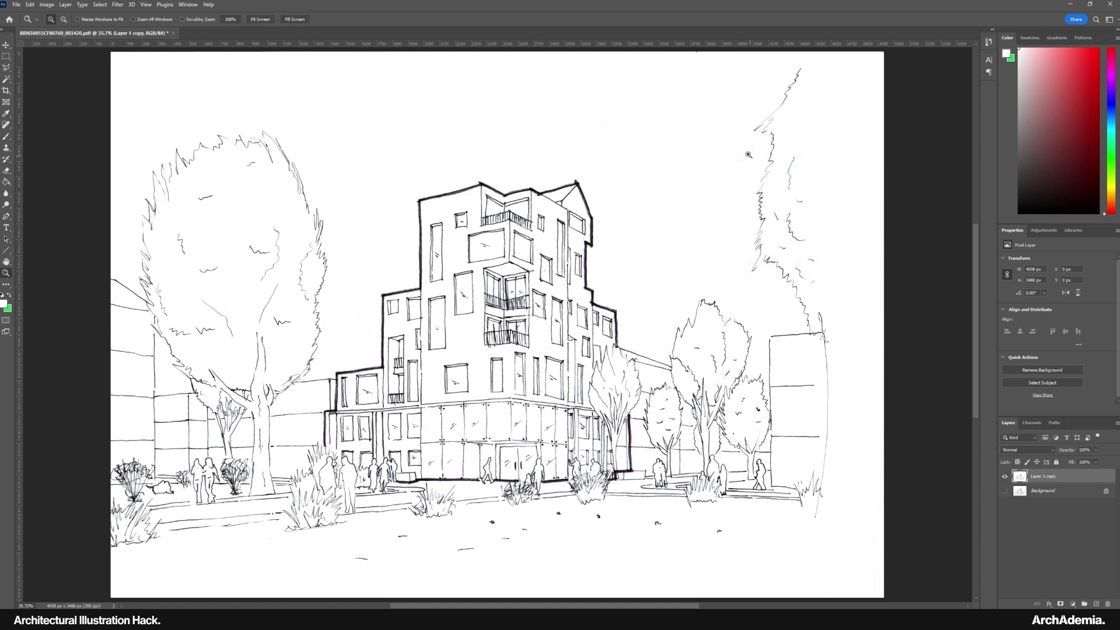
left_click(748, 154)
left_click(749, 154)
left_click(748, 155)
left_click_drag(608, 237, 488, 284)
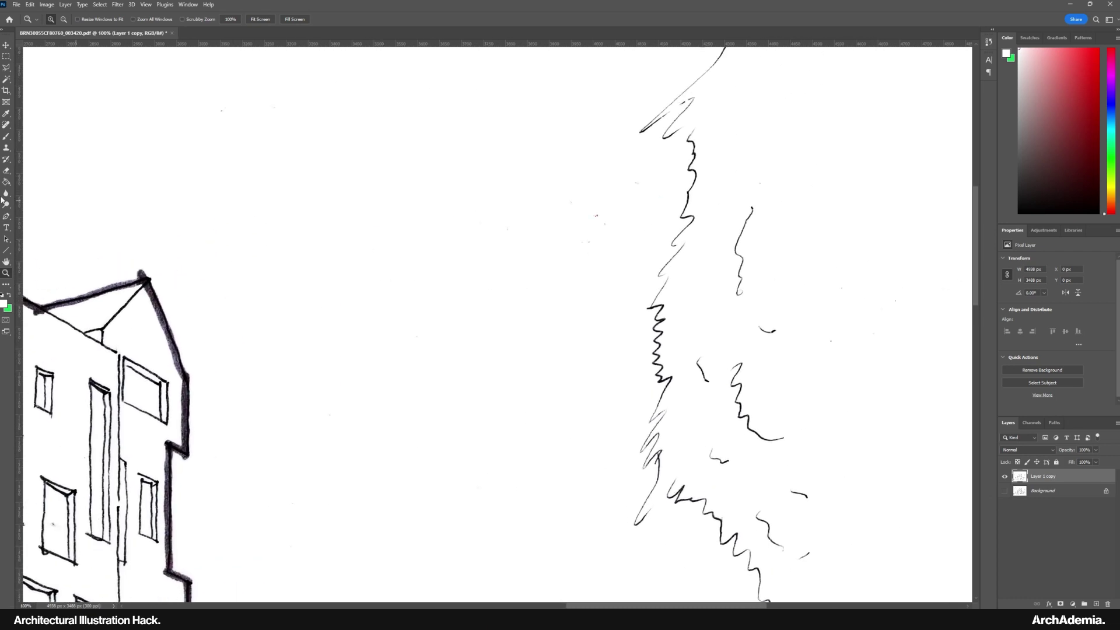
left_click(4, 303)
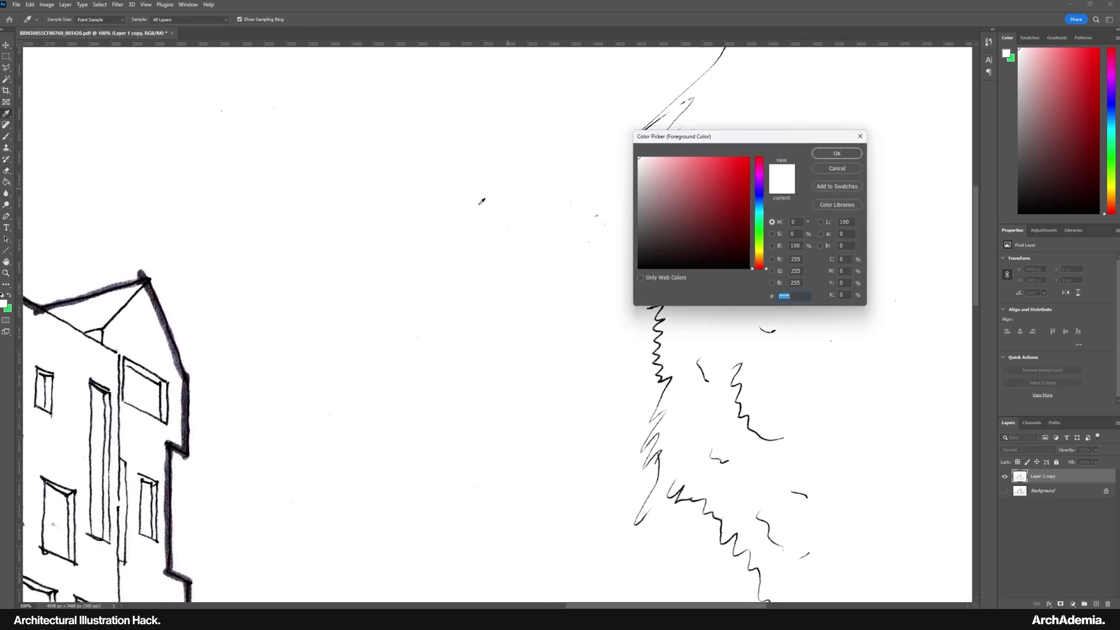
left_click(836, 153)
left_click(6, 137)
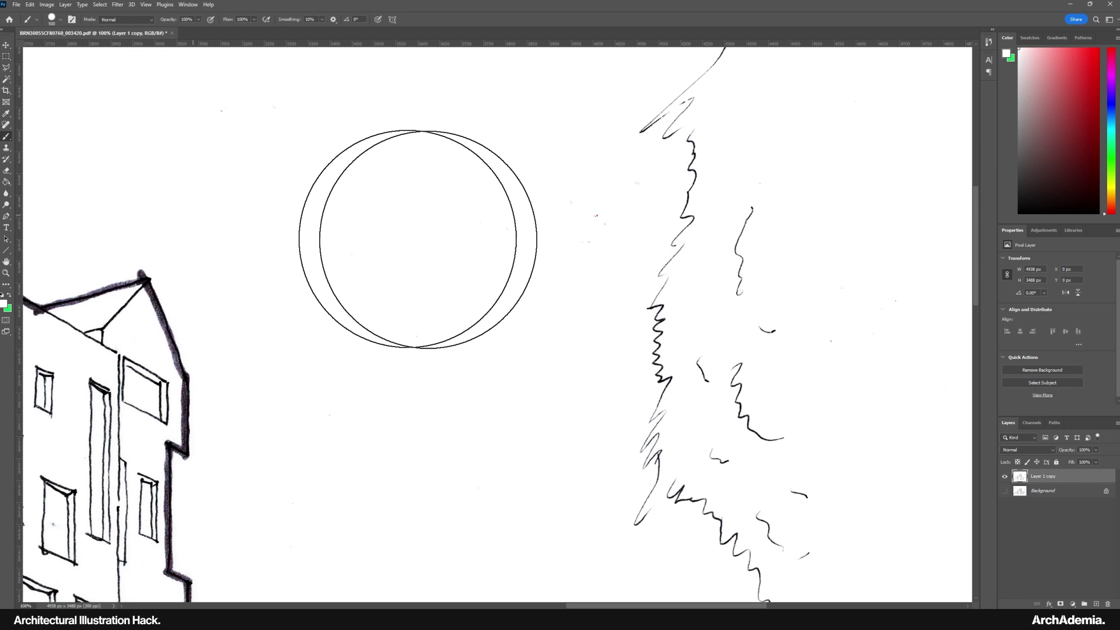
key("bracketleft")
key("bracketleft")
key("bracketleft")
key("bracketleft")
key("bracketleft")
key("bracketleft")
key("bracketleft")
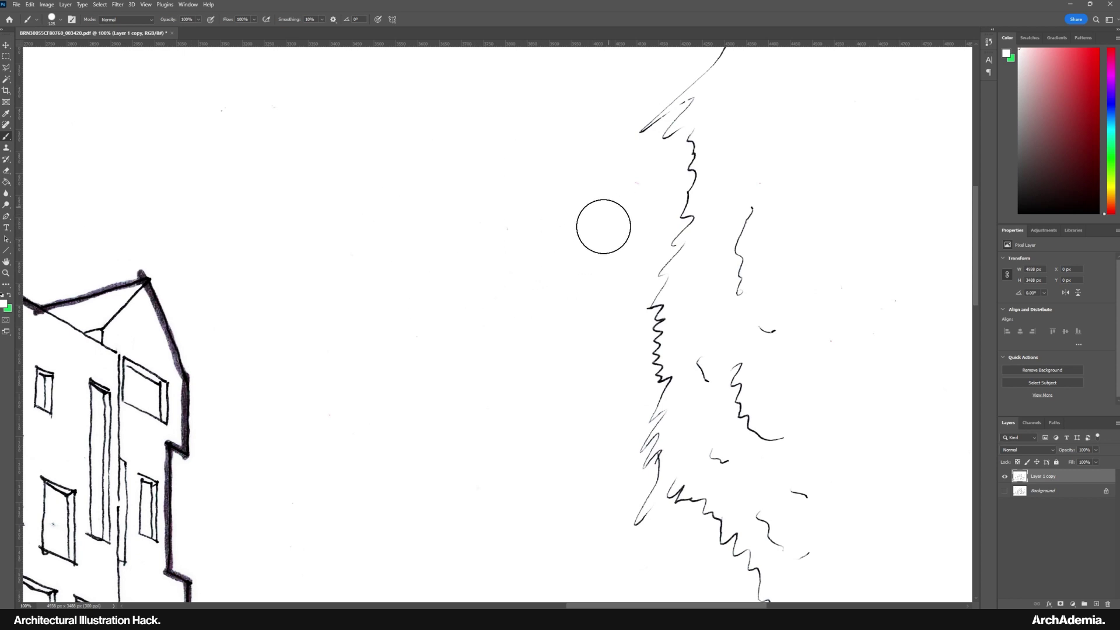
left_click_drag(466, 301, 898, 450)
left_click_drag(274, 312, 725, 114)
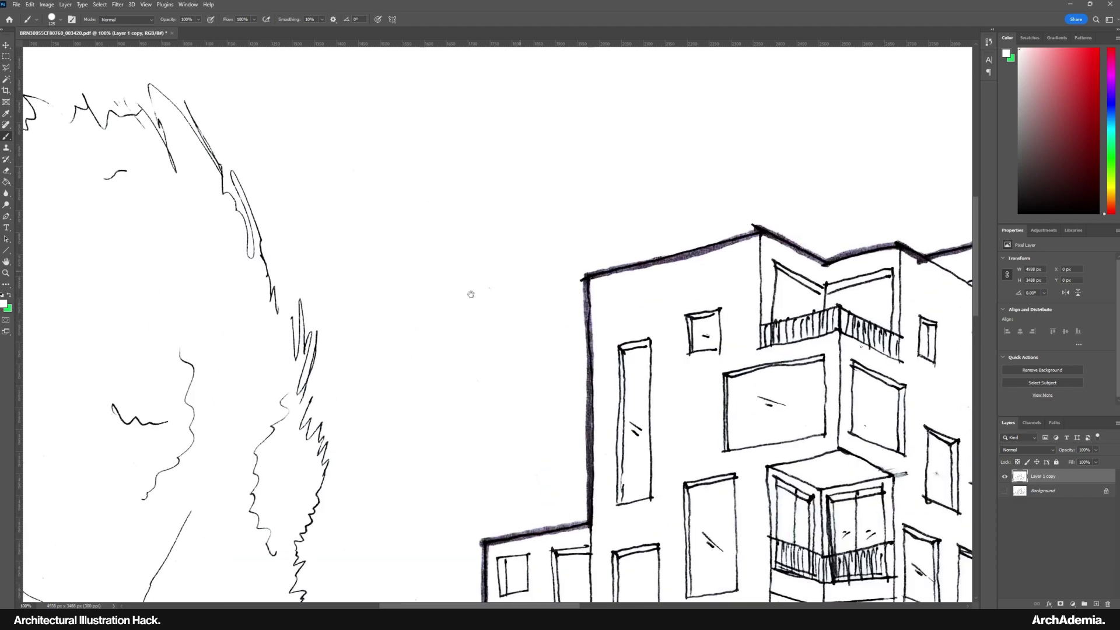
left_click_drag(515, 375, 262, 70)
left_click_drag(446, 408, 499, 458)
left_click_drag(452, 354, 504, 494)
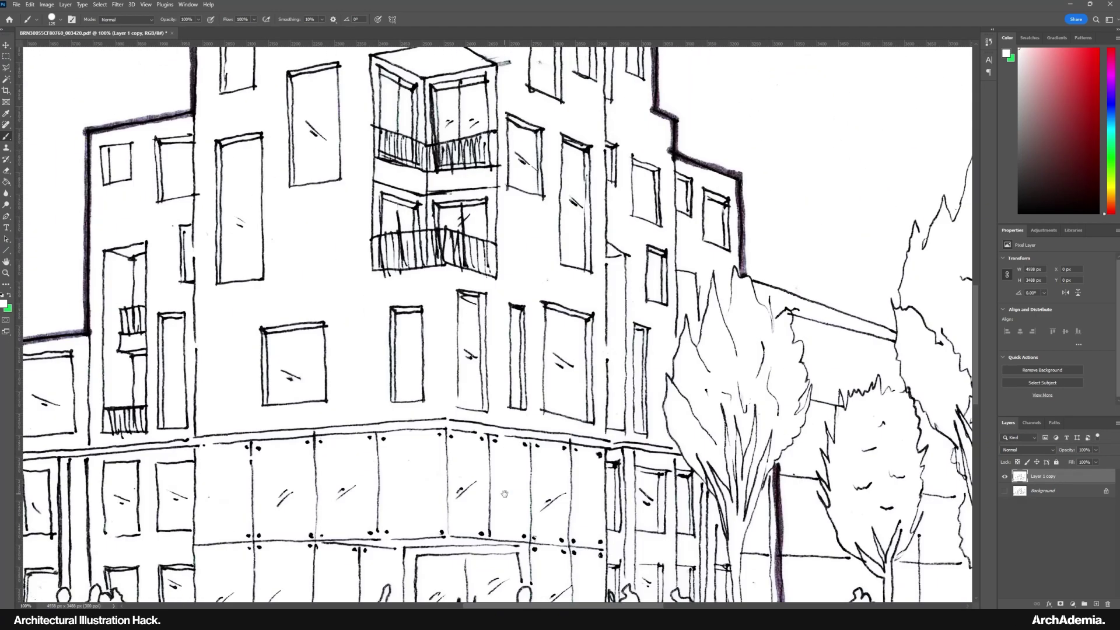
Paint out the smudges beside the balcony roof corner and in the neighbouring window with a small white brush, and fit the whole drawing on screen
left_click(6, 273)
right_click(176, 244)
left_click(190, 247)
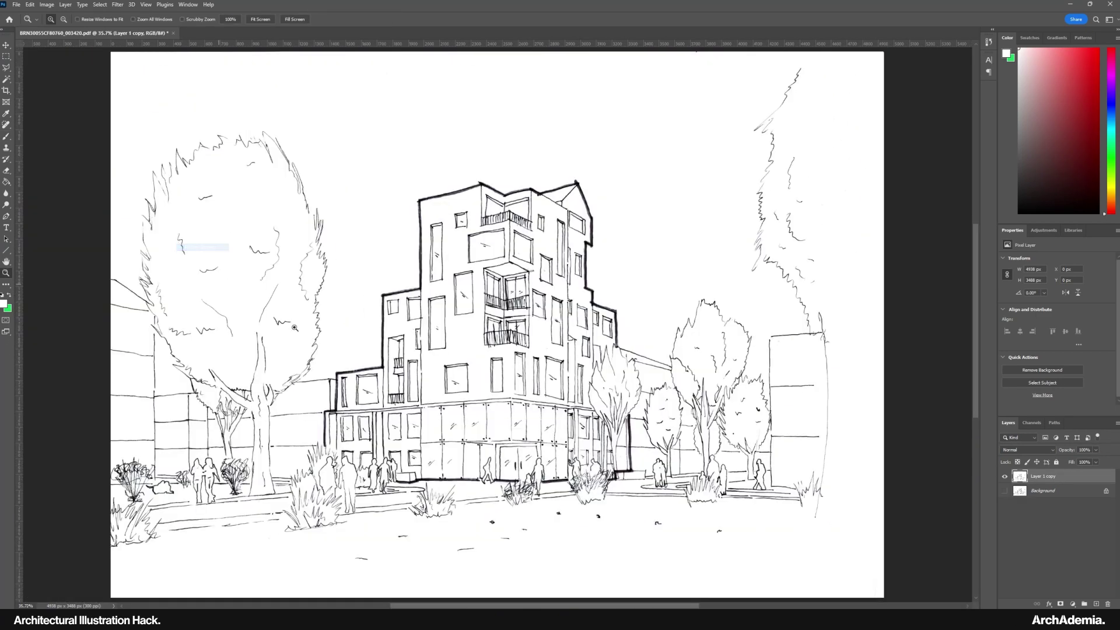
left_click_drag(529, 284, 529, 284)
left_click(7, 136)
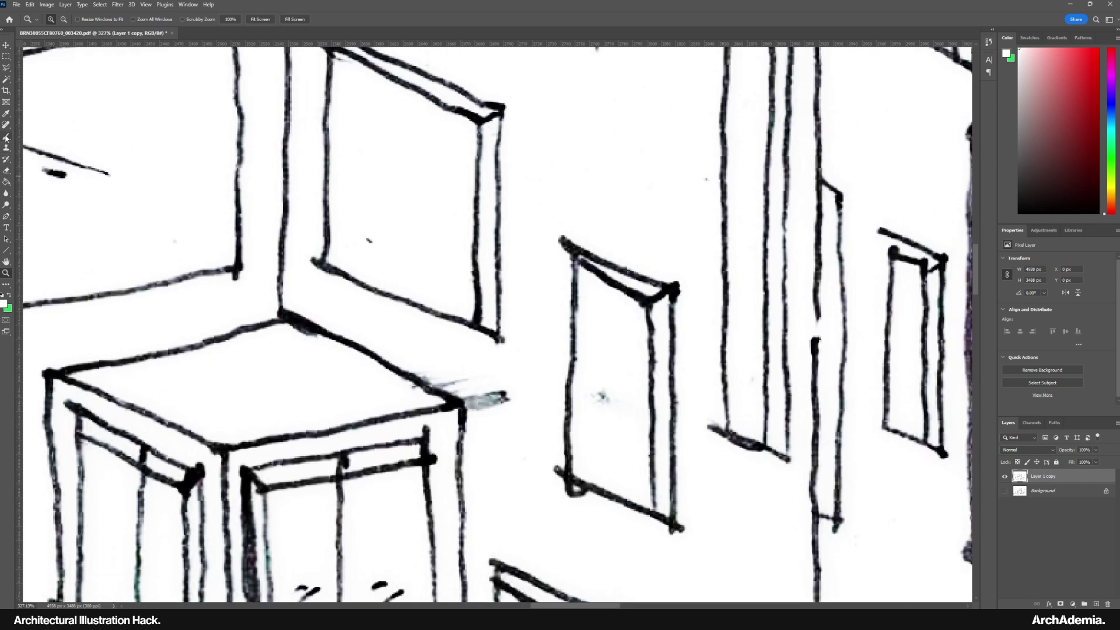
key("bracketleft")
key("bracketleft")
key("bracketleft")
key("bracketleft")
key("bracketleft")
key("bracketleft")
key("bracketleft")
key("bracketleft")
key("bracketleft")
key("bracketleft")
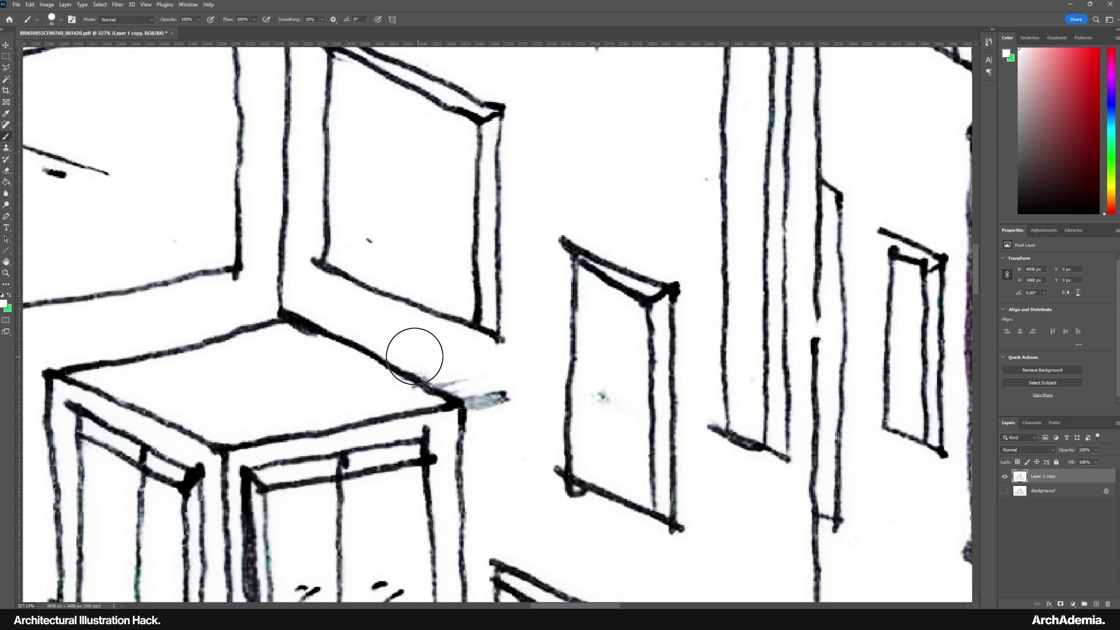
mouse_move(424, 366)
left_mouse_down()
mouse_move(455, 387)
mouse_move(478, 380)
mouse_move(465, 388)
mouse_move(474, 405)
mouse_move(505, 395)
left_mouse_up()
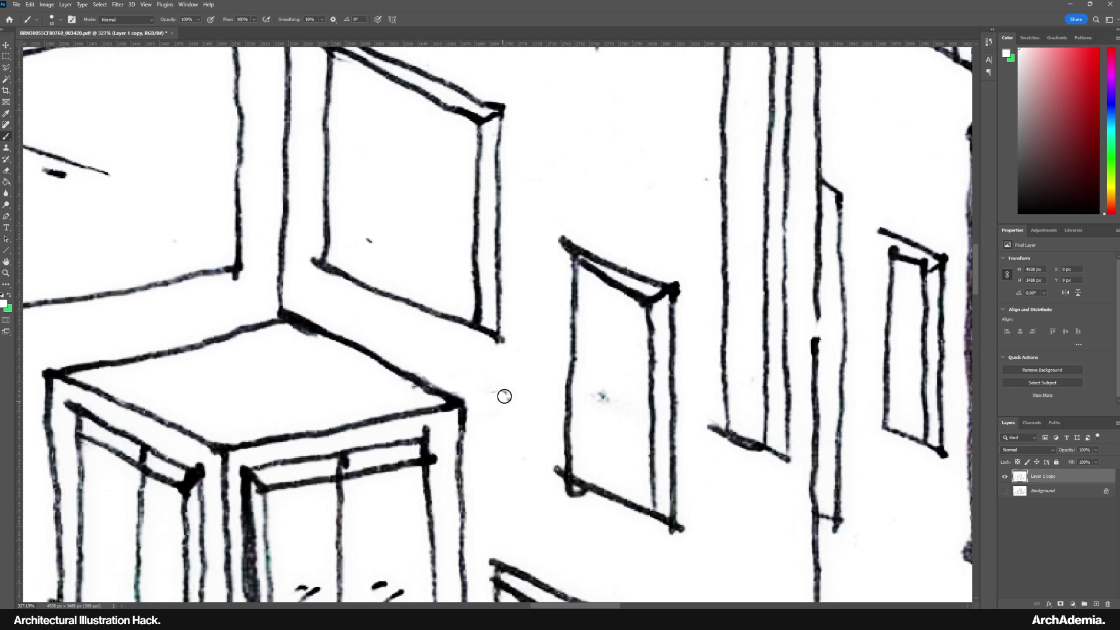
left_click(6, 272)
right_click(196, 237)
left_click(199, 237)
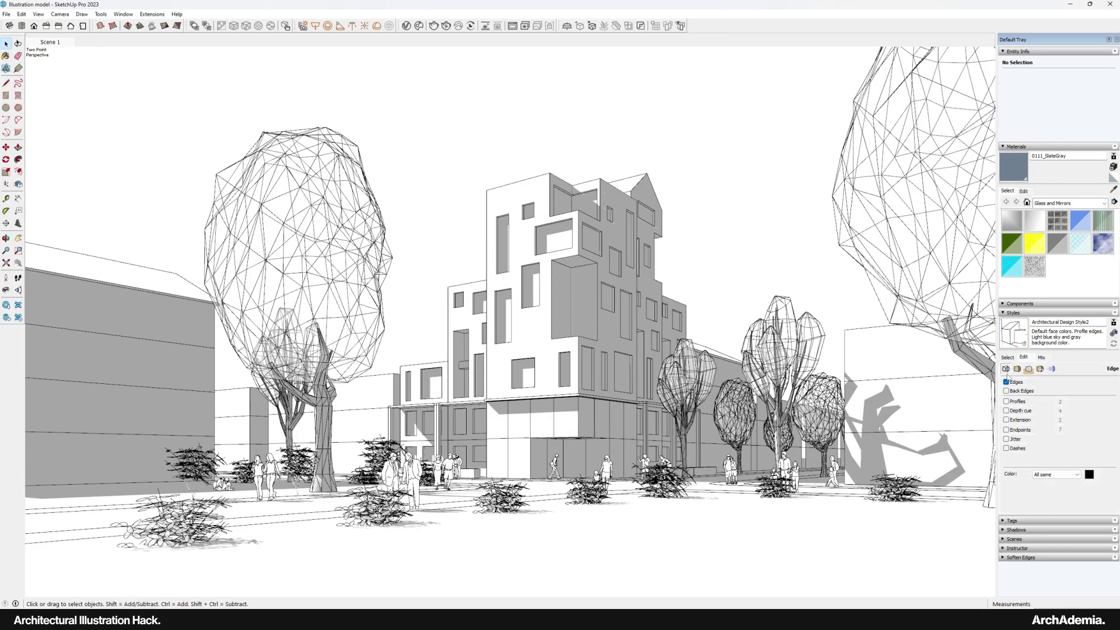
Switch to SketchUp and turn off the model's shadows
left_click(1003, 314)
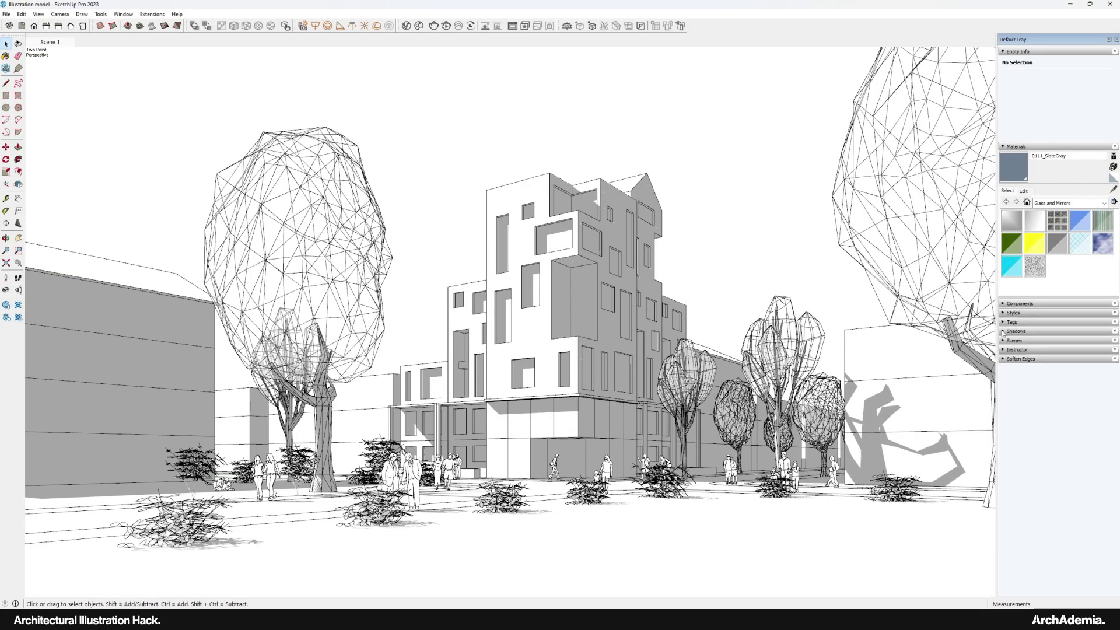
left_click(1005, 332)
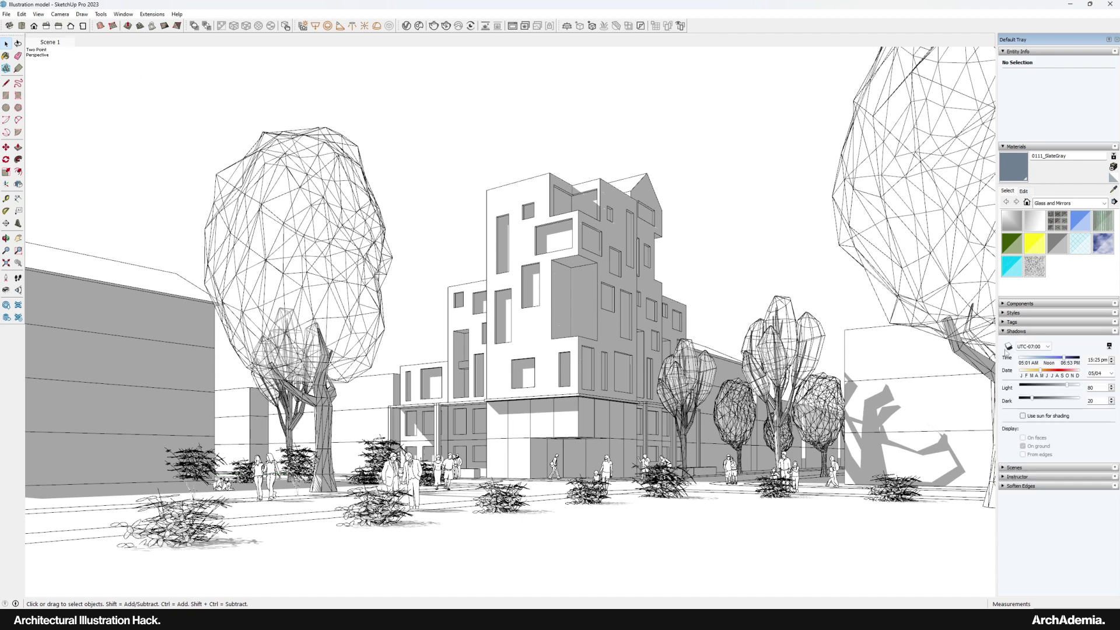
left_click(1008, 346)
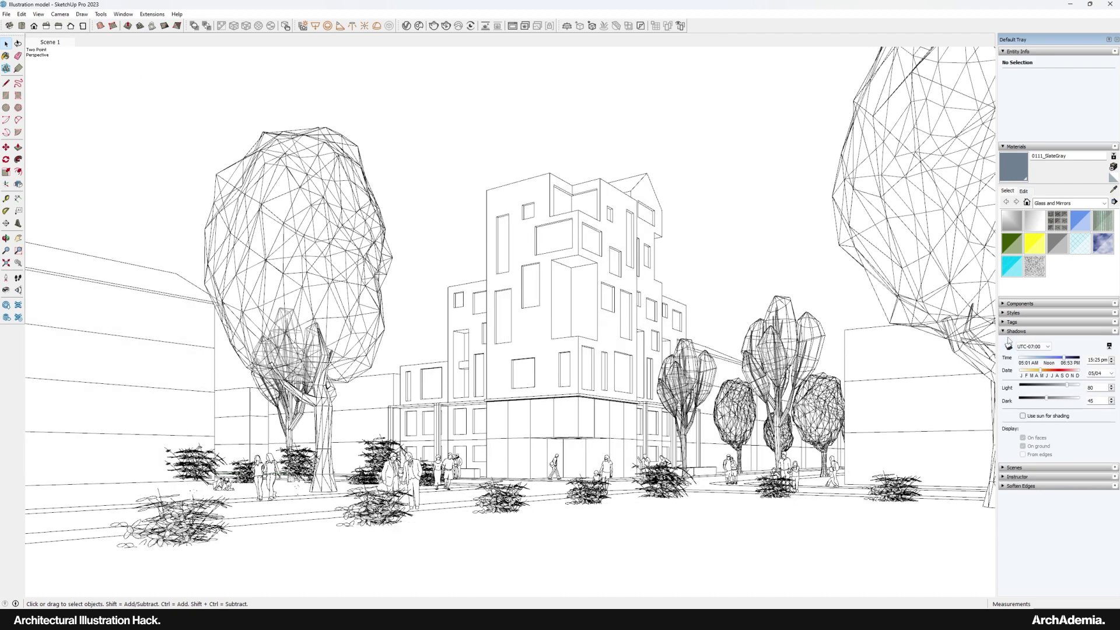
Apply the Pencil Curved style from the Sketchy Edges collection to the model
left_click(1003, 332)
left_click(1004, 314)
left_click(1011, 359)
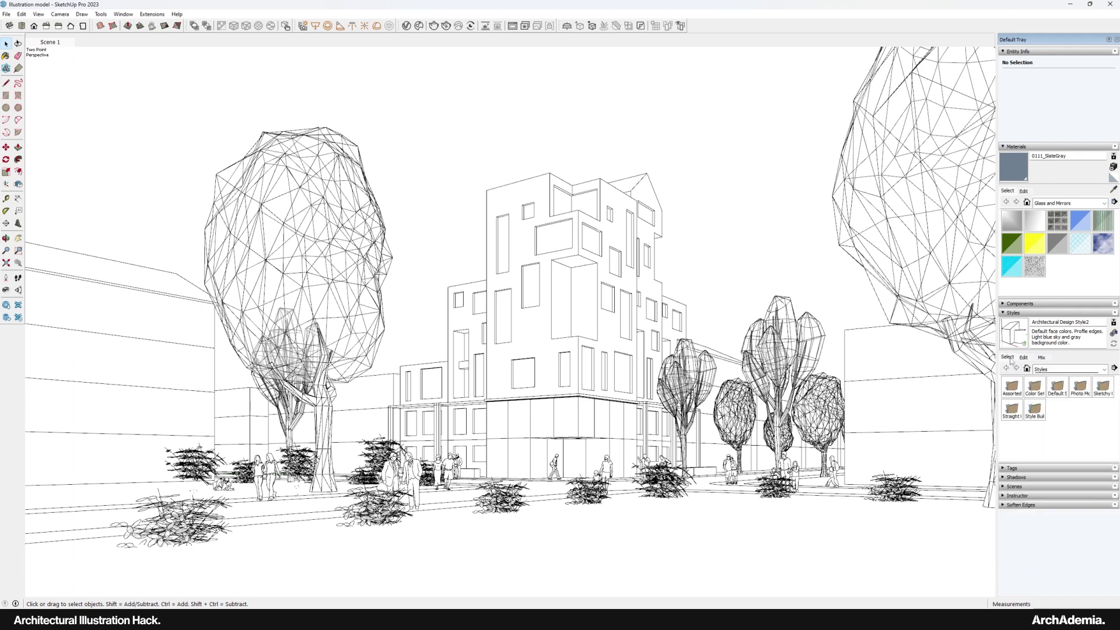
double_click(1102, 388)
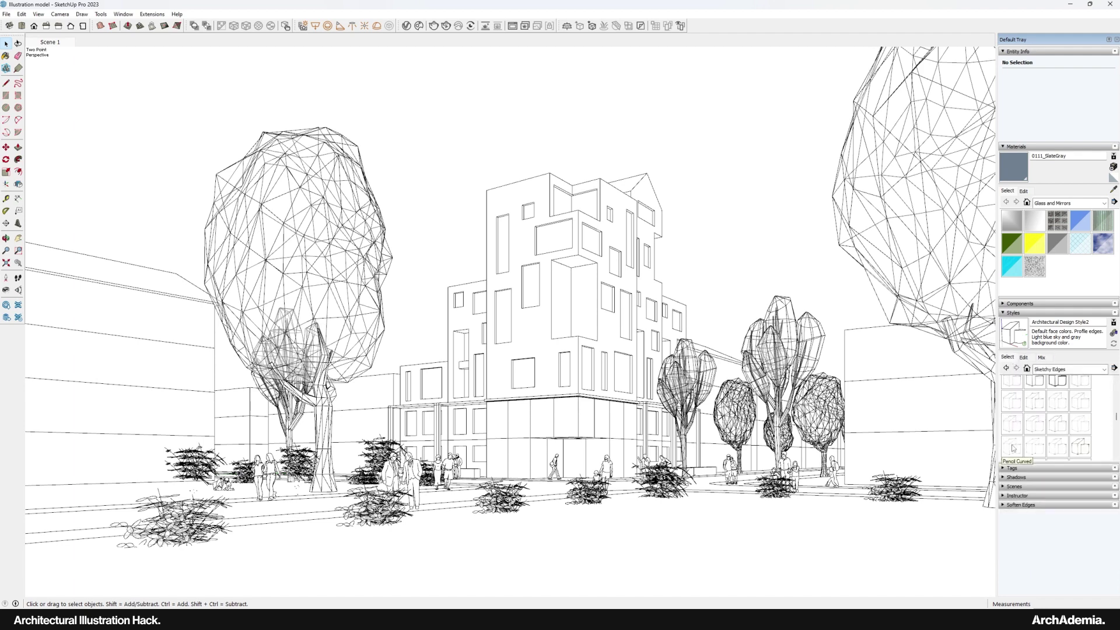
left_click(1012, 448)
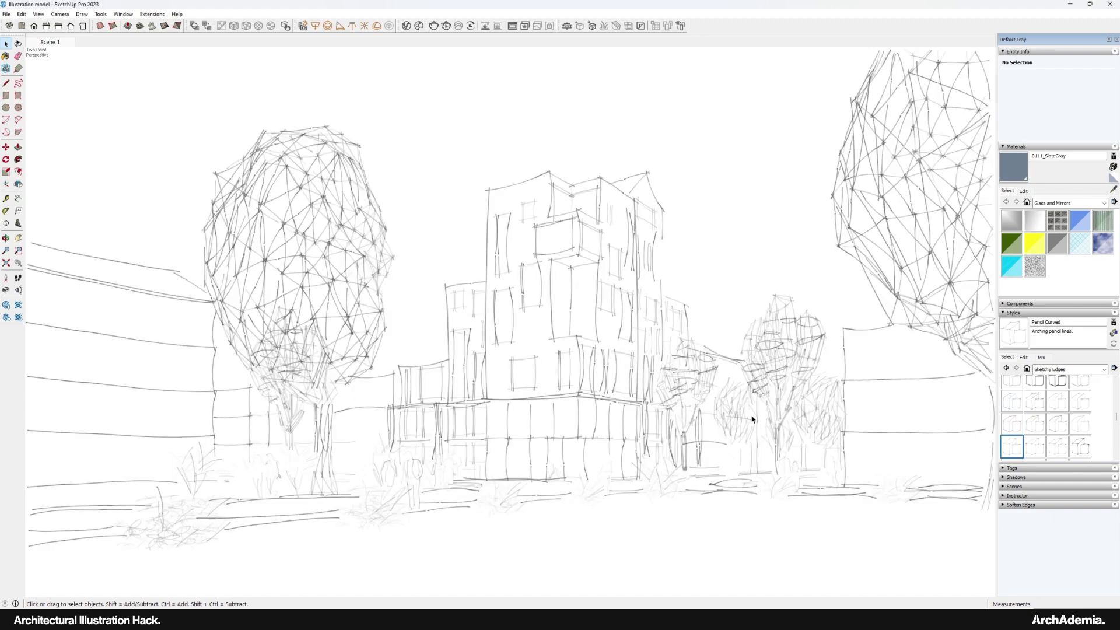
Show the styles used in the model and restore the saved view and style of Scene 1
scroll(1042, 415, "down", 1)
scroll(1042, 415, "up", 7)
left_click(1069, 369)
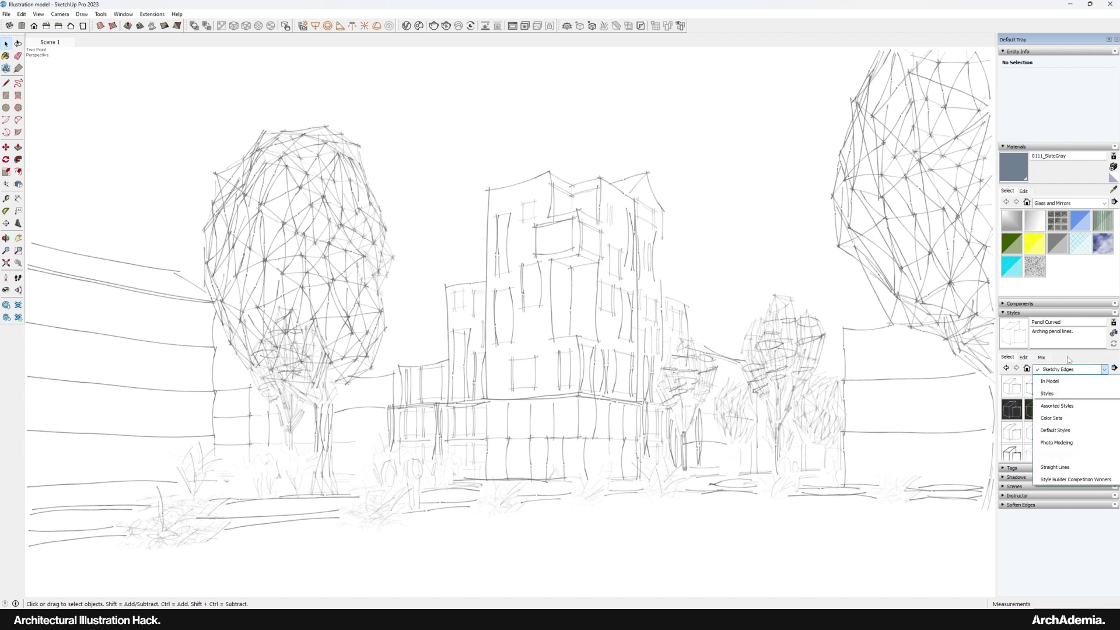
left_click(1067, 359)
left_click(1062, 369)
left_click(1054, 382)
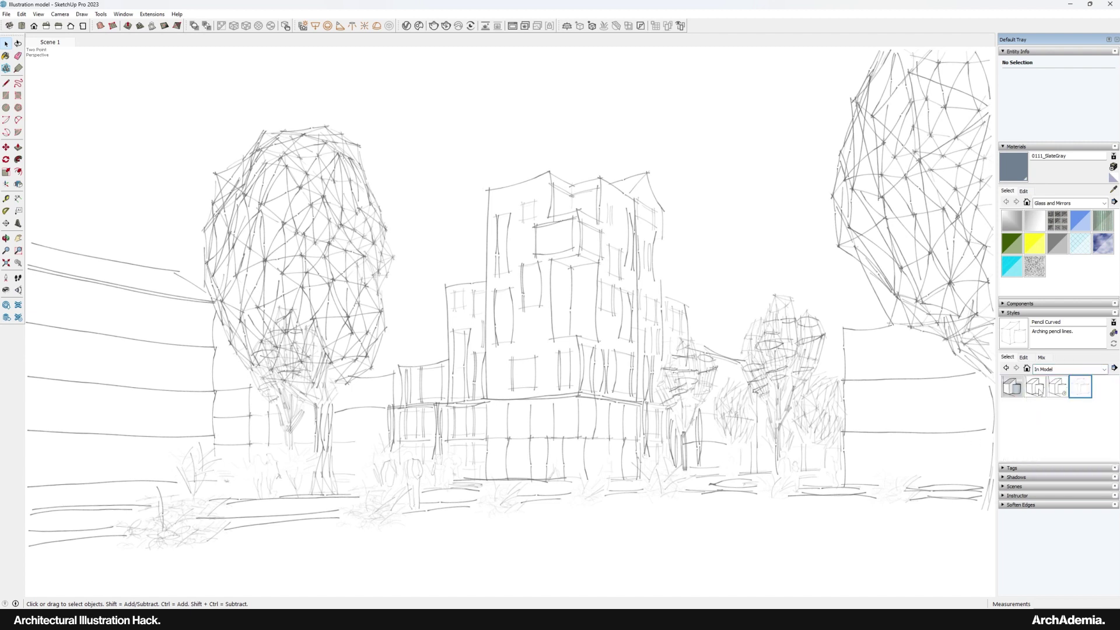
left_click(48, 44)
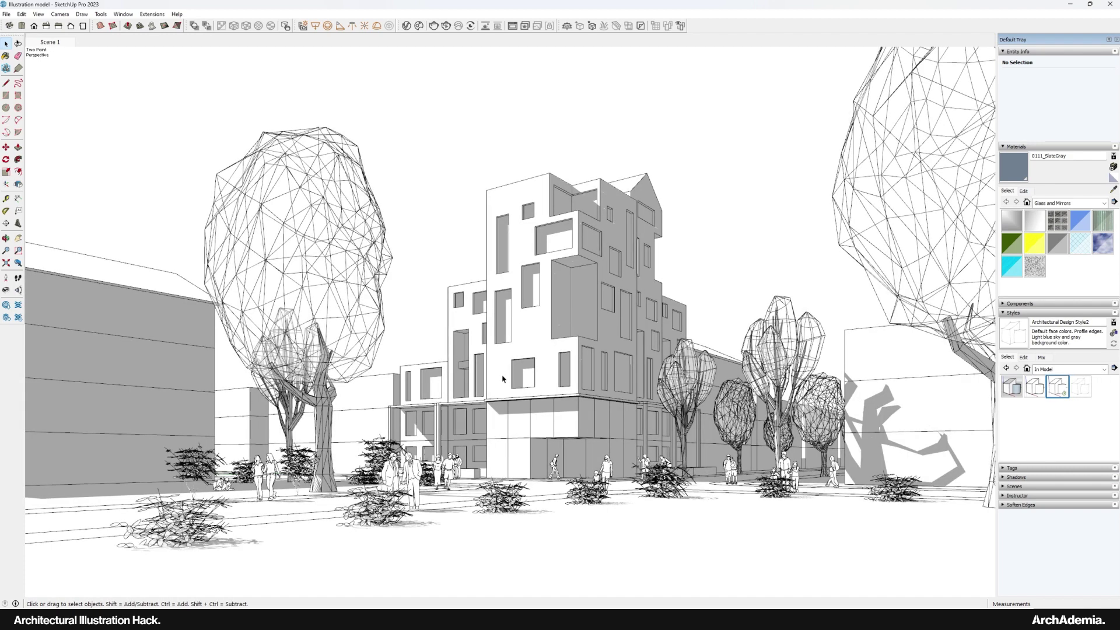
left_click(6, 14)
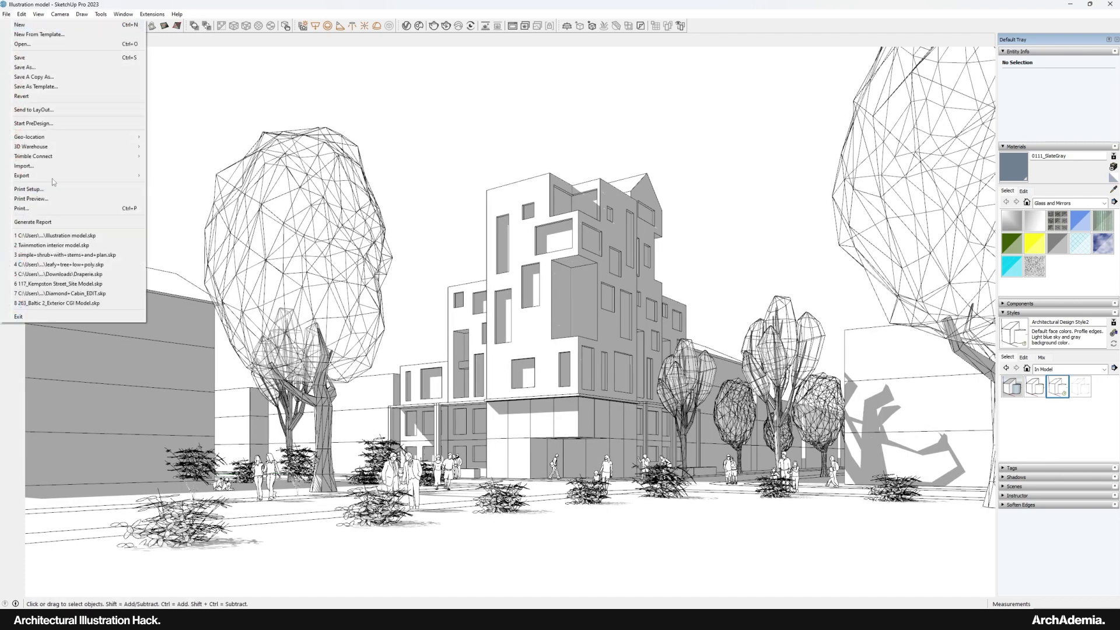
mouse_move(72, 181)
left_click(553, 265)
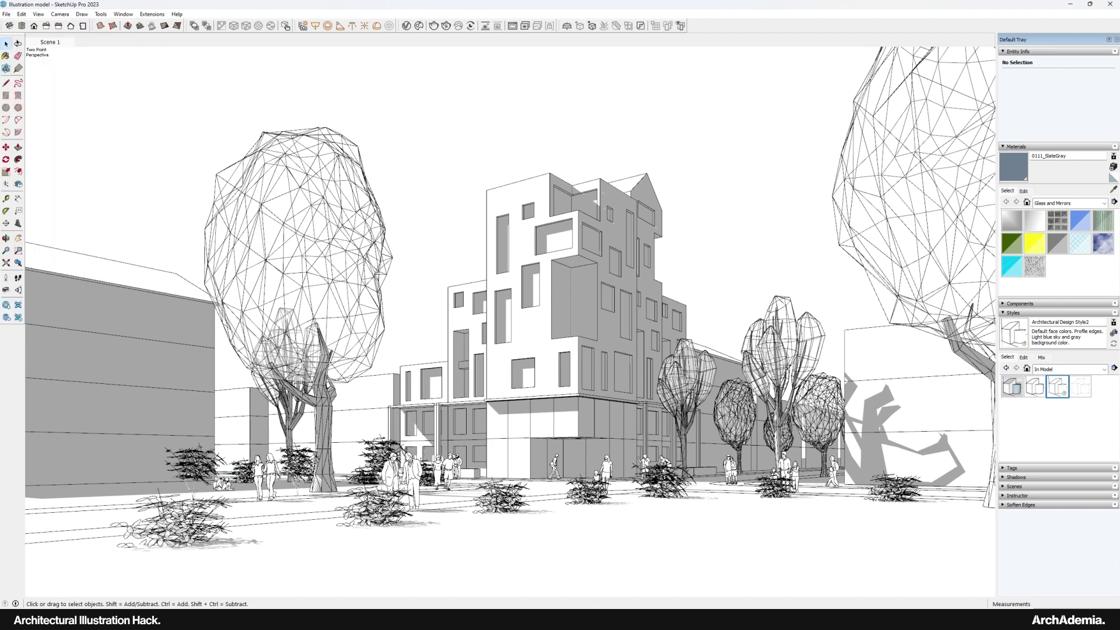
mouse_move(628, 619)
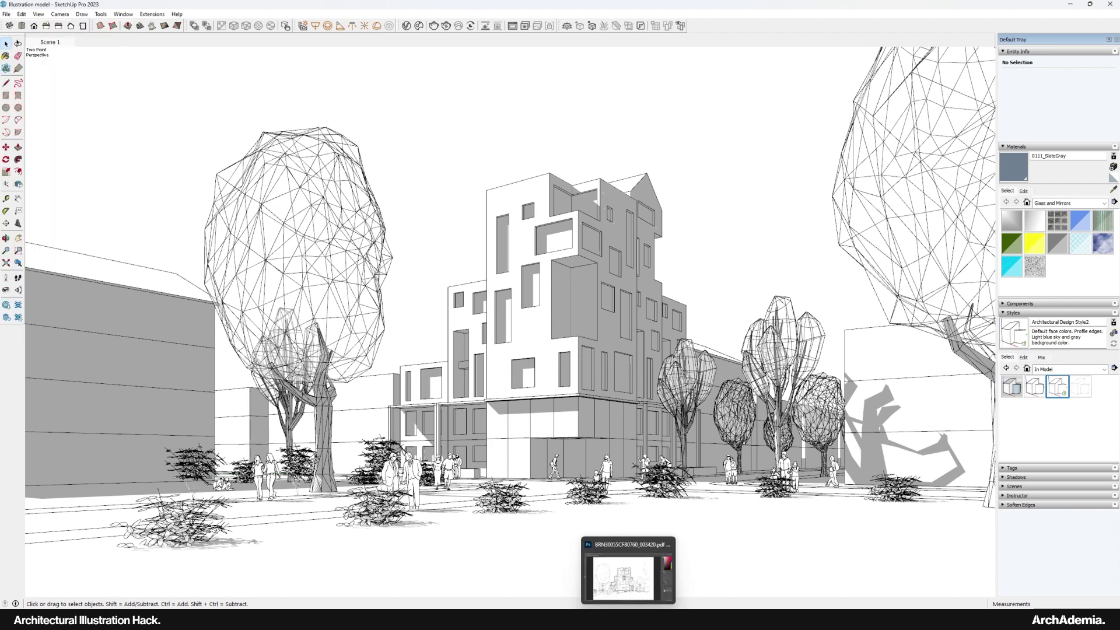
left_click(647, 595)
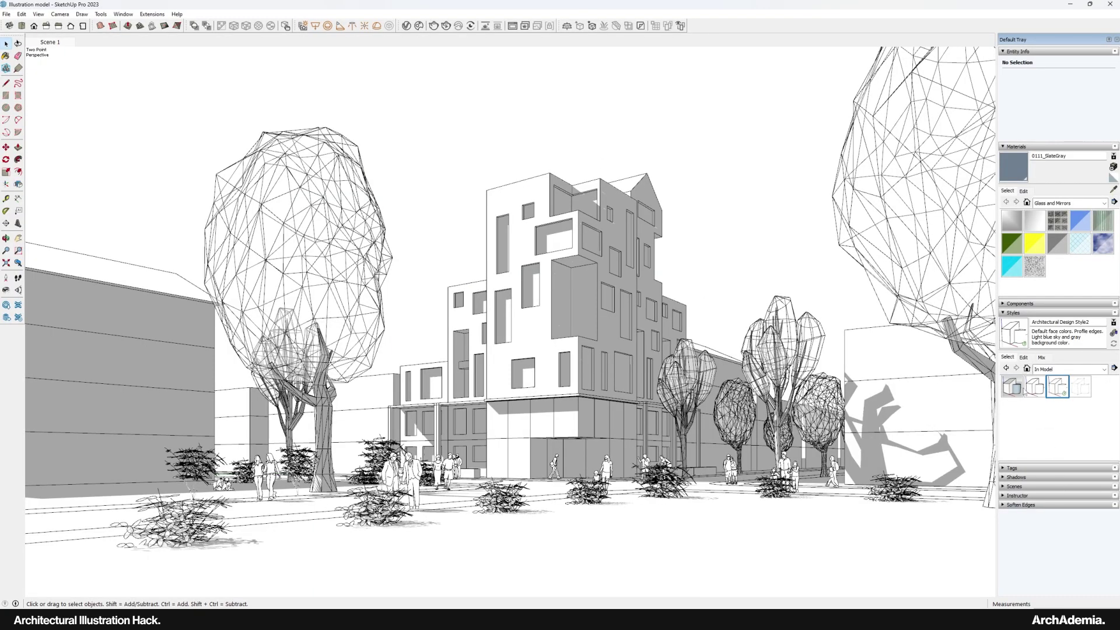
Turn off the edges in the current style so that only the shadows are drawn
left_click(1023, 358)
left_click(1006, 383)
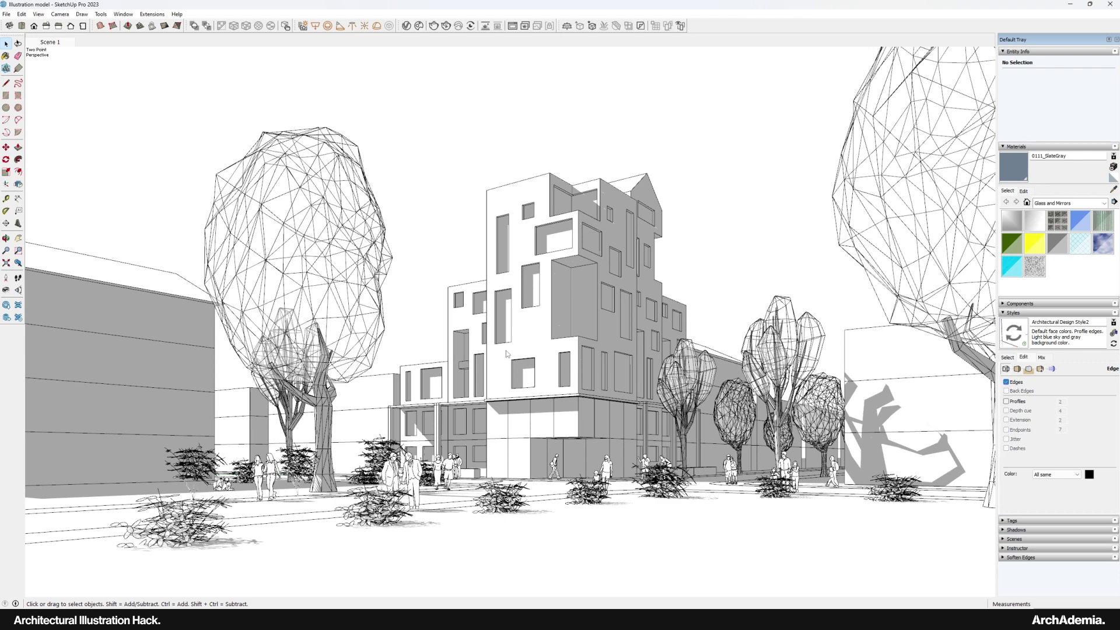
left_click(6, 14)
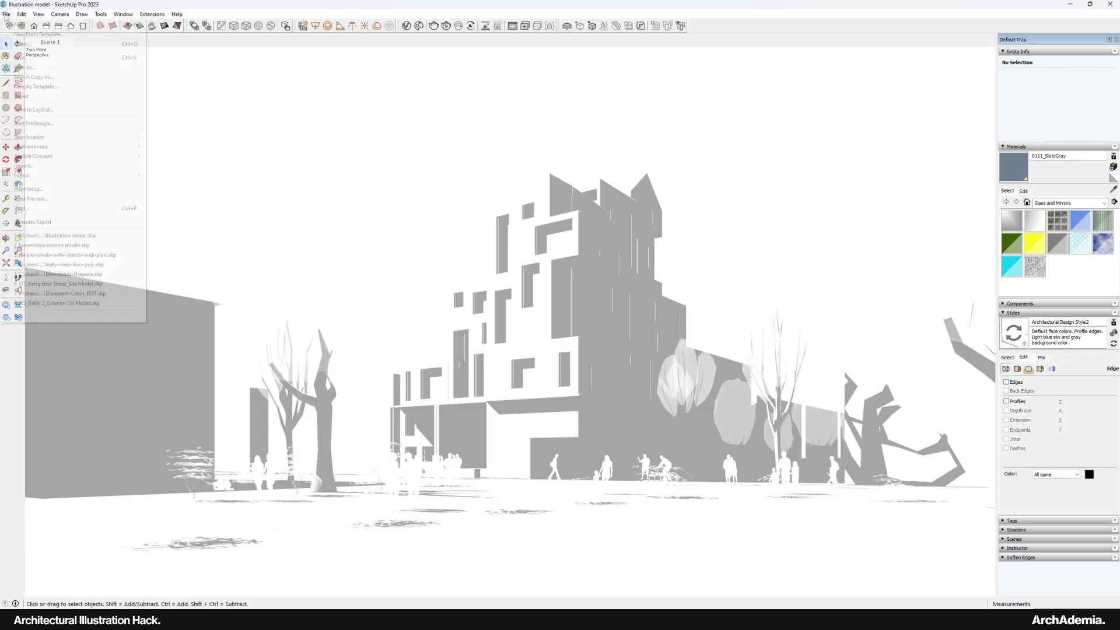
Export the shadow-only view as the JPEG 2D graphic Illustration model.jpg in the Architectural Illustration folder
mouse_move(124, 178)
left_click(172, 185)
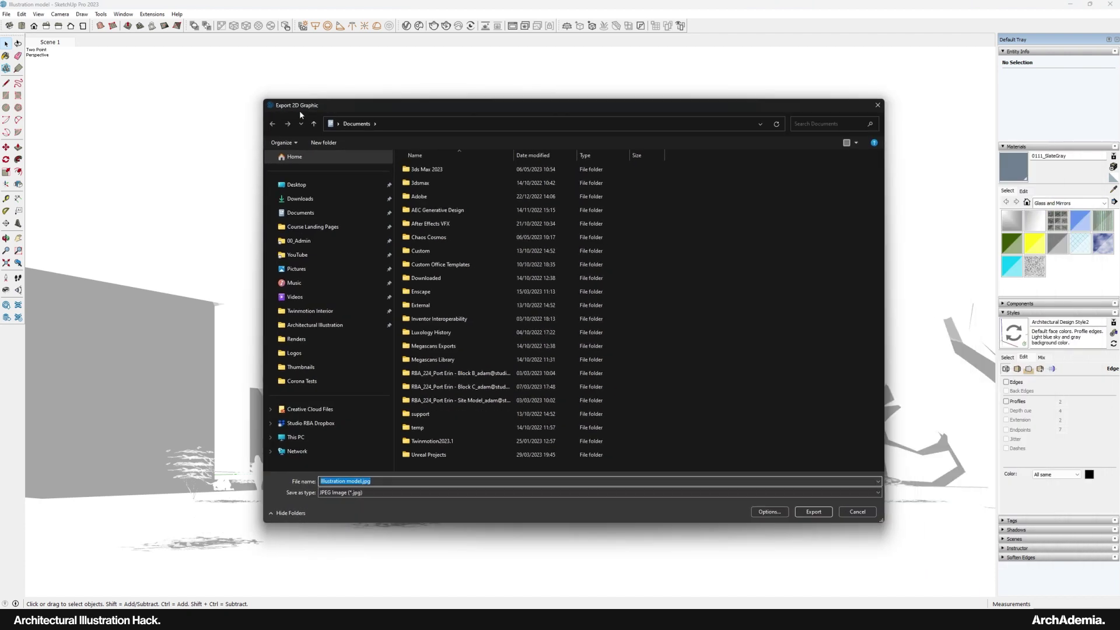
left_click(315, 325)
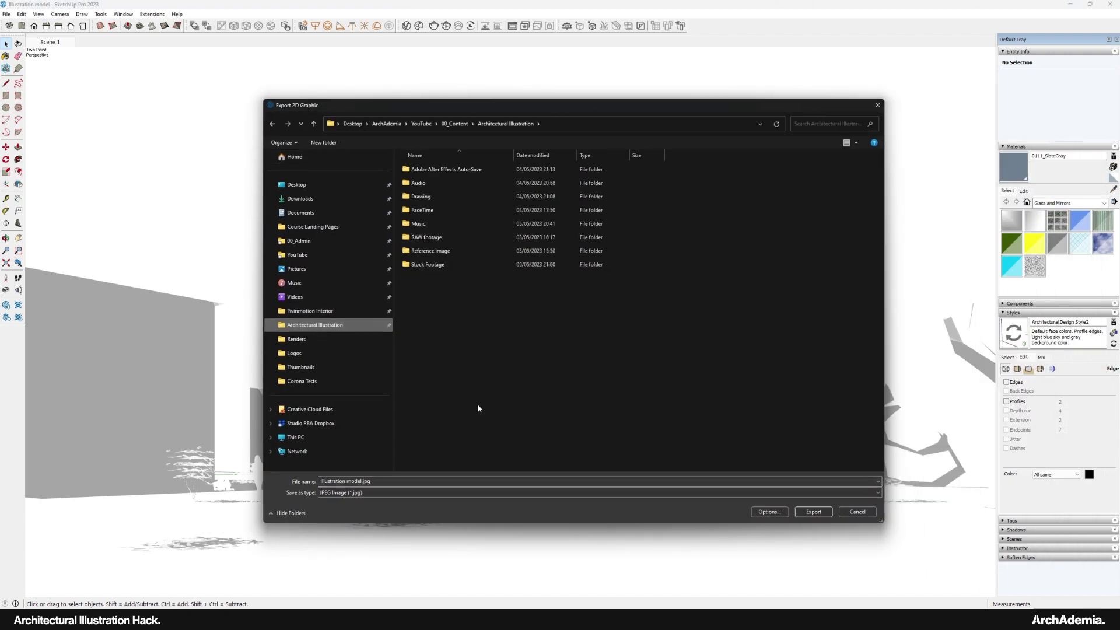
left_click(382, 482)
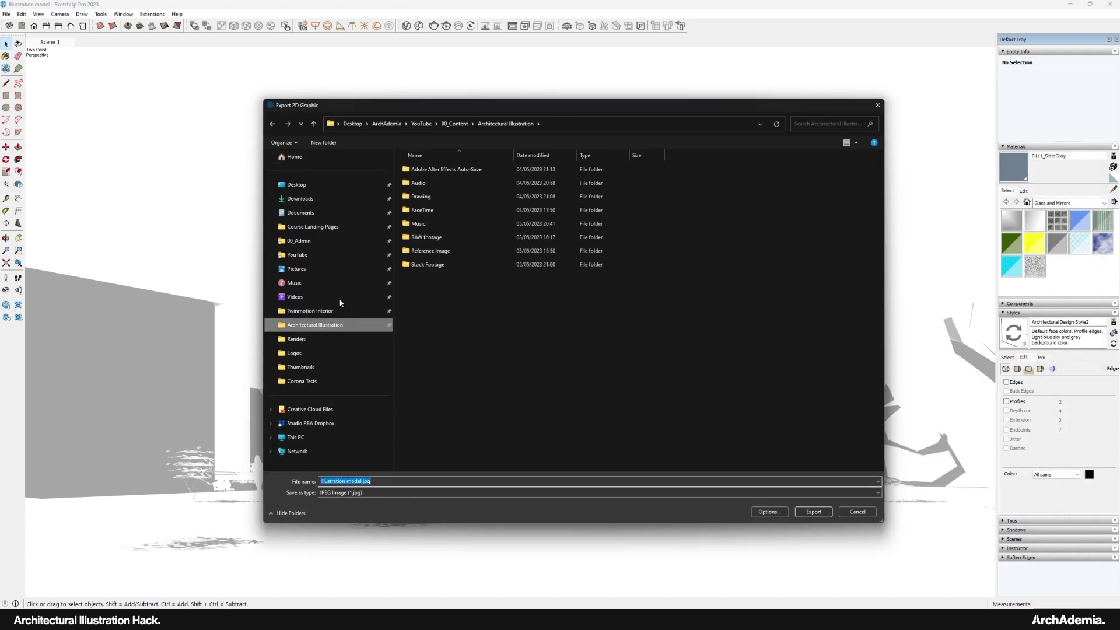
left_click(811, 514)
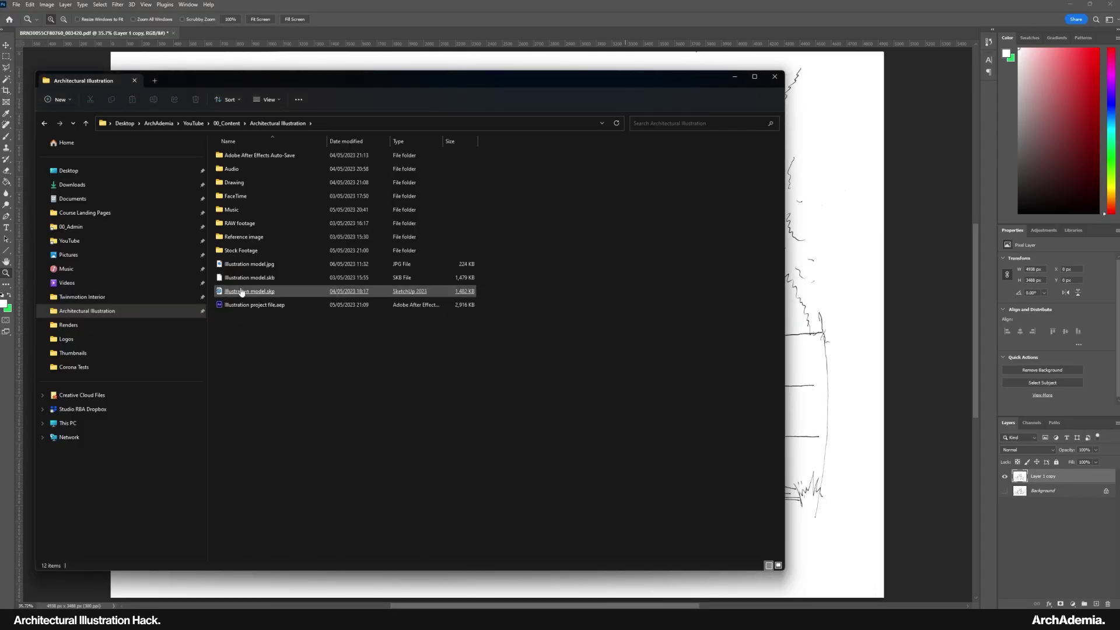
Switch to Photoshop, open the exported Illustration model.jpg as its own document and try to move the image
left_click_drag(245, 264, 525, 33)
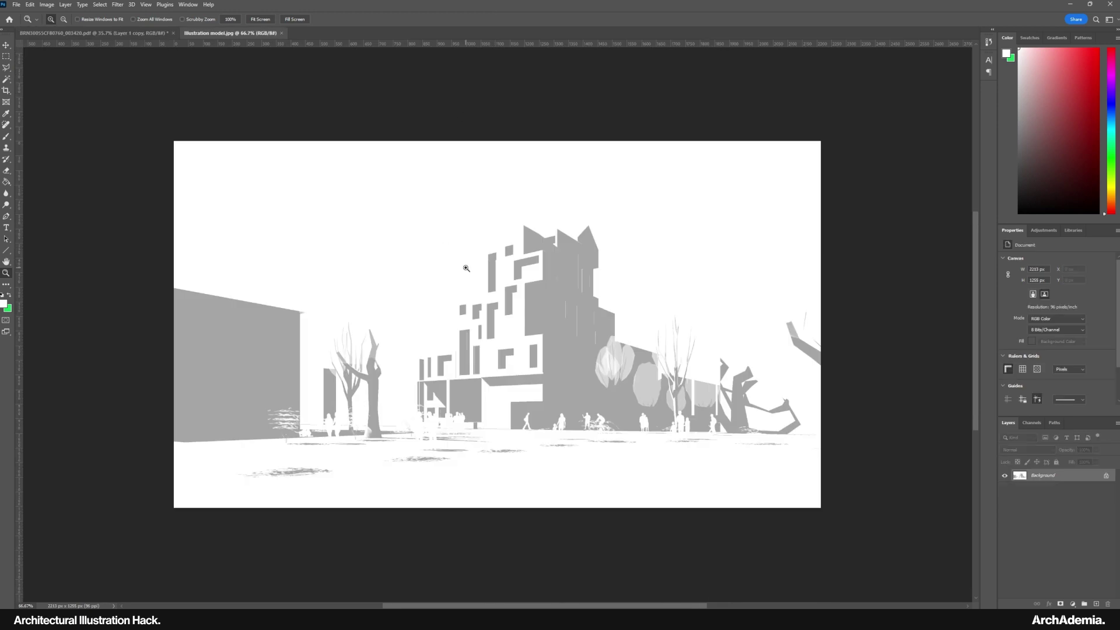
left_click(6, 46)
left_click_drag(550, 288, 392, 322)
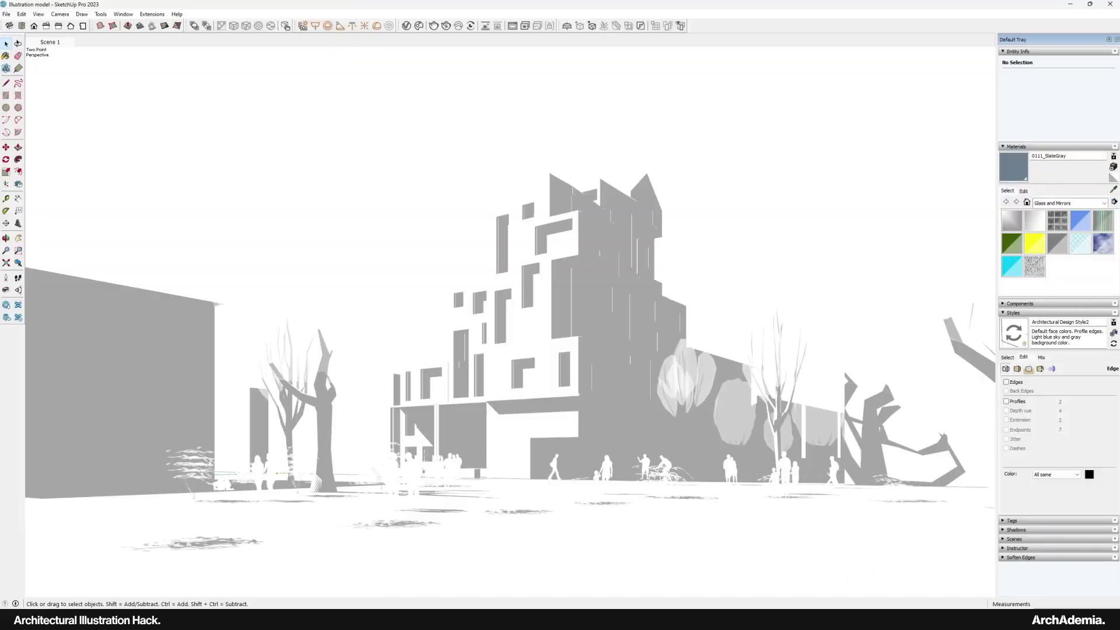
Switch to SketchUp and re-export the shadow view without the view size at 6000 pixels wide, replacing Illustration model.jpg
left_click(4, 13)
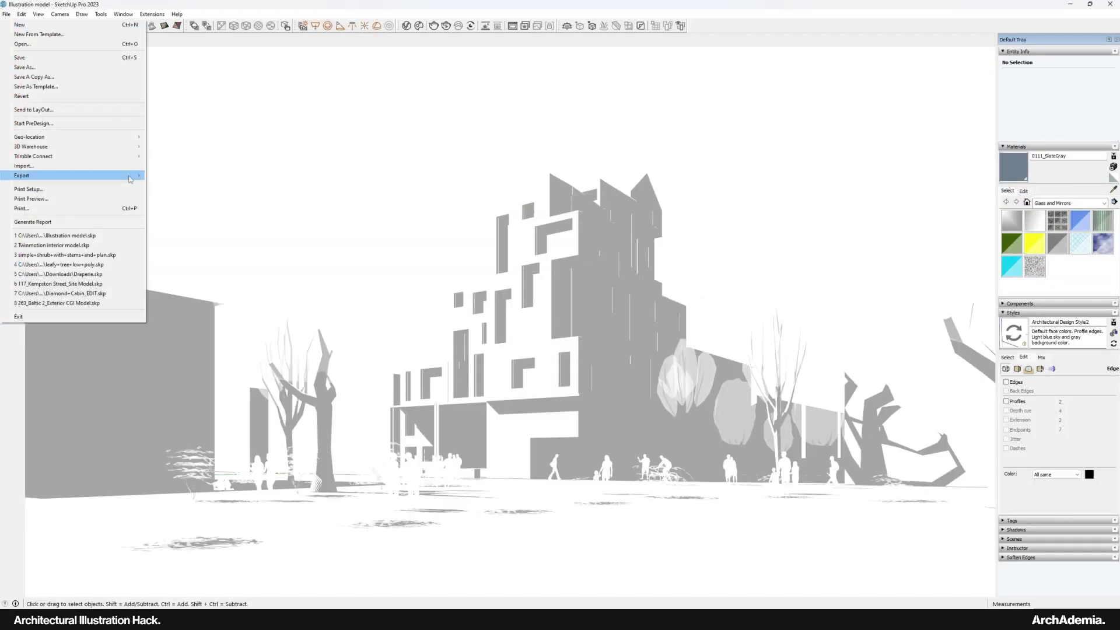
mouse_move(129, 176)
left_click(168, 184)
left_click(769, 512)
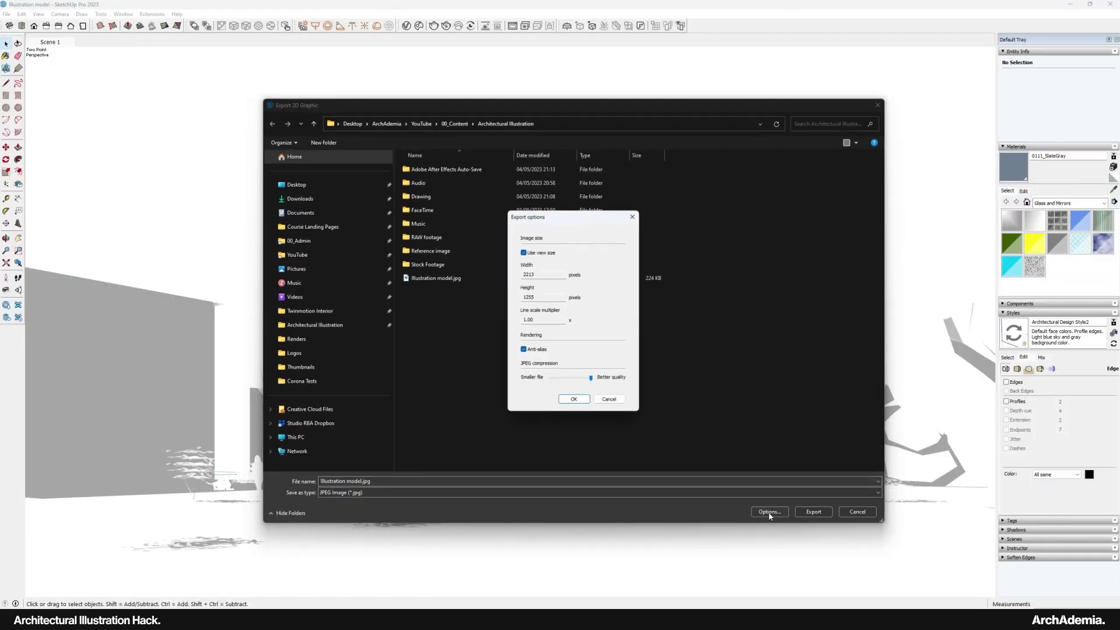
left_click(523, 252)
key("Tab")
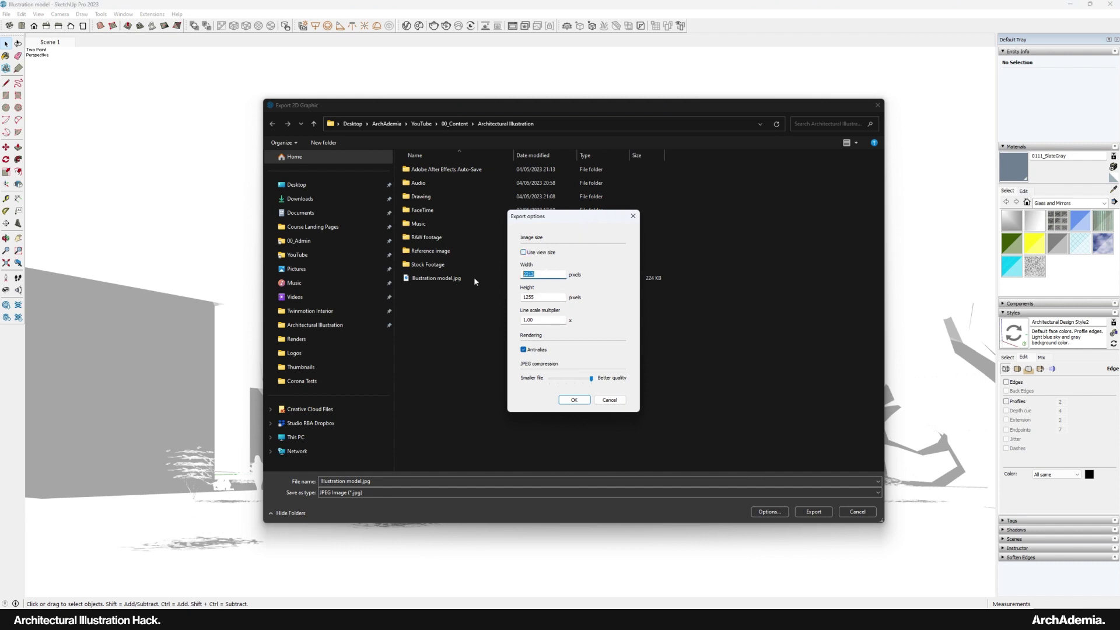
type("6000")
left_click(574, 400)
key("Return")
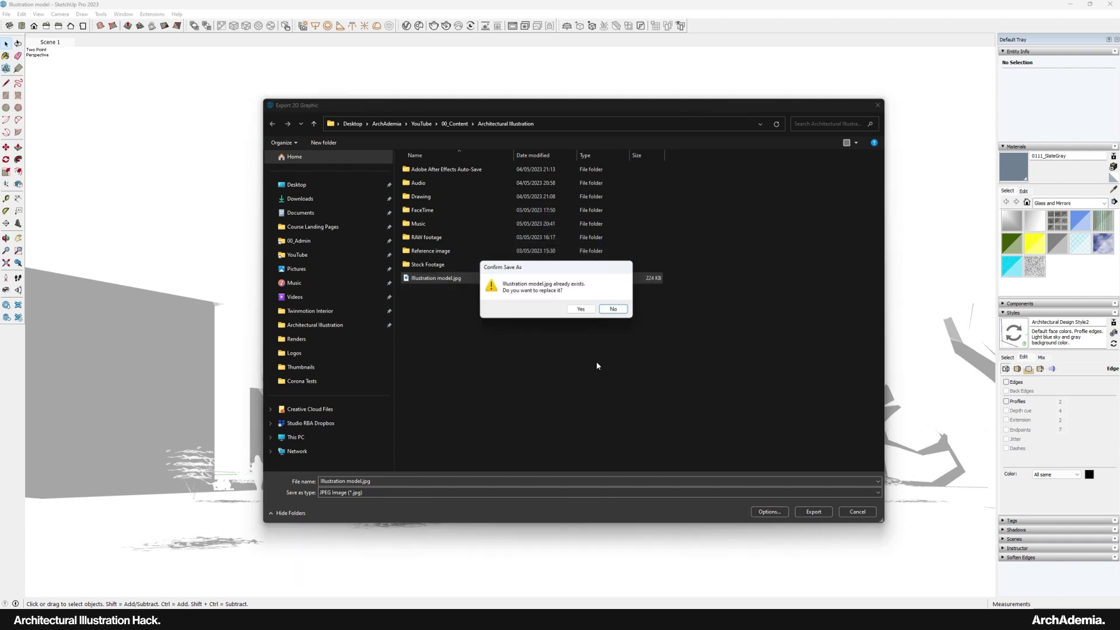
left_click(581, 308)
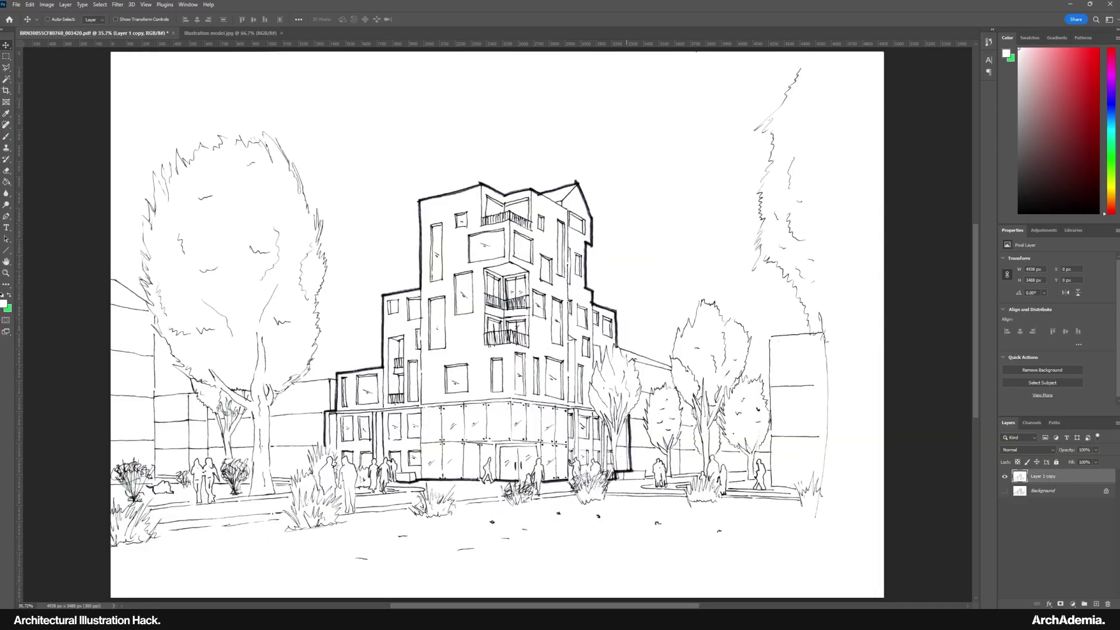
Switch to Photoshop, reload the re-exported Illustration model.jpg and place its shadow image as a layer over the scanned drawing
key("alt+Tab")
left_click(457, 410)
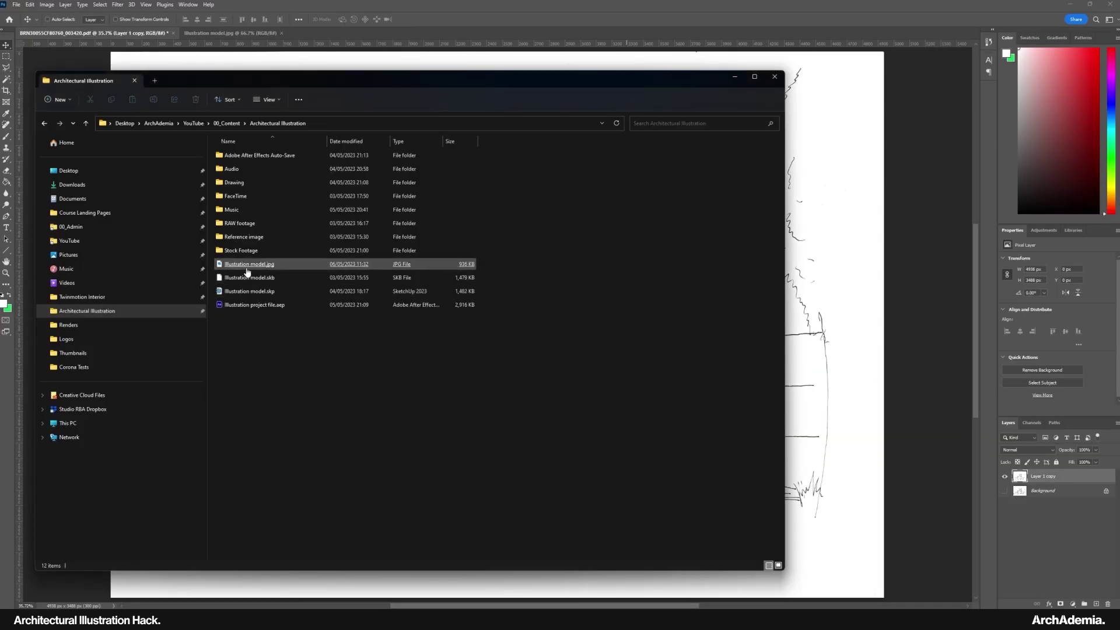
left_click_drag(243, 268, 461, 29)
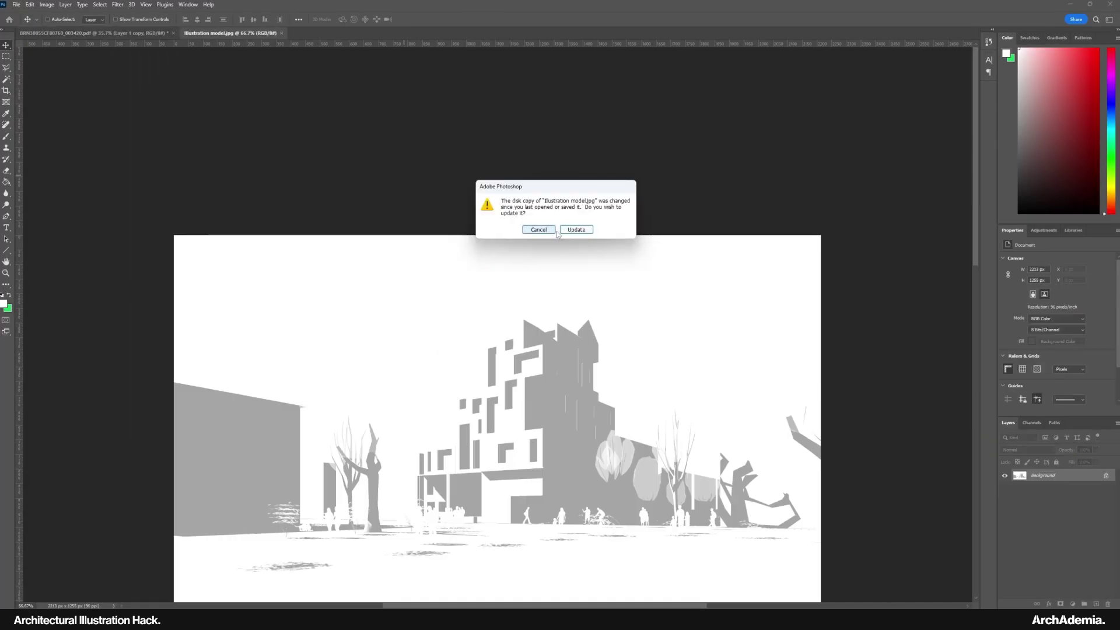
key("Return")
left_click_drag(448, 358, 354, 269)
left_click_drag(541, 352, 533, 360)
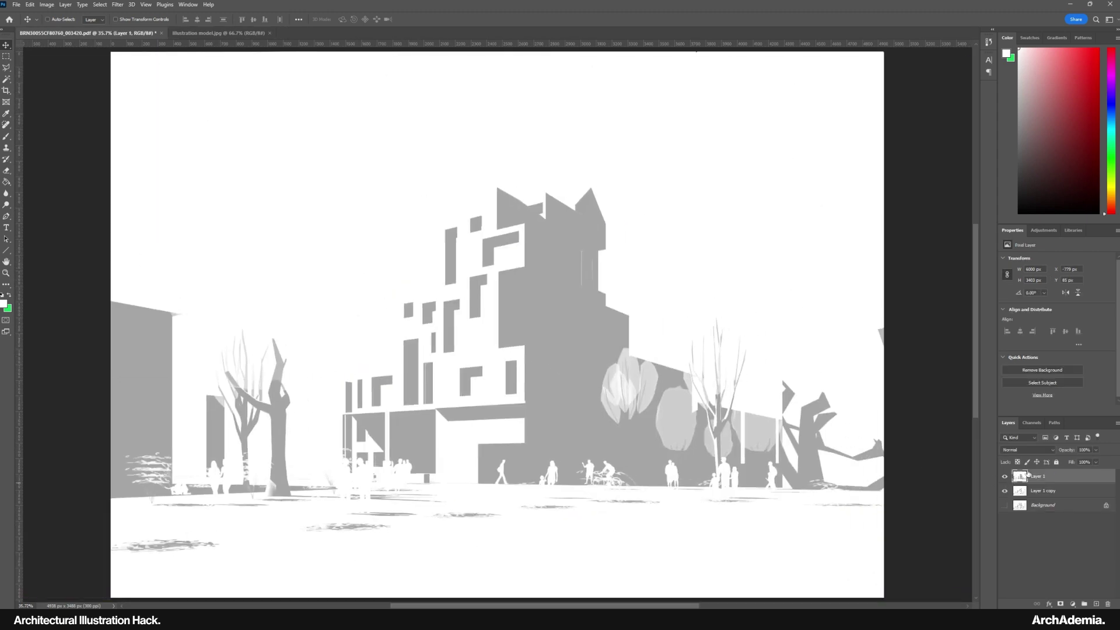
Place the shadow layer beneath the line drawing layer and set the line drawing's blend mode to Multiply
left_click_drag(1028, 474, 1067, 508)
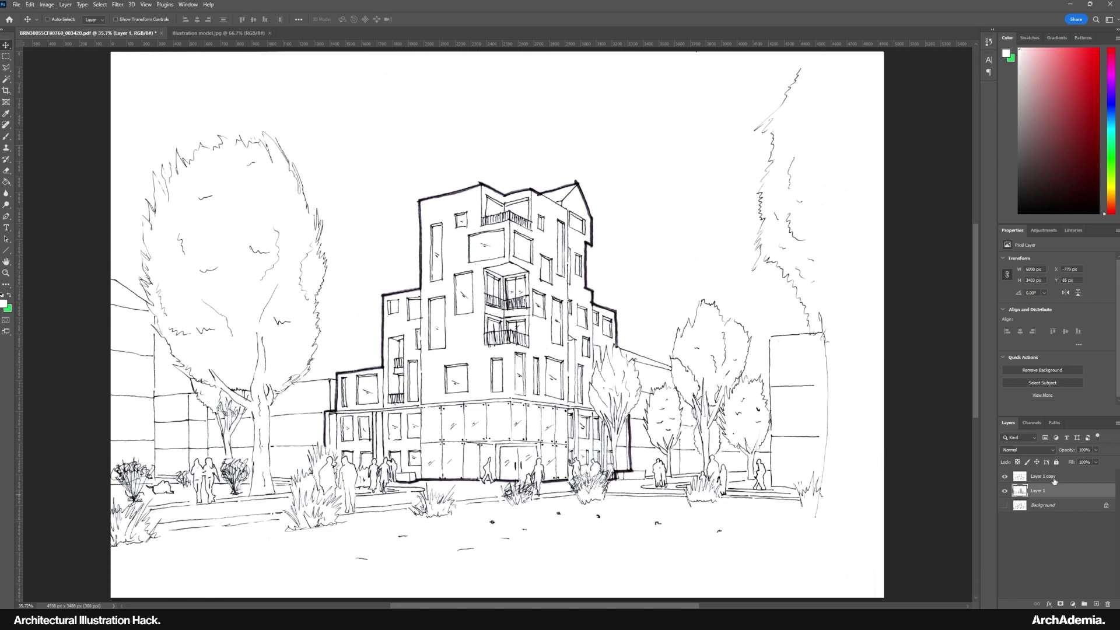
left_click(1053, 481)
left_click(1027, 450)
left_click(1015, 431)
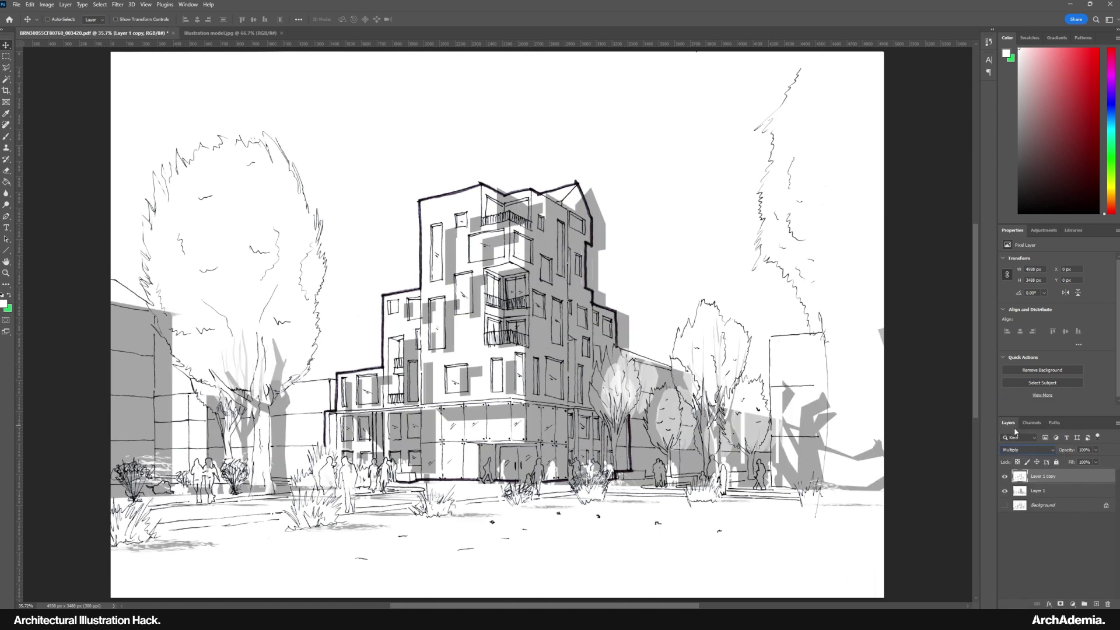
Shift the shadow layer so that the building's shadows line up with the line drawing
left_click(1048, 493)
left_click(1042, 480)
left_click(1042, 492)
left_click_drag(585, 444, 567, 441)
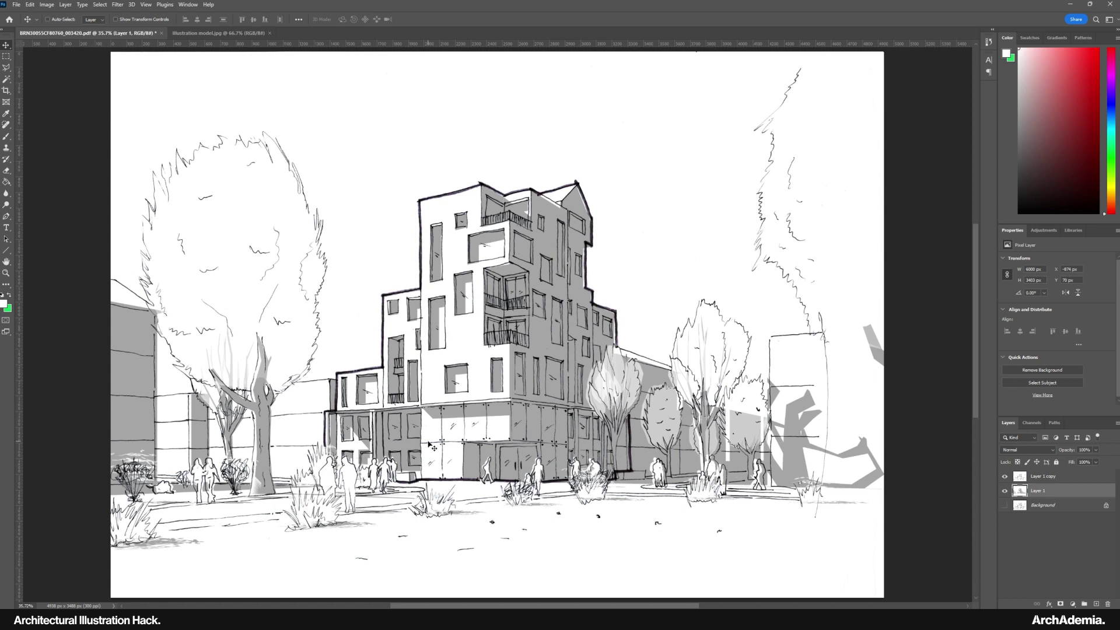
left_click_drag(481, 449, 476, 450)
scroll(495, 451, "right", 1)
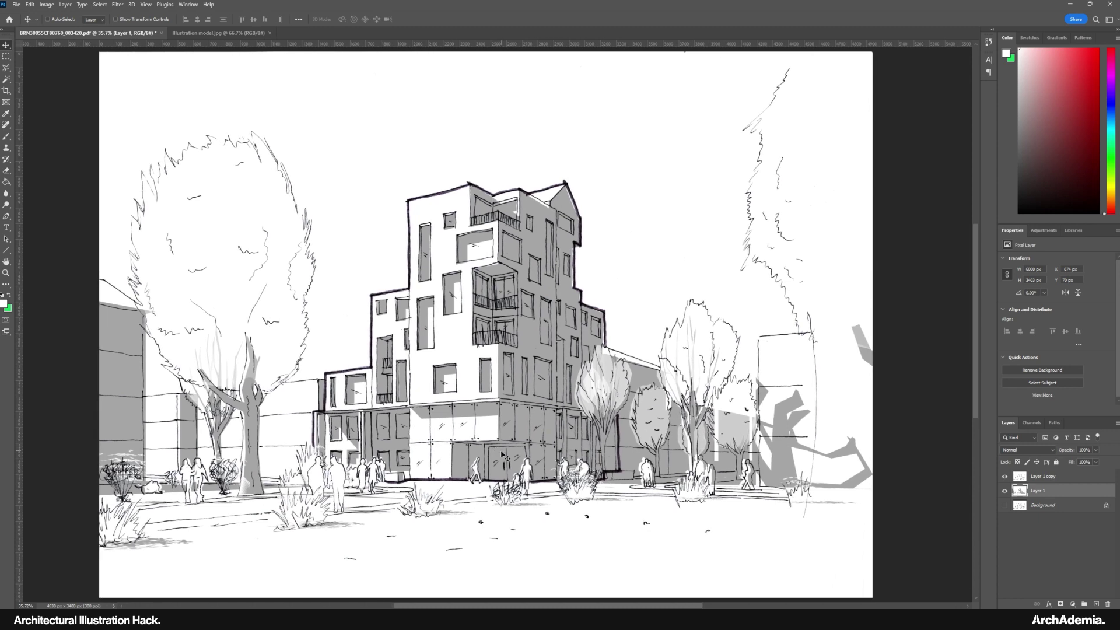
Enlarge the shadow layer slightly with Free Transform to fit the drawing, and delete the layer
key("ctrl+t")
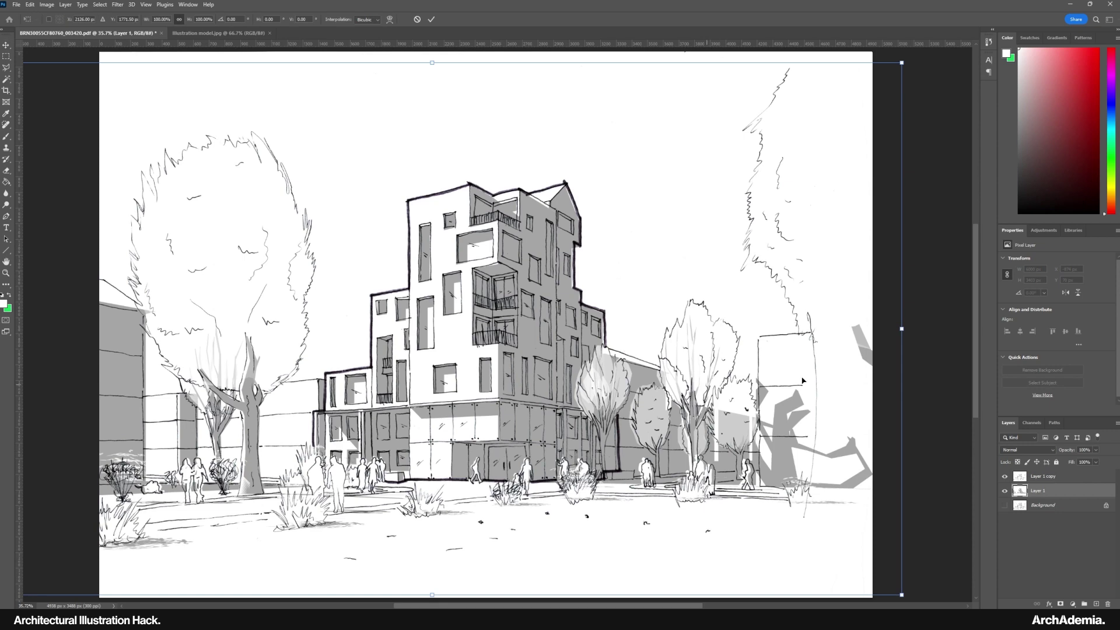
mouse_move(901, 330)
left_mouse_down()
mouse_move(869, 326)
mouse_move(951, 330)
mouse_move(904, 329)
left_mouse_up()
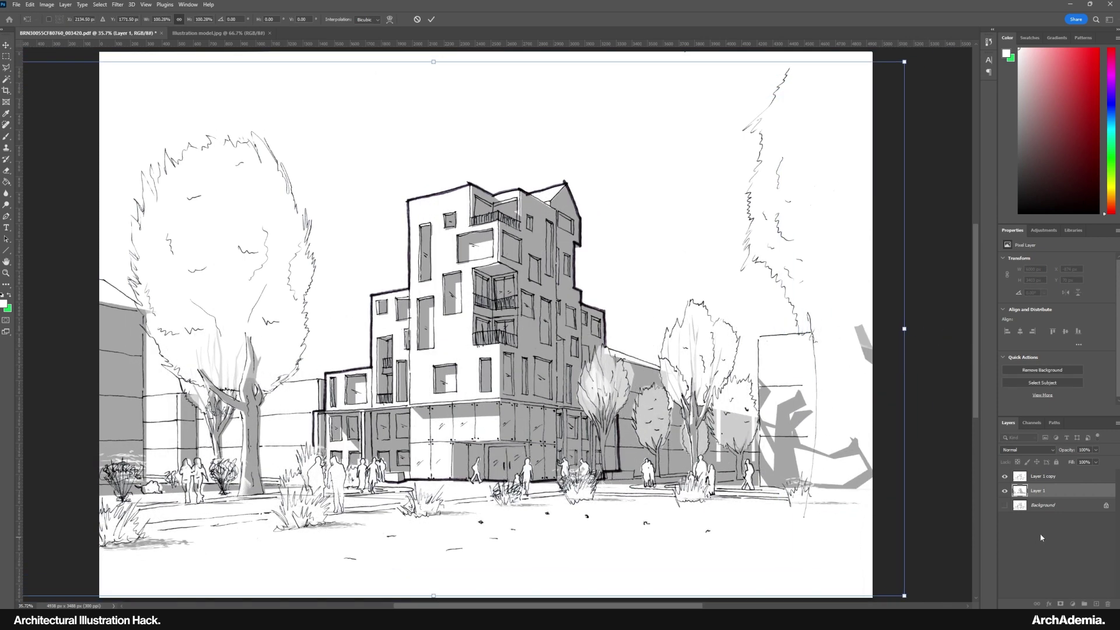
key("Return")
key("Delete")
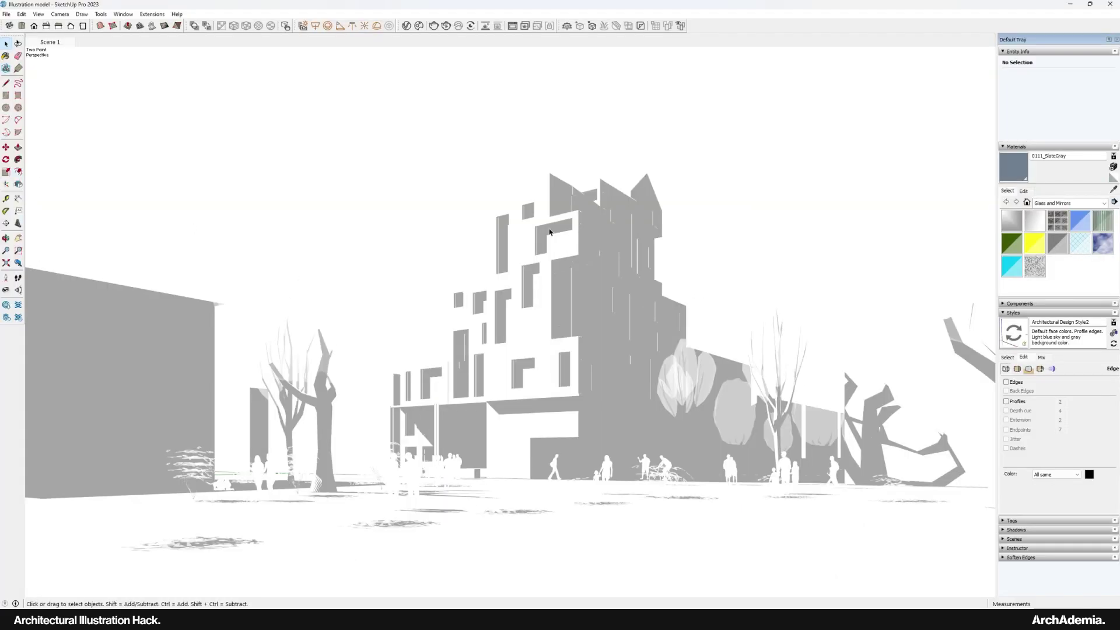
Switch to SketchUp, sample the transparent green foliage material Material.002 and raise its opacity to 100
left_click(1113, 189)
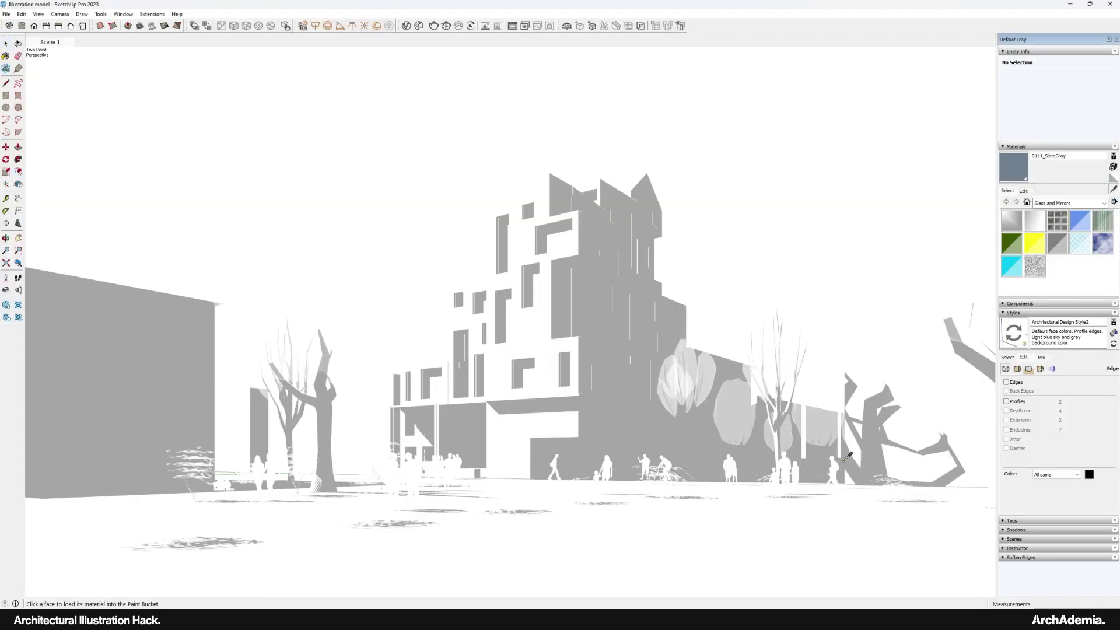
left_click(315, 265)
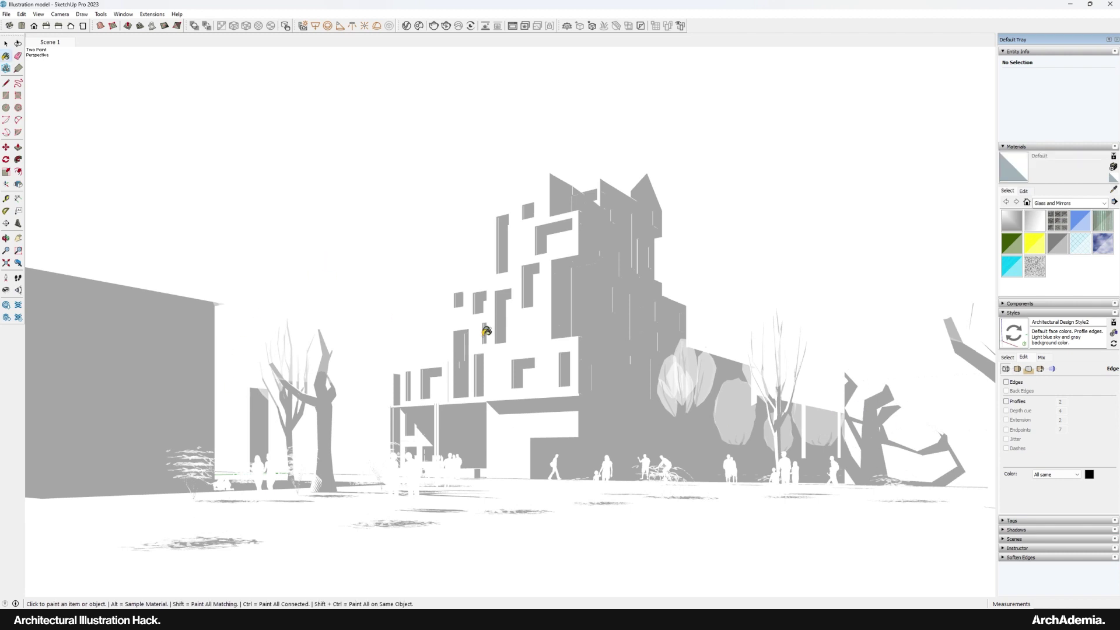
left_click(1113, 190)
left_click_drag(345, 280, 395, 416)
scroll(398, 411, "up", 1)
left_click(287, 471)
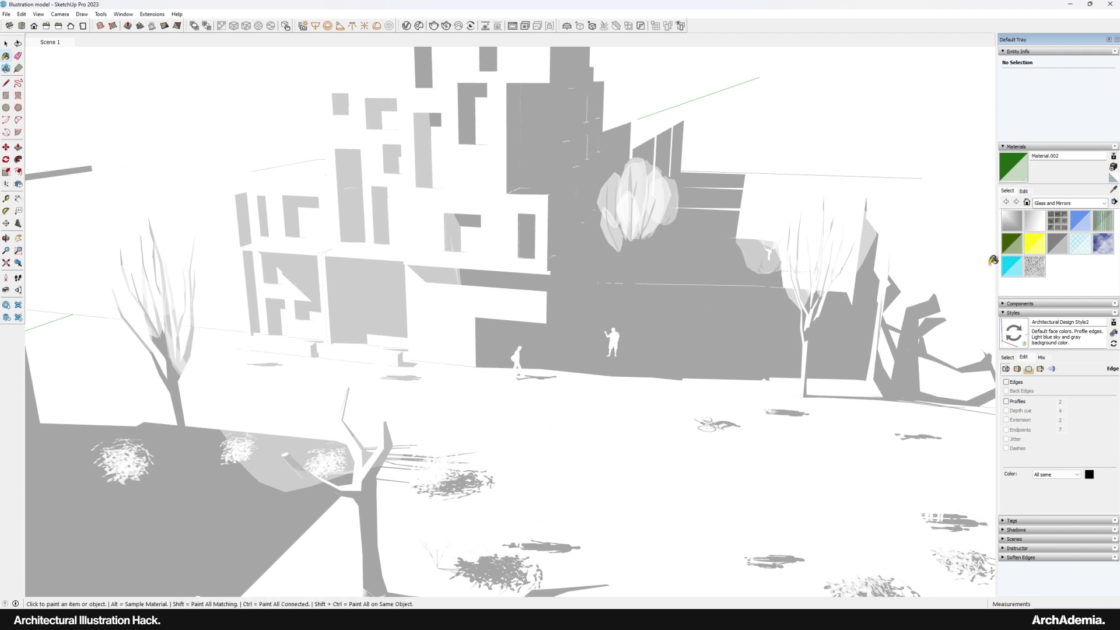
left_click(1033, 192)
left_click_drag(1032, 332, 1071, 328)
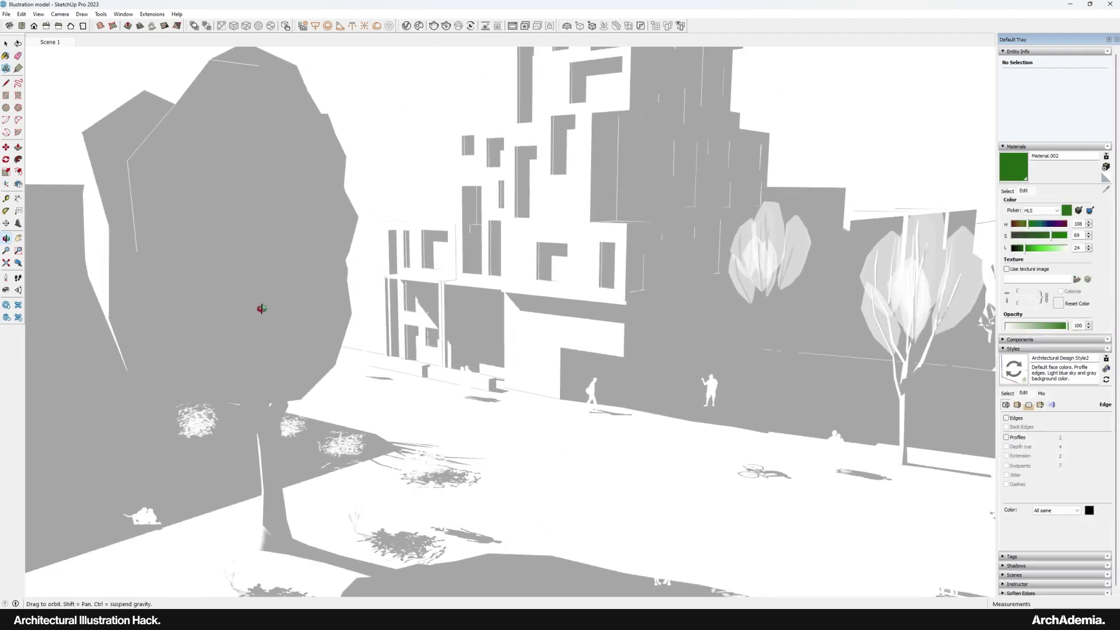
Sample the Color_E14 foliage material from the smaller trees beside the building and raise its opacity to 100
left_click_drag(261, 309, 525, 313)
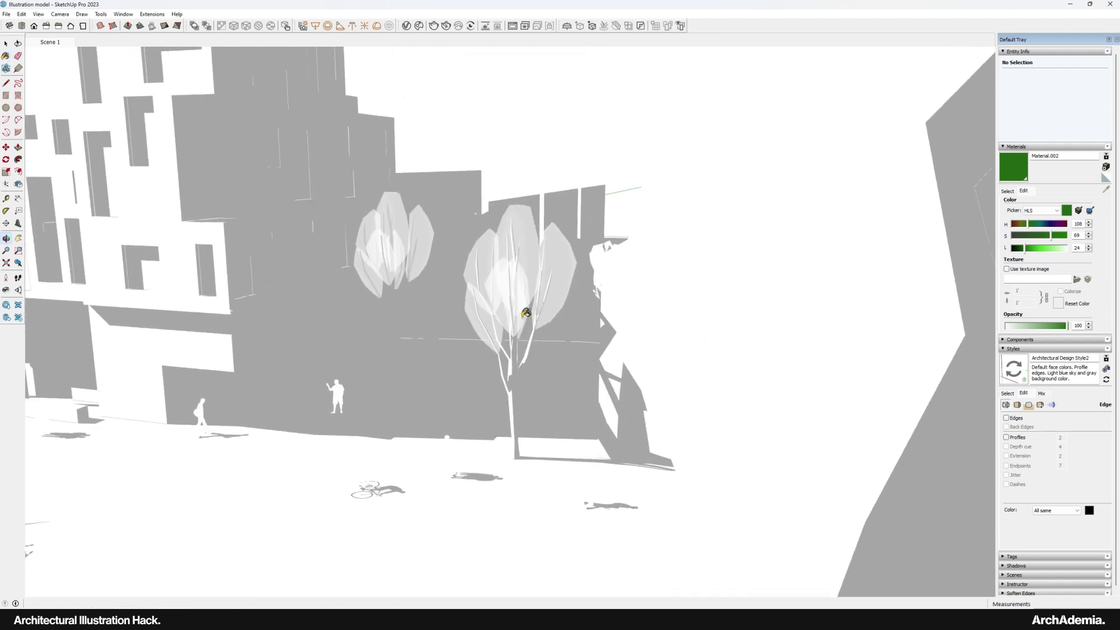
scroll(523, 315, "up", 2)
left_click(1013, 192)
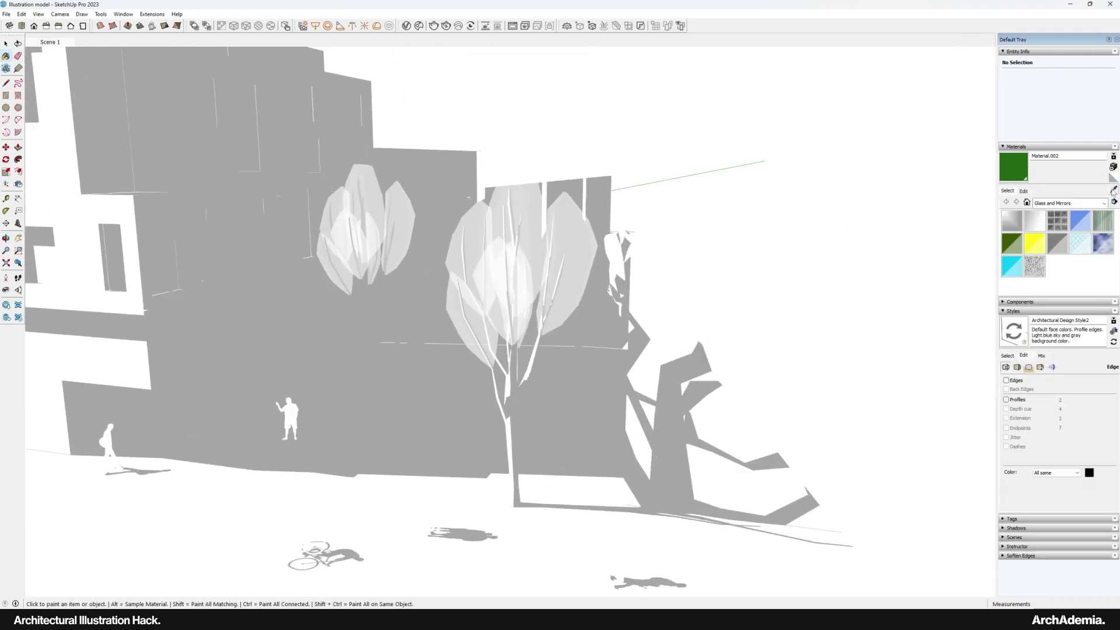
left_click(1113, 190)
left_click(570, 220)
left_click(1026, 191)
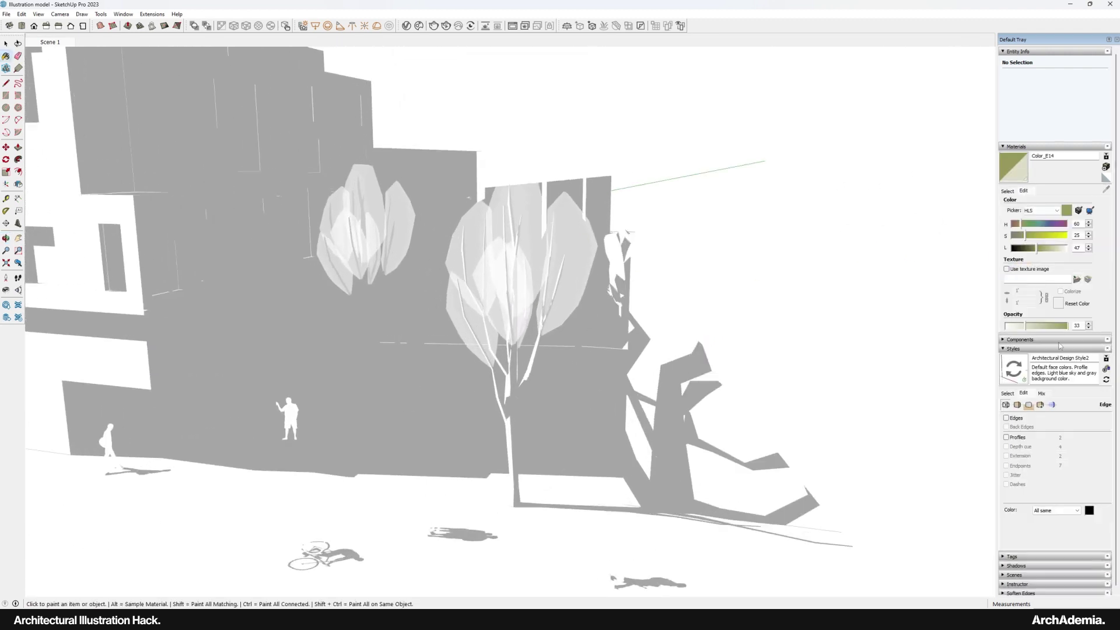
left_click_drag(1063, 328, 1068, 325)
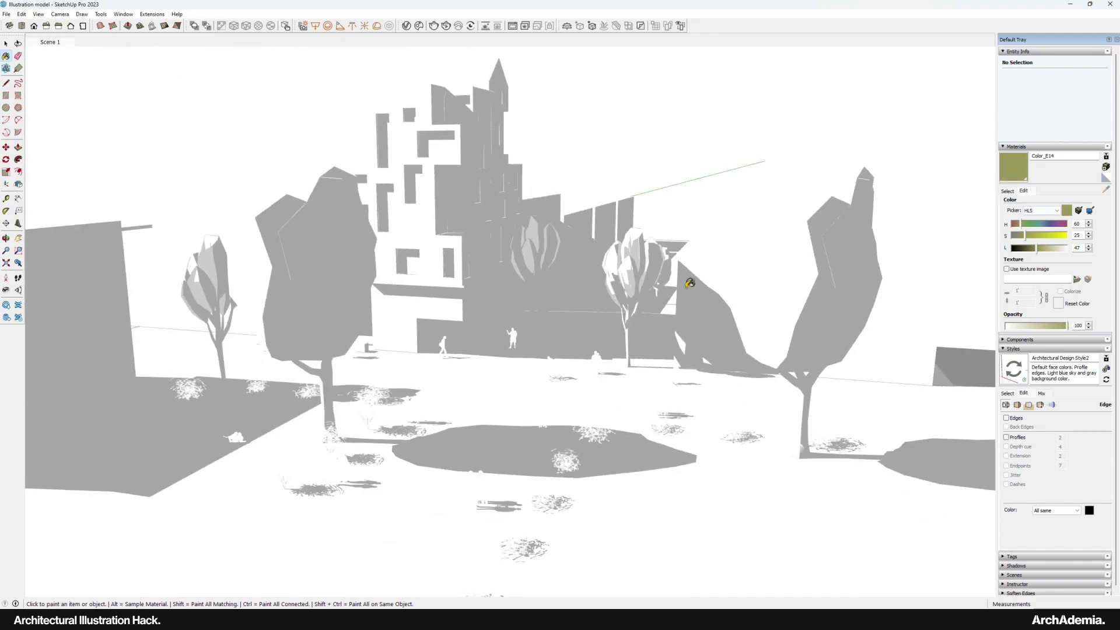
Restore the Scene 1 view and turn off the edges in its style to leave only the shadows
mouse_move(607, 344)
left_mouse_down()
mouse_move(564, 428)
mouse_move(405, 461)
mouse_move(432, 381)
left_mouse_up()
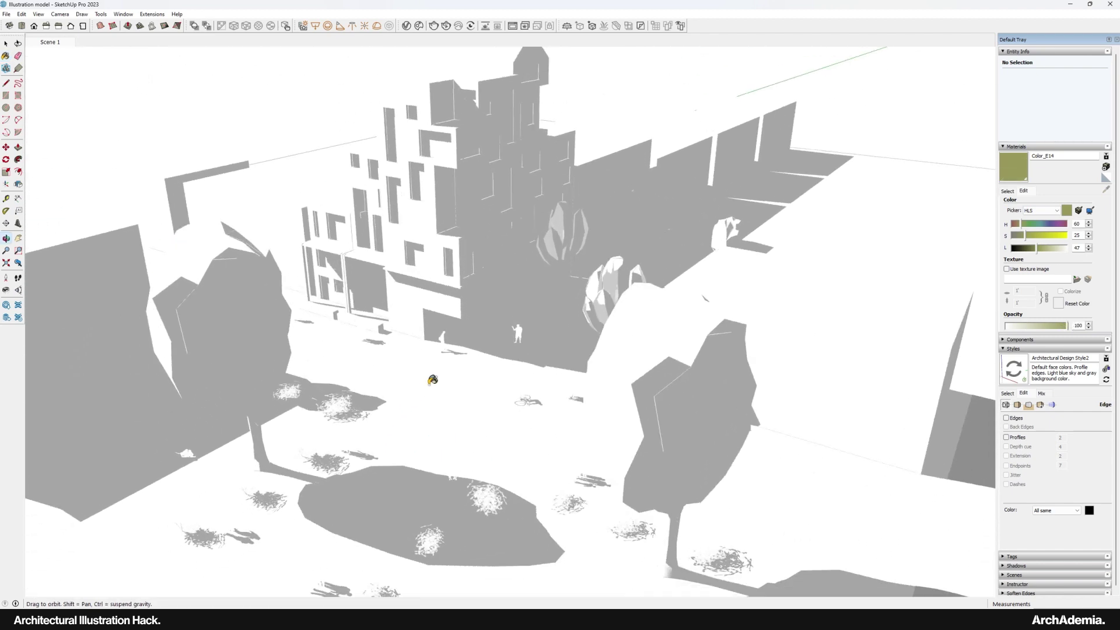
key("space")
left_click(47, 43)
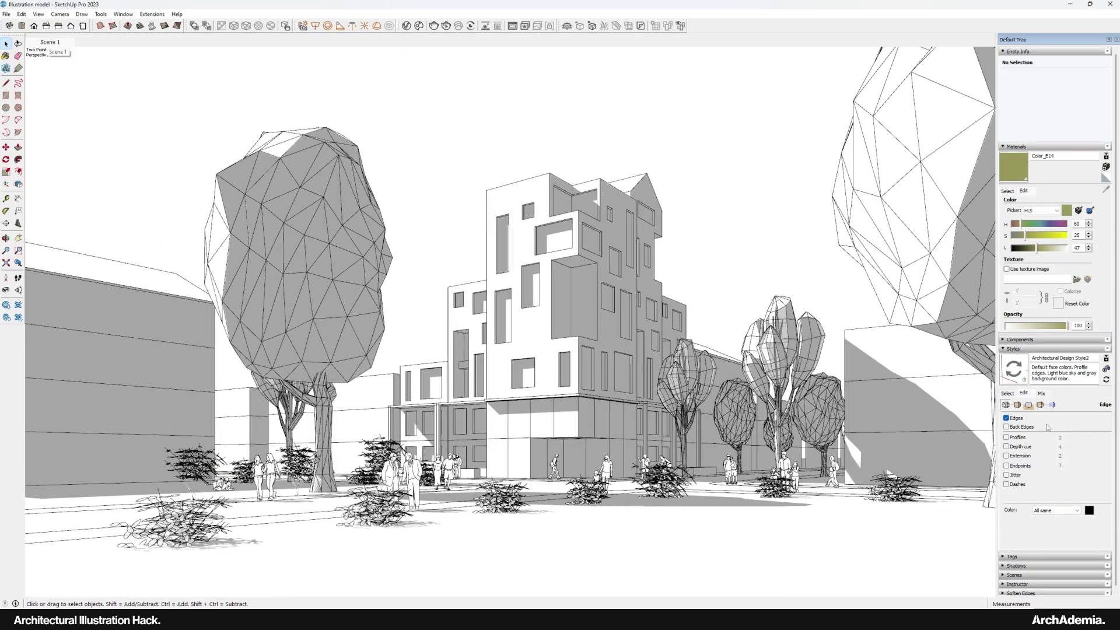
left_click(1006, 419)
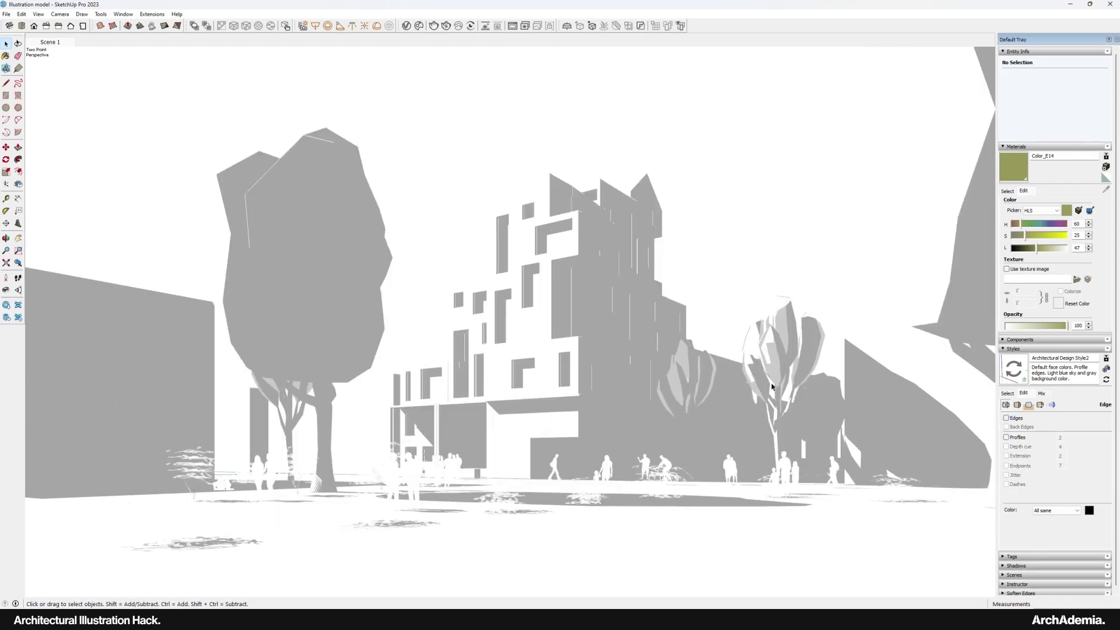
Export the shadow view as a 6000 x 3403 pixel anti-aliased JPEG, overwriting Illustration model.jpg in the Architectural Illustration folder
left_click(5, 14)
mouse_move(99, 175)
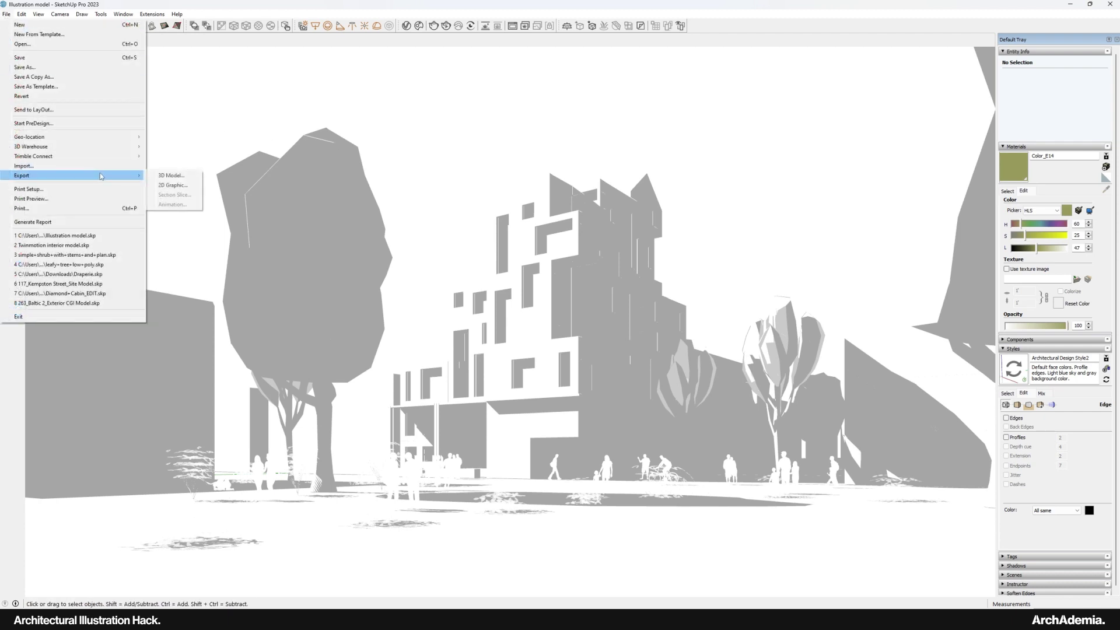
left_click(169, 185)
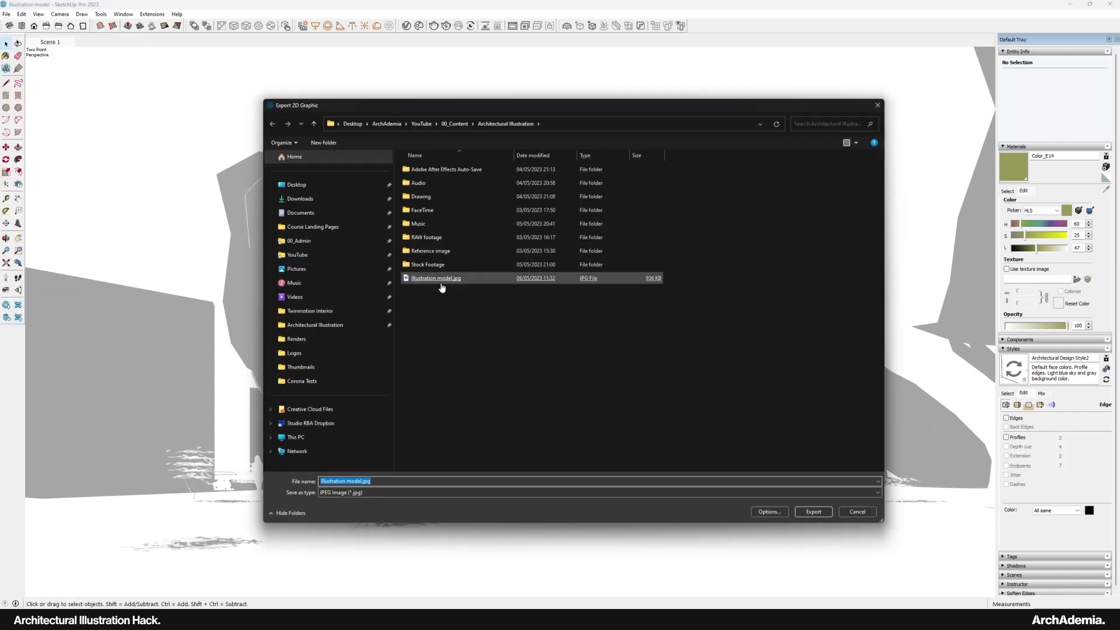
left_click(770, 512)
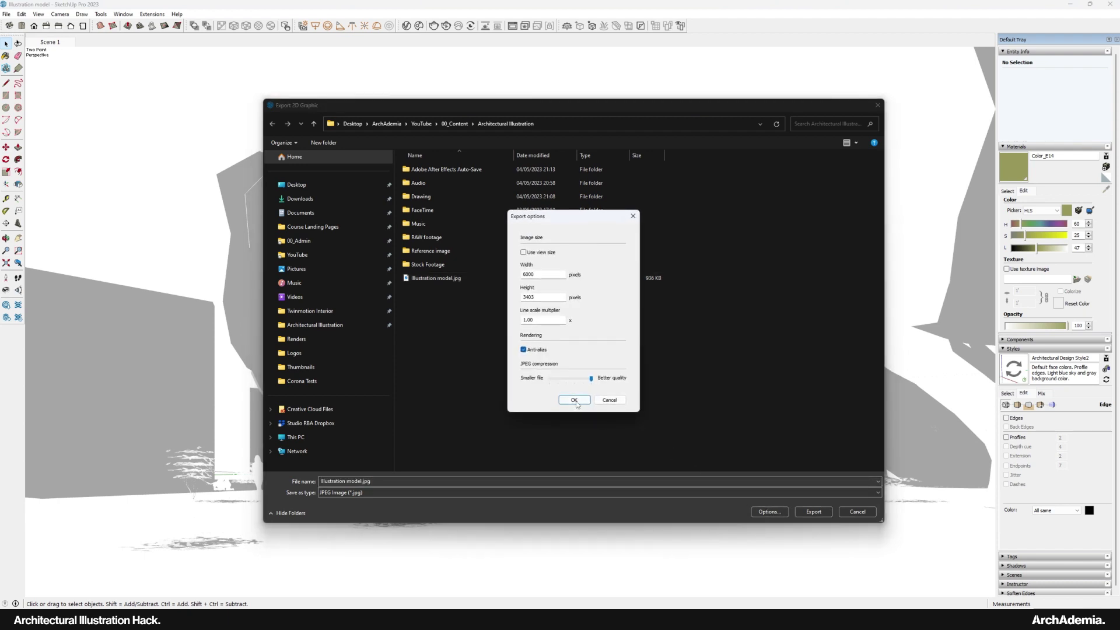
left_click(574, 400)
double_click(425, 279)
left_click(582, 311)
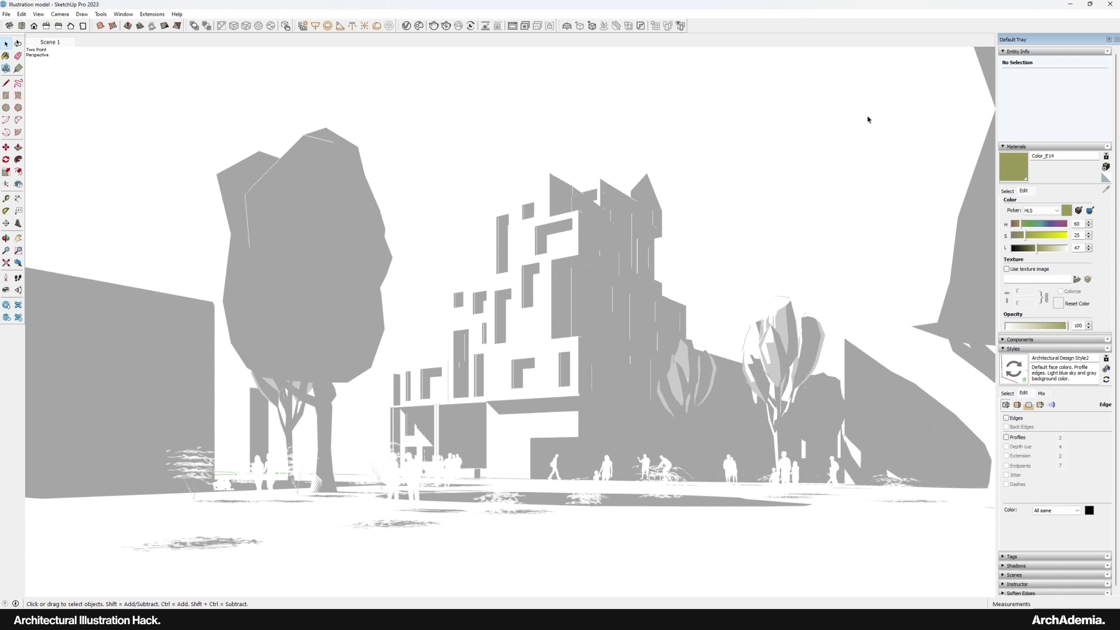
Switch to Photoshop, replace the open Illustration model.jpg with the new export, and copy its image into the line drawing document
left_click(1069, 4)
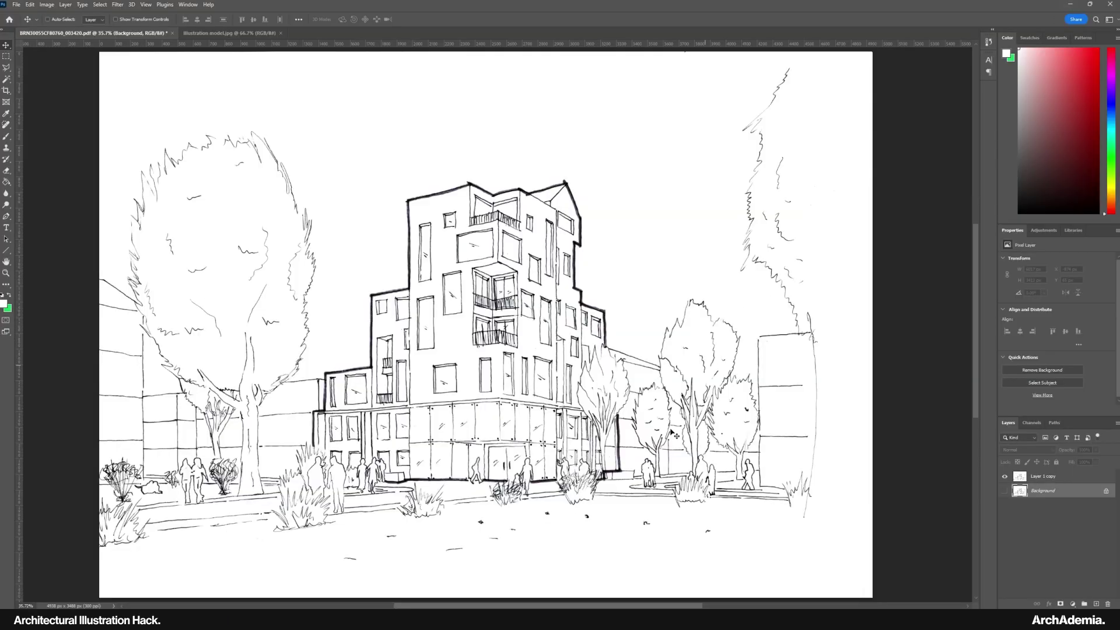
left_click(281, 33)
left_click(441, 618)
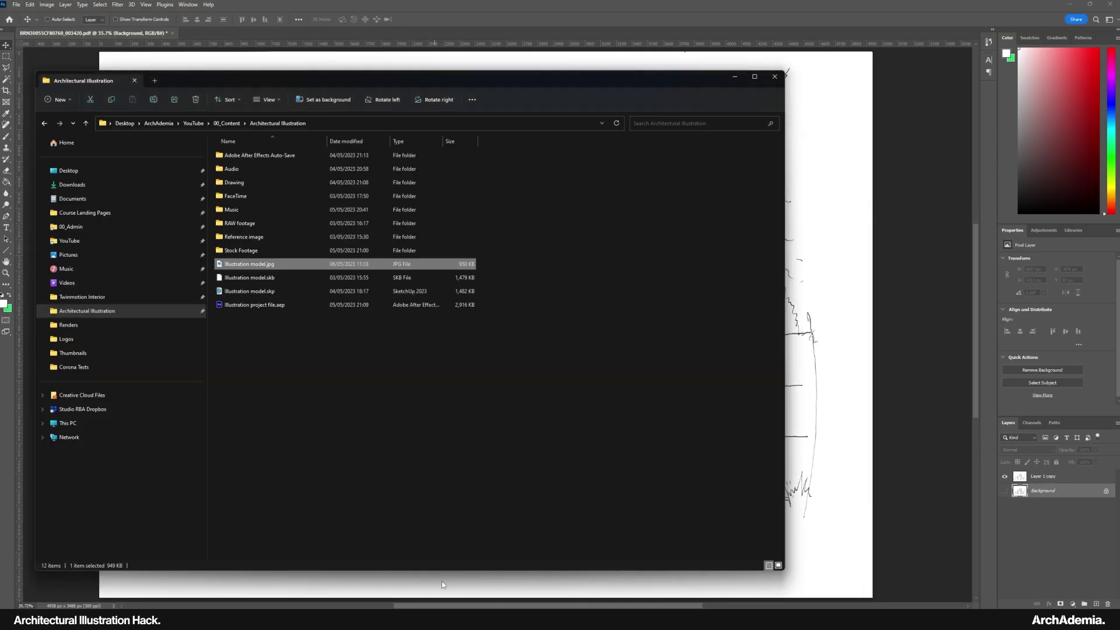
double_click(245, 264)
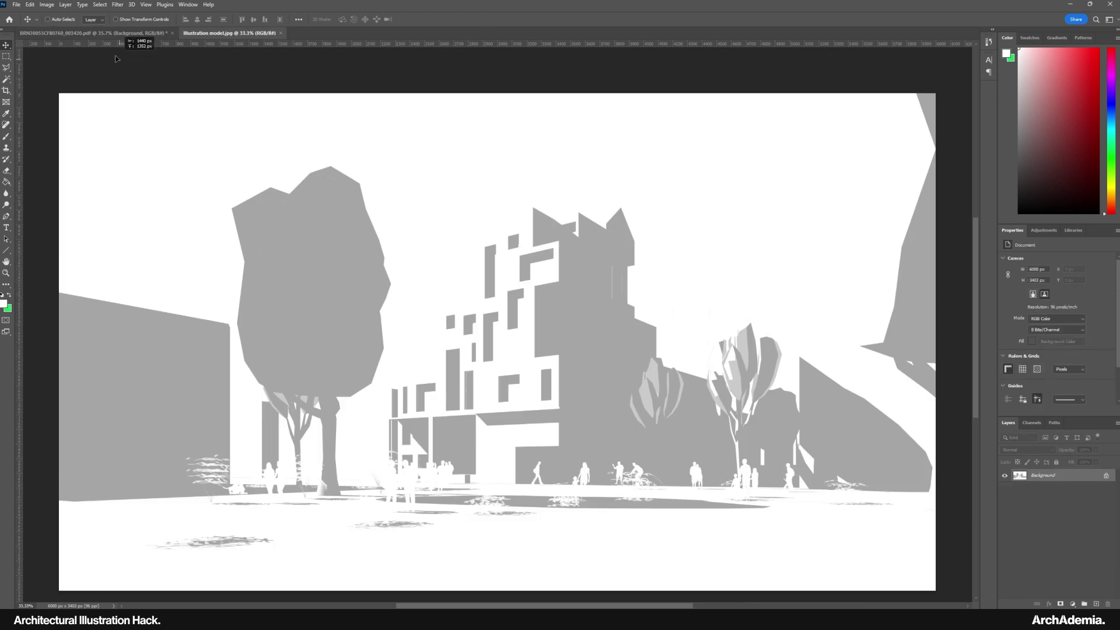
mouse_move(116, 58)
left_mouse_down()
mouse_move(96, 35)
mouse_move(321, 269)
left_mouse_up()
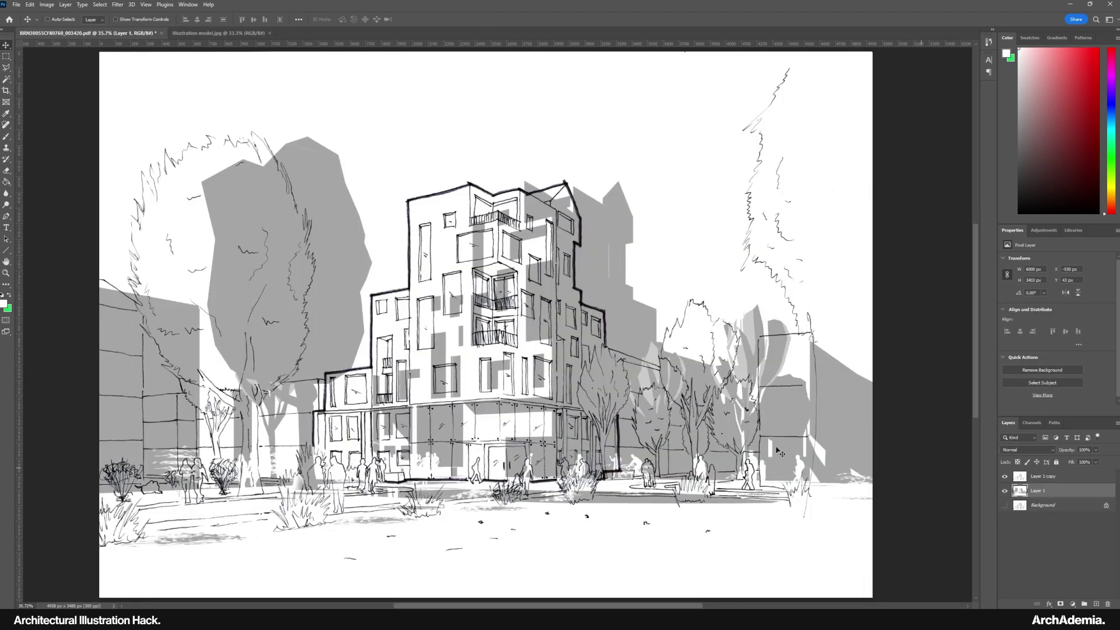
Move and nudge the shadow layer until its shadows line up with the building's outlines and windows in the drawing
left_click_drag(625, 428, 570, 428)
key("Down")
key("Down")
key("Down")
key("Down")
key("Down")
key("Down")
key("Left")
key("Left")
key("Left")
key("Left")
key("Left")
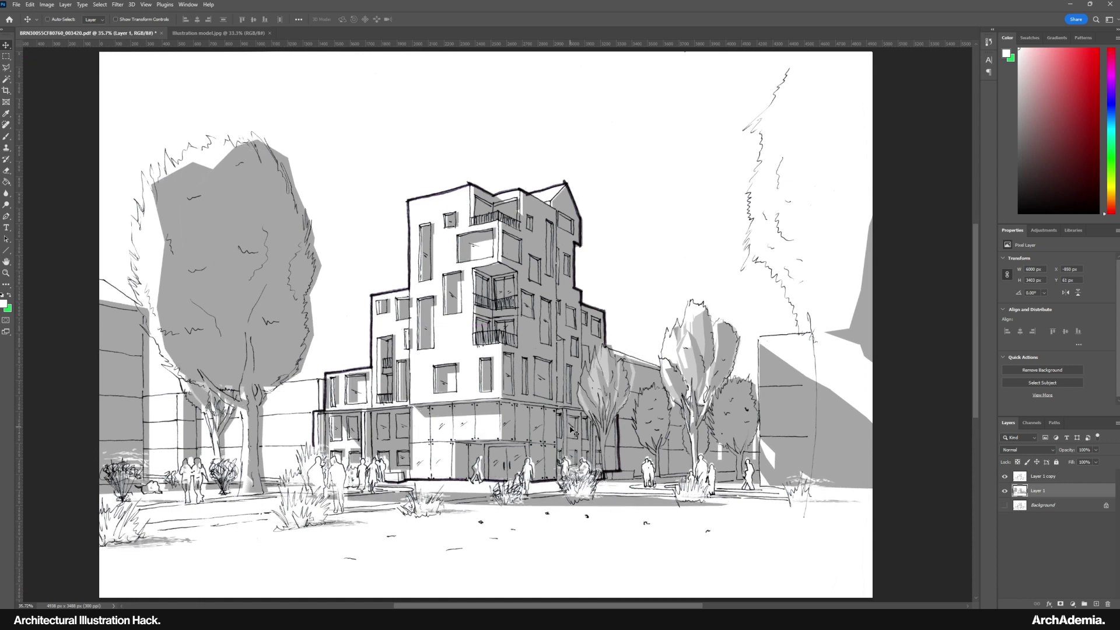
key("Down")
key("Down")
key("Down")
key("Down")
key("Down")
key("Down")
key("Left")
key("Left")
key("Left")
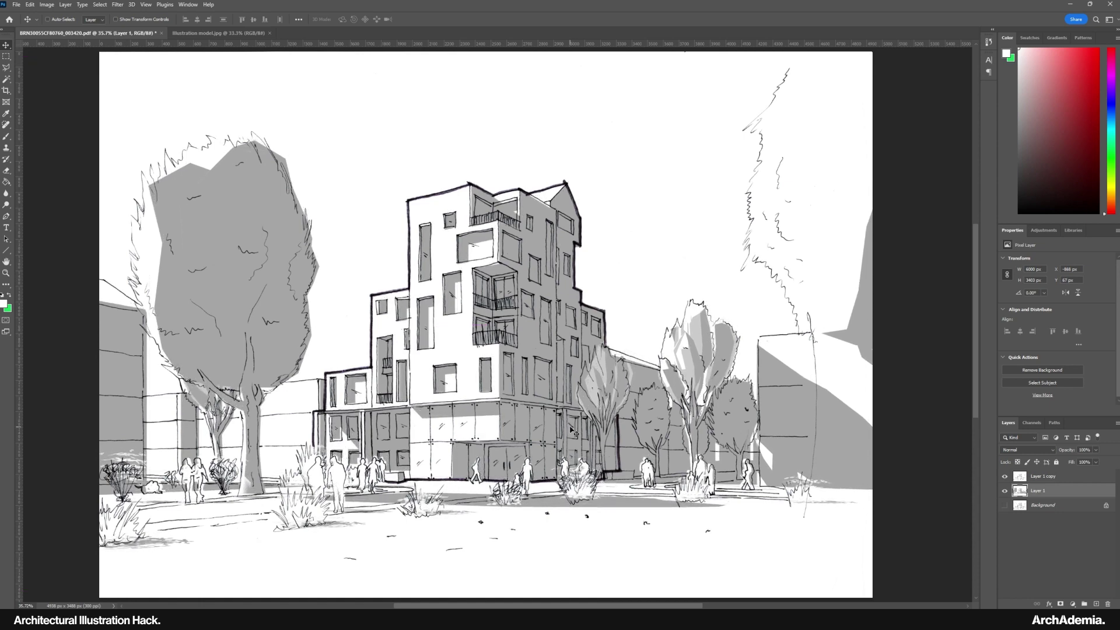
left_click_drag(572, 430, 571, 431)
key("Down")
key("Down")
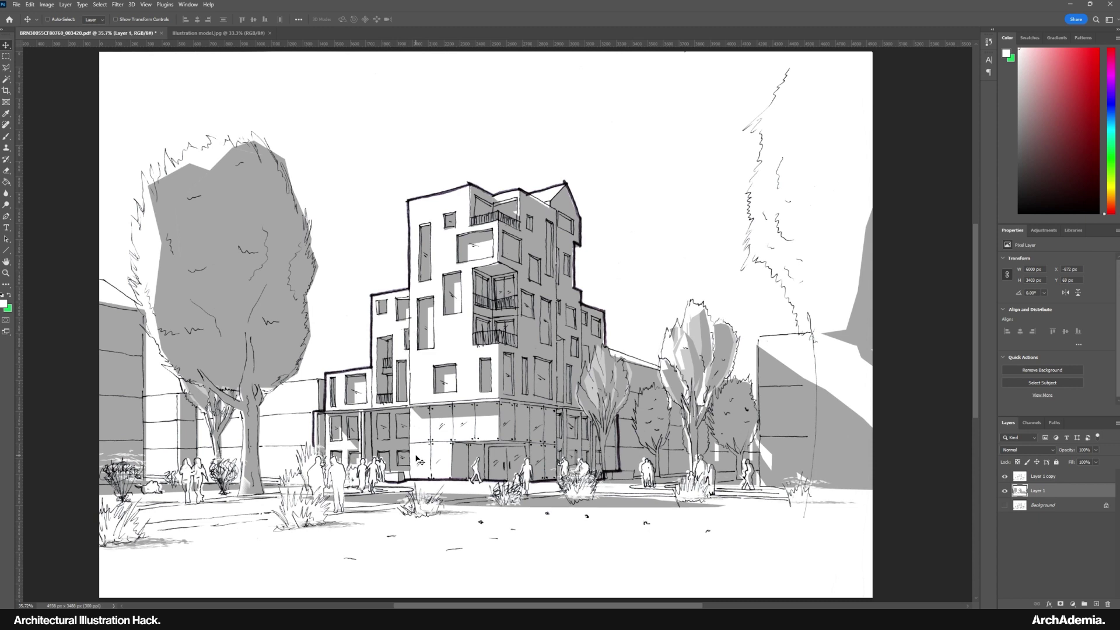
key("Left")
key("Left")
key("Right")
Apply a Gaussian Blur with a 2-pixel radius to the shadow layer, checking the reference image for edge softness
left_click_drag(444, 417, 443, 413)
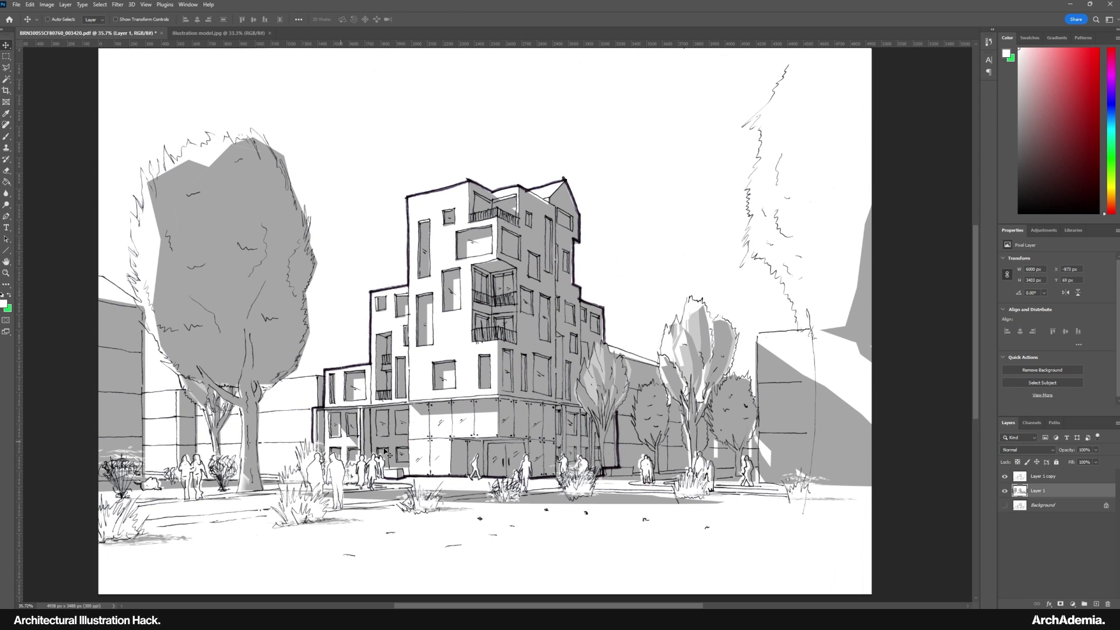
left_click_drag(542, 465, 539, 458)
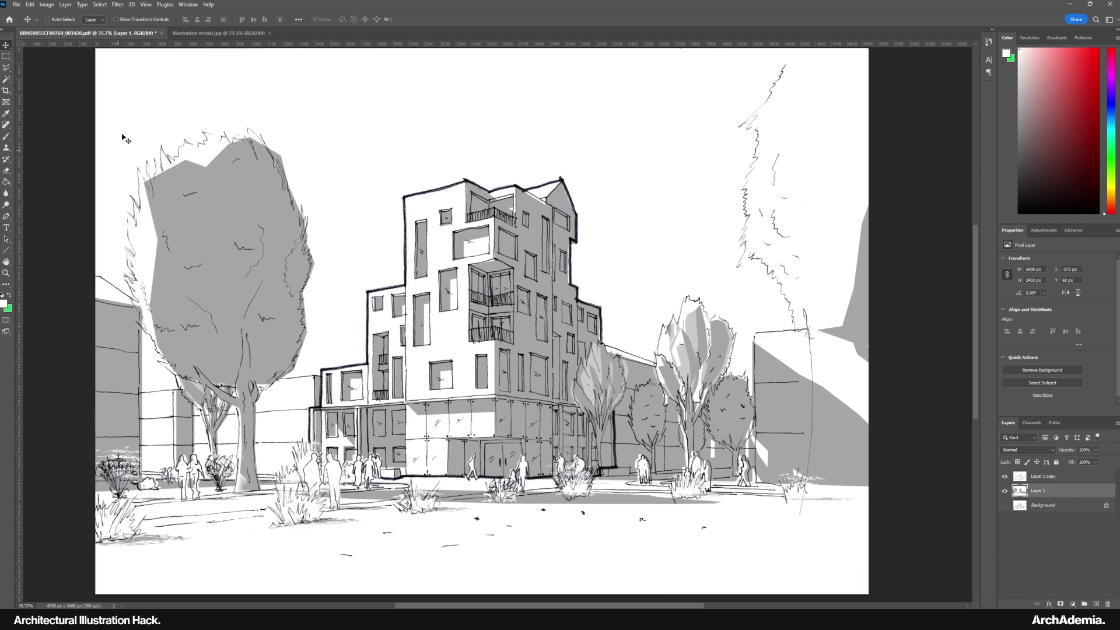
left_click(118, 5)
mouse_move(146, 118)
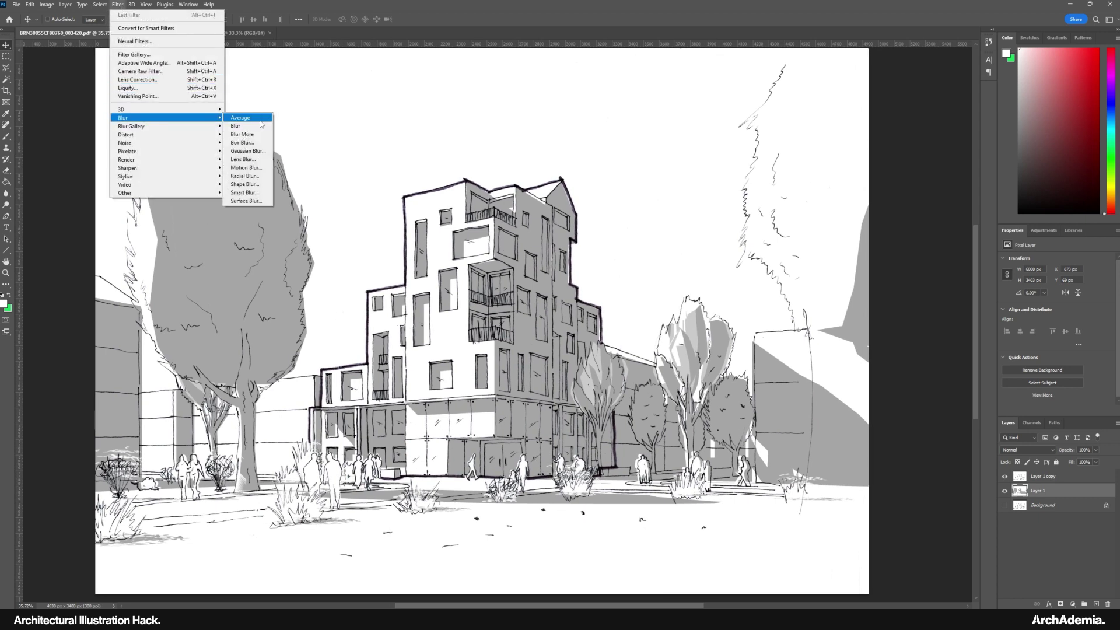
left_click(249, 151)
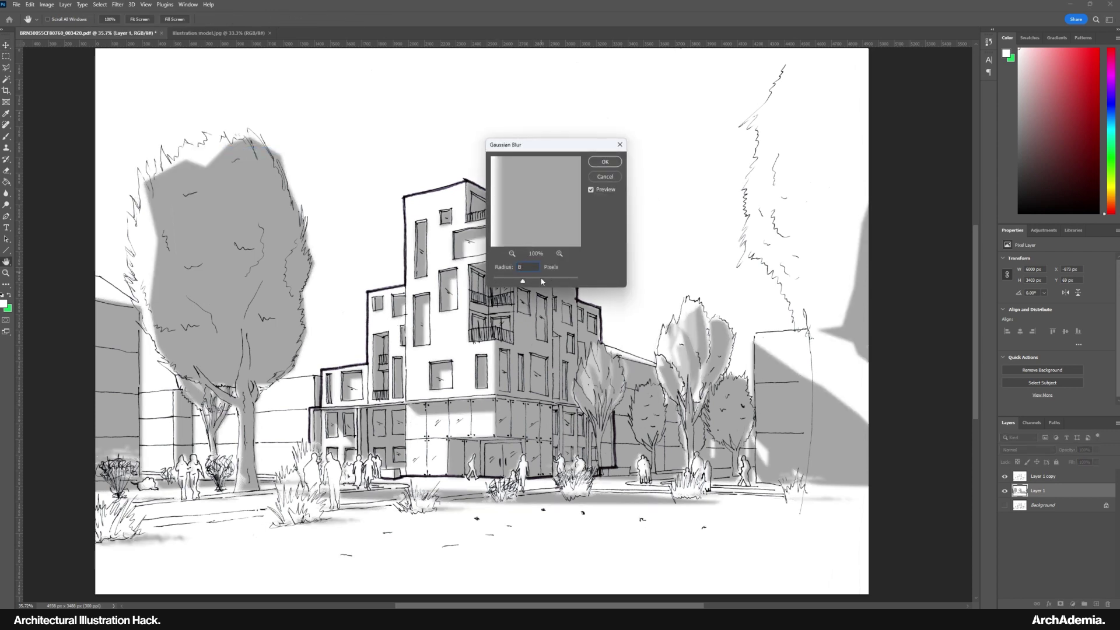
mouse_move(840, 620)
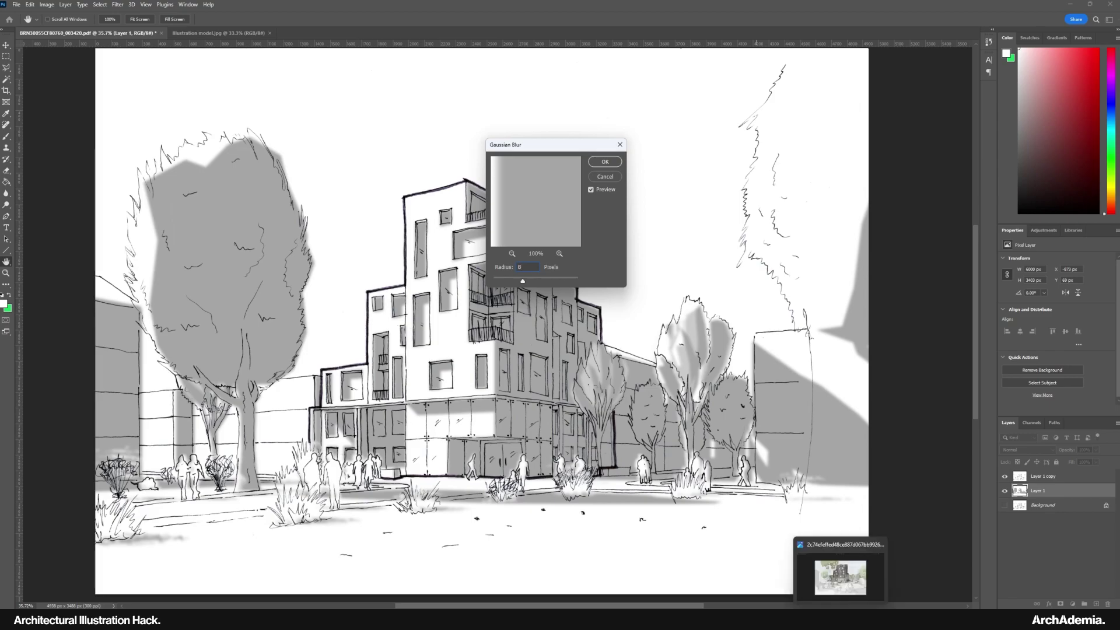
left_click(840, 583)
key("alt+Tab")
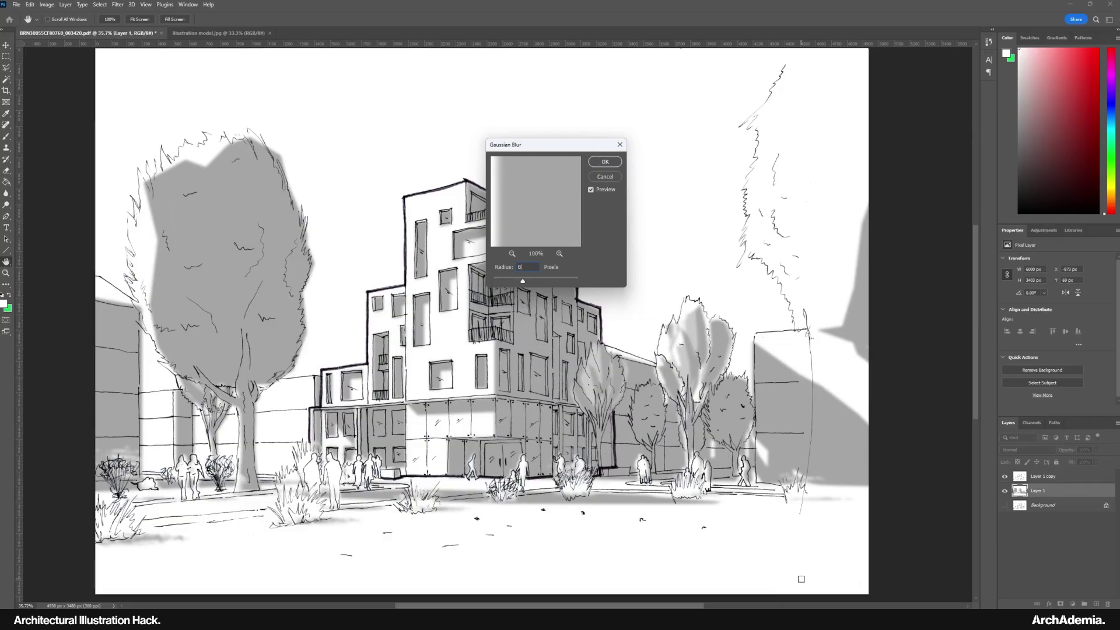
key("alt+Tab")
key("alt+Tab")
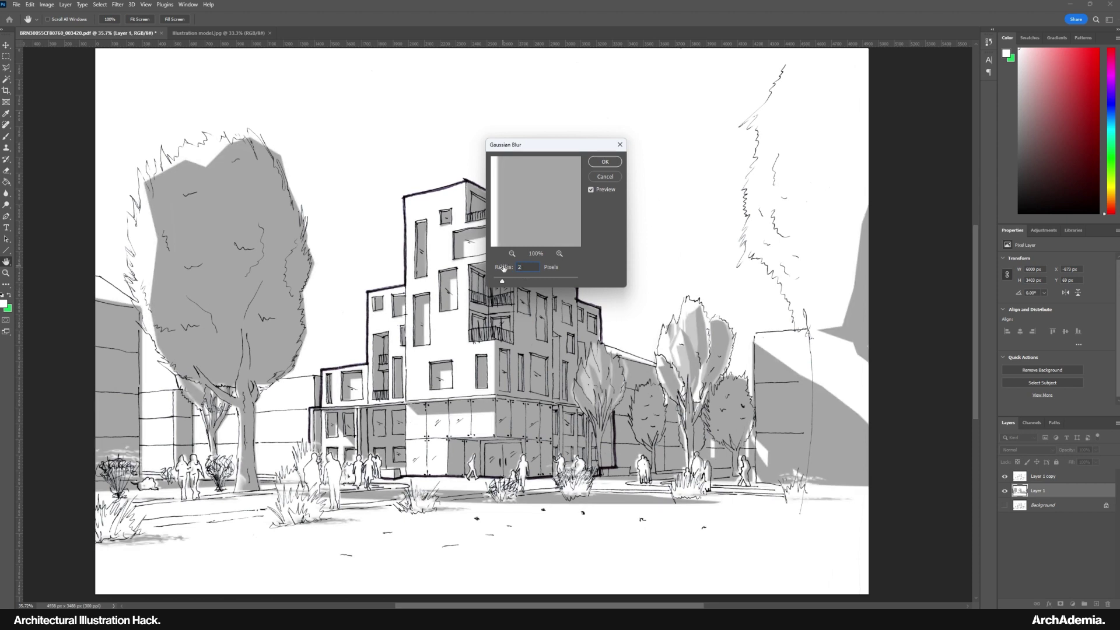
left_click(604, 162)
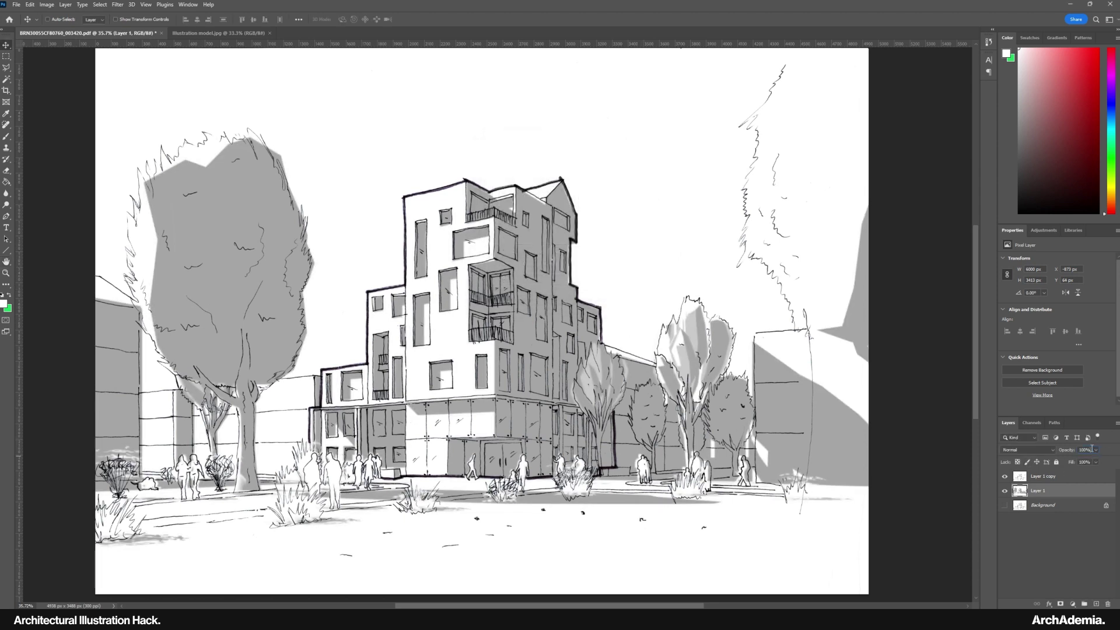
Set the shadow layer's opacity to 25%
left_click(1090, 450)
type("25")
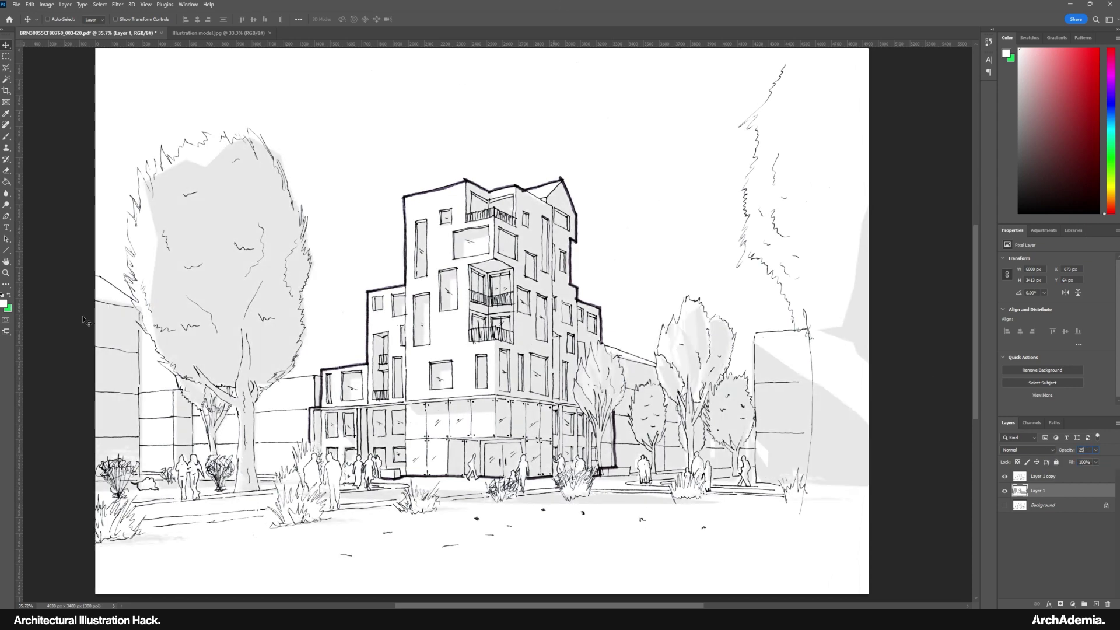
left_click(6, 272)
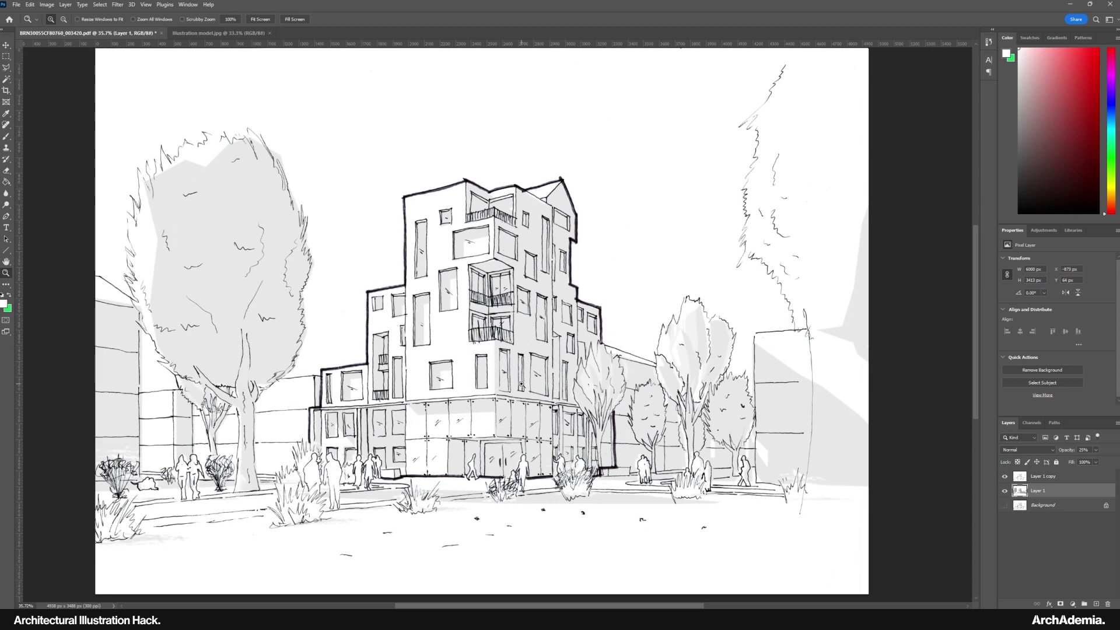
left_click_drag(515, 385, 516, 384)
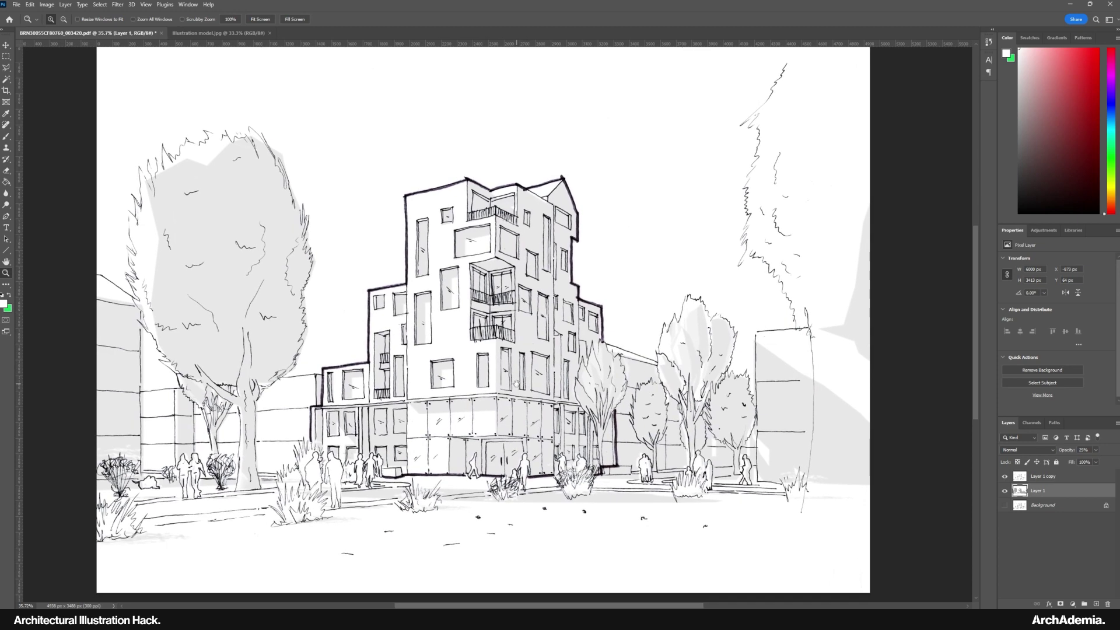
Save the document in Photoshop format as Illustration in the Drawing folder, with maximum compatibility
left_click(17, 4)
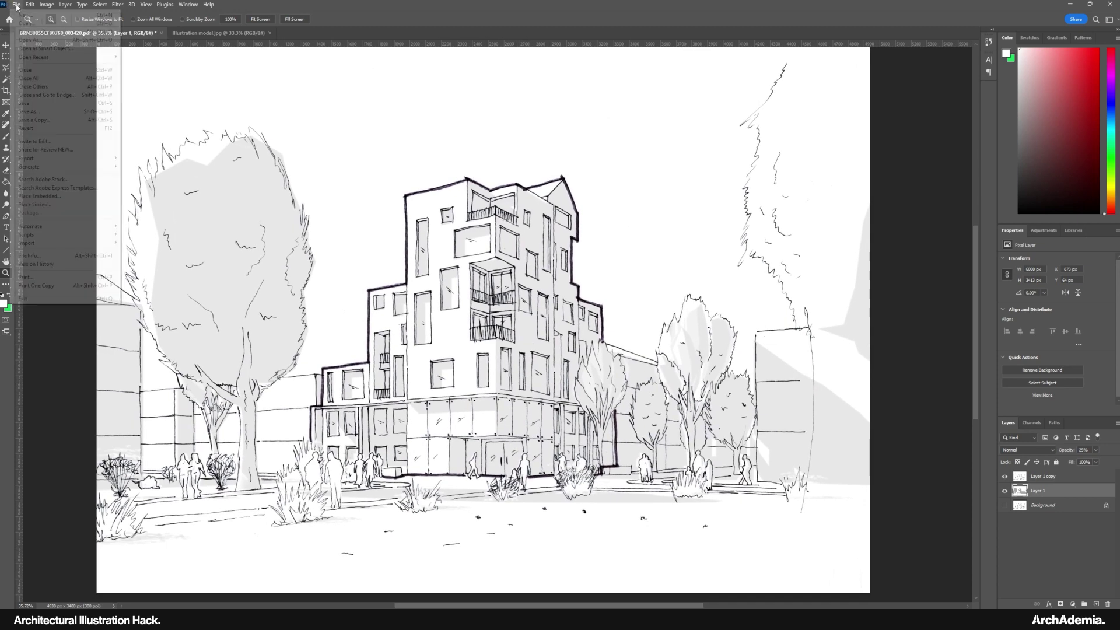
left_click(27, 112)
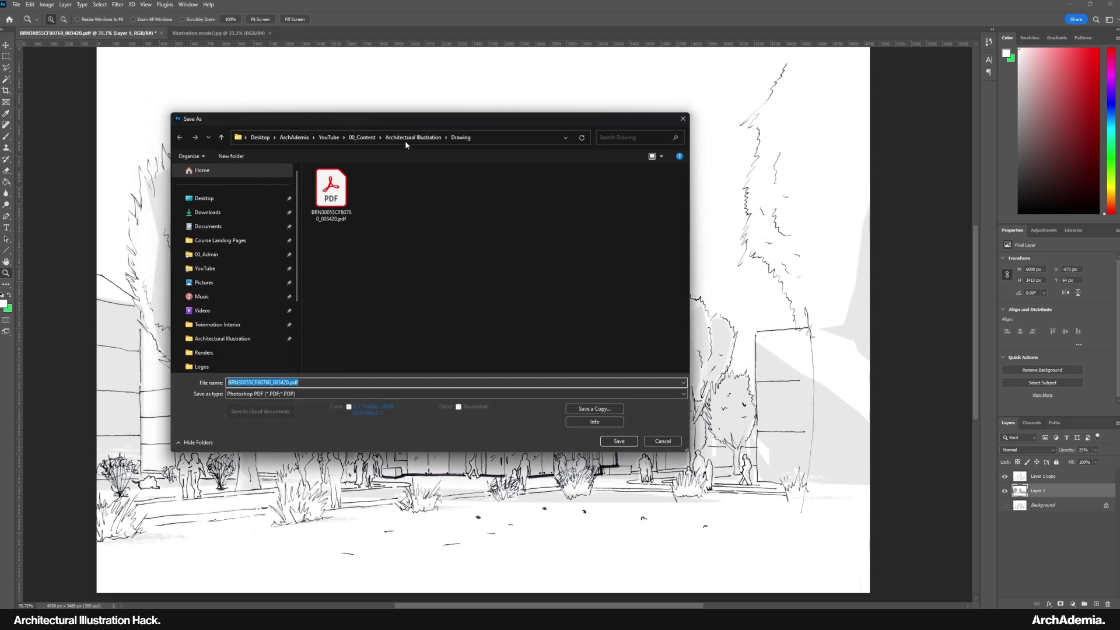
left_click(373, 393)
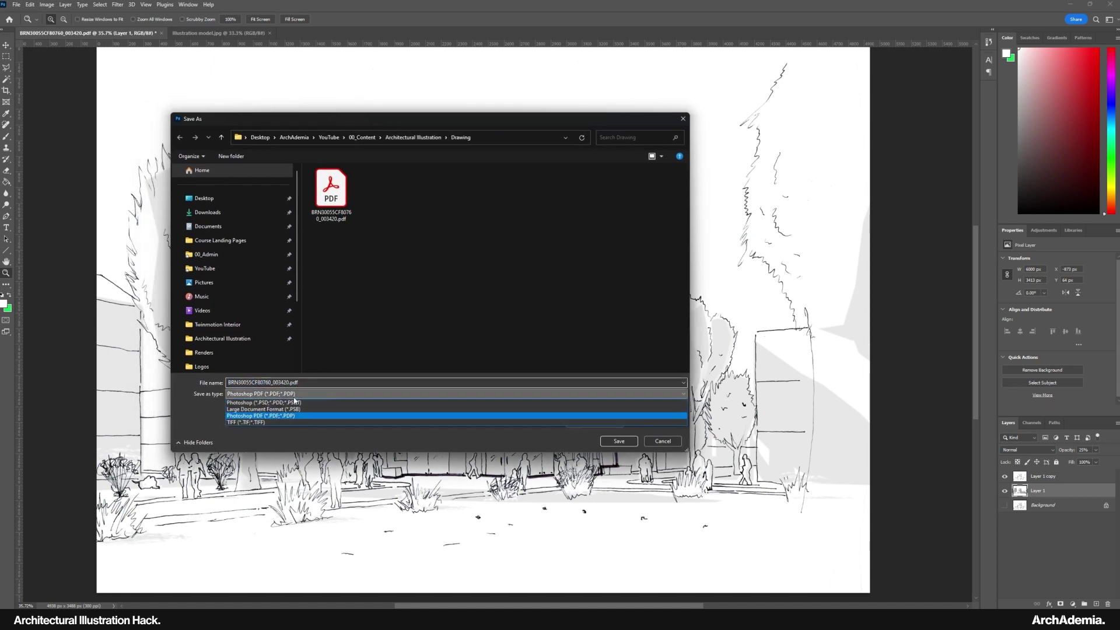
left_click(310, 401)
key("ctrl+a")
type("Ill")
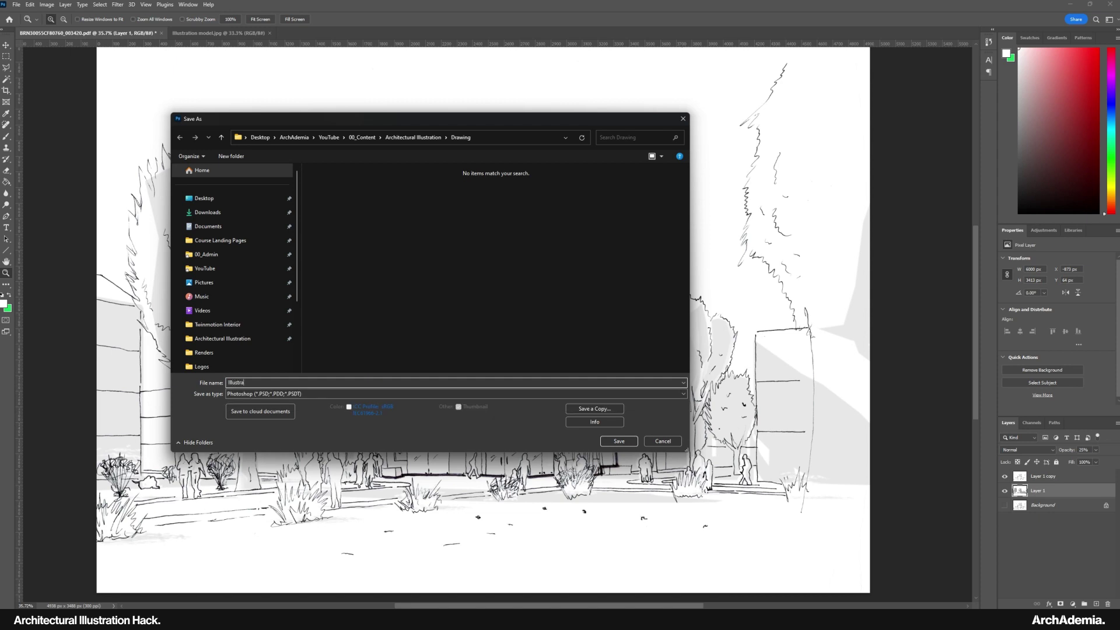
key("Return")
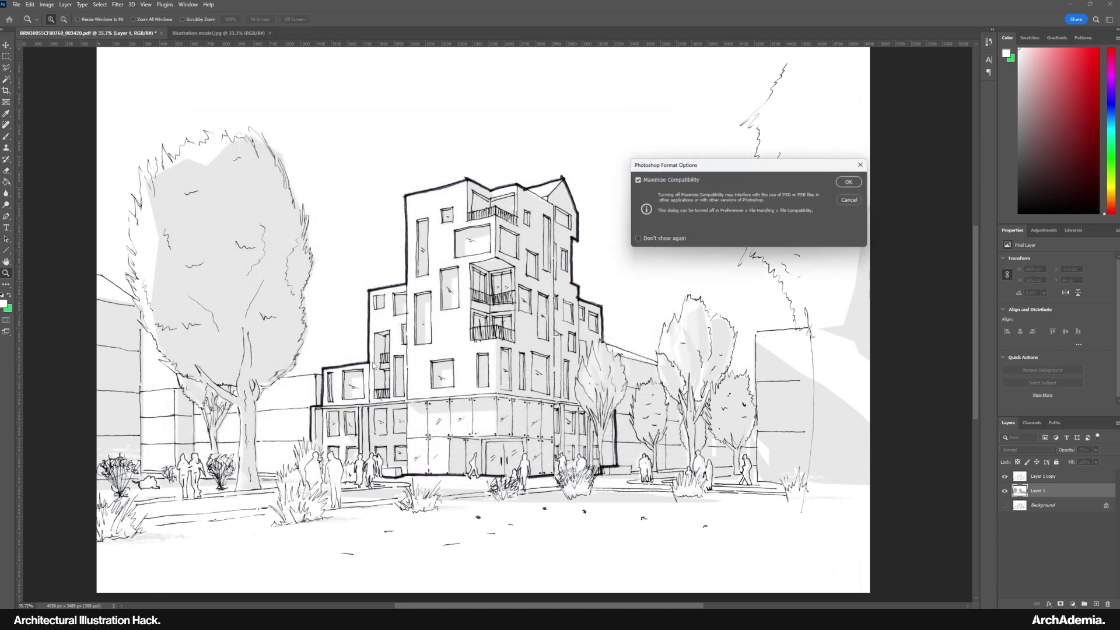
left_click(850, 181)
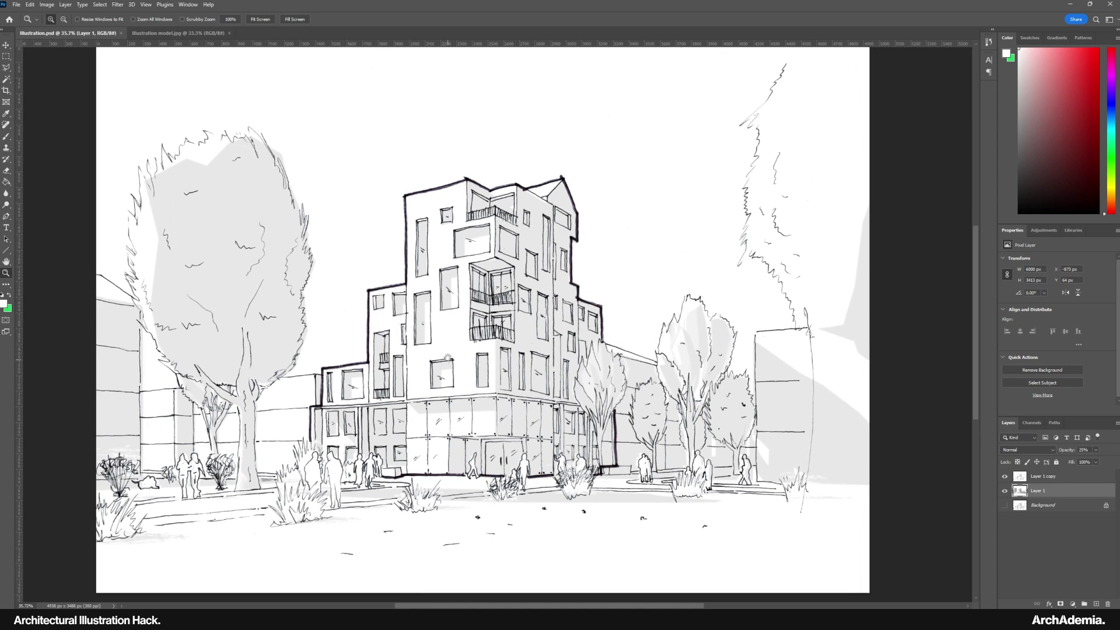
Examine the reference illustration's facade materials, windows and tree colouring up close, and close the image viewer
left_click_drag(448, 357, 454, 340)
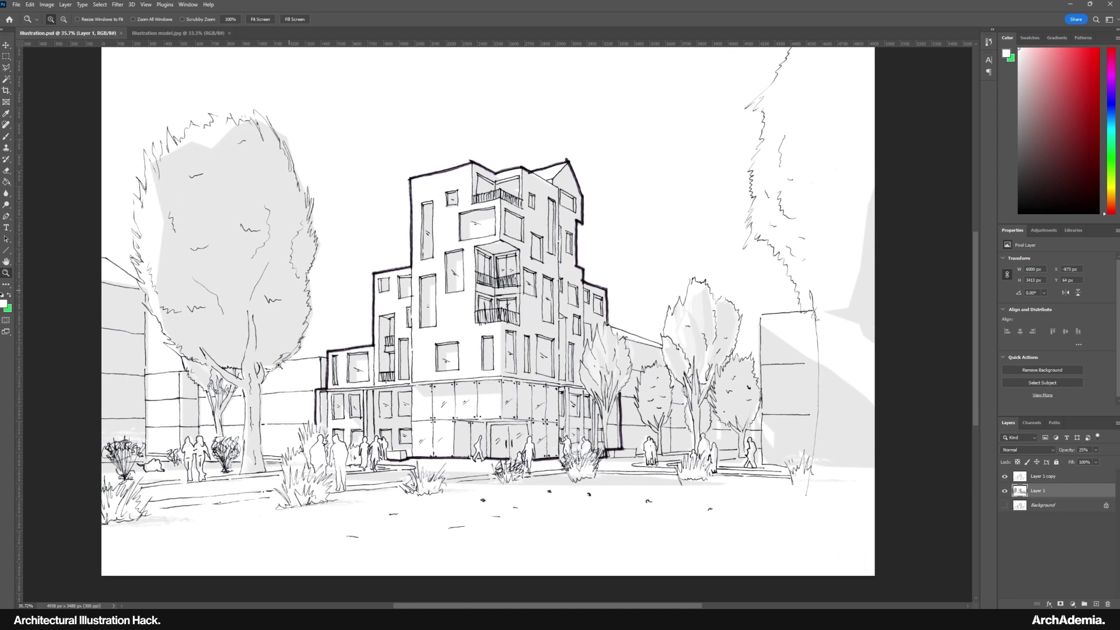
left_click_drag(470, 404, 469, 409)
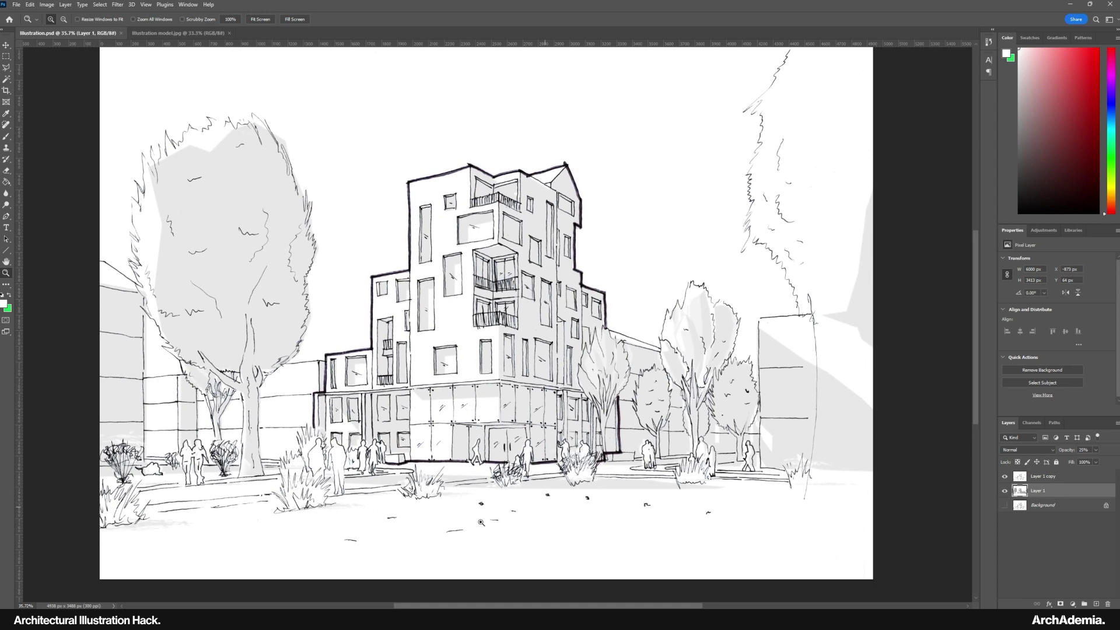
left_click(802, 619)
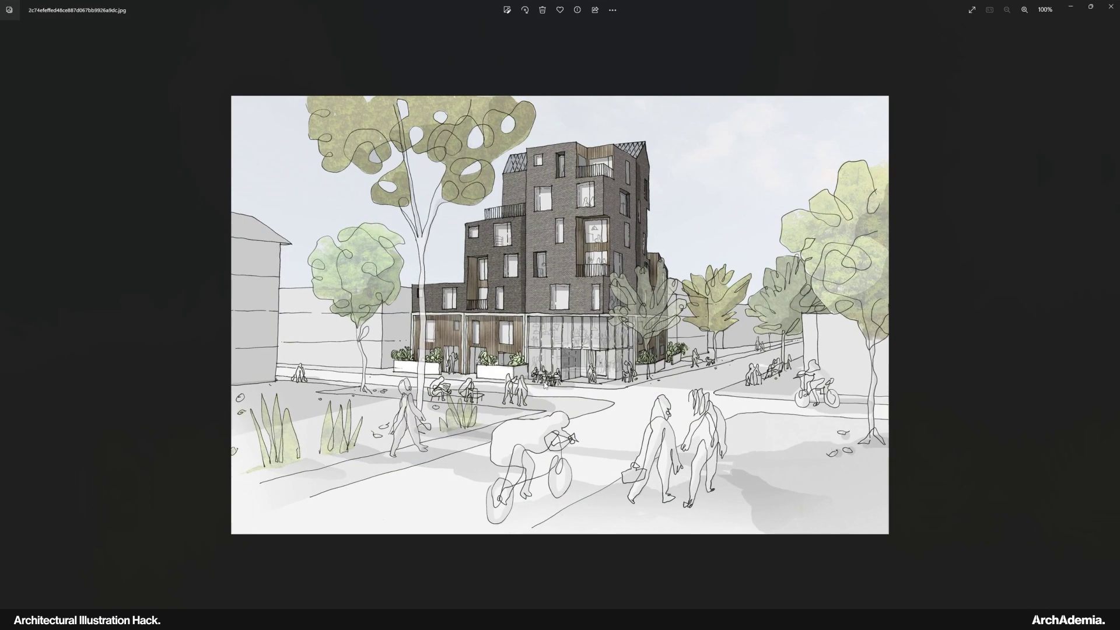
scroll(586, 255, "up", 5)
scroll(585, 255, "down", 2)
scroll(445, 273, "up", 3)
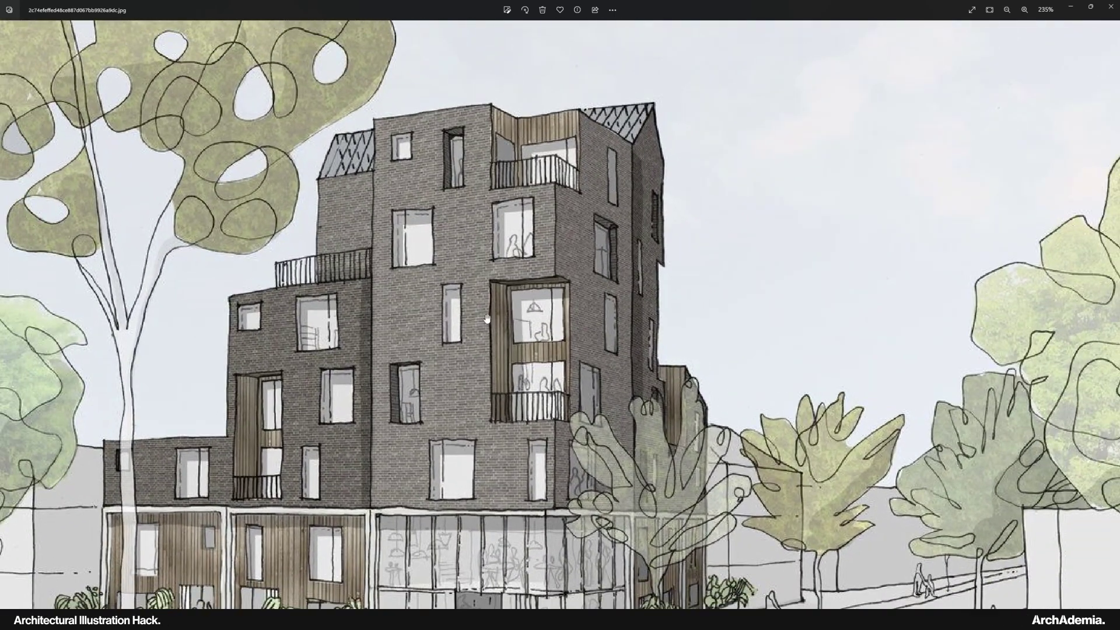
scroll(498, 344, "down", 3)
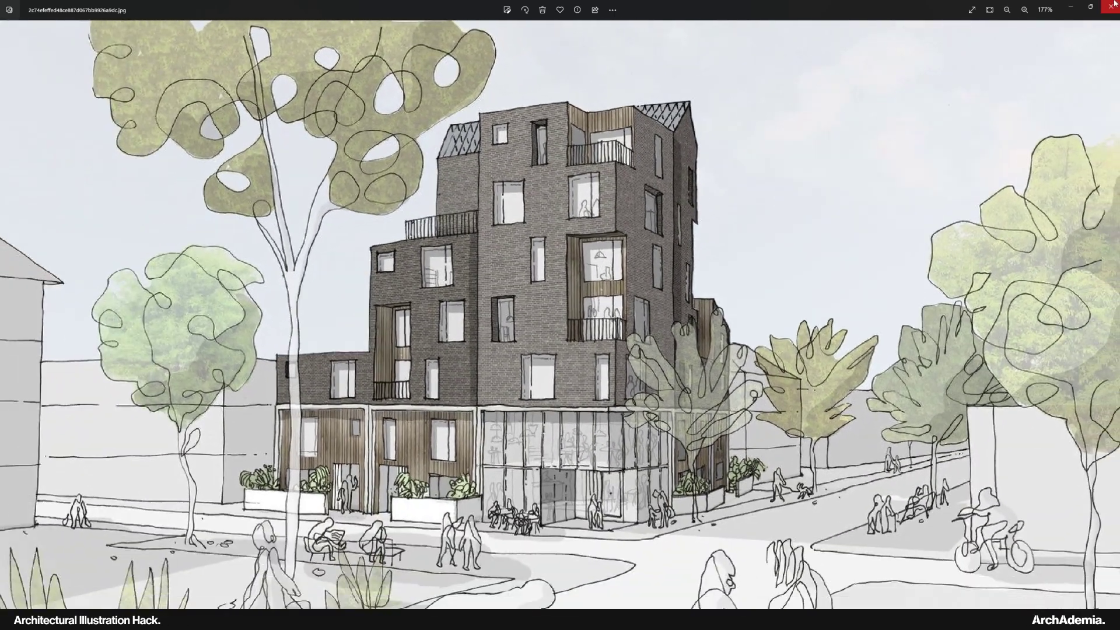
left_click(1114, 4)
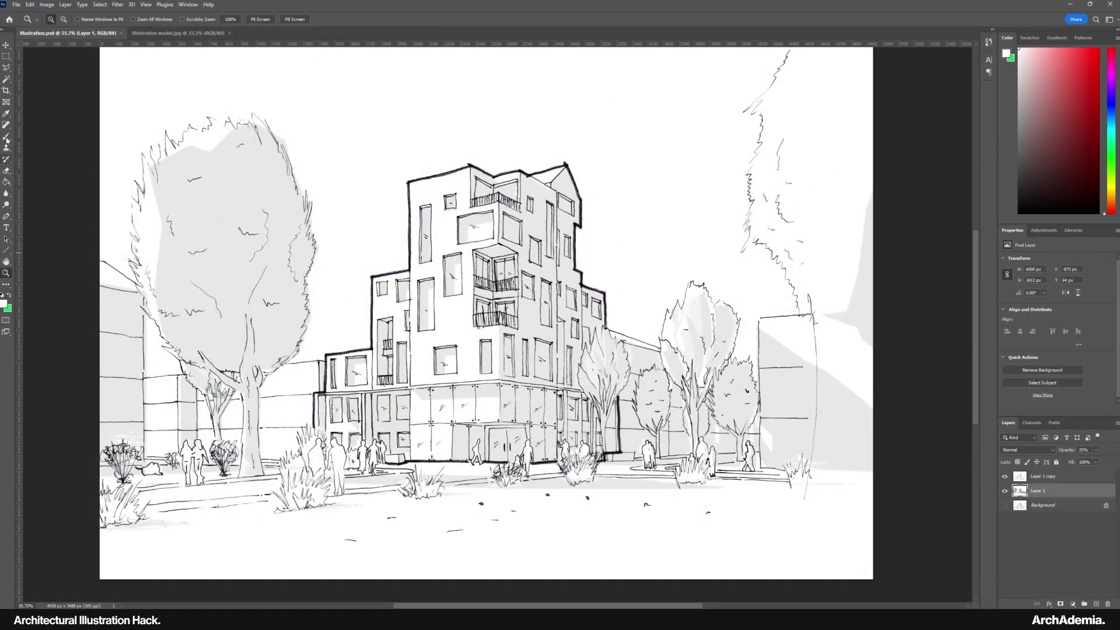
Set the foreground colour to the bright grass green 65ac12
left_click(4, 302)
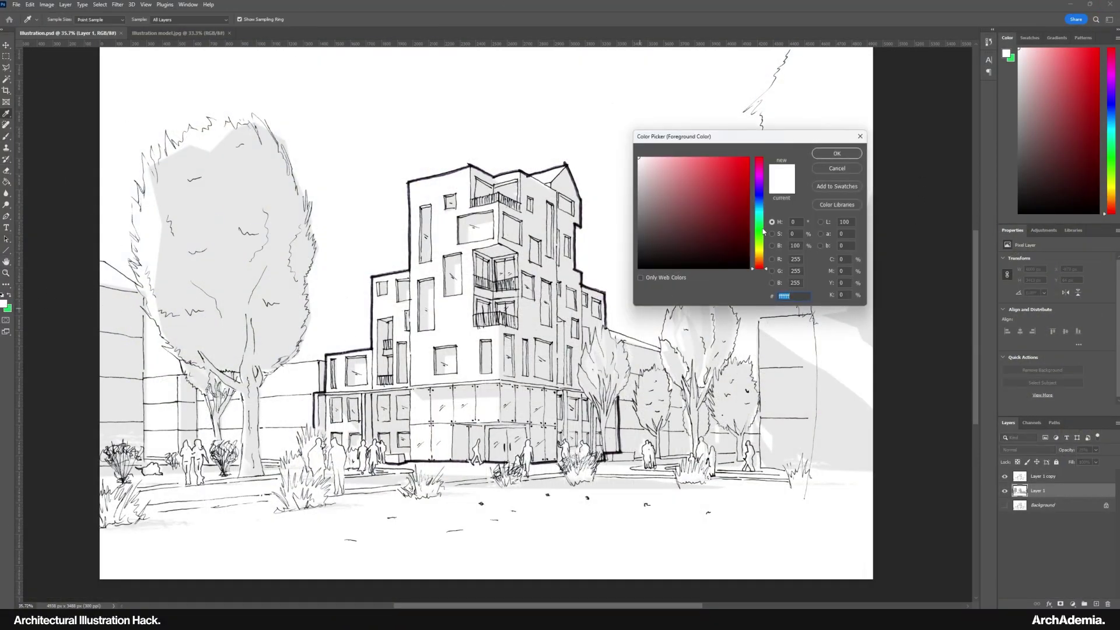
left_click_drag(762, 230, 763, 242)
left_click_drag(740, 201, 743, 200)
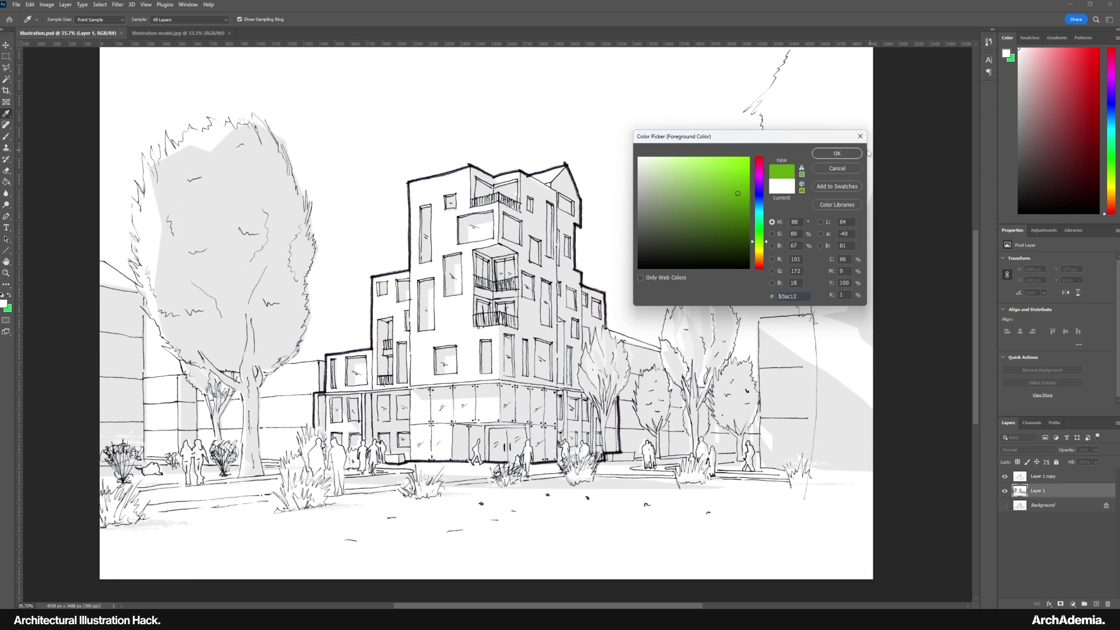
left_click(837, 153)
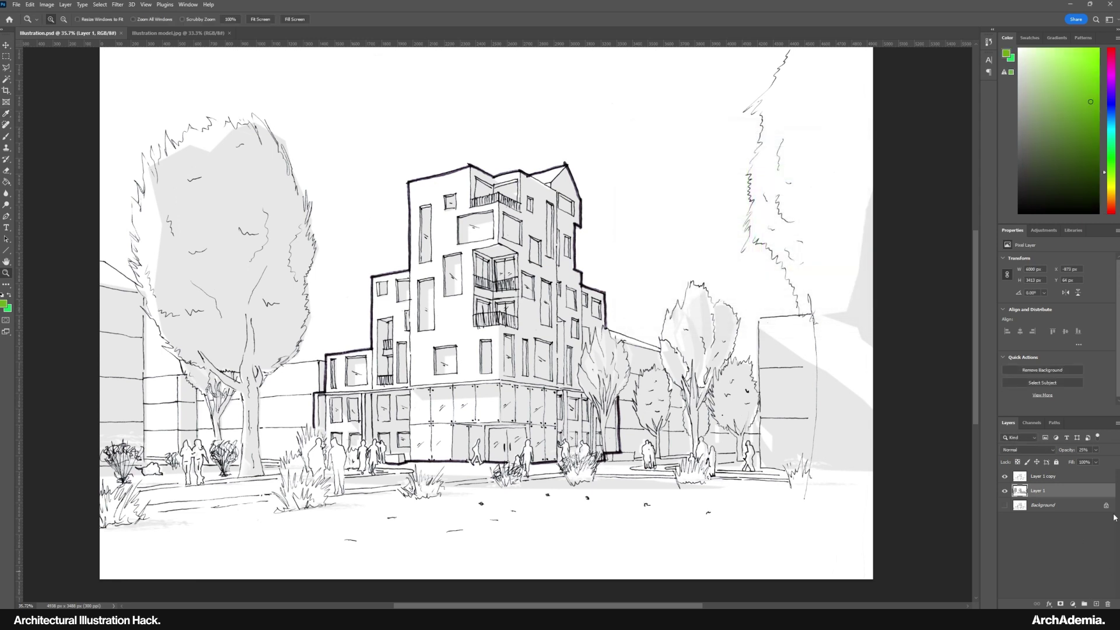
Create a layer group named Grass above the shadow layer and add a new empty layer inside it for brush painting
left_click(1084, 604)
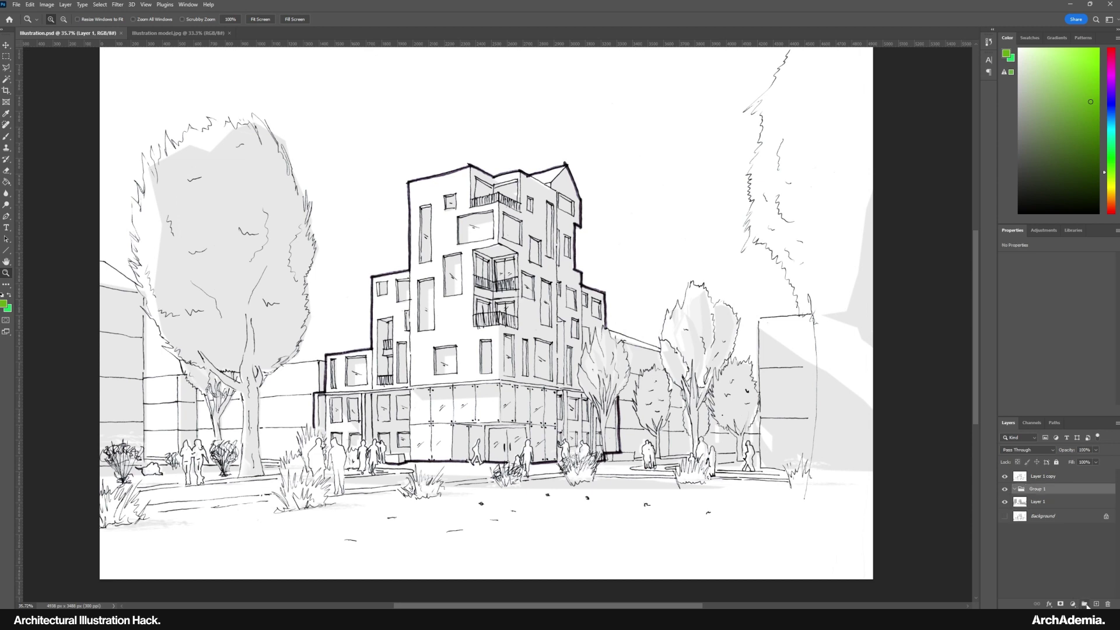
double_click(1038, 489)
key("Return")
key("b")
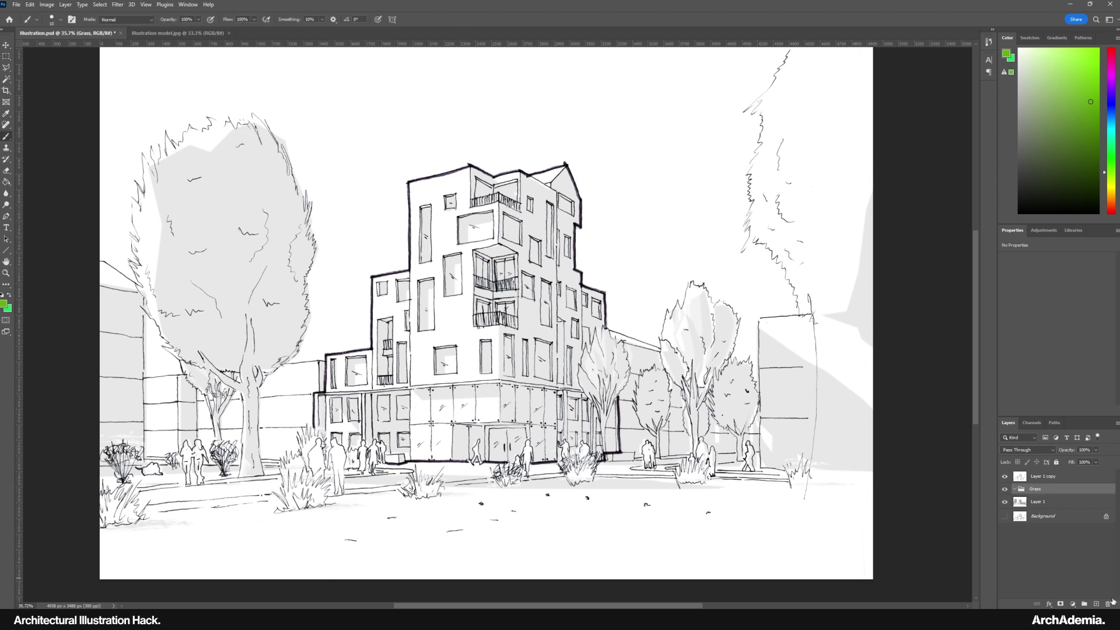
left_click(1095, 603)
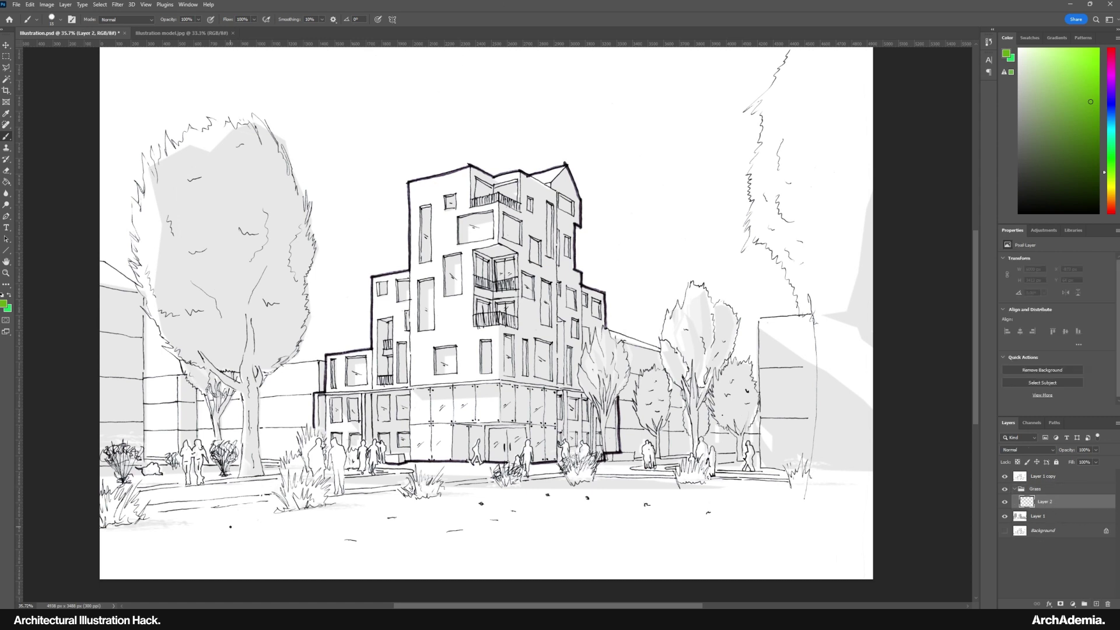
Enlarge the brush to 175 px, try a green stroke across the foreground lawn and undo it
key("bracketright")
key("bracketright")
key("bracketright")
key("bracketright")
key("bracketright")
key("bracketright")
key("bracketright")
key("bracketright")
mouse_move(190, 545)
left_mouse_down()
mouse_move(126, 550)
mouse_move(575, 502)
left_mouse_up()
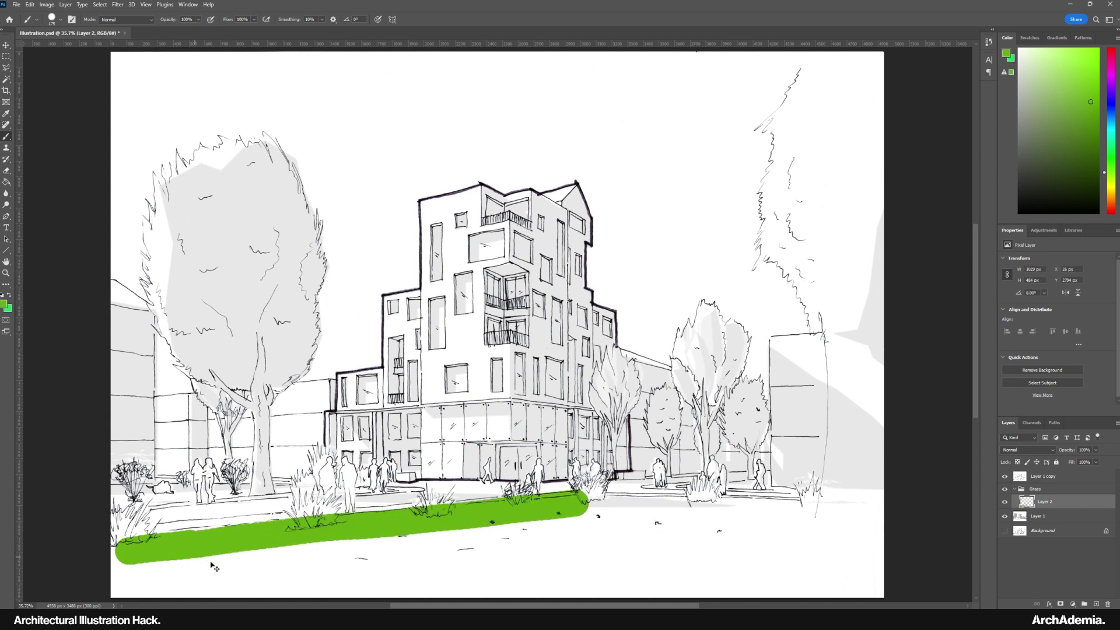
key("ctrl+z")
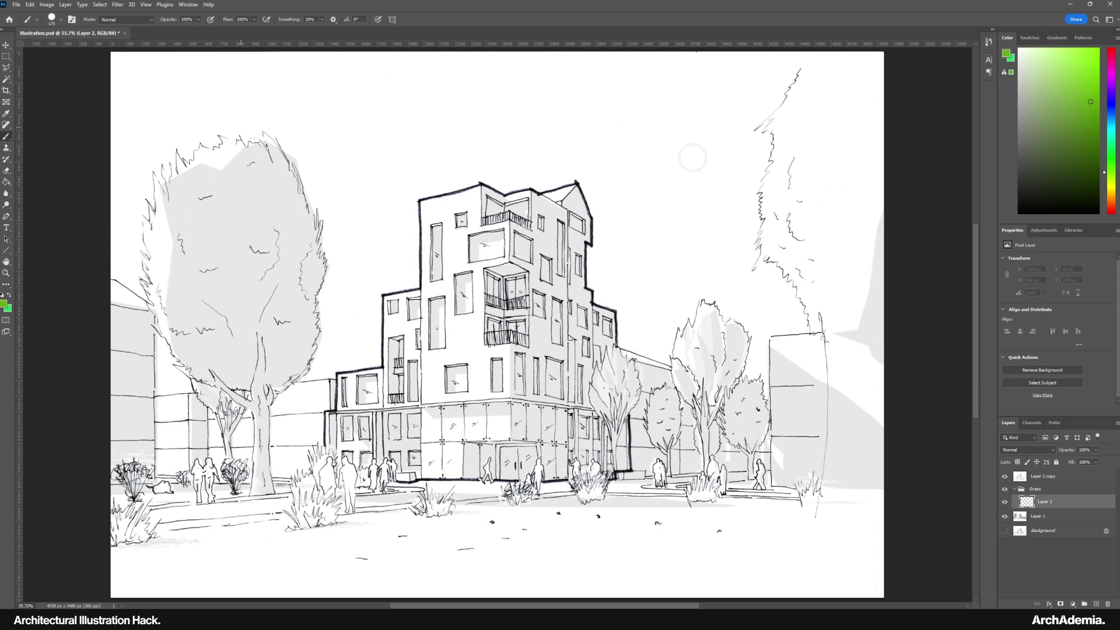
Reduce the brush tip's spacing to its minimum in the brush settings for smoother strokes
left_click(126, 6)
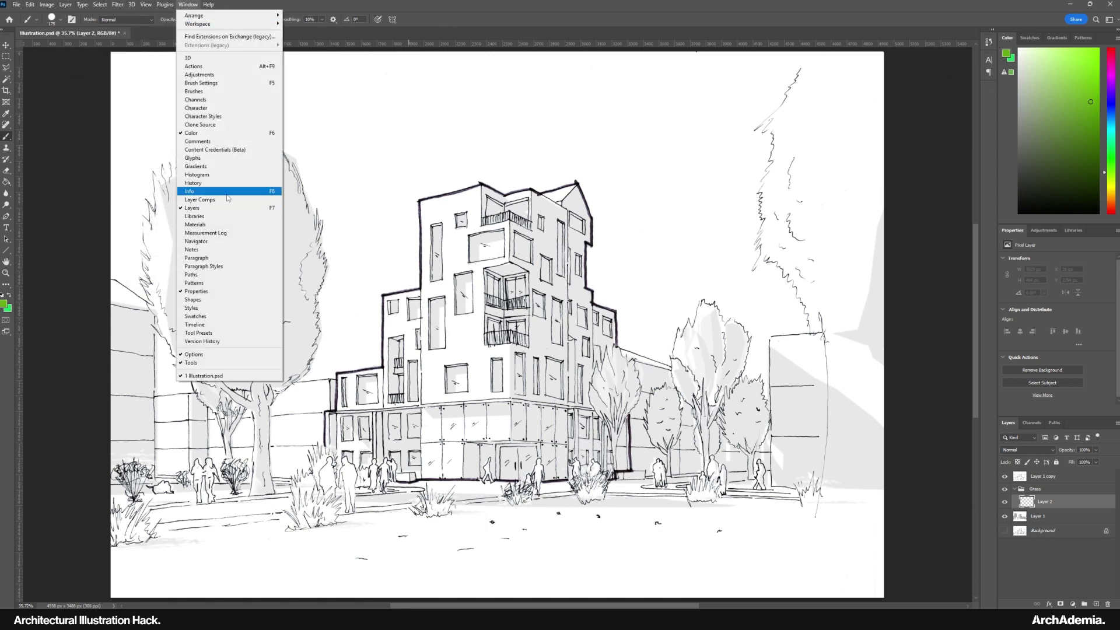
left_click(200, 82)
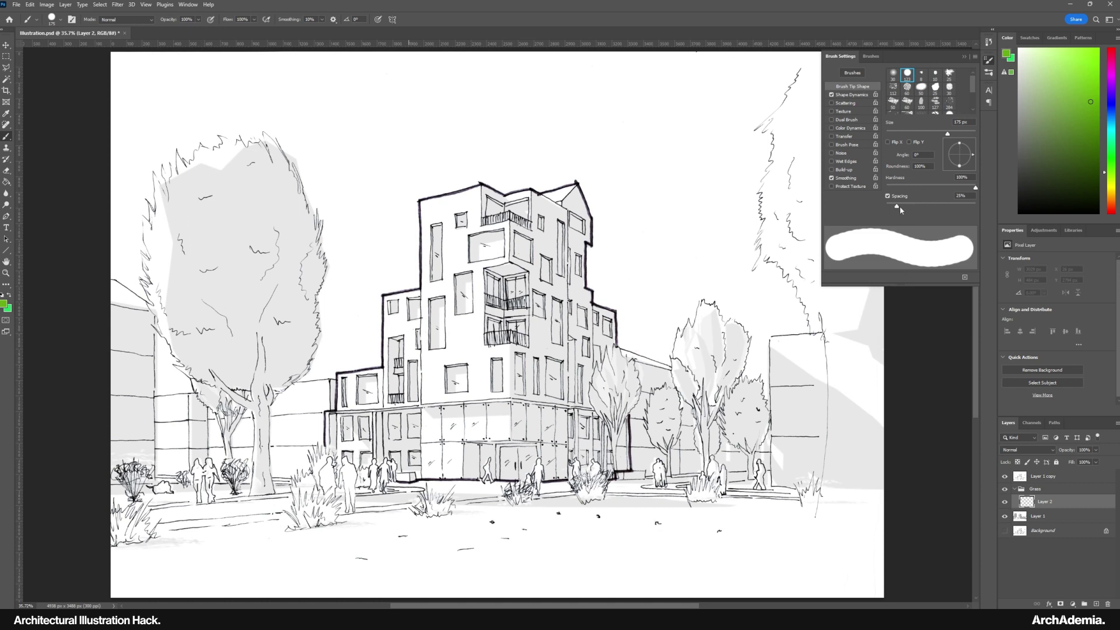
left_click_drag(896, 206, 881, 206)
left_click(965, 56)
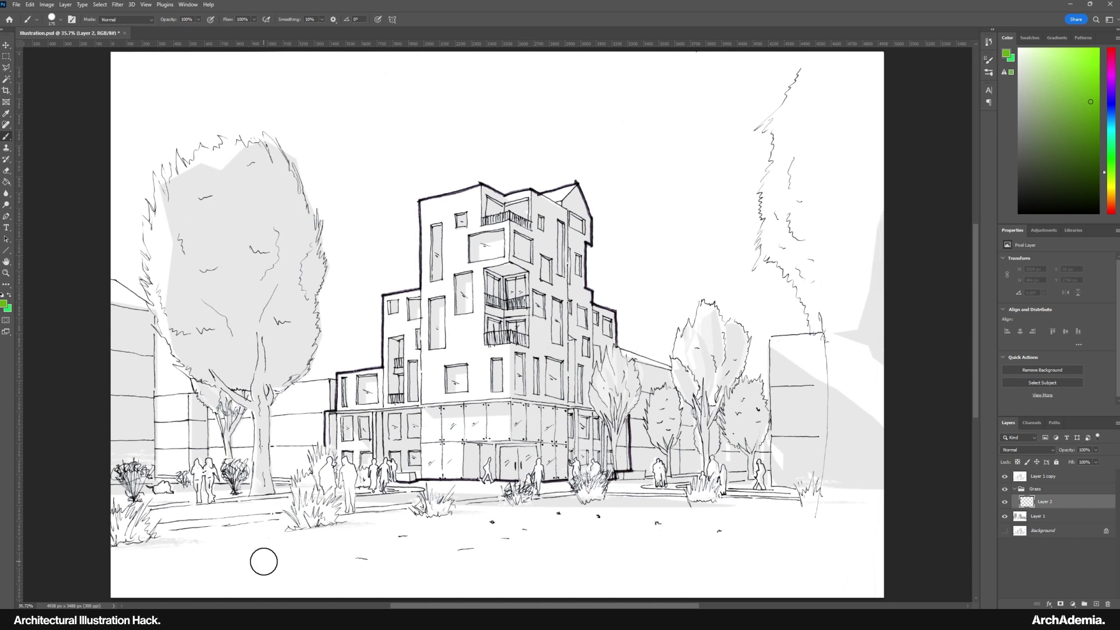
Paint the foreground lawn green in broad overlapping strokes across the image, adding loose round dabs beyond its edges
mouse_move(175, 544)
left_mouse_down()
mouse_move(120, 555)
mouse_move(580, 509)
mouse_move(807, 518)
left_mouse_up()
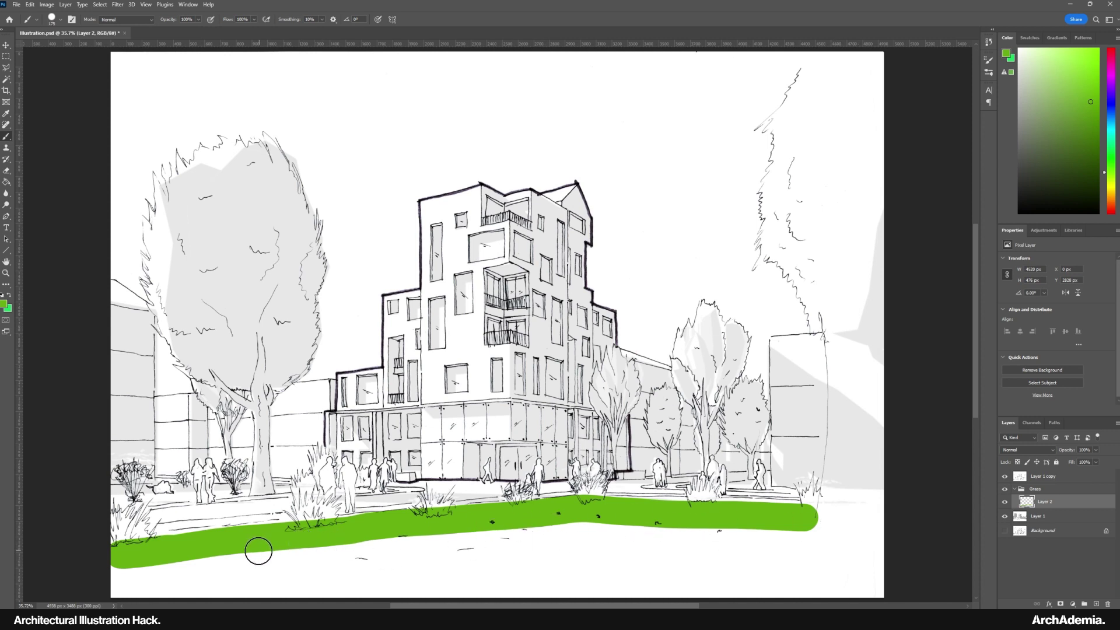
mouse_move(260, 549)
left_mouse_down()
mouse_move(557, 526)
mouse_move(740, 531)
mouse_move(497, 544)
mouse_move(555, 540)
left_mouse_up()
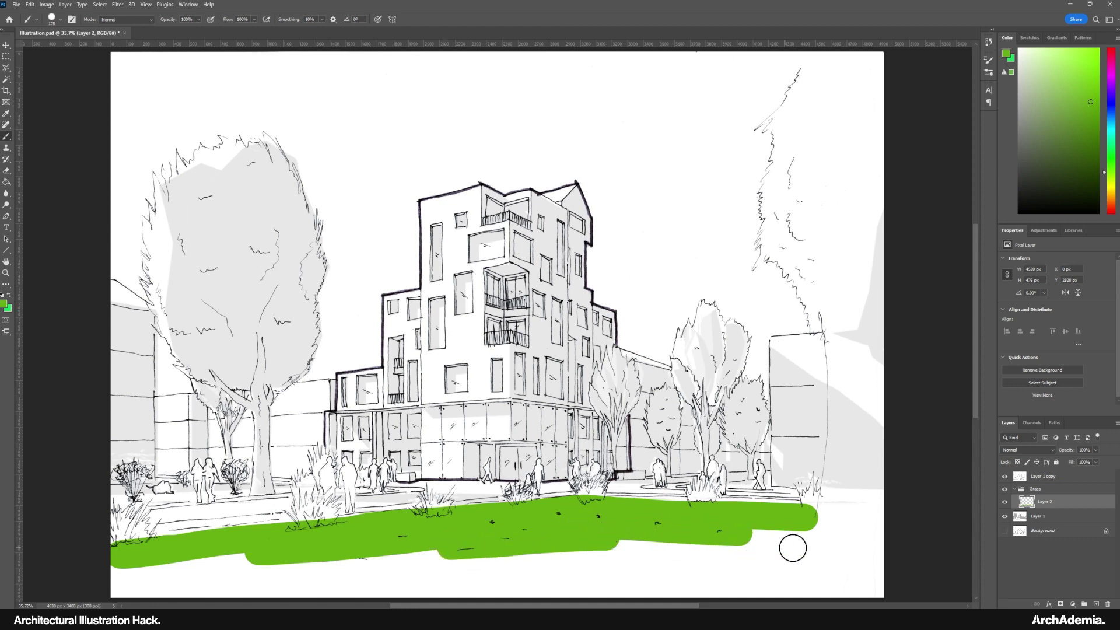
left_click(838, 520)
key("bracketleft")
key("bracketleft")
left_click(770, 545)
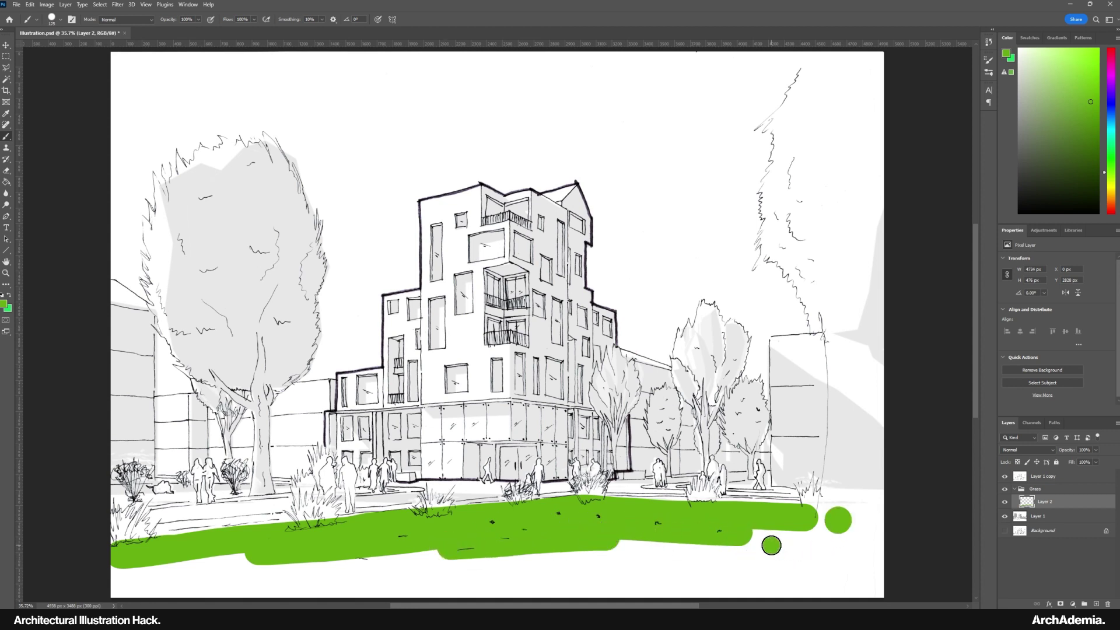
left_click(232, 566)
With a smaller brush, paint green grass strips beneath the shrubs and figures behind the path near the large tree
key("bracketleft")
key("bracketleft")
key("bracketleft")
key("bracketleft")
mouse_move(117, 490)
left_mouse_down()
mouse_move(147, 496)
mouse_move(118, 500)
mouse_move(193, 491)
left_mouse_up()
left_click_drag(213, 496, 227, 492)
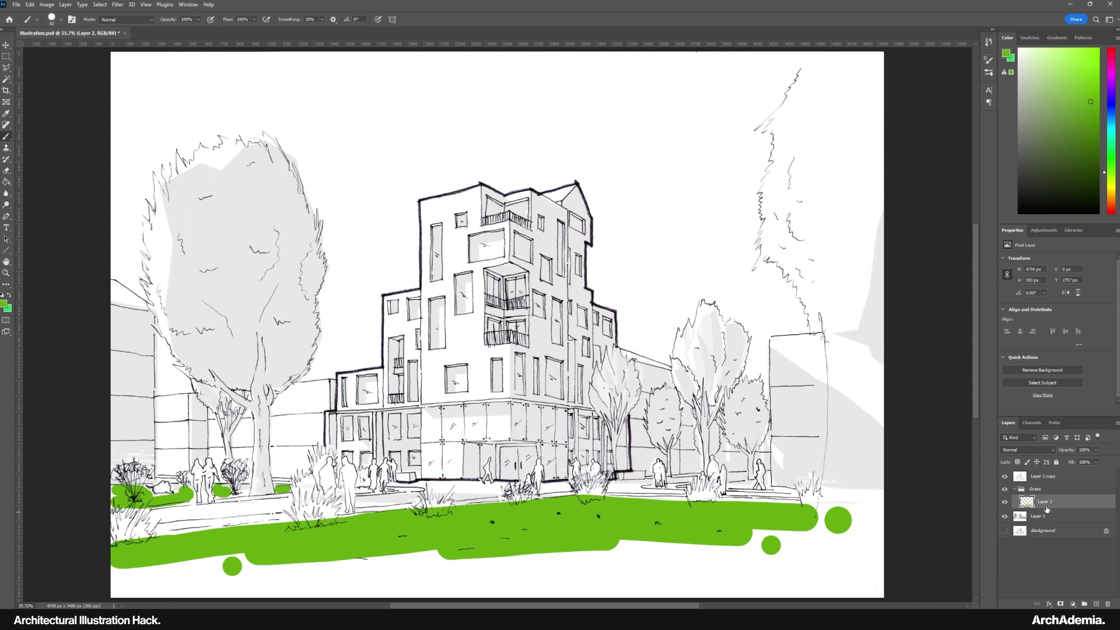
right_click(1036, 489)
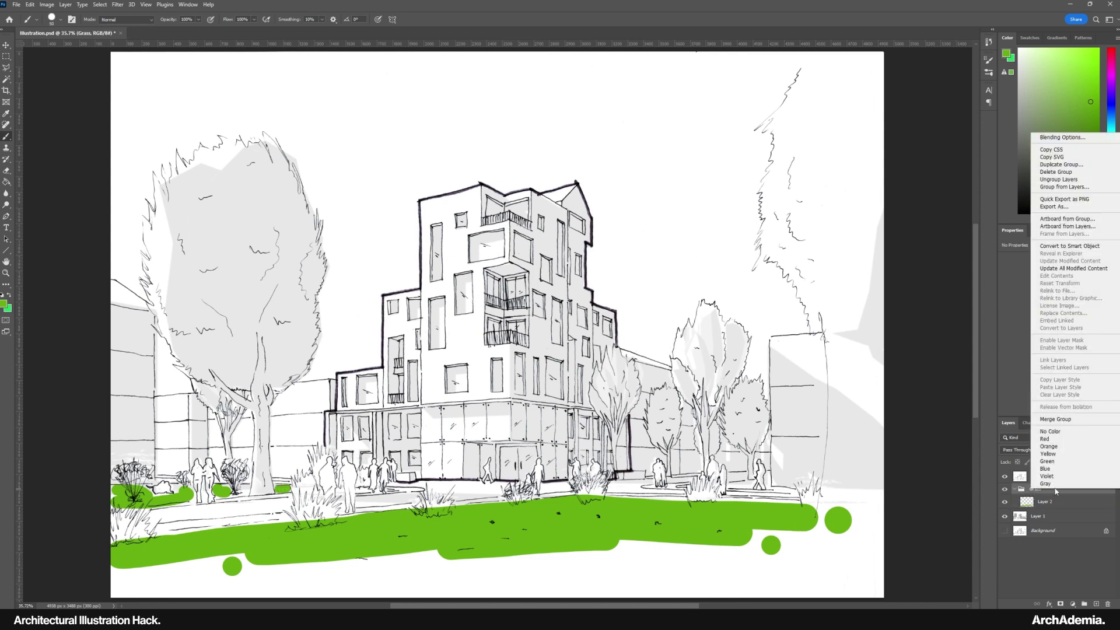
left_click(1061, 549)
right_click(1038, 493)
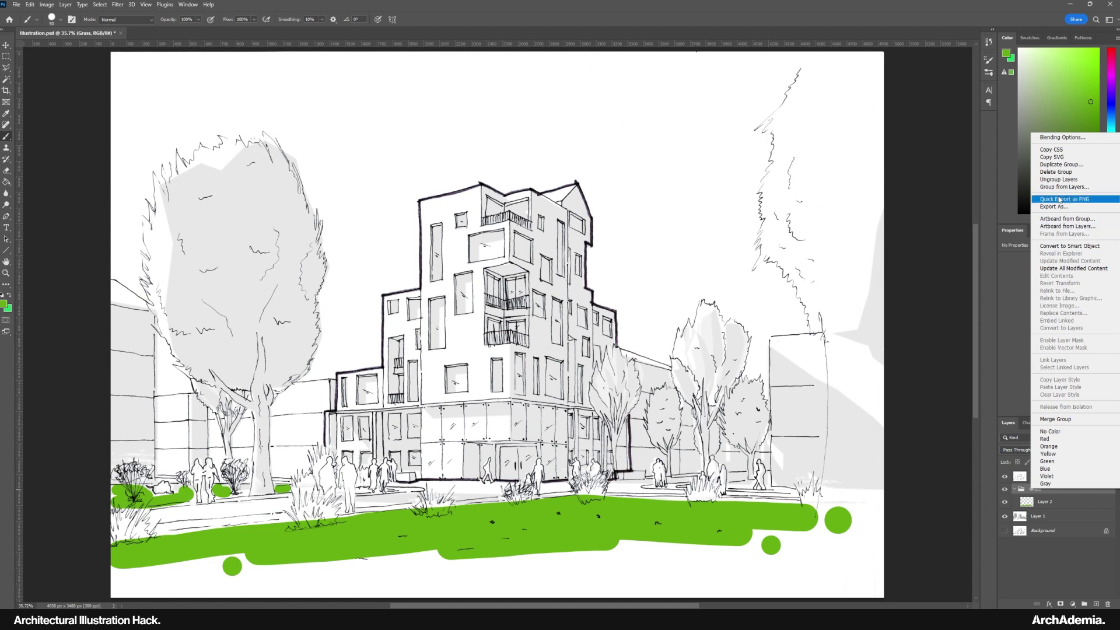
left_click(1079, 557)
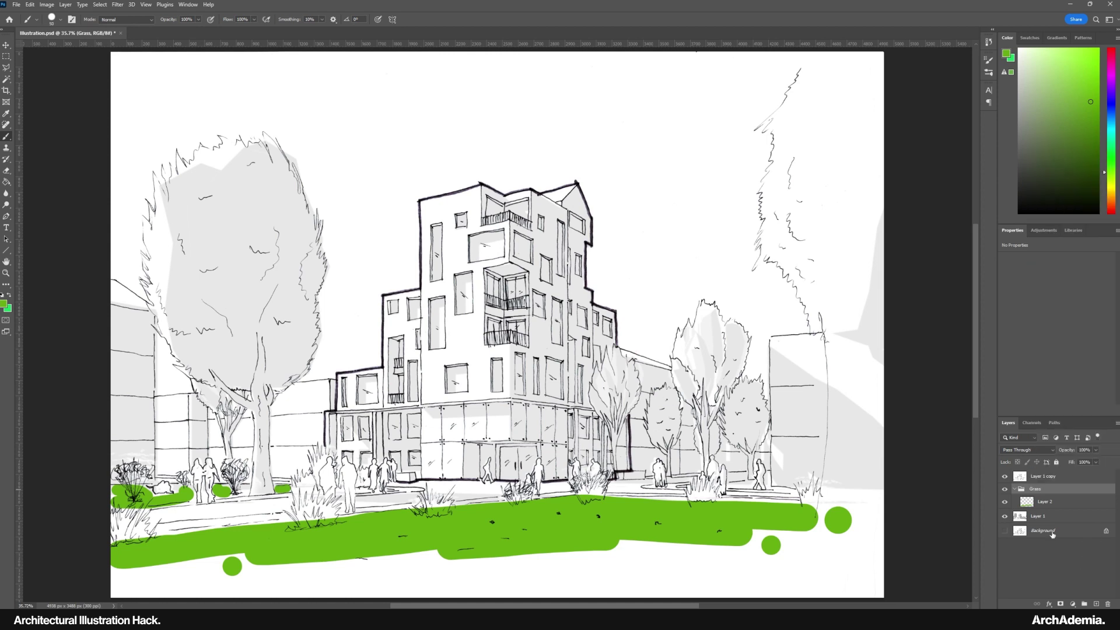
Rename the Grass group as Vegetation and its painted layer as Grass
left_click(1038, 500)
double_click(1036, 489)
key("Return")
double_click(1045, 501)
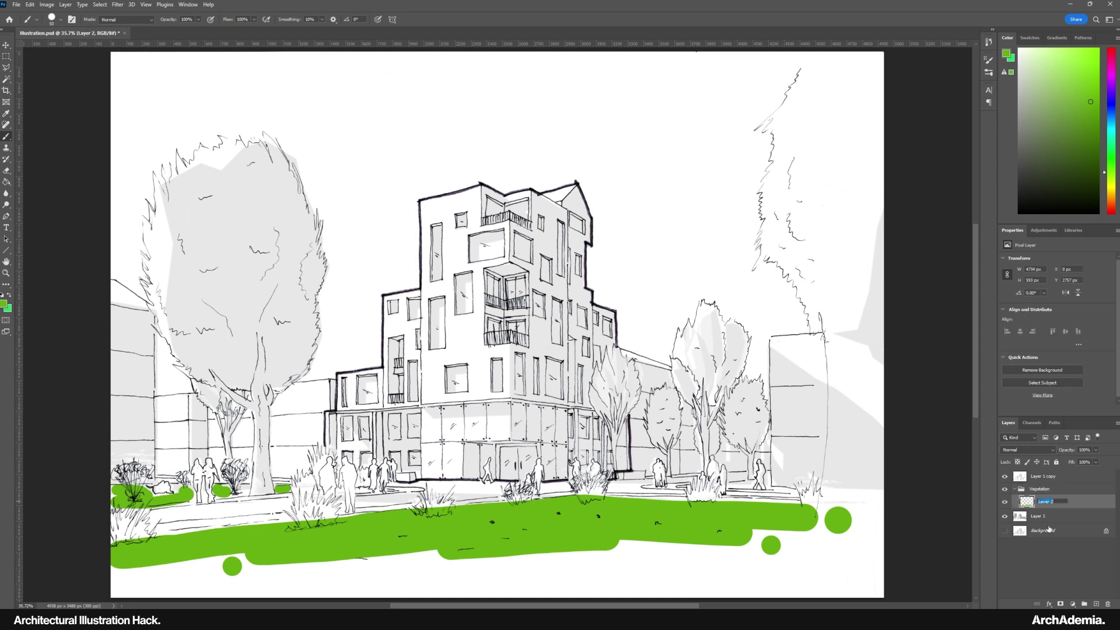
key("Return")
Paint small green grass patches around the figures below the smaller trees beside the building
left_click_drag(731, 484, 751, 482)
left_click_drag(769, 489, 788, 489)
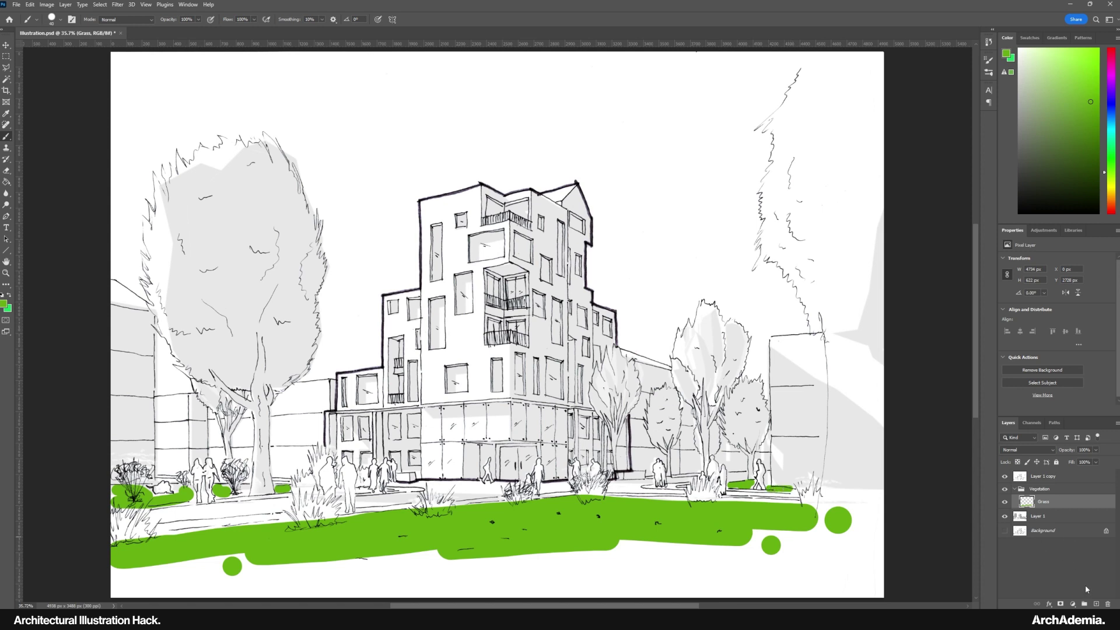
Add a new layer named Trees above the Grass layer in the Vegetation group
left_click(1096, 605)
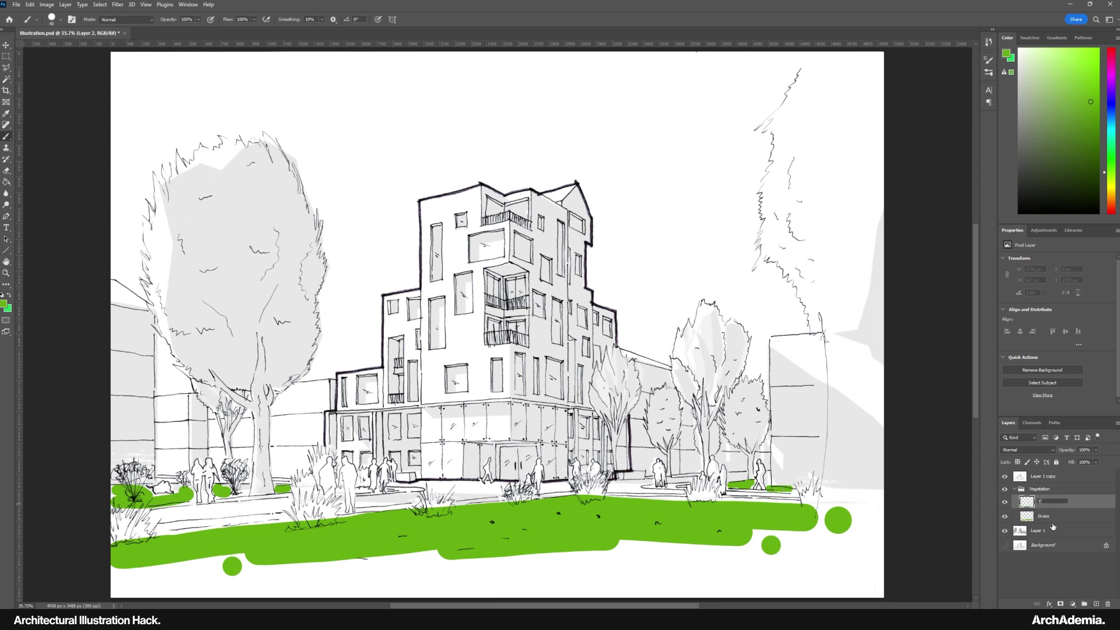
type("Trees")
key("Return")
Set the foreground colour to the darker tree green 517921
left_click(4, 304)
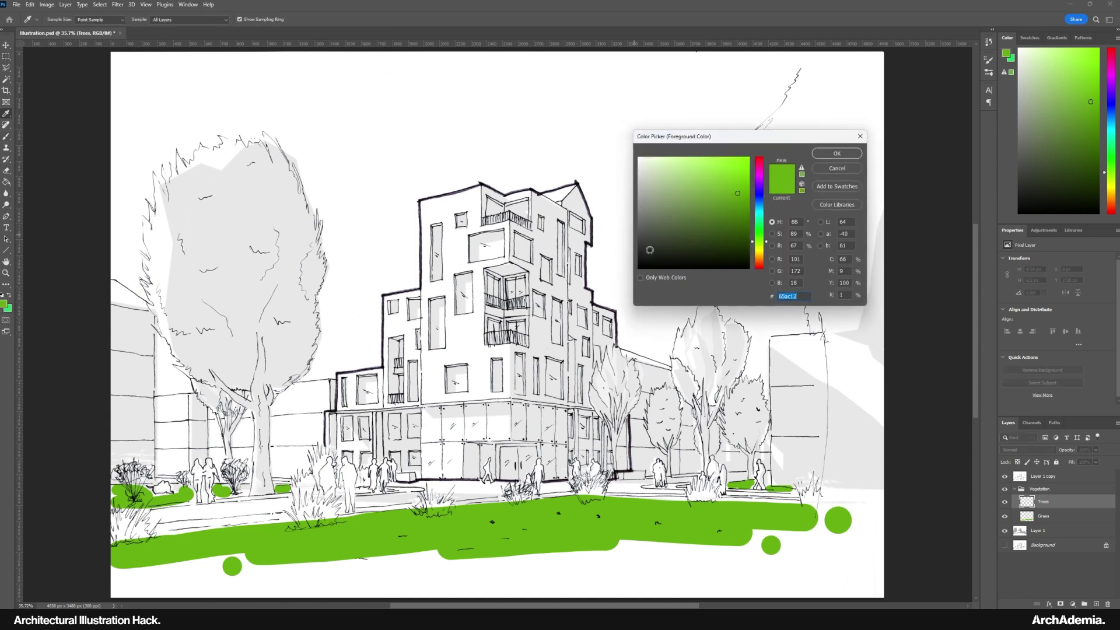
left_click_drag(734, 202, 722, 217)
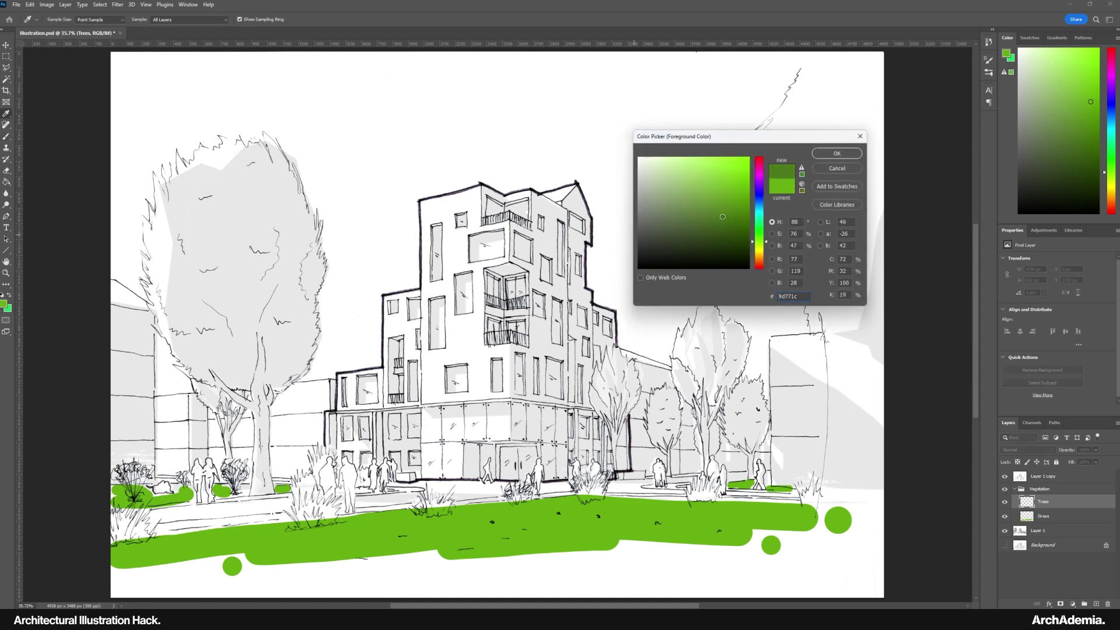
left_click(836, 154)
Adjust the brush size and fill the large foreground tree's canopy with dark green, following its sketched outline loosely
key("bracketright")
key("bracketright")
key("bracketright")
key("bracketright")
key("bracketright")
key("bracketright")
key("bracketright")
key("bracketright")
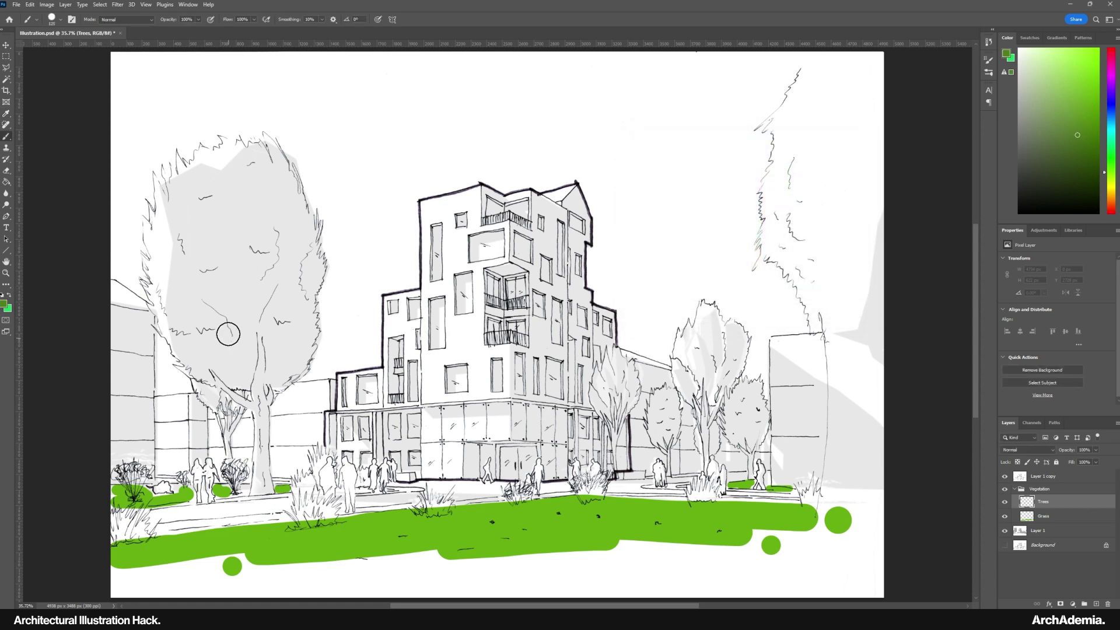
key("bracketleft")
key("bracketleft")
key("bracketleft")
mouse_move(240, 377)
left_mouse_down()
mouse_move(212, 353)
mouse_move(206, 368)
mouse_move(169, 329)
mouse_move(153, 234)
mouse_move(167, 185)
mouse_move(183, 196)
mouse_move(271, 157)
mouse_move(310, 252)
mouse_move(304, 332)
mouse_move(280, 378)
mouse_move(265, 315)
mouse_move(247, 380)
mouse_move(239, 355)
mouse_move(207, 337)
mouse_move(172, 290)
mouse_move(168, 236)
mouse_move(203, 341)
mouse_move(171, 206)
mouse_move(218, 329)
mouse_move(197, 206)
mouse_move(234, 342)
mouse_move(218, 187)
mouse_move(265, 174)
mouse_move(285, 339)
mouse_move(290, 235)
mouse_move(266, 307)
mouse_move(248, 288)
mouse_move(226, 191)
mouse_move(252, 219)
mouse_move(265, 295)
mouse_move(259, 184)
left_mouse_up()
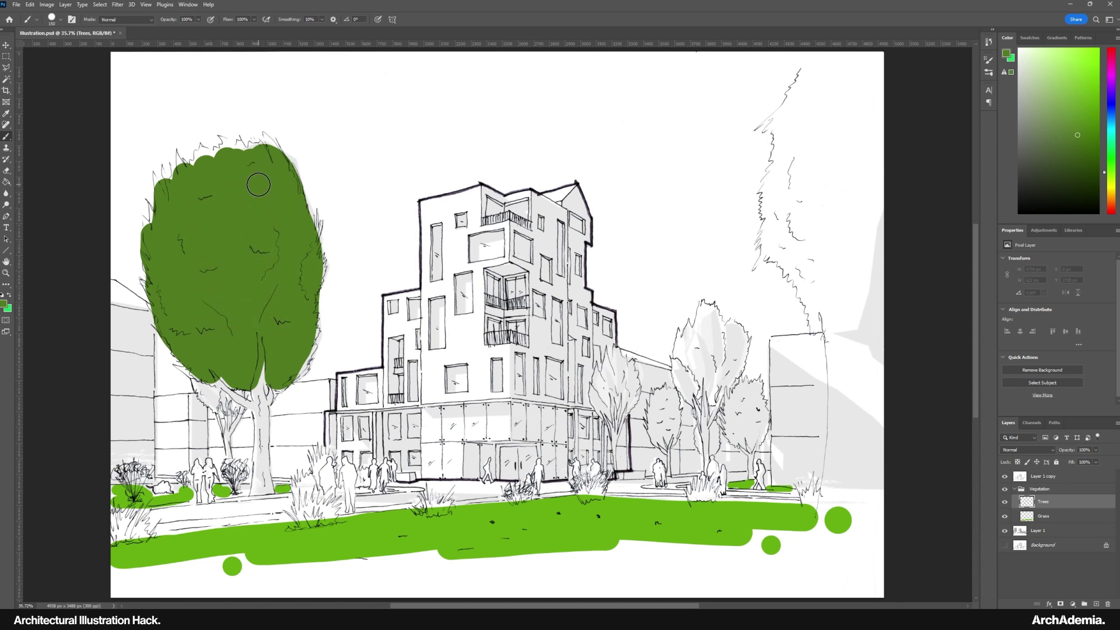
Move the shadow layer above the Vegetation group so it shades the painted greenery, and select the Trees layer
left_click_drag(1046, 533, 1038, 485)
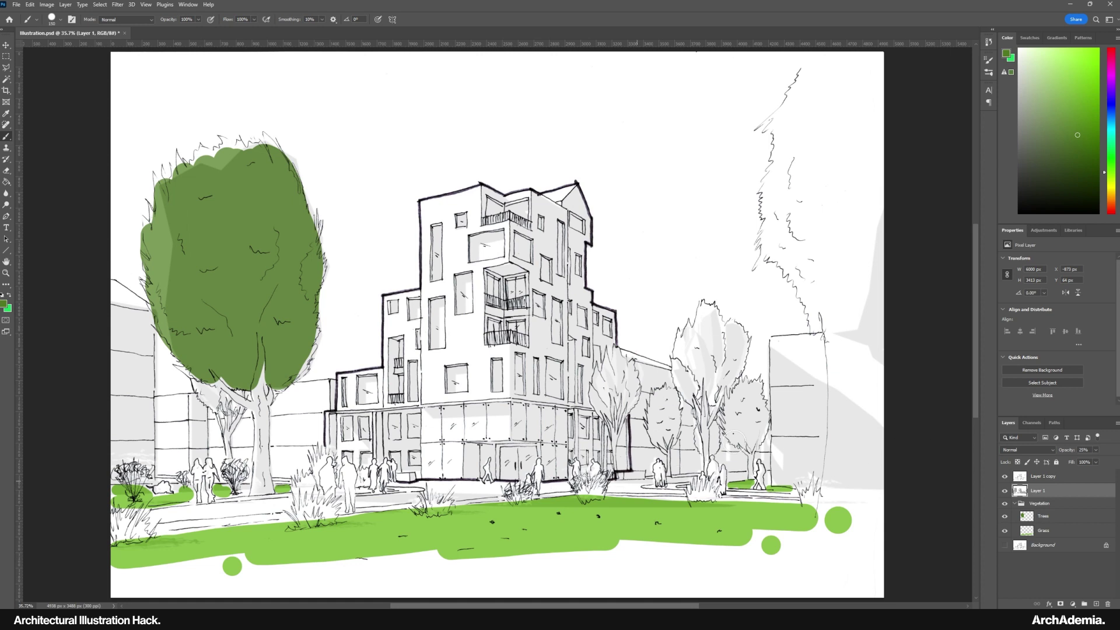
left_click(6, 273)
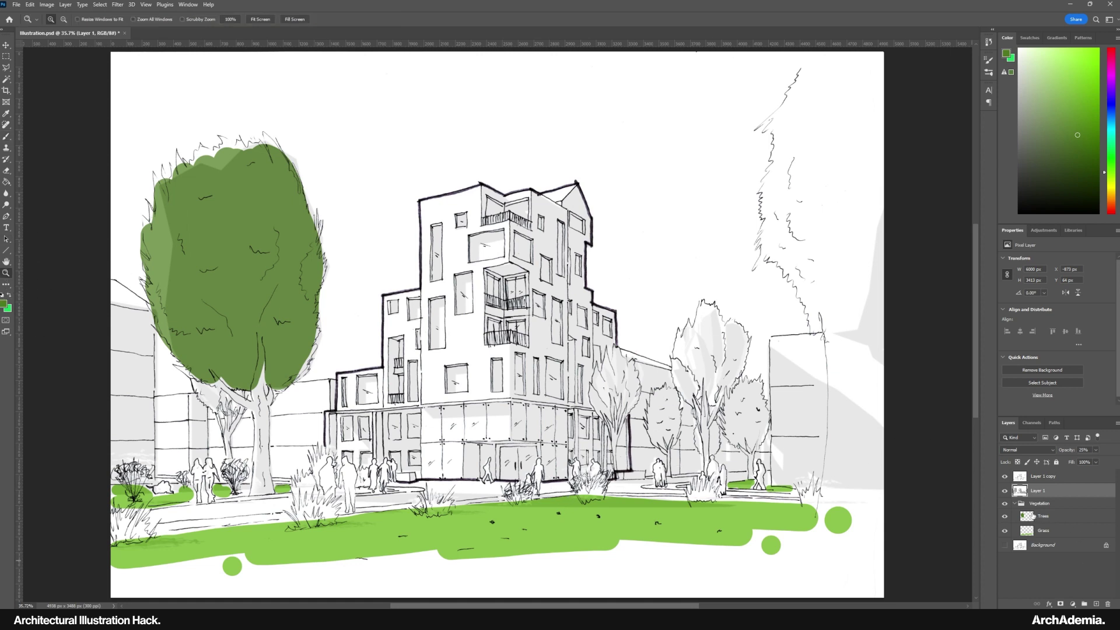
left_click(1044, 514)
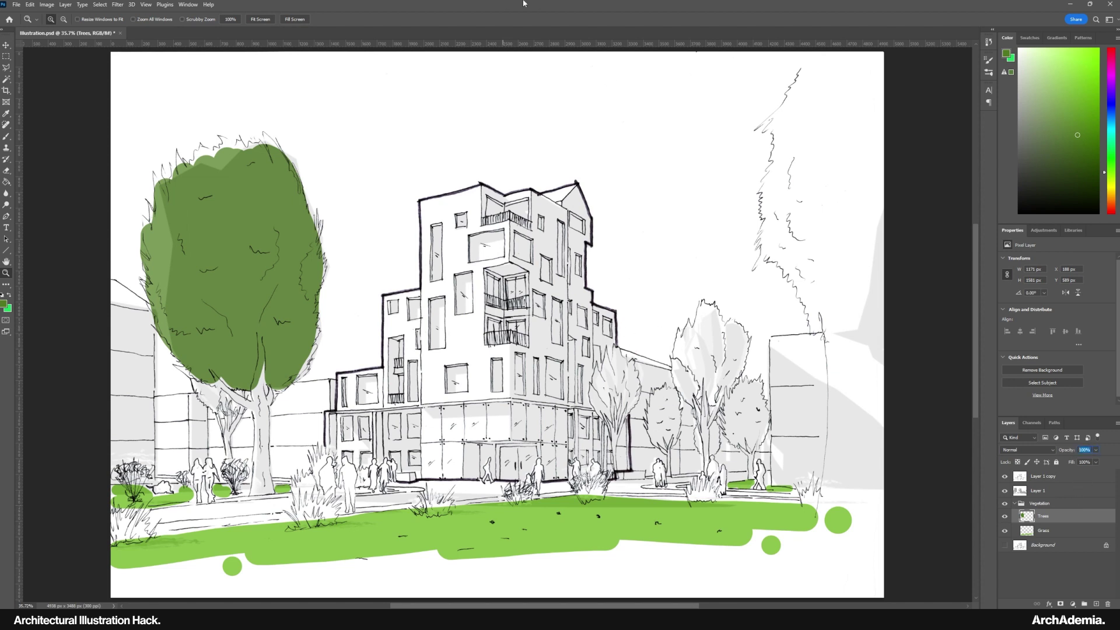
Reduce the brush size and fill the canopy of the smallest round tree beside the building's right side with dark green
left_click(753, 445)
left_click(668, 442)
left_click_drag(644, 431, 594, 443)
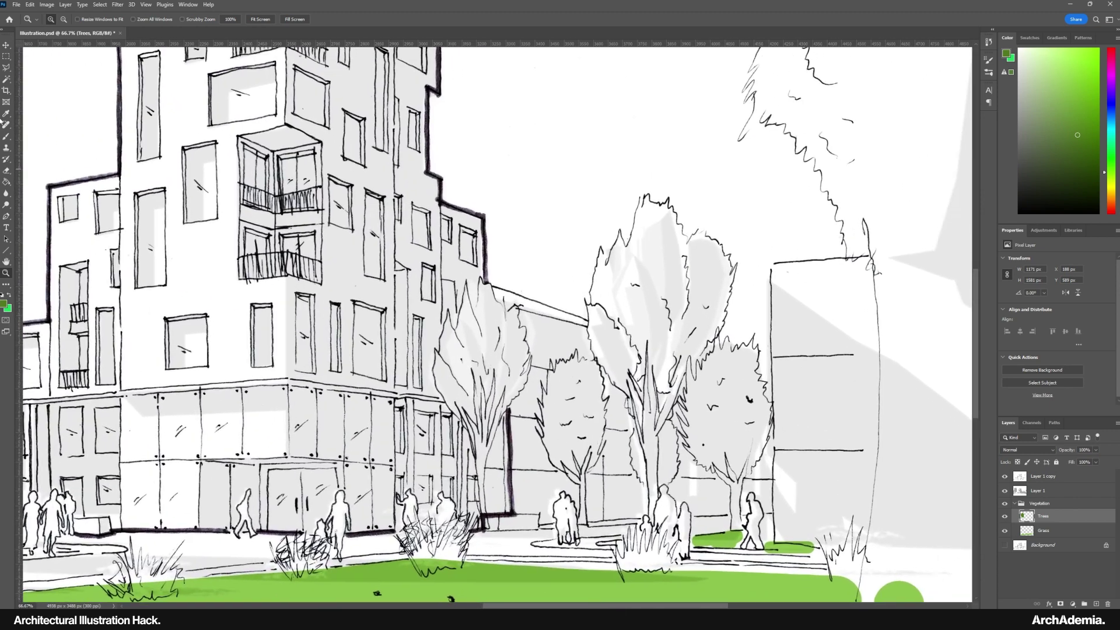
left_click(6, 137)
left_click_drag(505, 432, 424, 435)
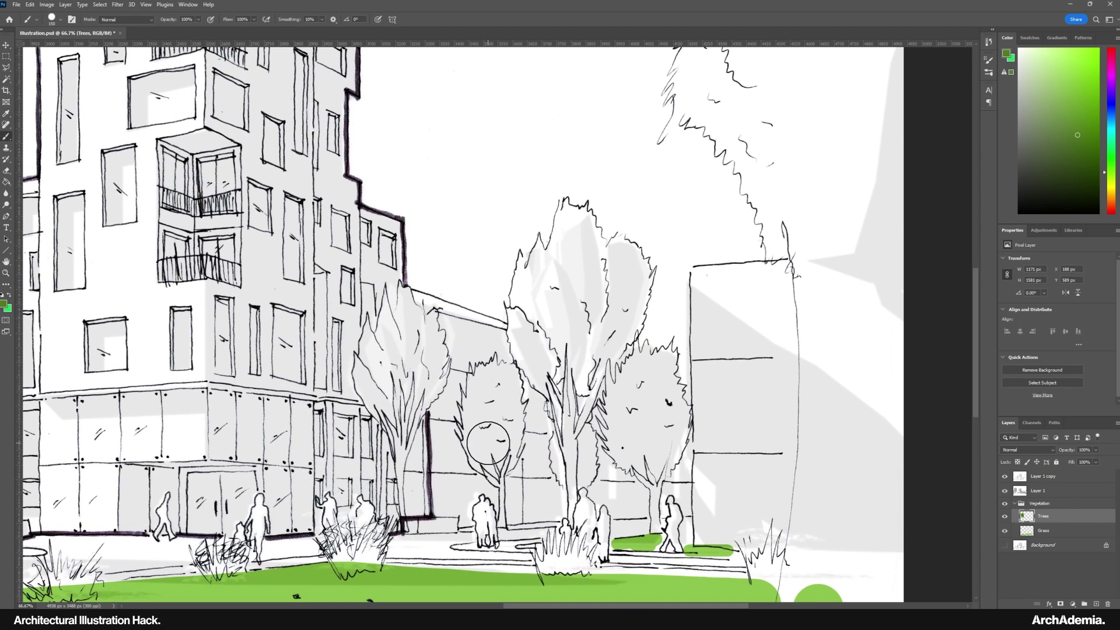
key("bracketleft")
key("bracketleft")
key("bracketleft")
key("bracketleft")
mouse_move(489, 465)
left_mouse_down()
mouse_move(475, 398)
mouse_move(497, 370)
mouse_move(496, 459)
mouse_move(513, 391)
mouse_move(513, 431)
left_mouse_up()
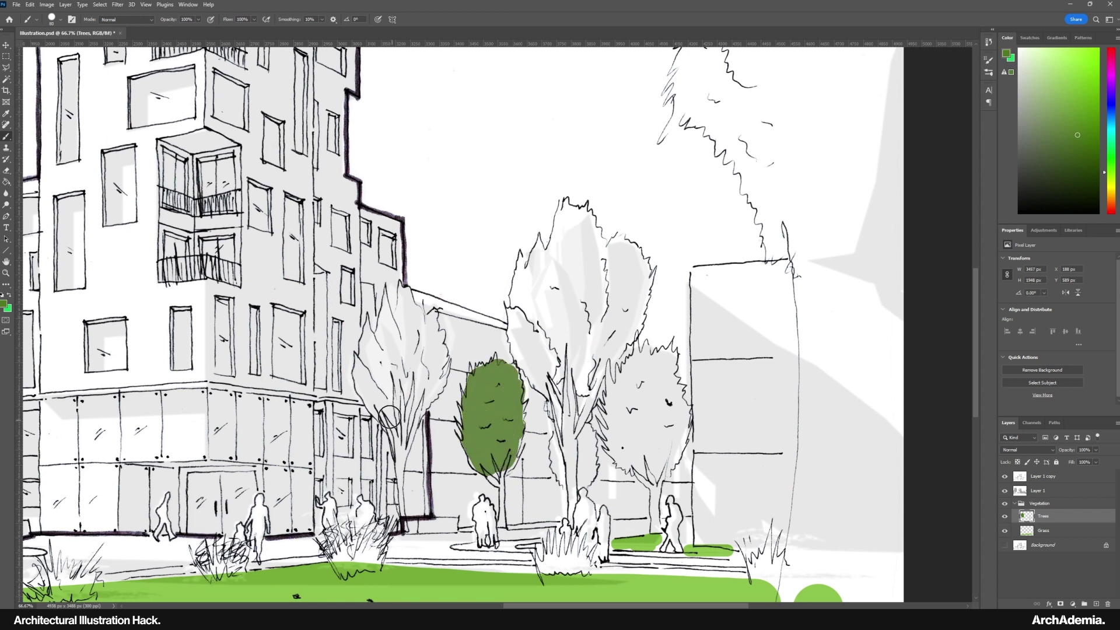
Fill the canopies of the three remaining trees beside the building's right side with dark green, following their sketched outlines
mouse_move(389, 416)
left_mouse_down()
mouse_move(364, 376)
mouse_move(368, 349)
mouse_move(387, 313)
mouse_move(397, 328)
mouse_move(403, 298)
mouse_move(425, 325)
mouse_move(430, 370)
mouse_move(402, 413)
mouse_move(391, 351)
mouse_move(400, 383)
mouse_move(419, 341)
mouse_move(403, 359)
left_mouse_up()
mouse_move(561, 391)
left_mouse_down()
mouse_move(518, 323)
mouse_move(520, 340)
mouse_move(543, 383)
mouse_move(518, 306)
mouse_move(526, 263)
mouse_move(536, 288)
mouse_move(572, 213)
mouse_move(608, 256)
mouse_move(634, 264)
mouse_move(638, 284)
mouse_move(583, 385)
mouse_move(538, 305)
mouse_move(591, 258)
mouse_move(617, 264)
mouse_move(607, 324)
mouse_move(583, 356)
mouse_move(573, 281)
mouse_move(572, 325)
mouse_move(612, 273)
mouse_move(581, 333)
mouse_move(587, 279)
left_mouse_up()
left_click_drag(589, 344, 517, 315)
mouse_move(576, 441)
left_mouse_down()
mouse_move(547, 420)
mouse_move(539, 349)
mouse_move(567, 319)
mouse_move(594, 328)
mouse_move(608, 394)
mouse_move(587, 442)
mouse_move(565, 413)
mouse_move(577, 347)
mouse_move(585, 418)
mouse_move(555, 392)
left_mouse_up()
Adjust the brush size and fill the canopy of the small tree behind the large foreground tree with dark green
key("z")
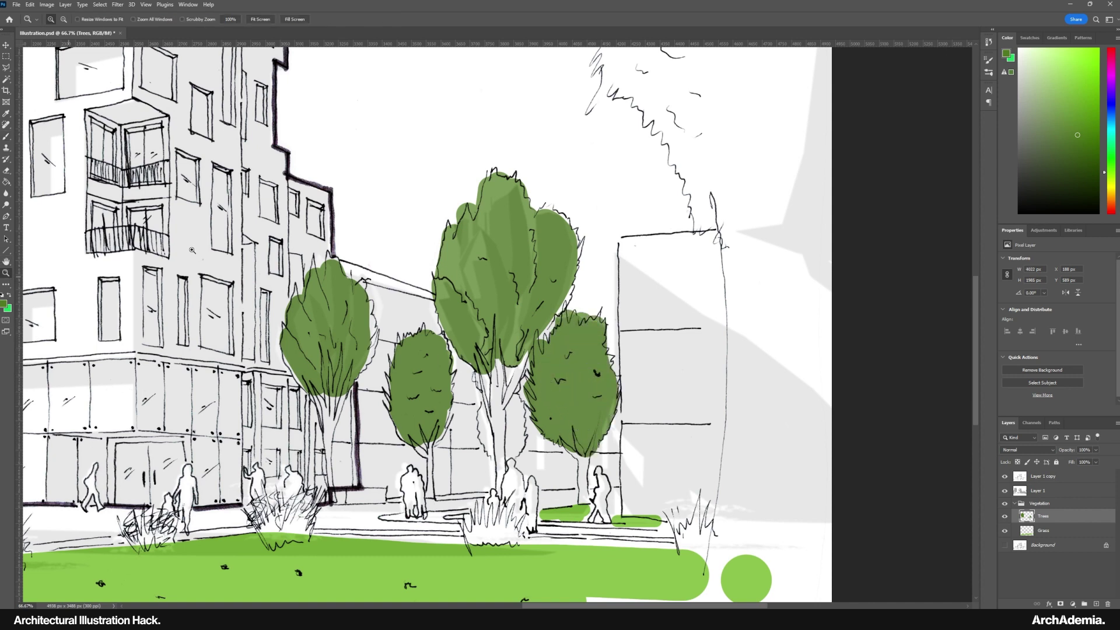
right_click(232, 234)
left_click(251, 238)
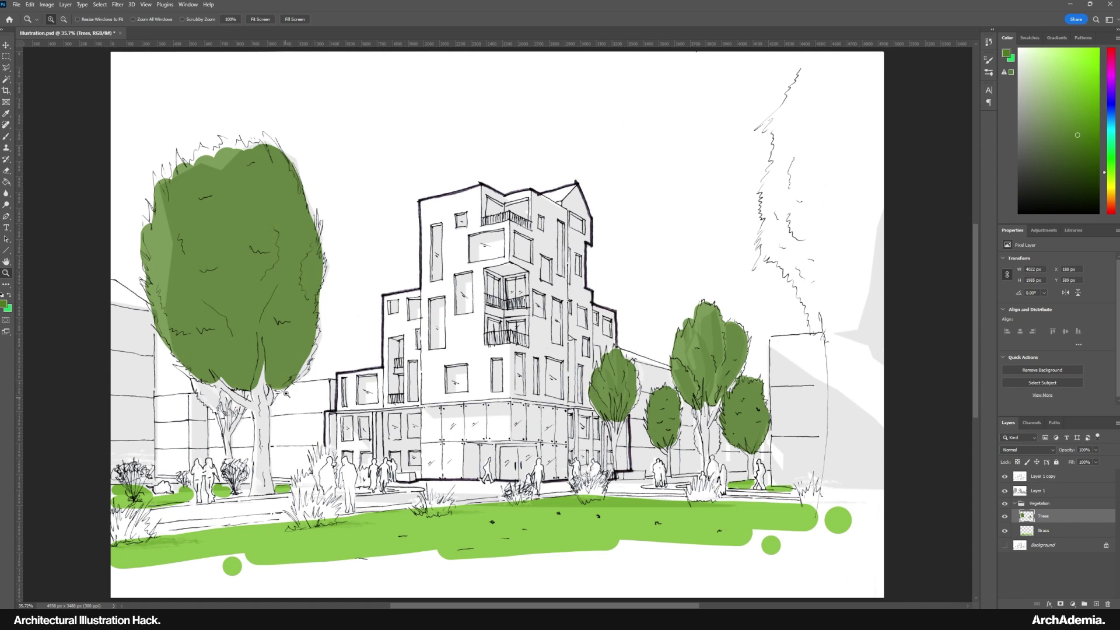
left_click(6, 136)
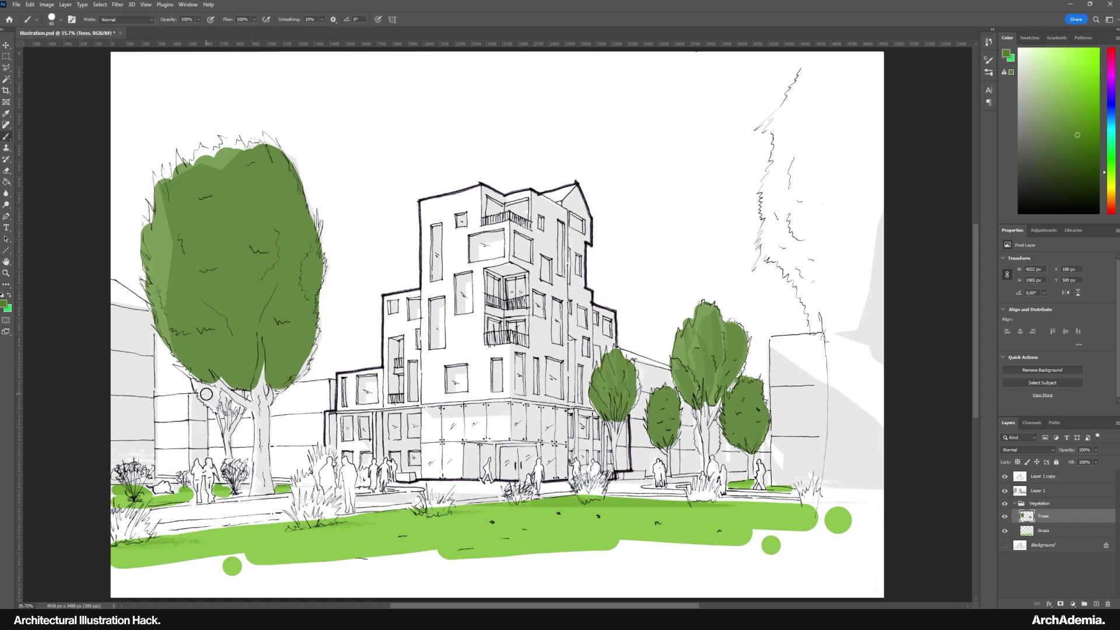
key("bracketright")
key("bracketright")
mouse_move(200, 386)
left_mouse_down()
mouse_move(208, 410)
mouse_move(212, 387)
mouse_move(237, 409)
left_mouse_up()
key("bracketleft")
key("bracketleft")
key("bracketleft")
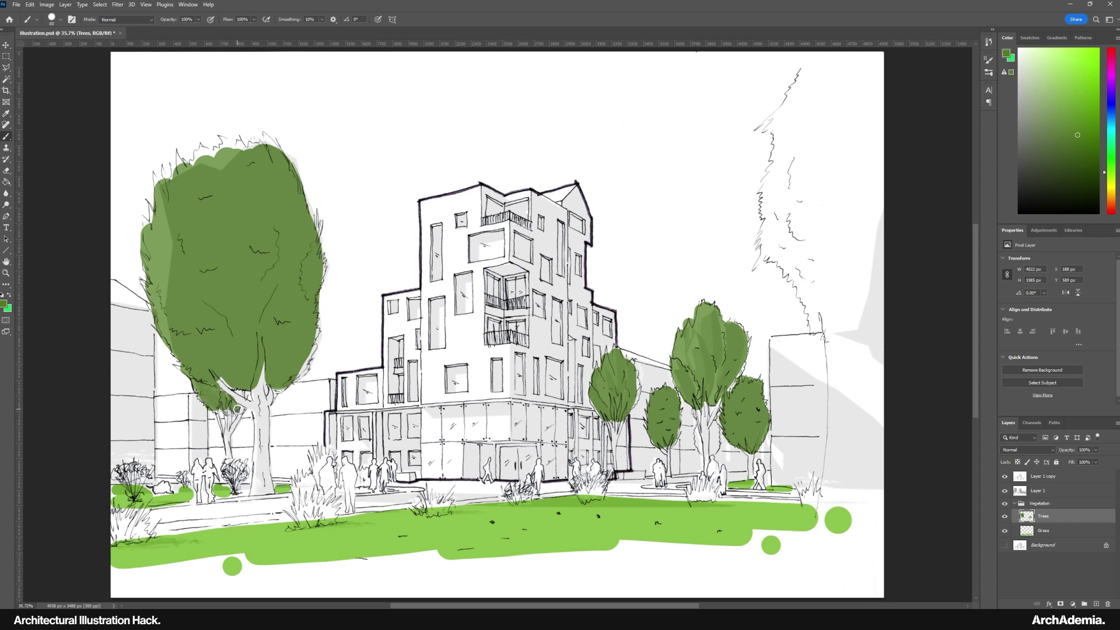
Enlarge the brush, fill the tall tree at the drawing's far right with dark green, and add a green dot below its foliage
key("bracketright")
key("bracketright")
key("bracketright")
key("bracketright")
key("bracketright")
key("bracketright")
key("bracketright")
key("bracketright")
key("bracketleft")
key("bracketleft")
mouse_move(826, 325)
left_mouse_down()
mouse_move(782, 249)
mouse_move(772, 252)
mouse_move(783, 123)
mouse_move(810, 80)
mouse_move(801, 215)
mouse_move(829, 319)
mouse_move(795, 231)
mouse_move(819, 231)
mouse_move(832, 82)
mouse_move(833, 291)
left_mouse_up()
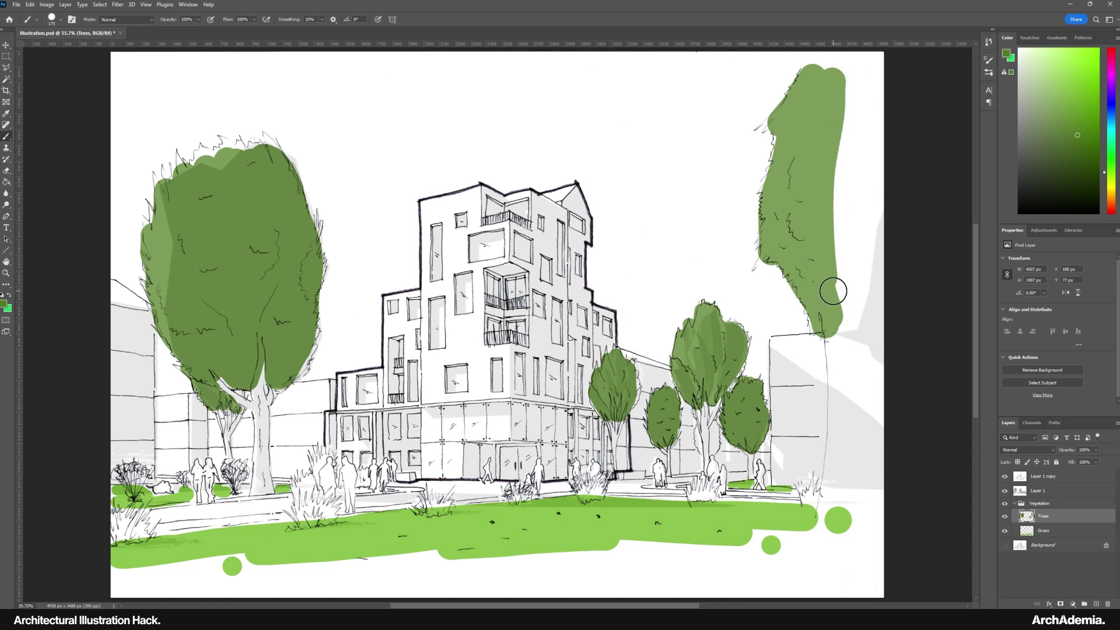
left_click(838, 352)
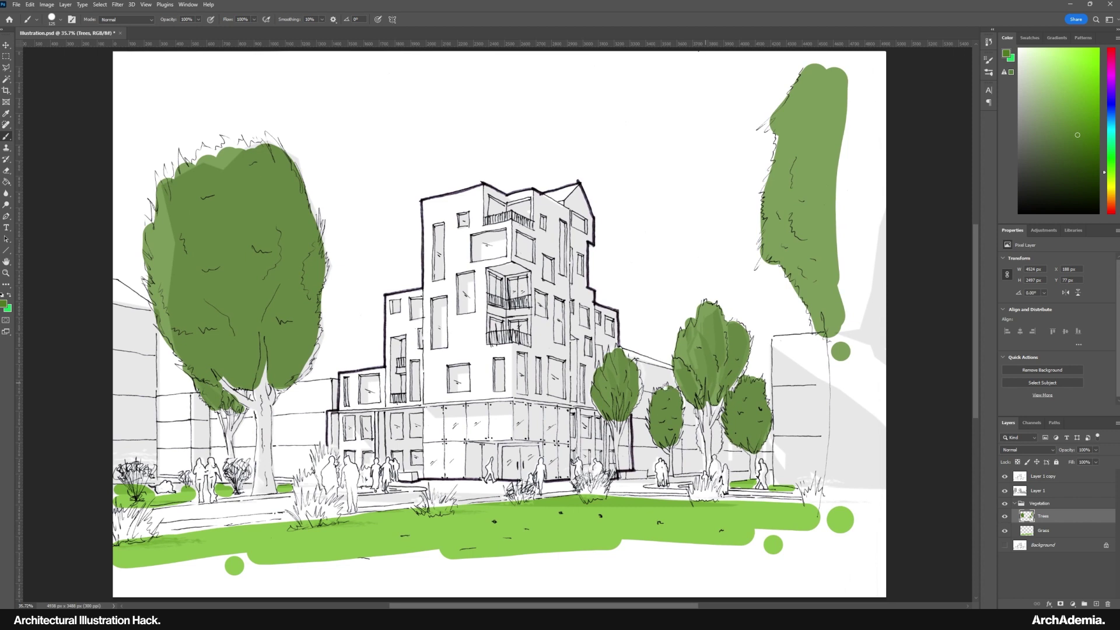
left_click_drag(547, 425, 541, 423)
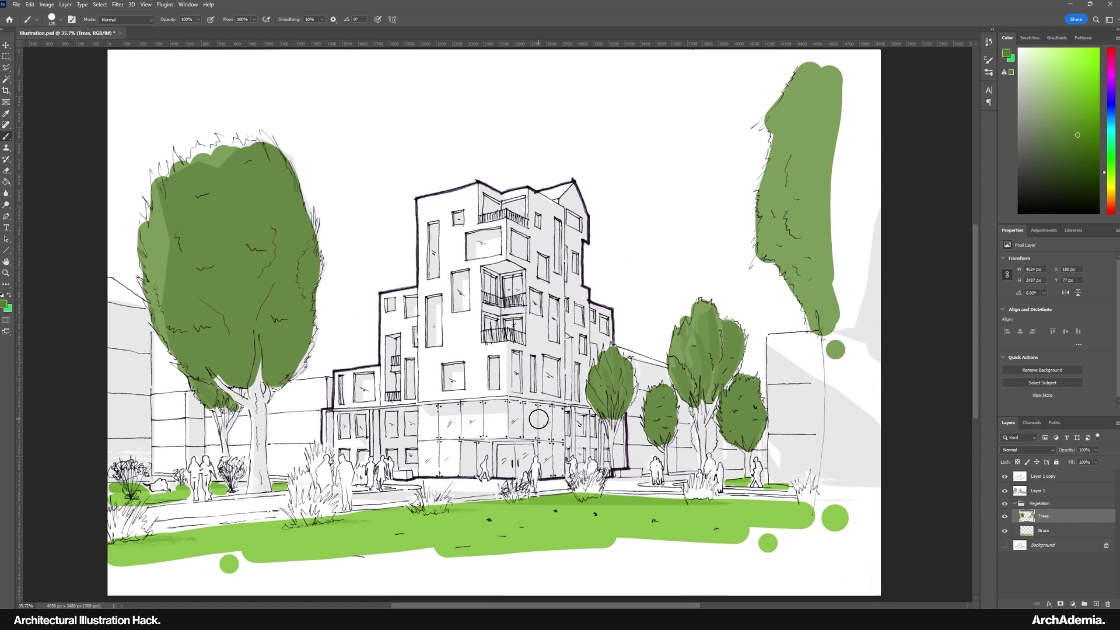
Add a new layer named Trunk and place it below the Grass layer in the Vegetation group
left_click(1095, 603)
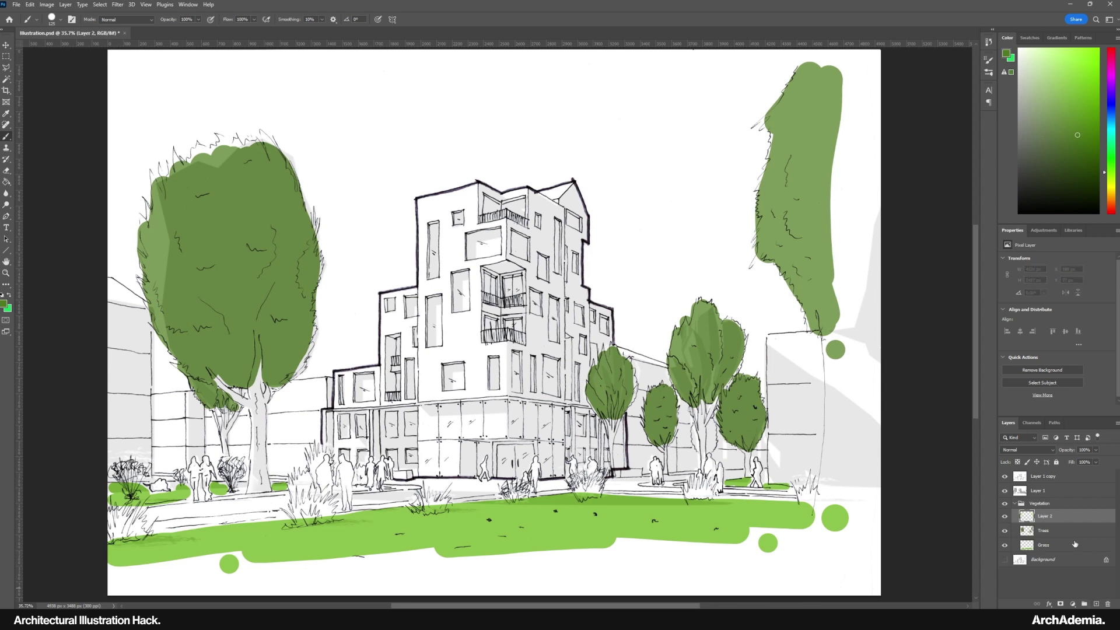
left_click_drag(1054, 518, 1057, 553)
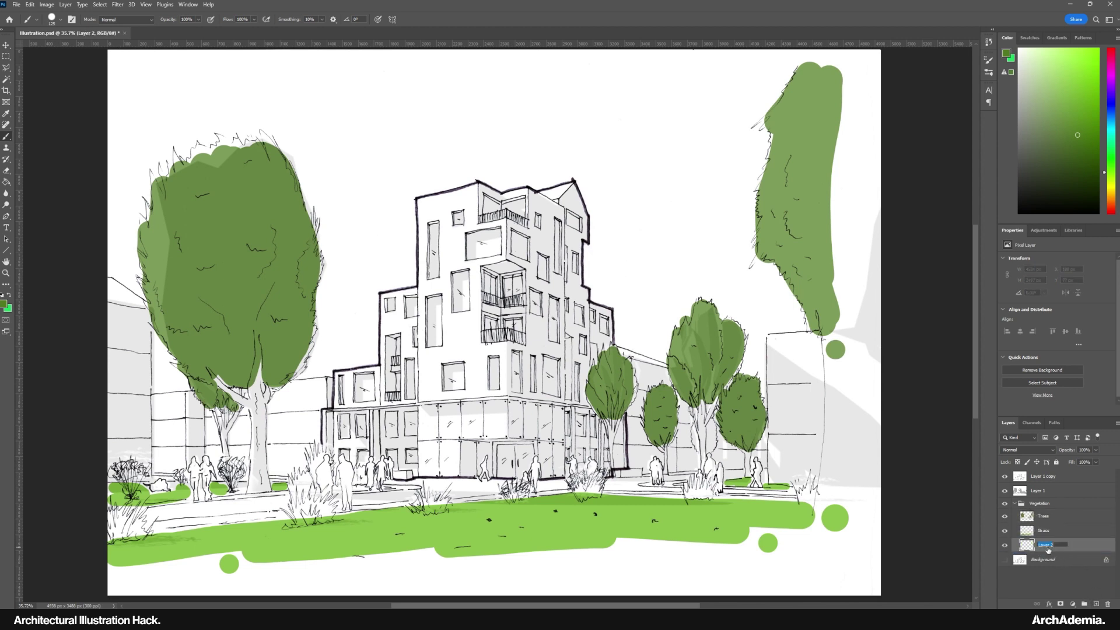
key("Return")
Swap the colours, set the foreground colour to a mid brown with a hue of 28°, and return to the Brush tool
left_click(9, 295)
left_click(4, 303)
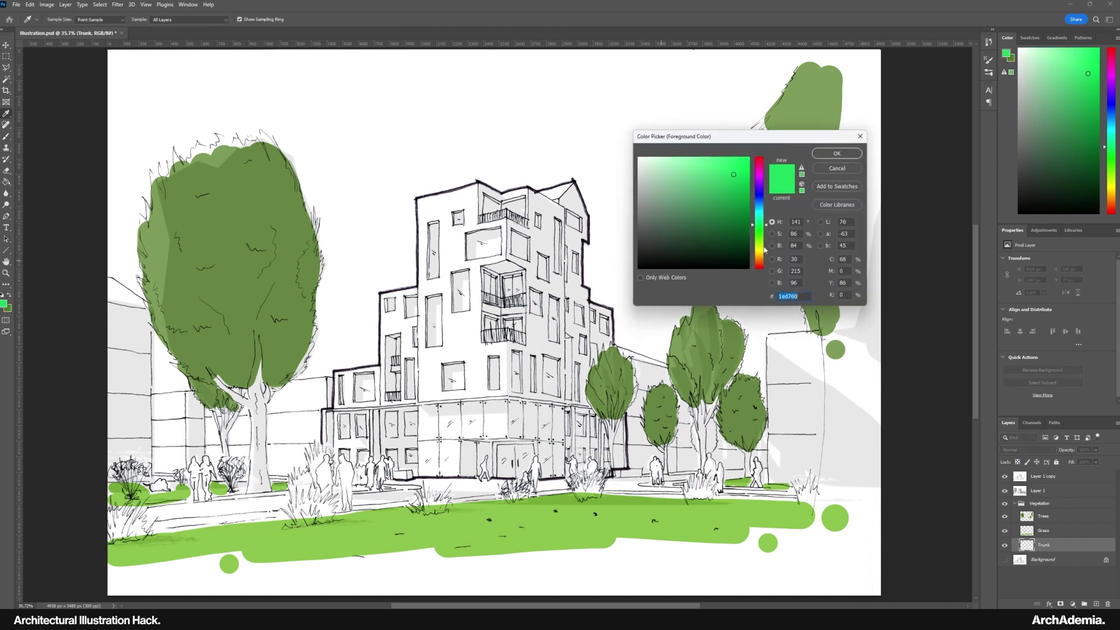
left_click_drag(753, 213, 758, 259)
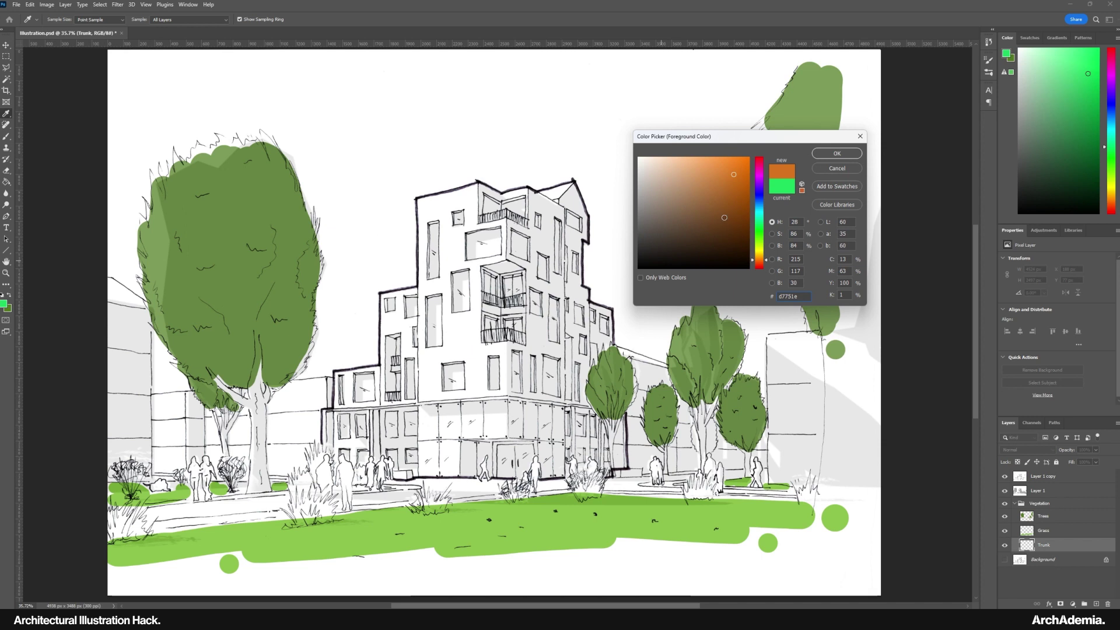
left_click(721, 209)
left_click(837, 153)
key("b")
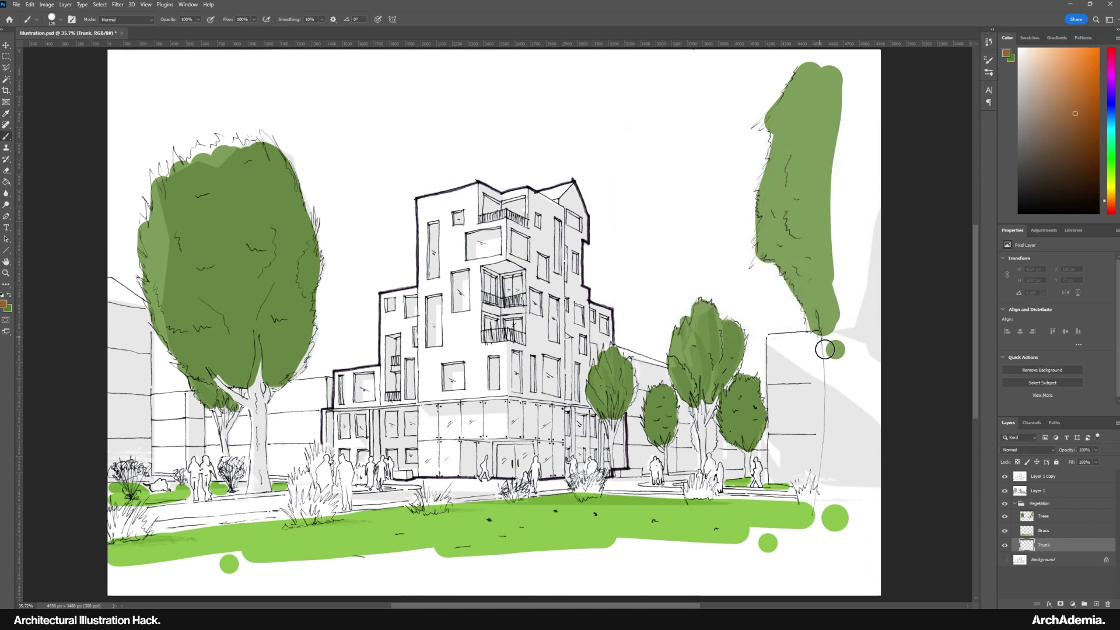
Paint the far-right tree's trunk brown, and with a smaller brush paint the trunk and branches of the large foreground tree
left_click_drag(834, 369, 826, 495)
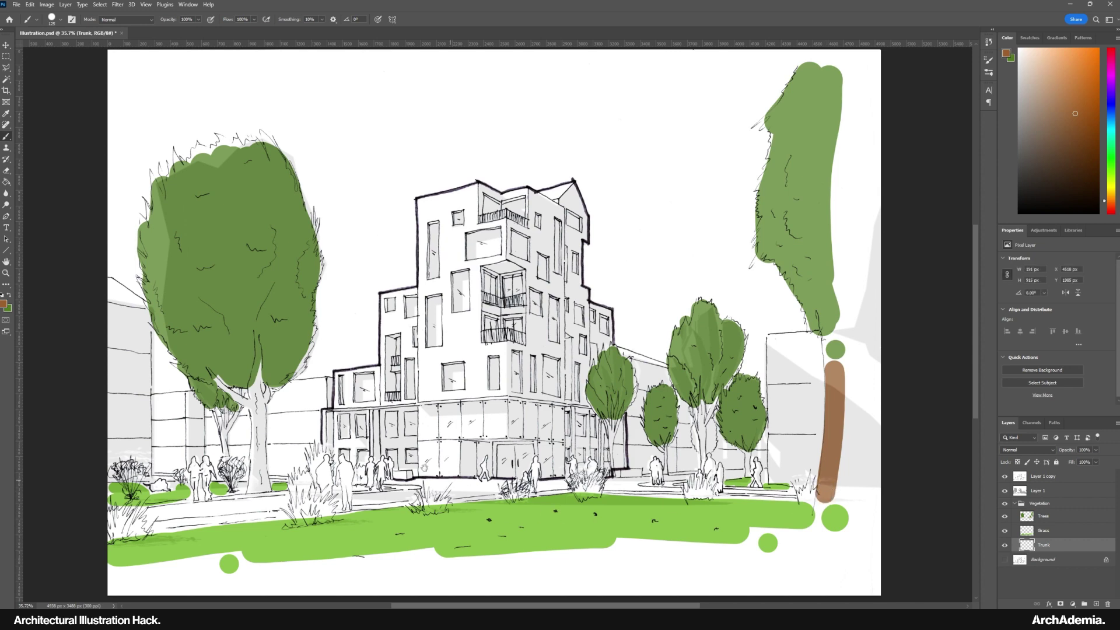
left_click_drag(424, 468, 458, 456)
key("bracketleft")
key("bracketleft")
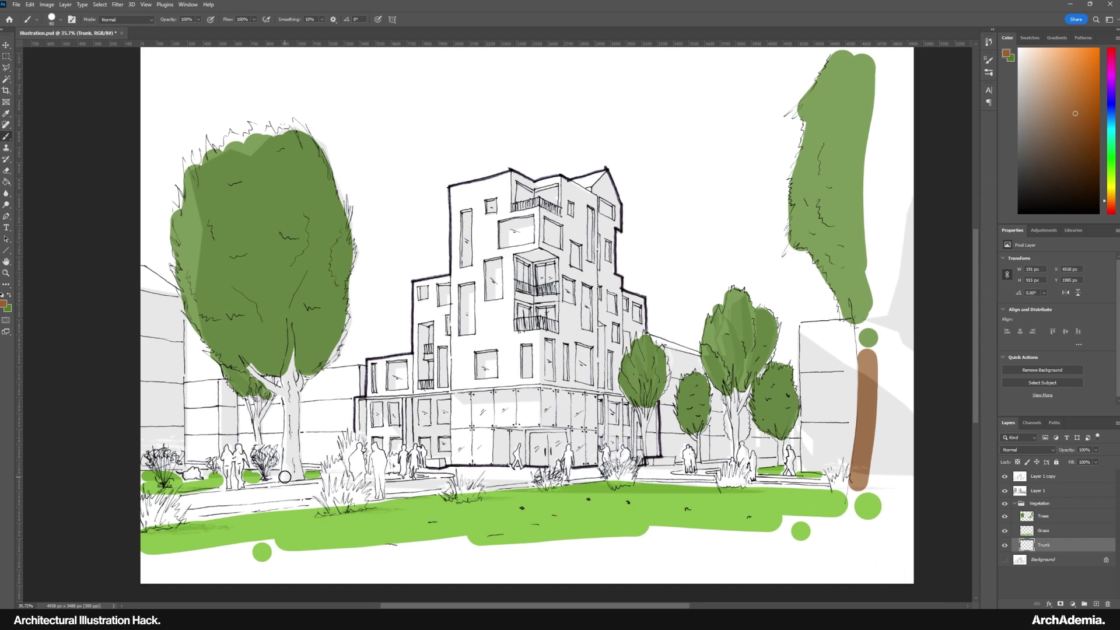
left_click_drag(282, 477, 299, 476)
key("ctrl+z")
mouse_move(283, 478)
left_mouse_down()
mouse_move(285, 393)
mouse_move(248, 366)
mouse_move(274, 388)
mouse_move(286, 386)
mouse_move(291, 358)
mouse_move(293, 390)
mouse_move(303, 375)
mouse_move(291, 401)
mouse_move(299, 477)
mouse_move(294, 402)
left_mouse_up()
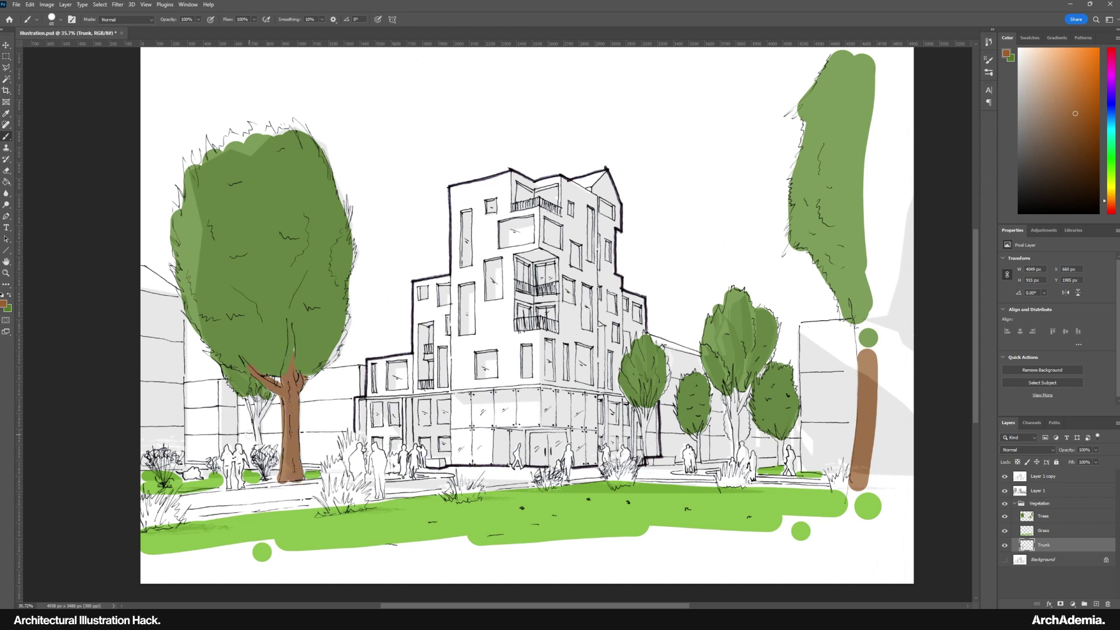
Paint brown trunks on the small tree behind the foreground tree and on the two taller trees right of the building
mouse_move(254, 422)
left_mouse_down()
mouse_move(247, 399)
mouse_move(260, 416)
left_mouse_up()
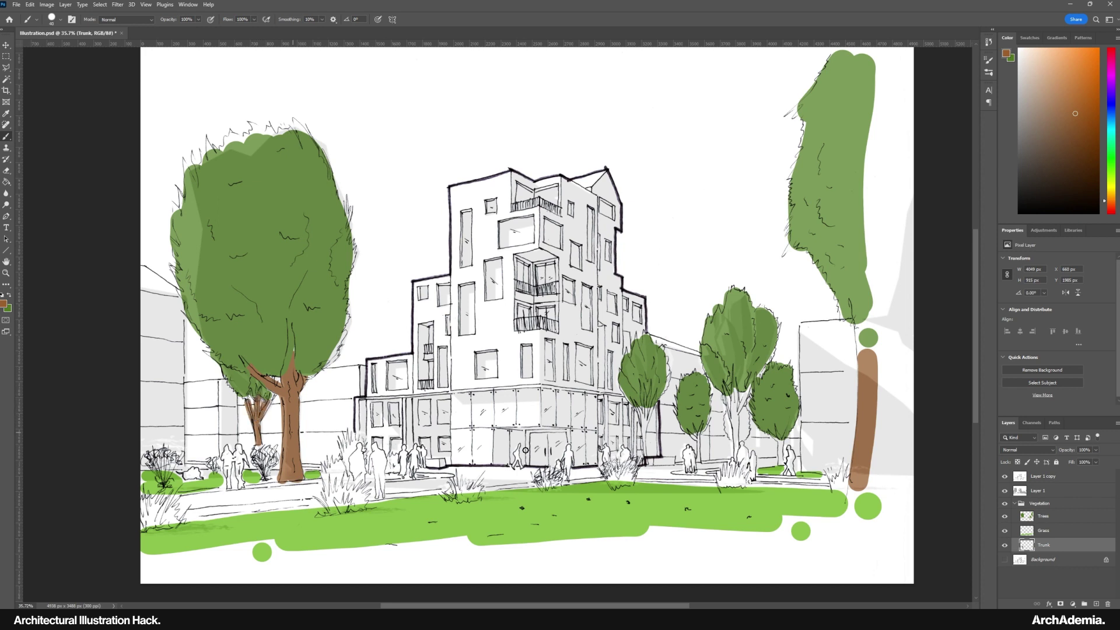
left_click_drag(646, 462, 643, 420)
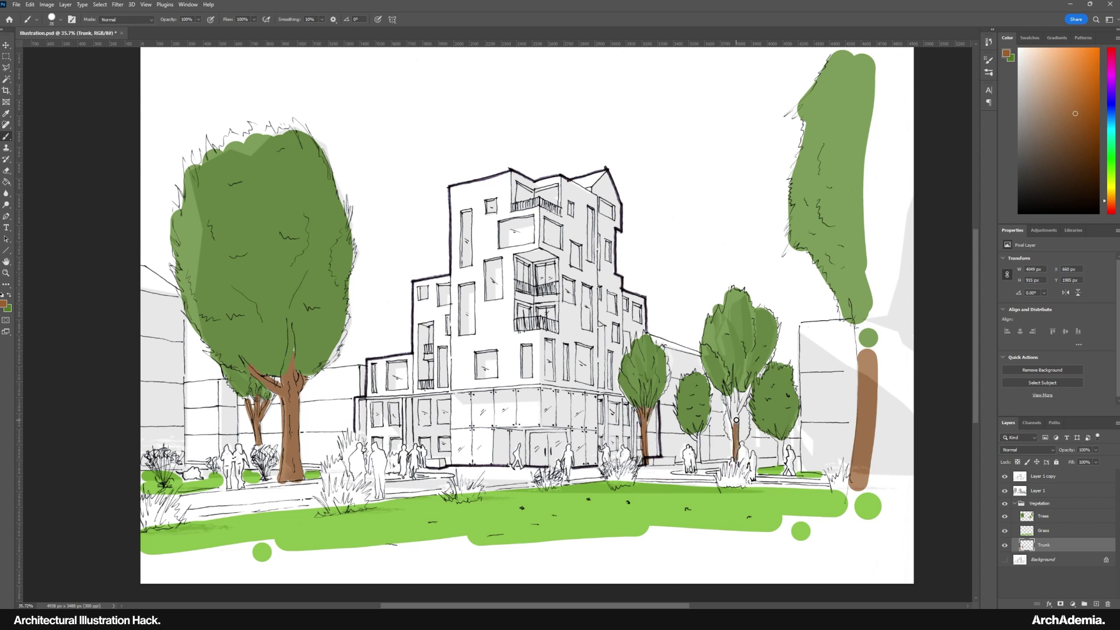
left_click_drag(737, 420, 734, 392)
left_click_drag(500, 432, 500, 433)
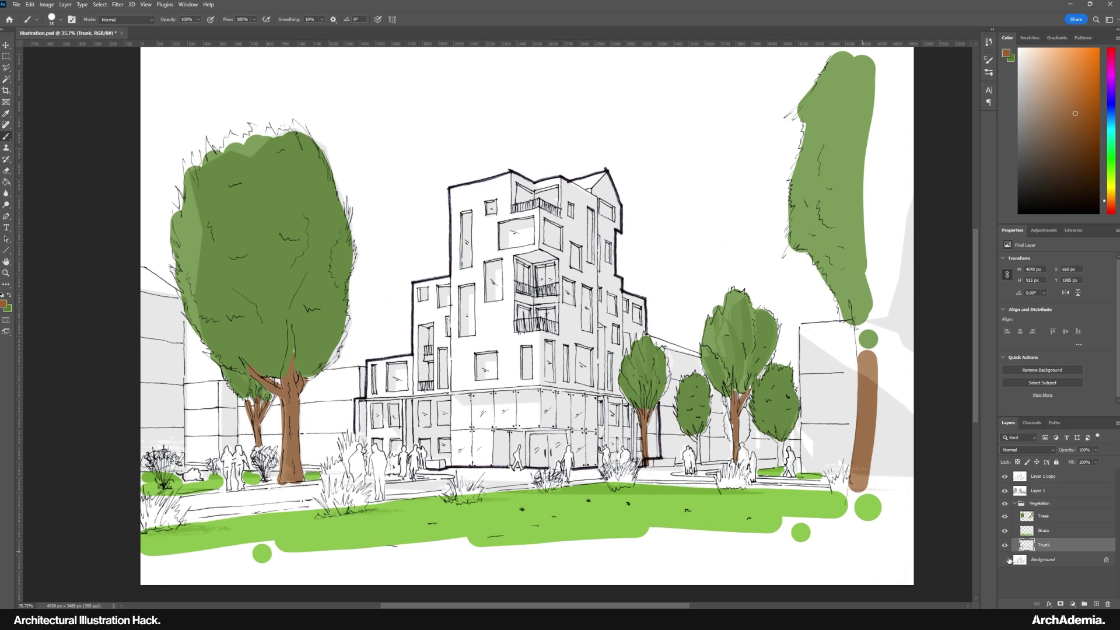
Try an opacity of 50% on the whole Vegetation group, and restore the group to 100%
left_click(1054, 518)
left_click(1048, 531)
left_click(1048, 543)
left_click(1047, 519)
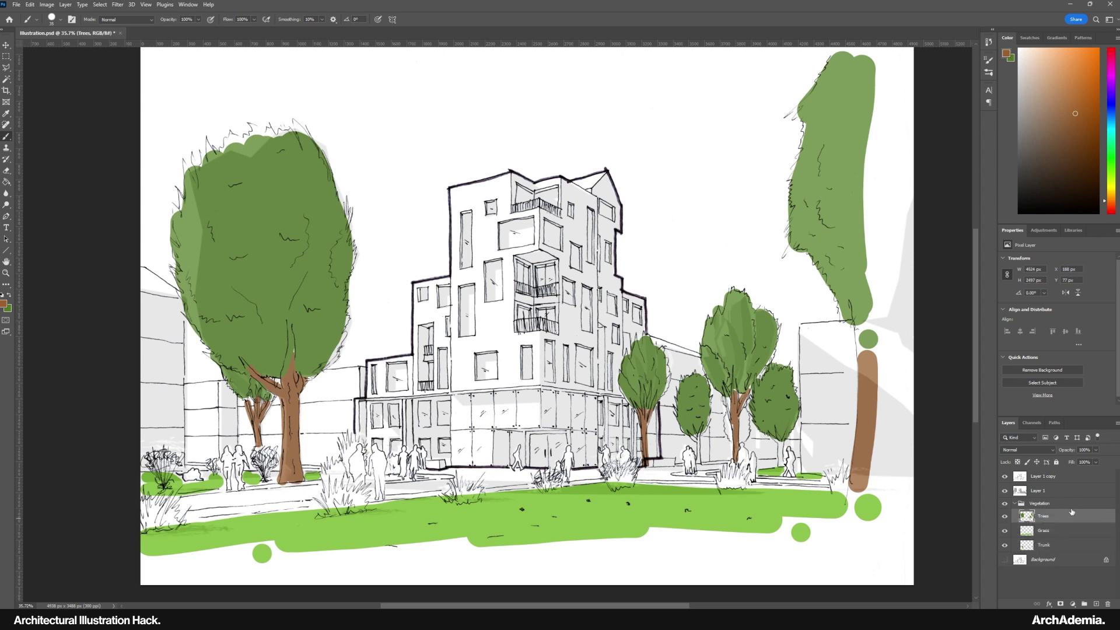
left_click(1038, 505)
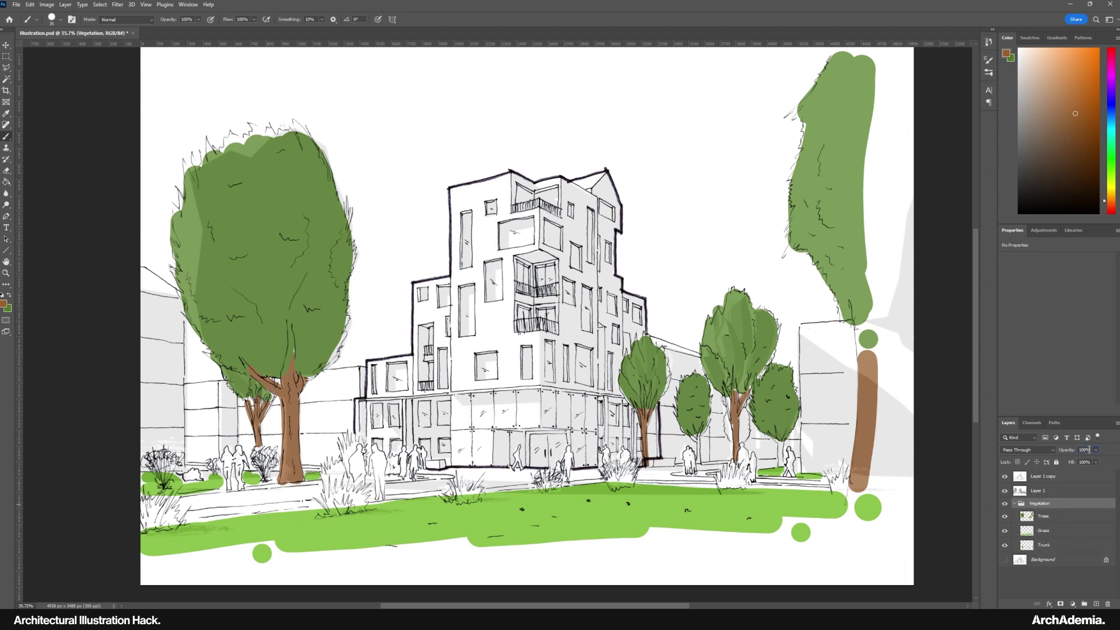
type("50")
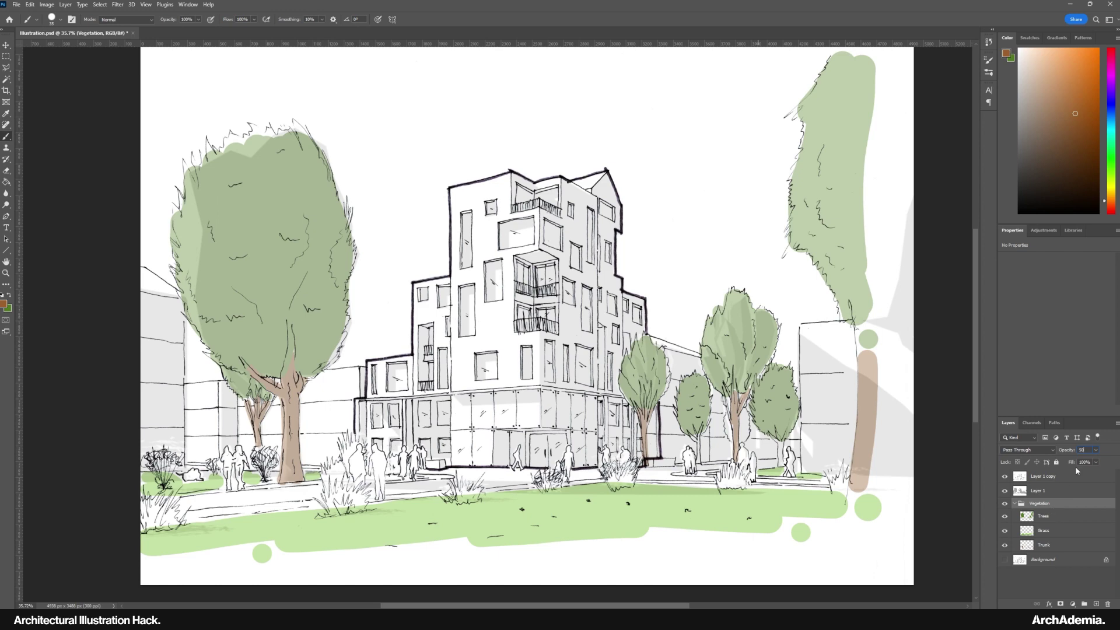
type("100")
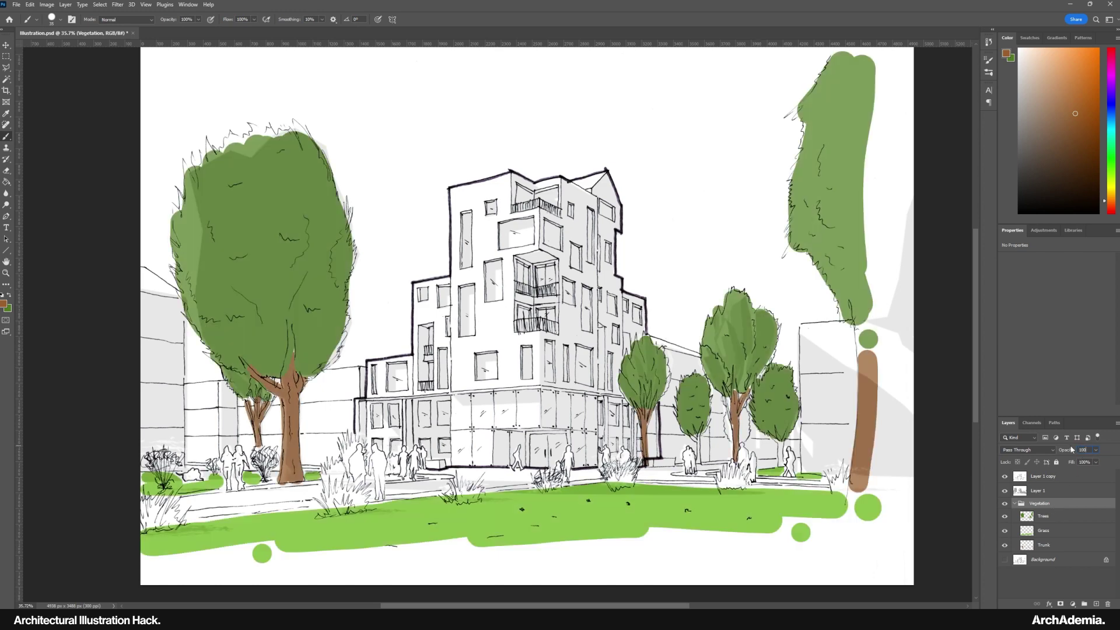
Try an opacity of 25% on the Trees layer alone, and restore the layer to 100%
left_click(1050, 516)
left_click(1088, 450)
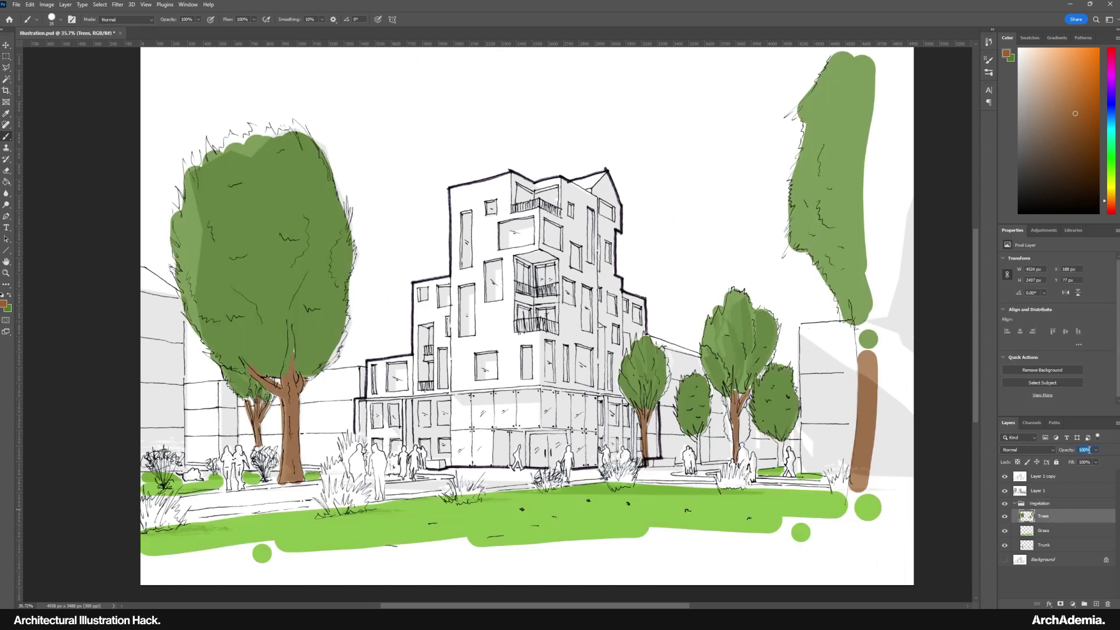
type("40")
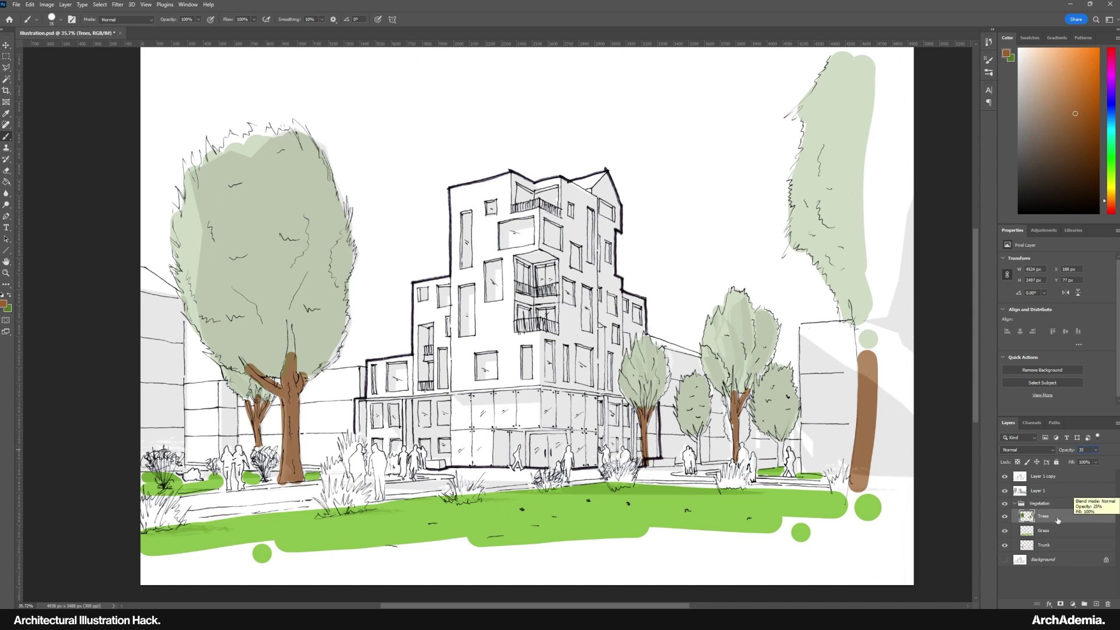
left_click(1057, 530)
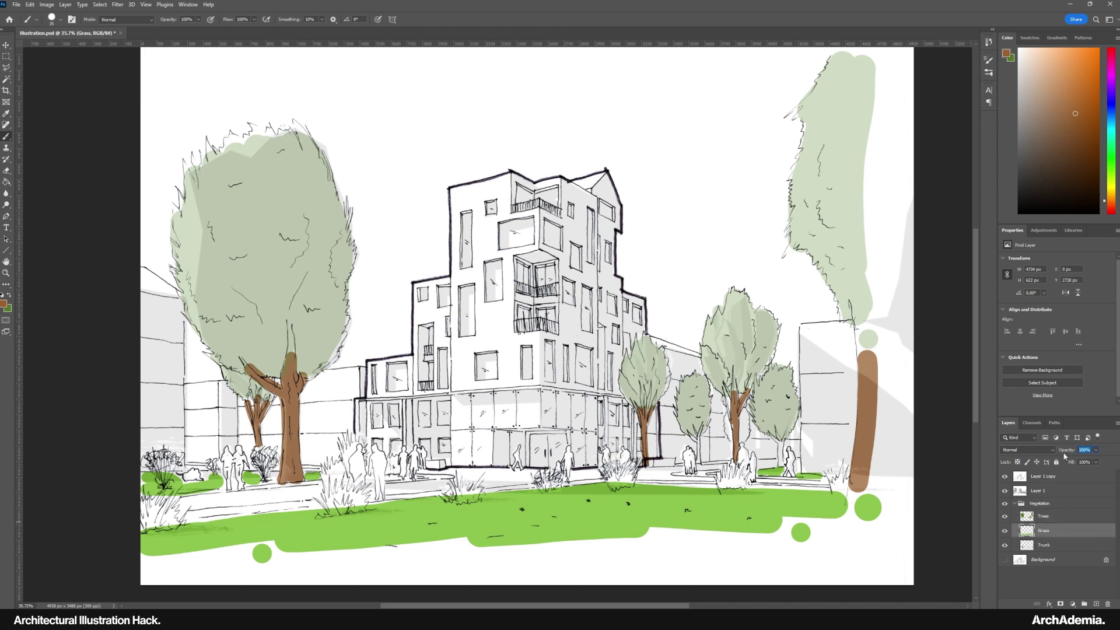
left_click(1056, 515)
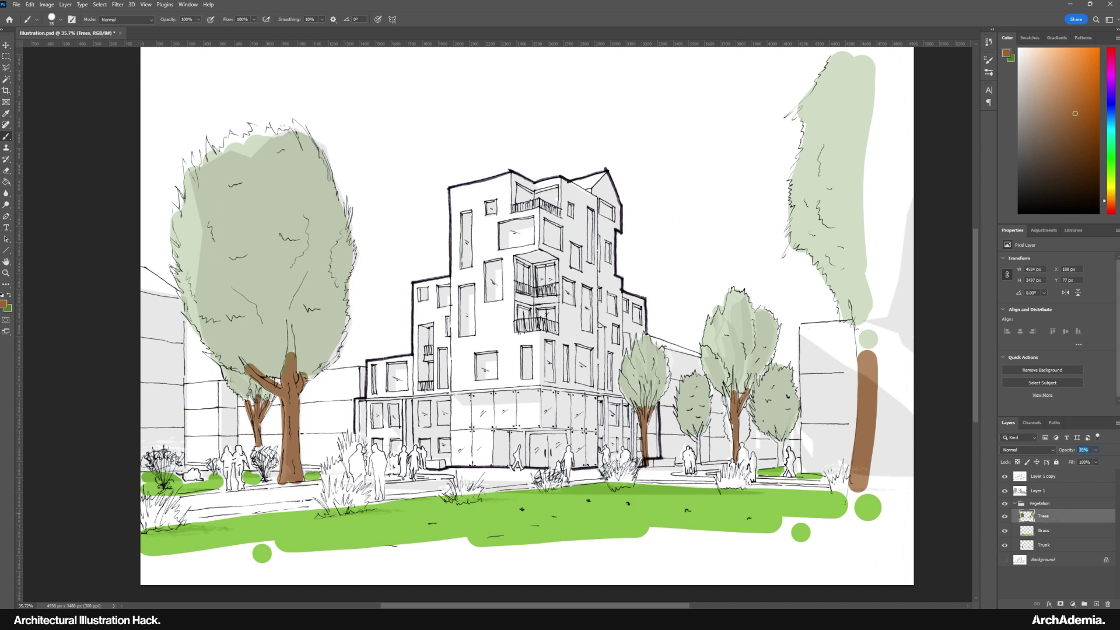
type("100")
Set the opacity of the entire Vegetation group to 25%
left_click(1045, 505)
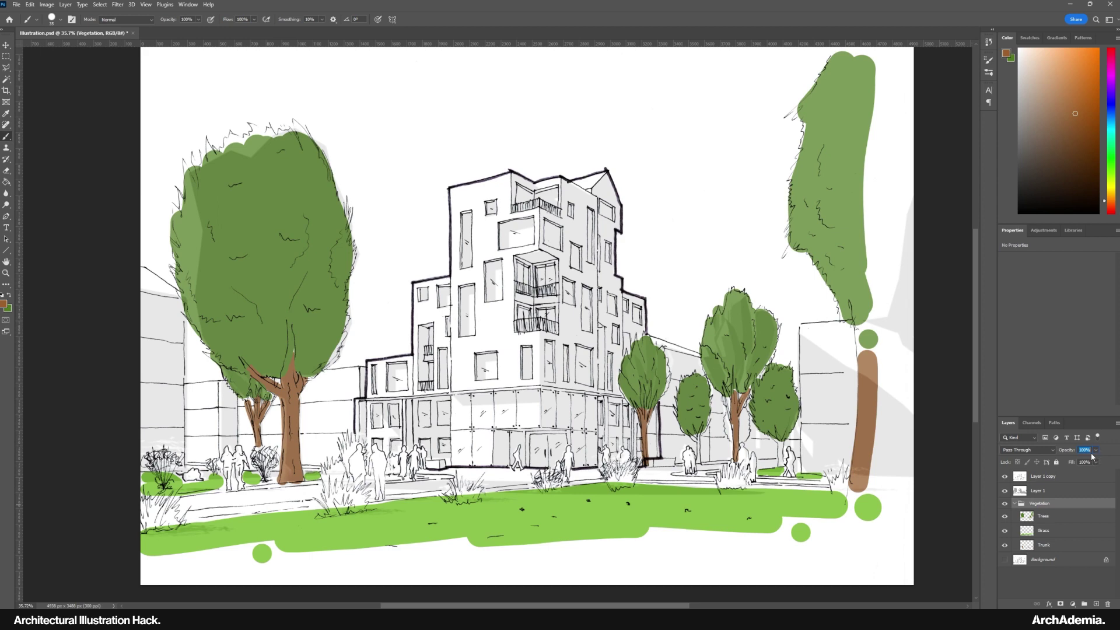
type("25")
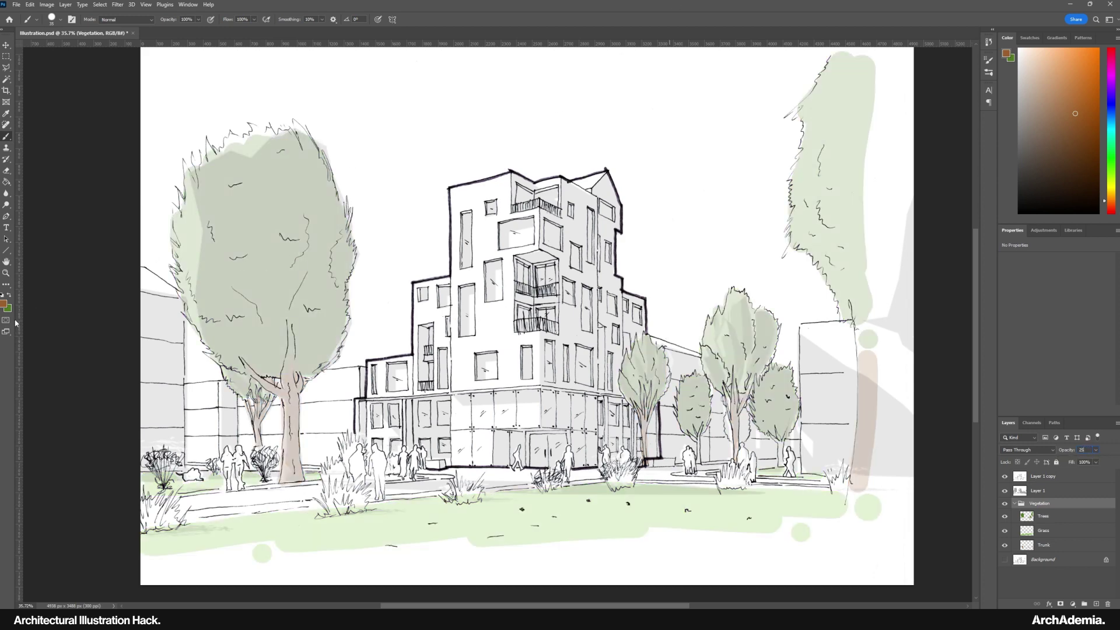
Zoom in on the large tree's trunk and hide the Trees layer to examine how the trunk paint overlaps the canopy
left_click(7, 274)
left_click(277, 368)
left_click(276, 369)
left_click(276, 369)
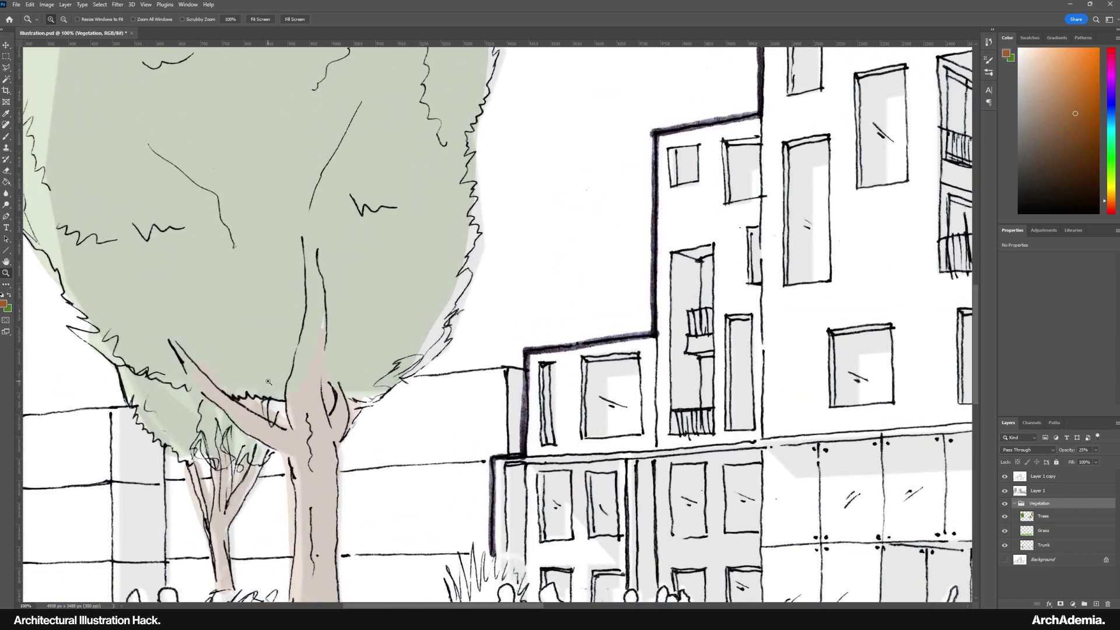
left_click(276, 373)
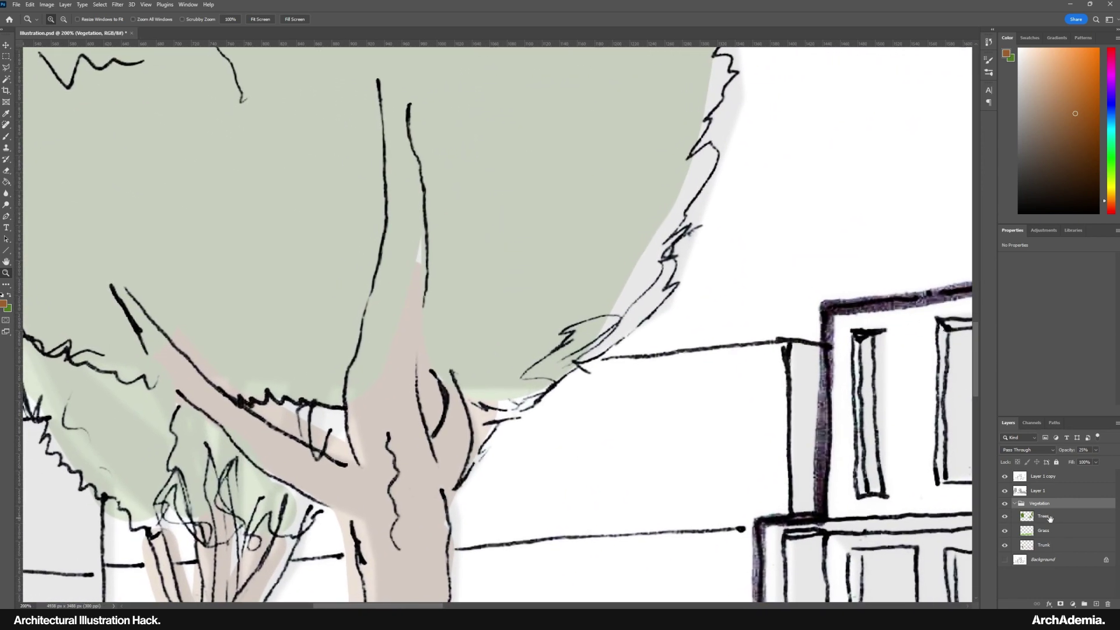
left_click(1004, 504)
left_click(1005, 504)
left_click(1039, 532)
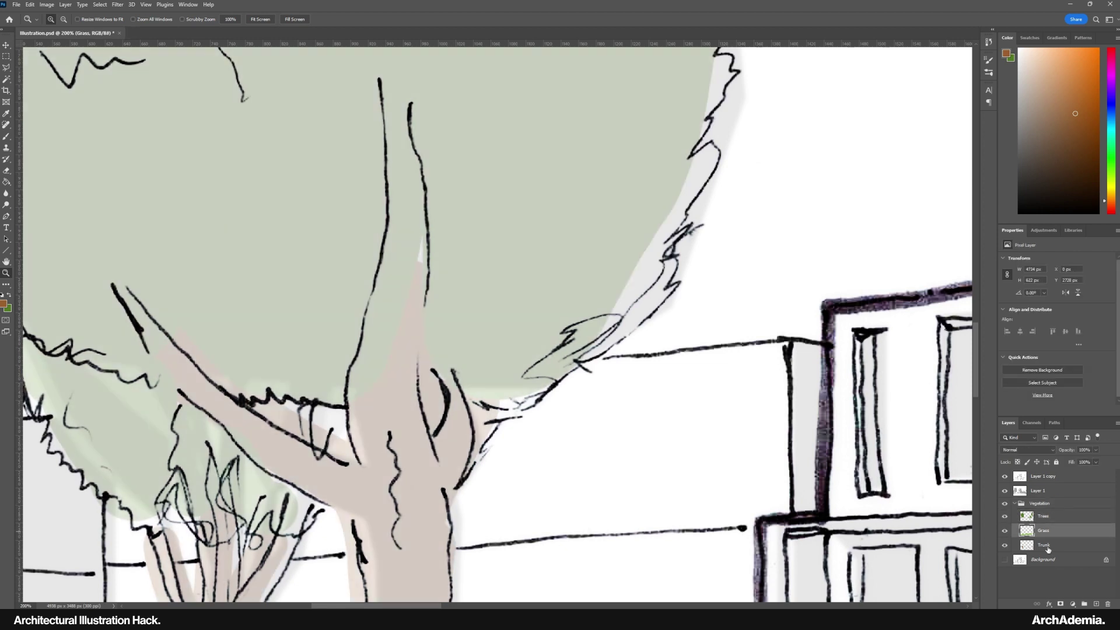
left_click(1004, 517)
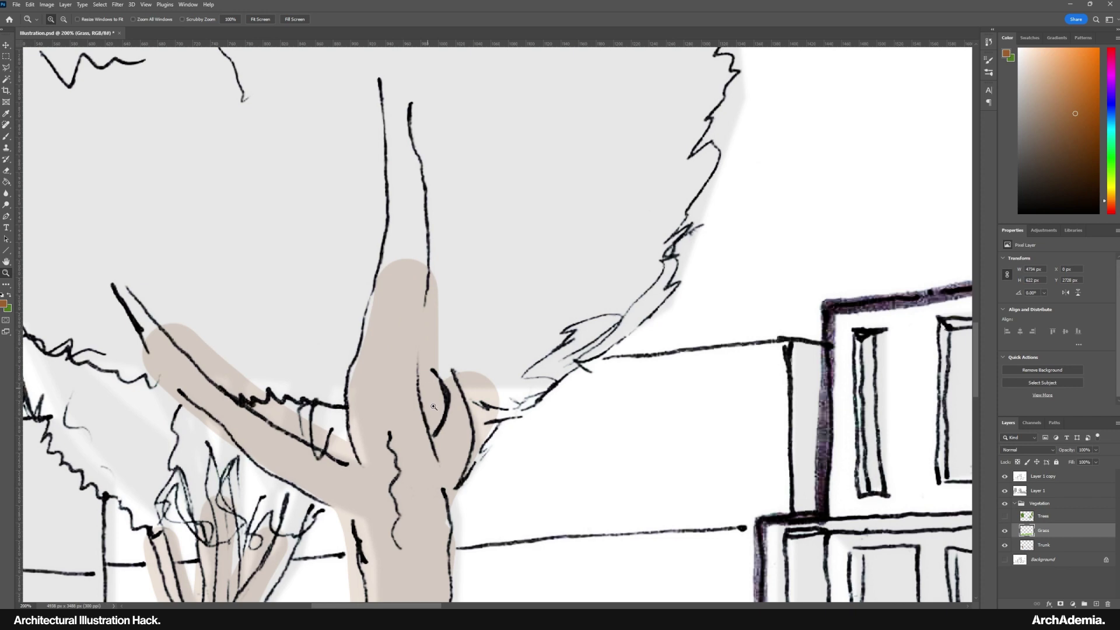
Compare the large tree's trunk with and without the Trees layer, leave that layer visible, and select the Vegetation group
left_click(1004, 518)
left_click(1003, 518)
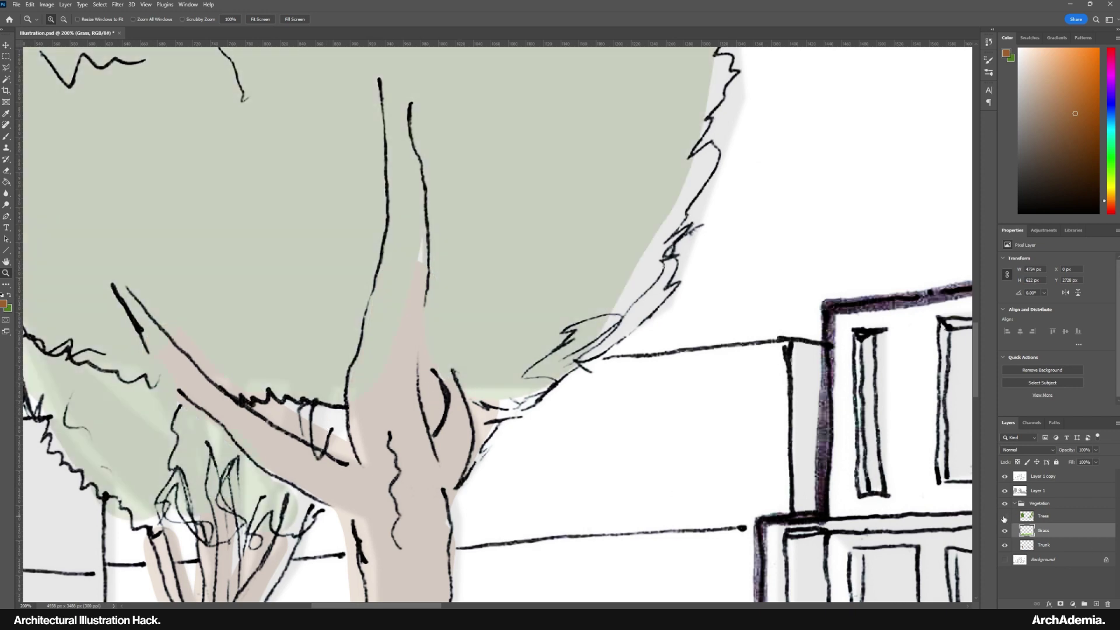
left_click(1003, 518)
left_click(1004, 518)
left_click(1044, 517)
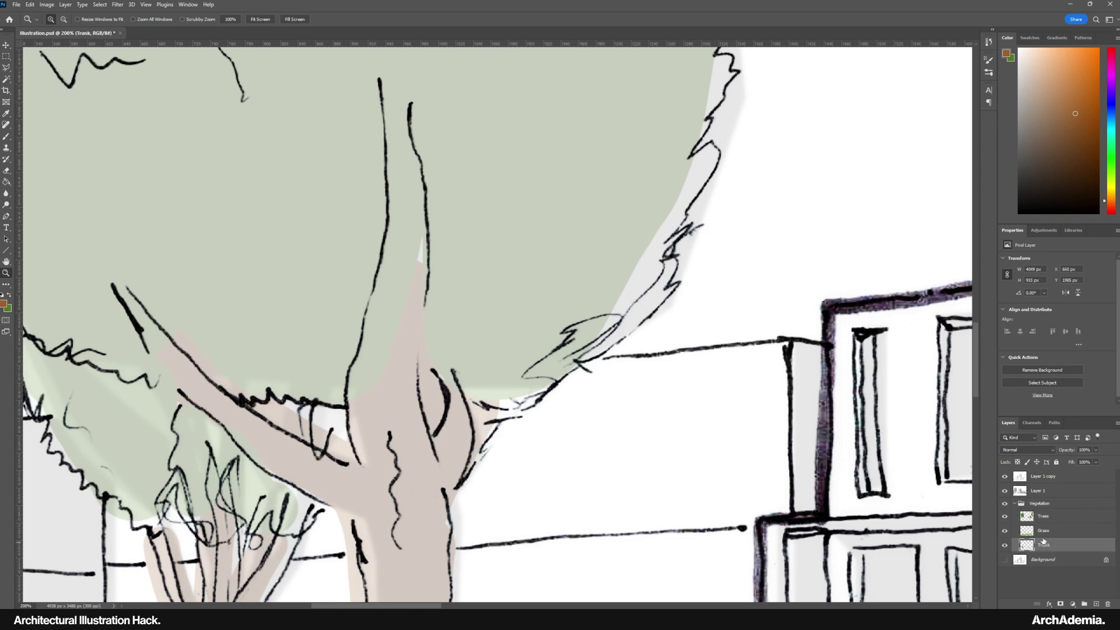
left_click(1005, 516)
left_click(1004, 516)
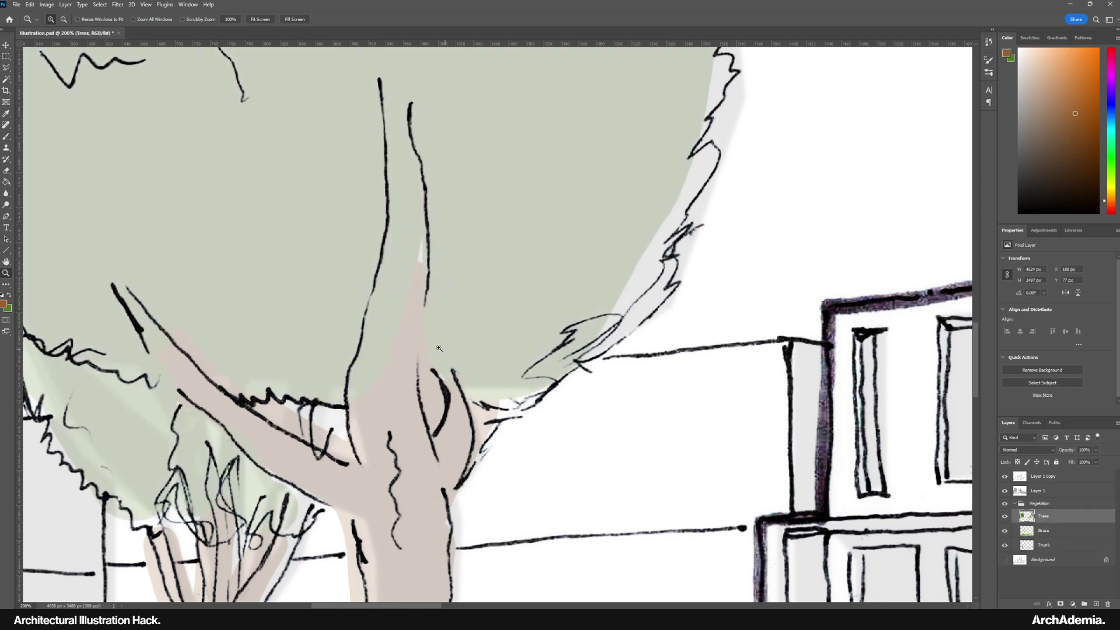
key("ctrl+0")
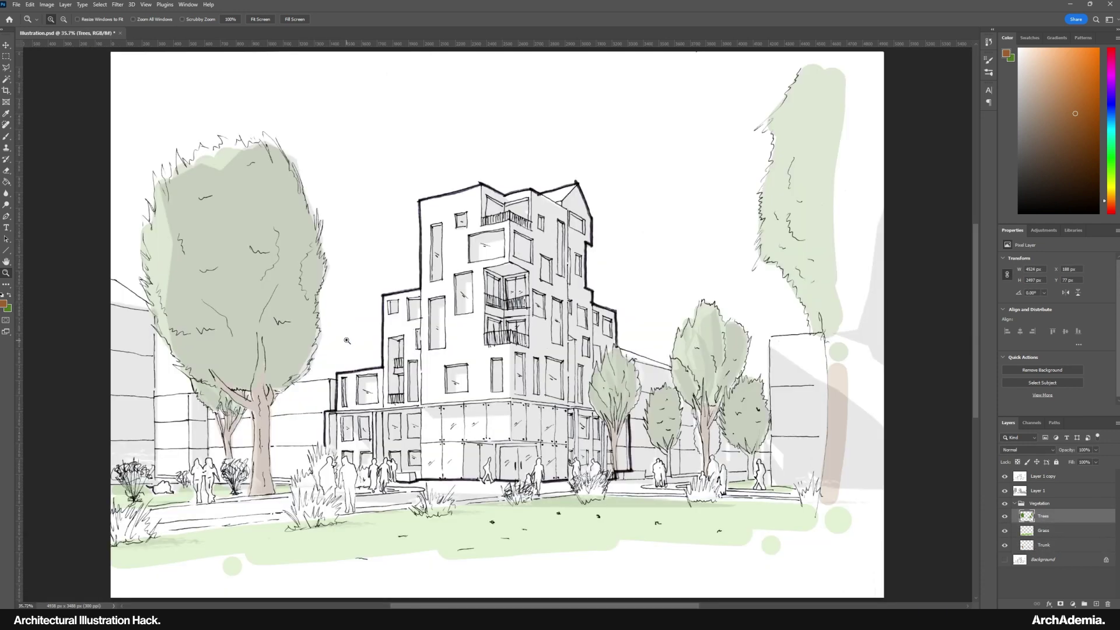
left_click(1044, 508)
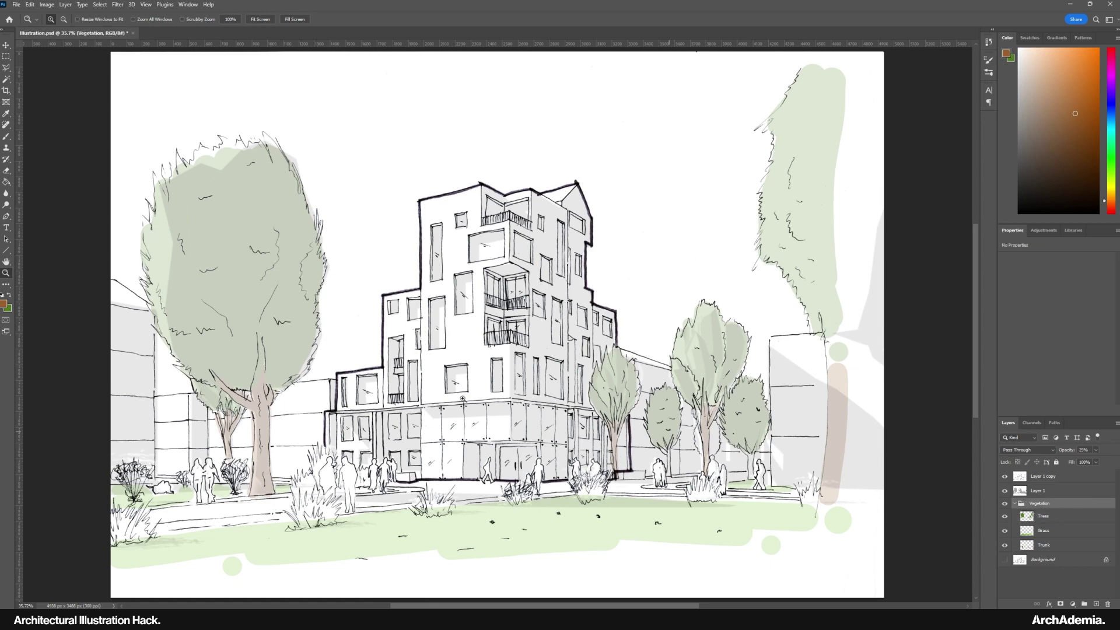
left_click_drag(494, 368, 471, 402)
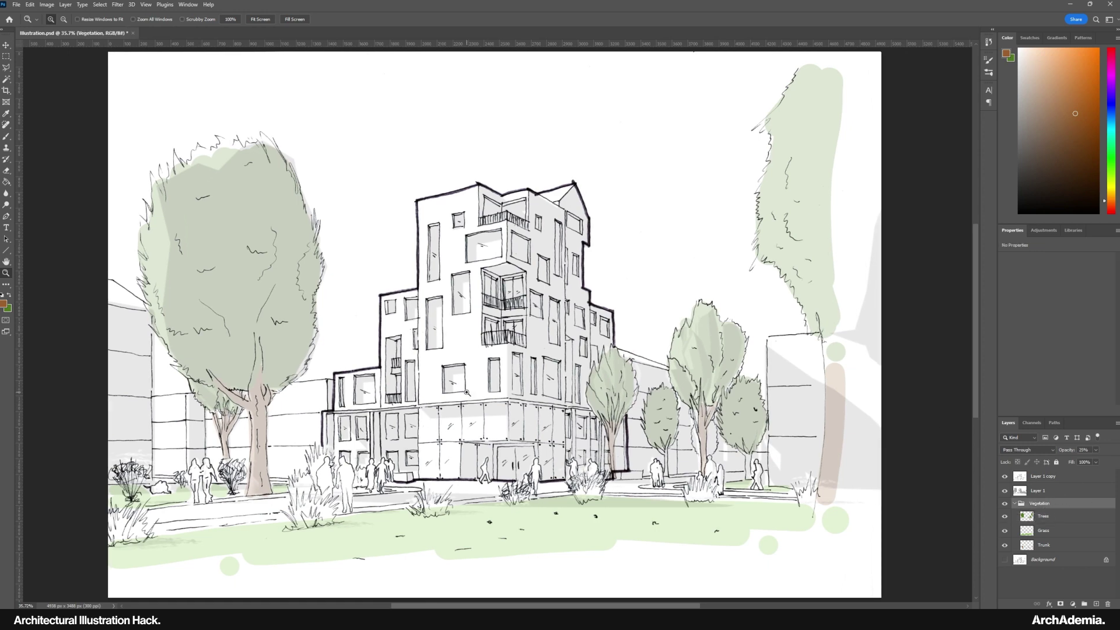
left_click(467, 392, "alt")
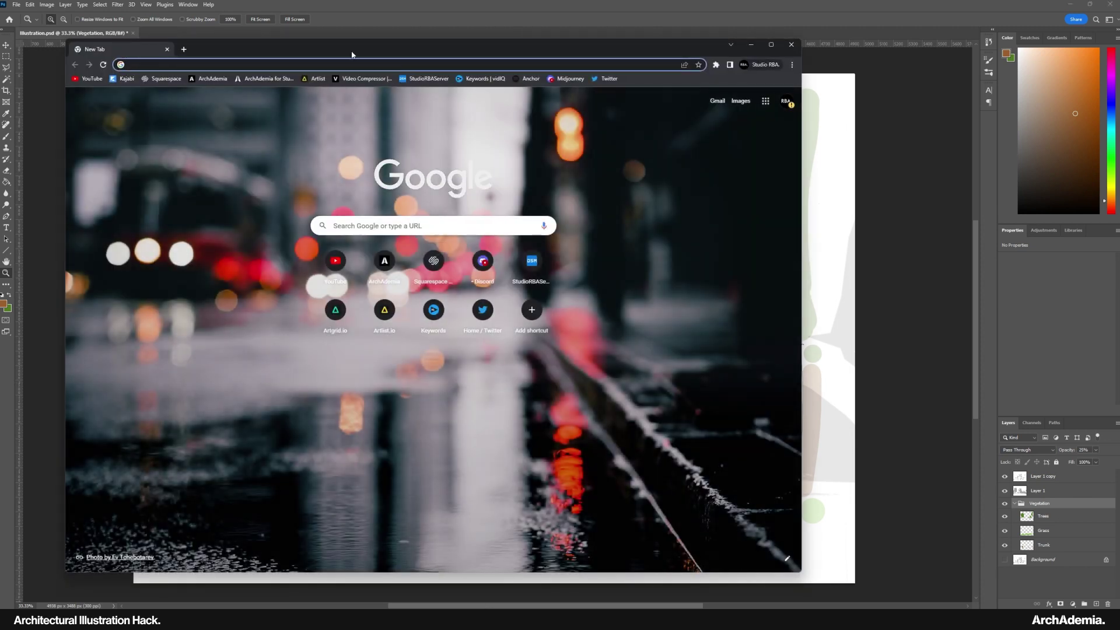
Switch to the web browser, search the web for Poliigon and open the Poliigon texture website
double_click(352, 51)
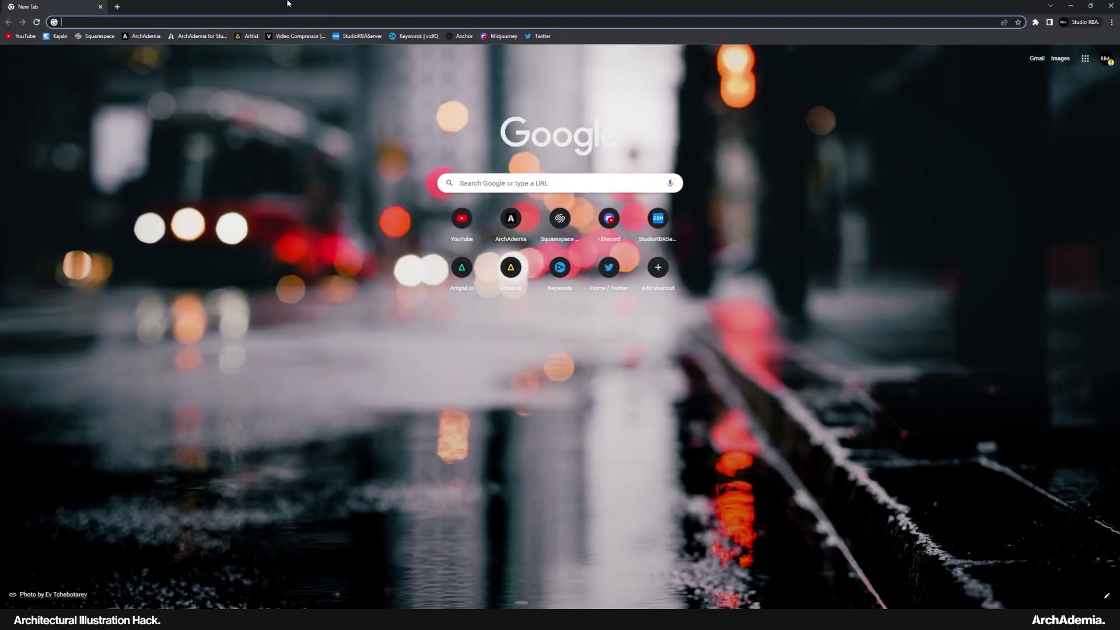
type("polligo")
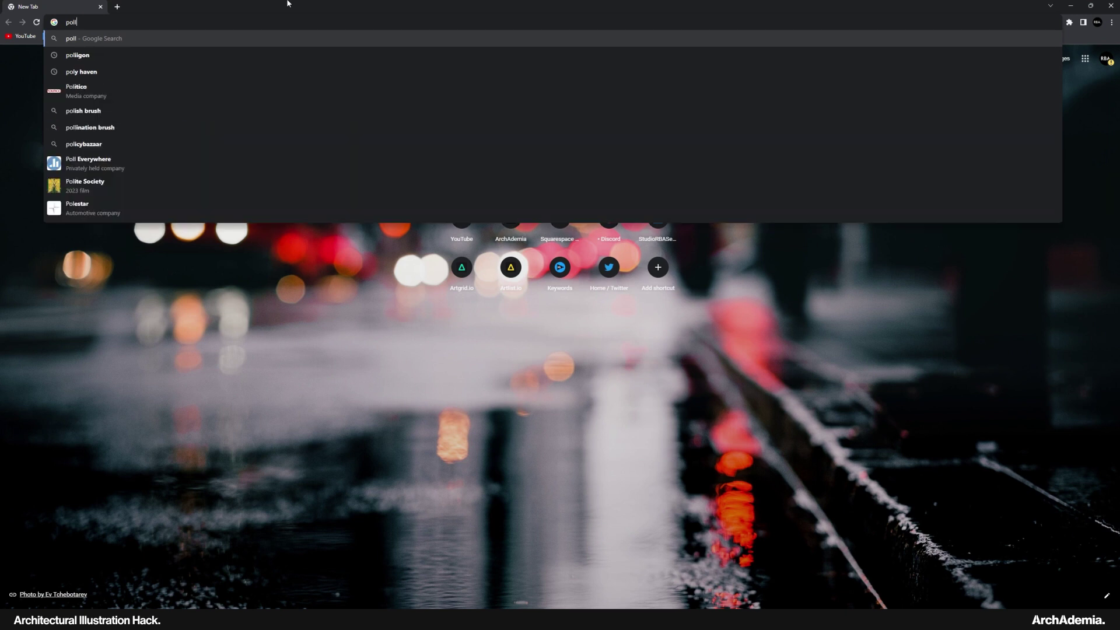
type("n")
key("Return")
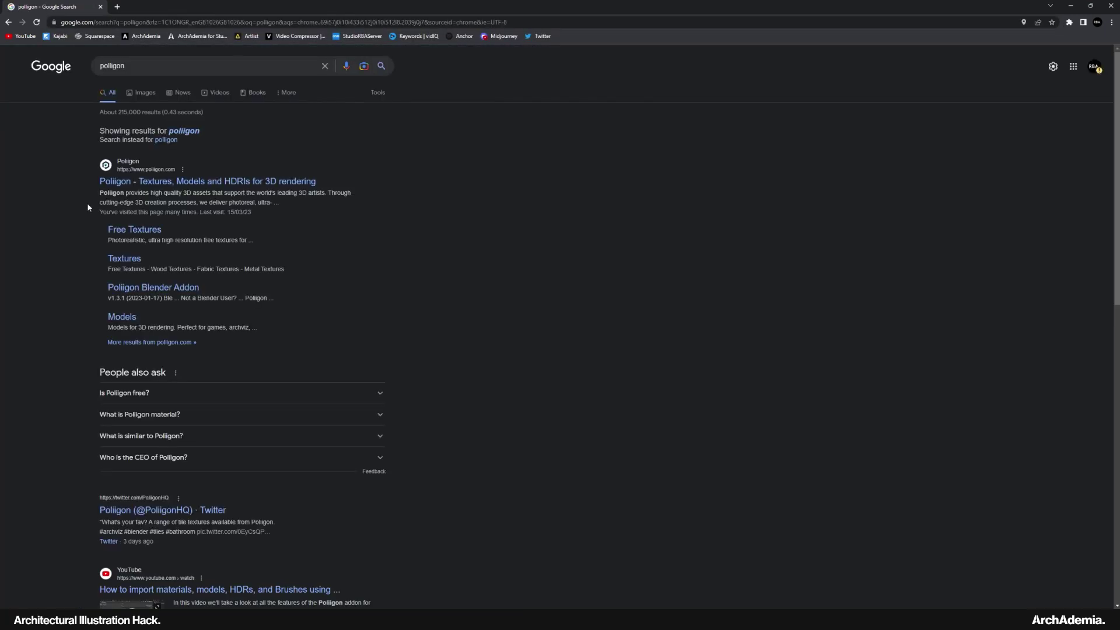
left_click(111, 183)
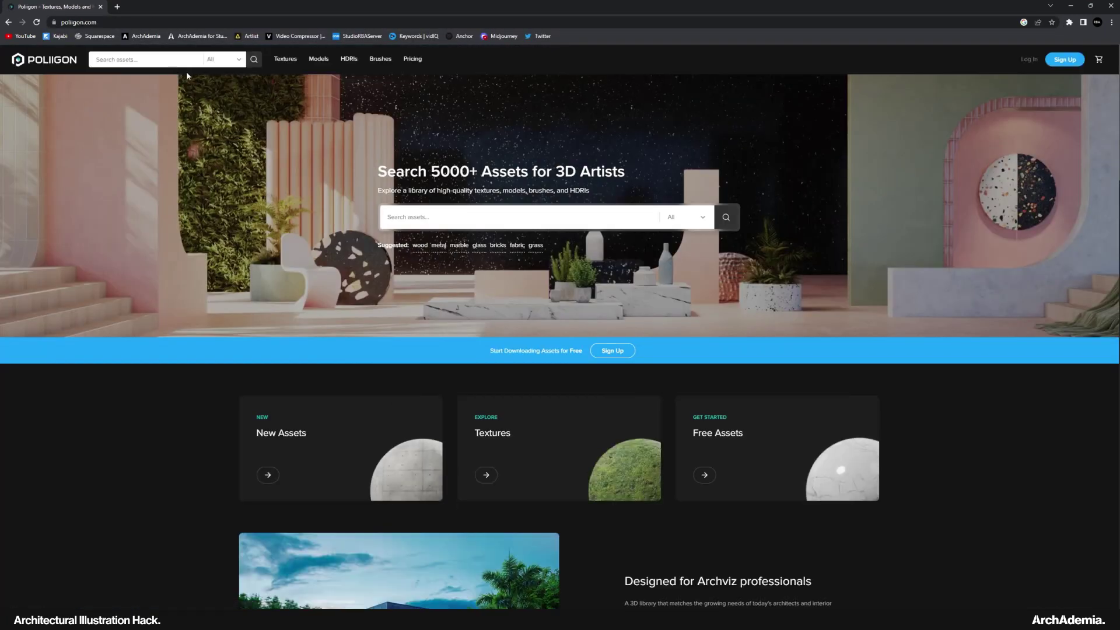
Search the Poliigon asset library for "brick" and look through the available textures
left_click(446, 216)
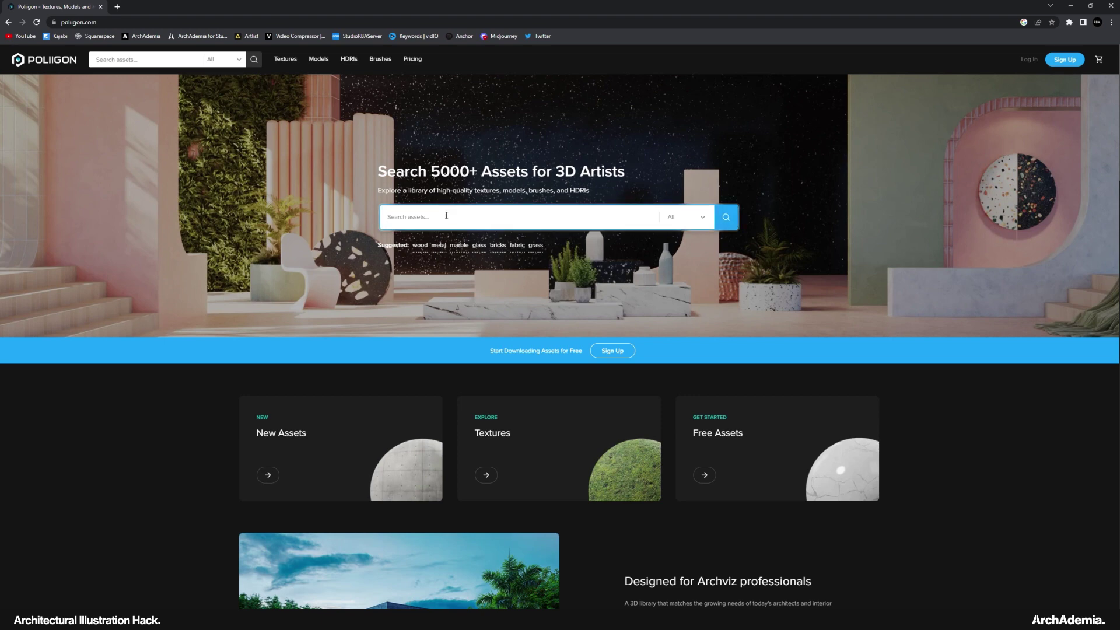
type("brick")
key("Return")
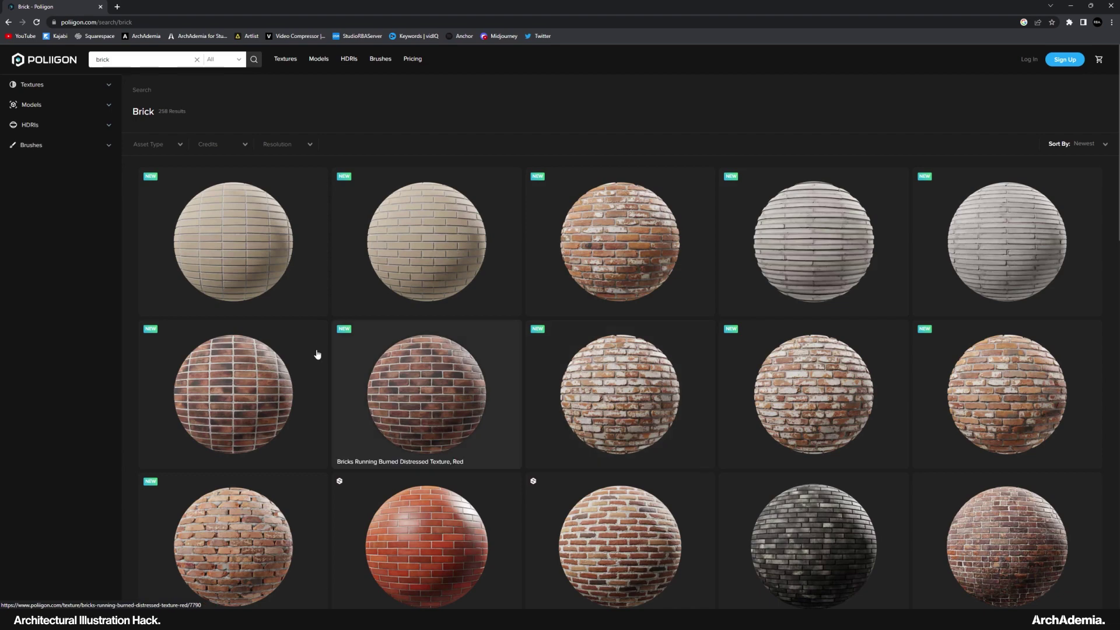
scroll(318, 353, "down", 9)
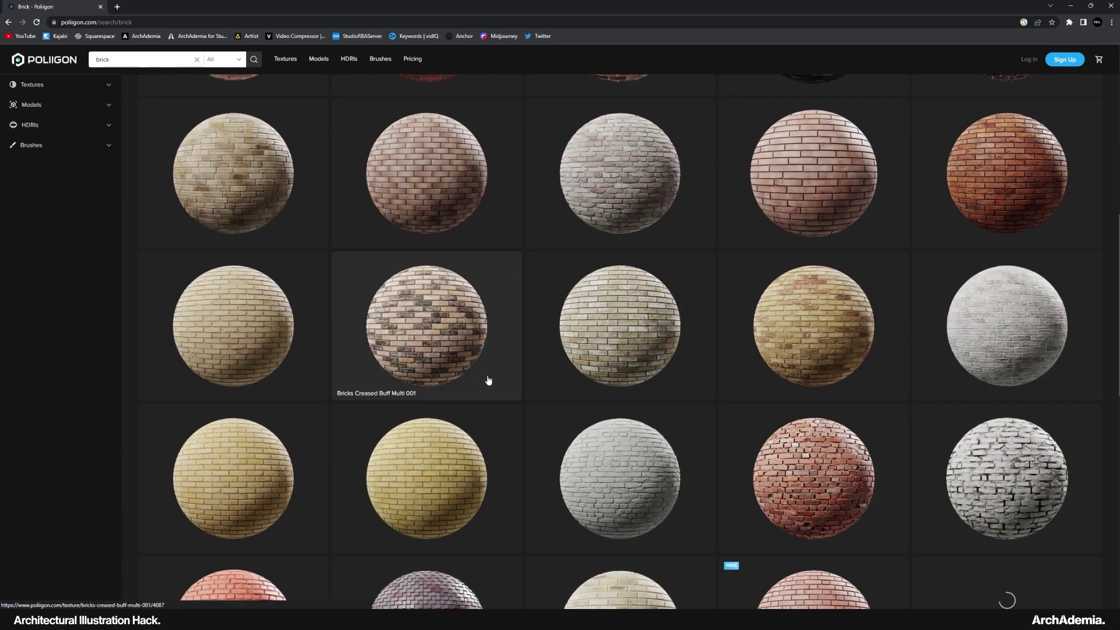
scroll(484, 379, "down", 5)
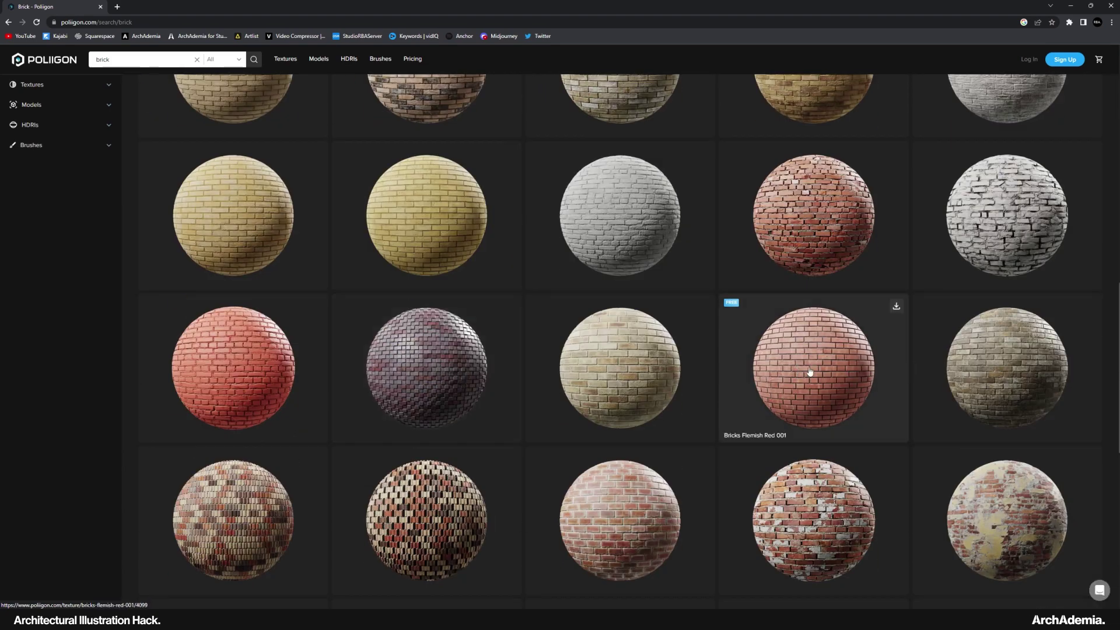
Try to download the free Bricks Flemish Red 001 texture, cancel the login request, and browse more brick textures
left_click(894, 308)
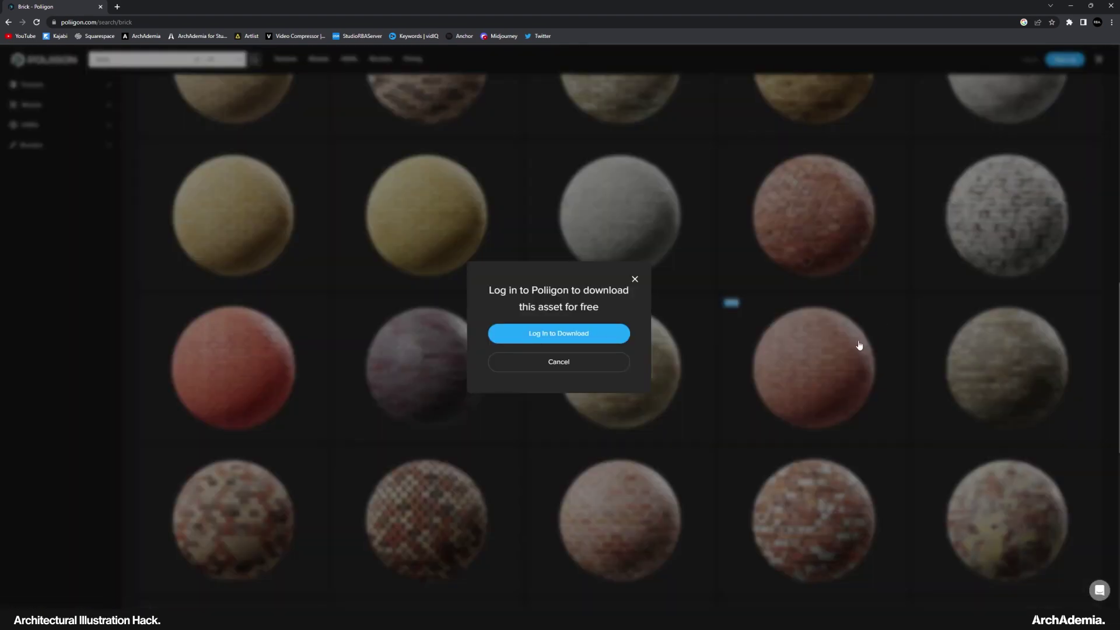
left_click(599, 370)
scroll(815, 362, "down", 3)
scroll(813, 387, "up", 15)
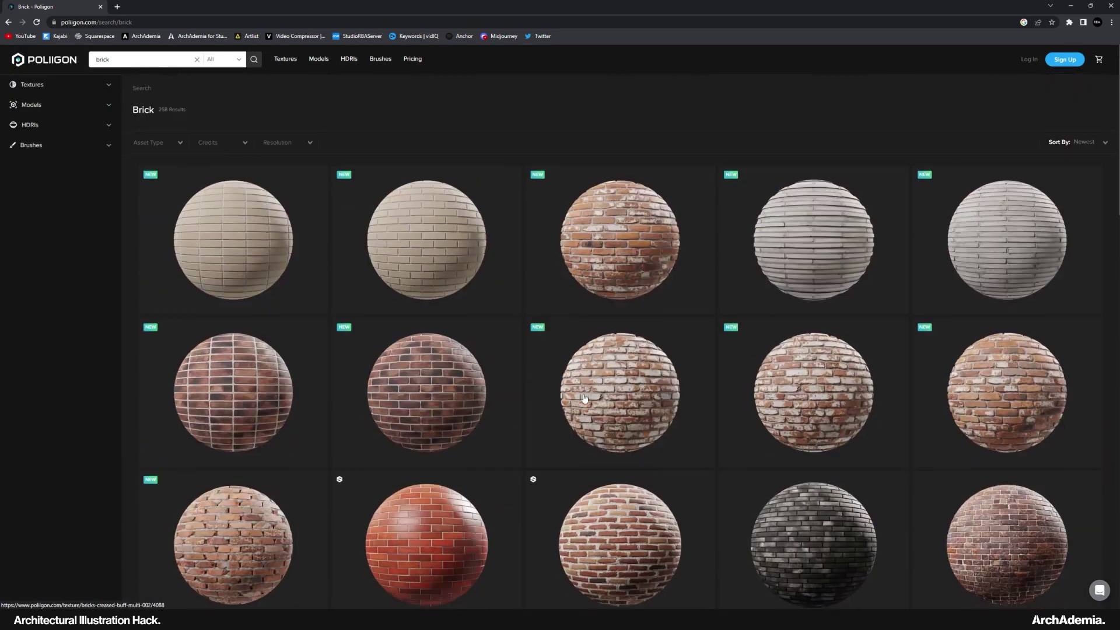
scroll(455, 341, "down", 15)
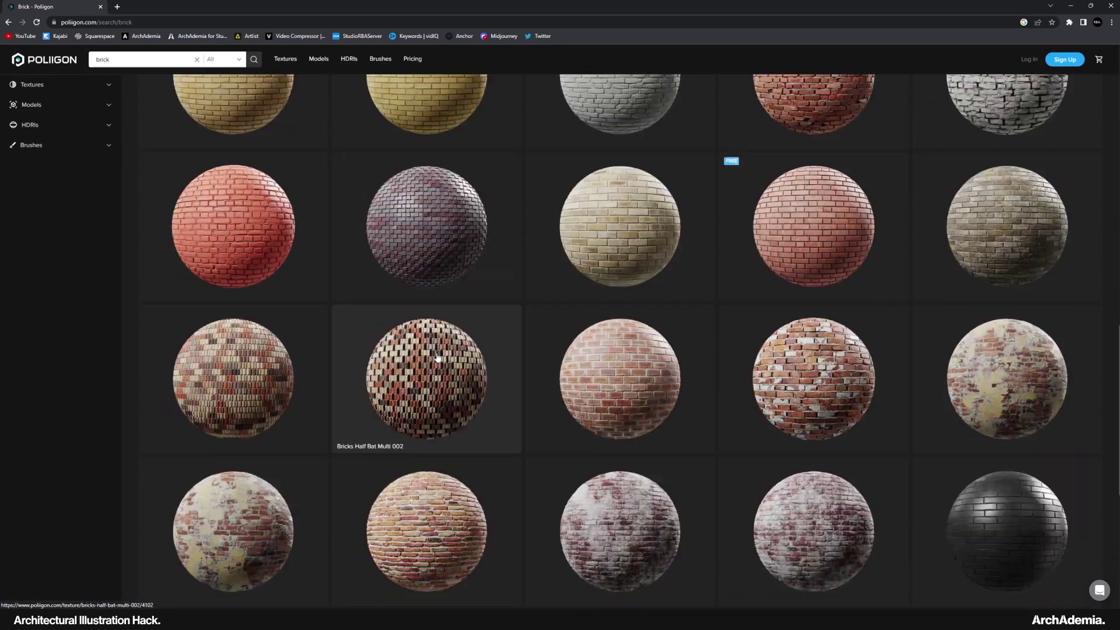
scroll(439, 357, "down", 6)
scroll(439, 357, "up", 20)
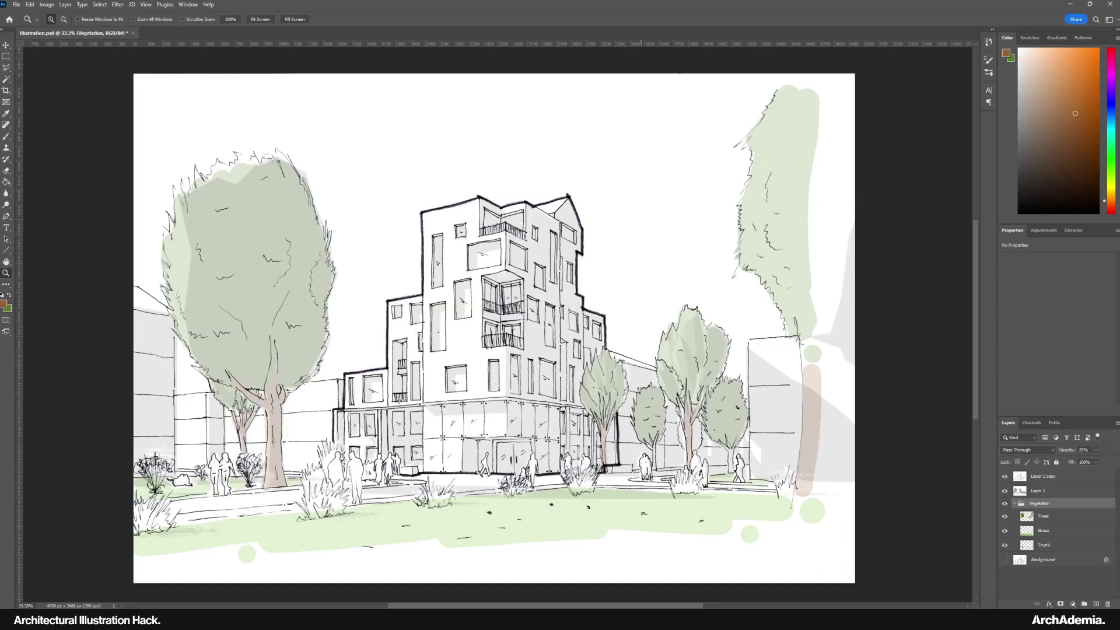
Open BricksBlackMulti001_COL_VAR1_8K.jpg from the Textures folder in Photoshop and fit the brick image on screen
scroll(520, 393, "up", 1)
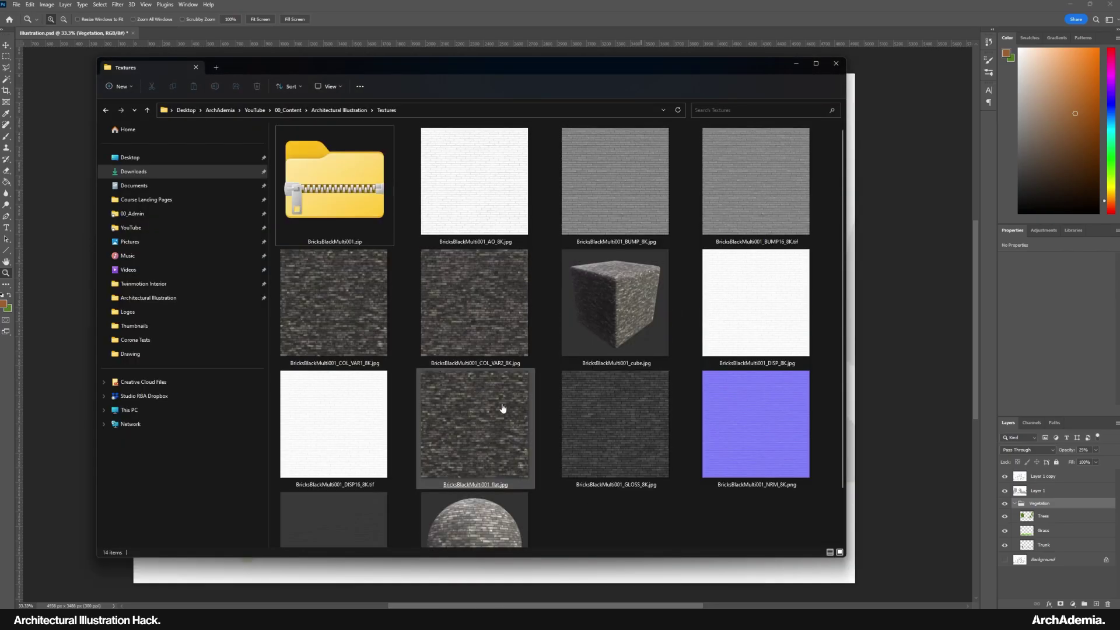
scroll(385, 473, "down", 1)
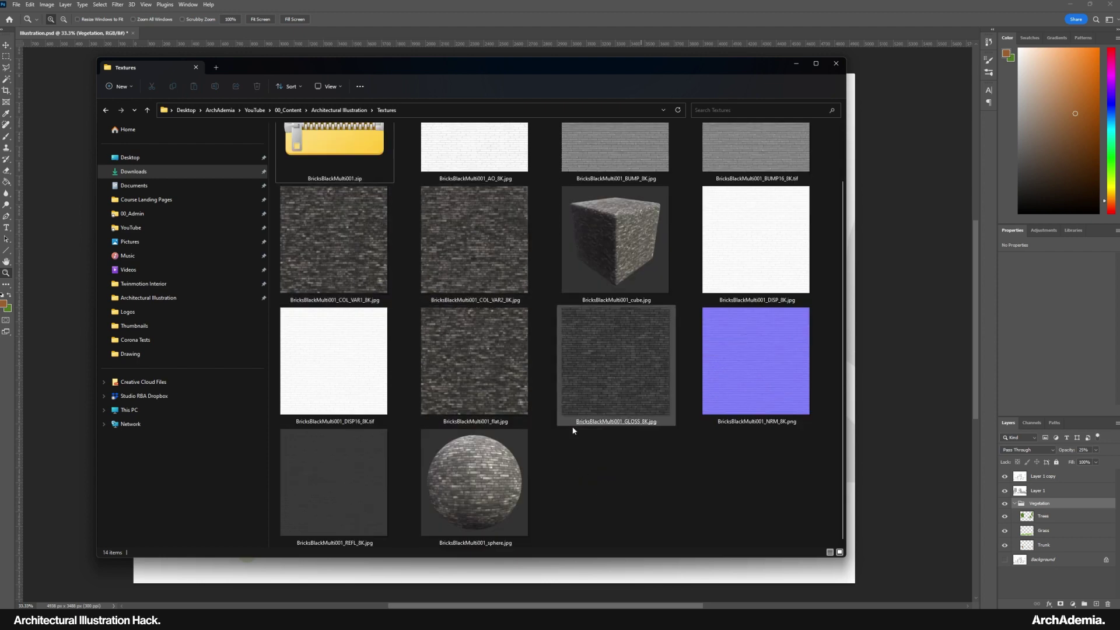
scroll(636, 499, "up", 1)
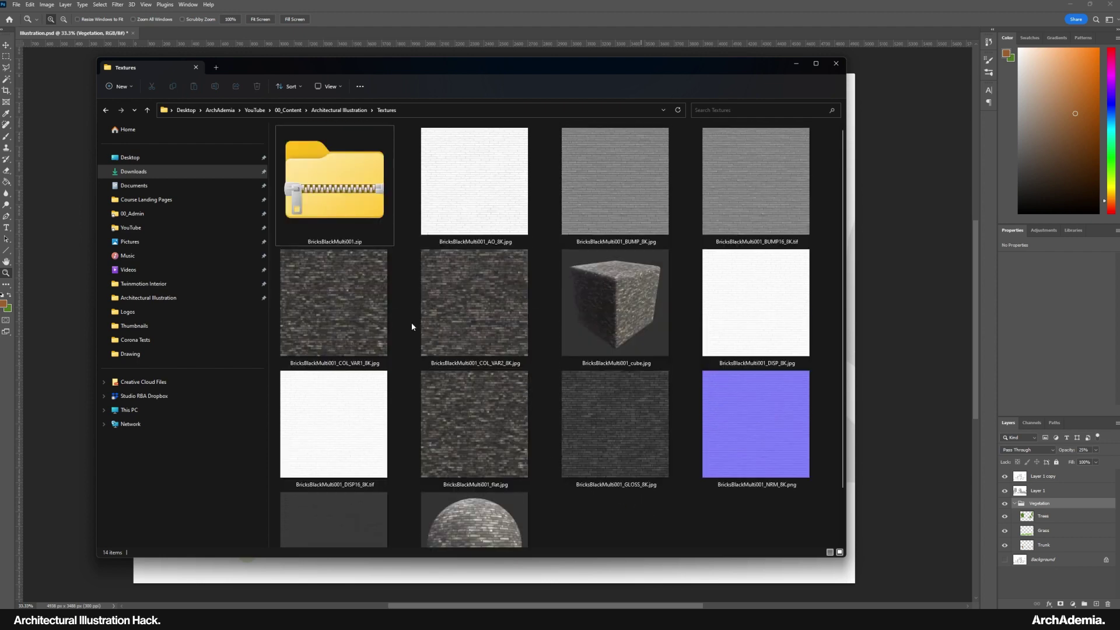
left_click(494, 13)
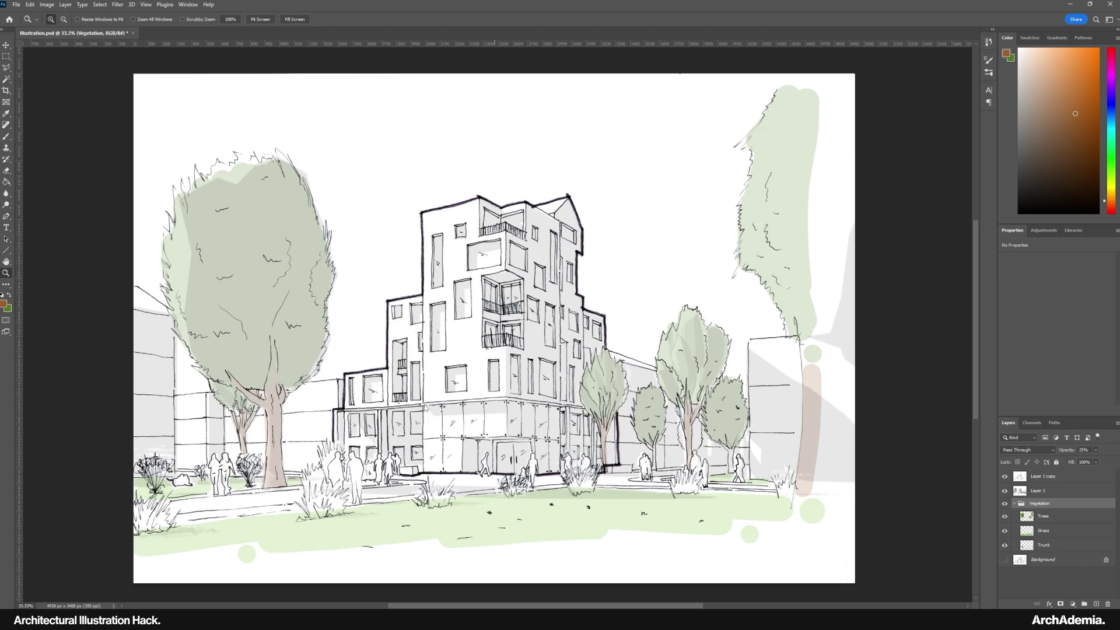
left_click_drag(408, 348, 408, 347)
right_click(434, 330)
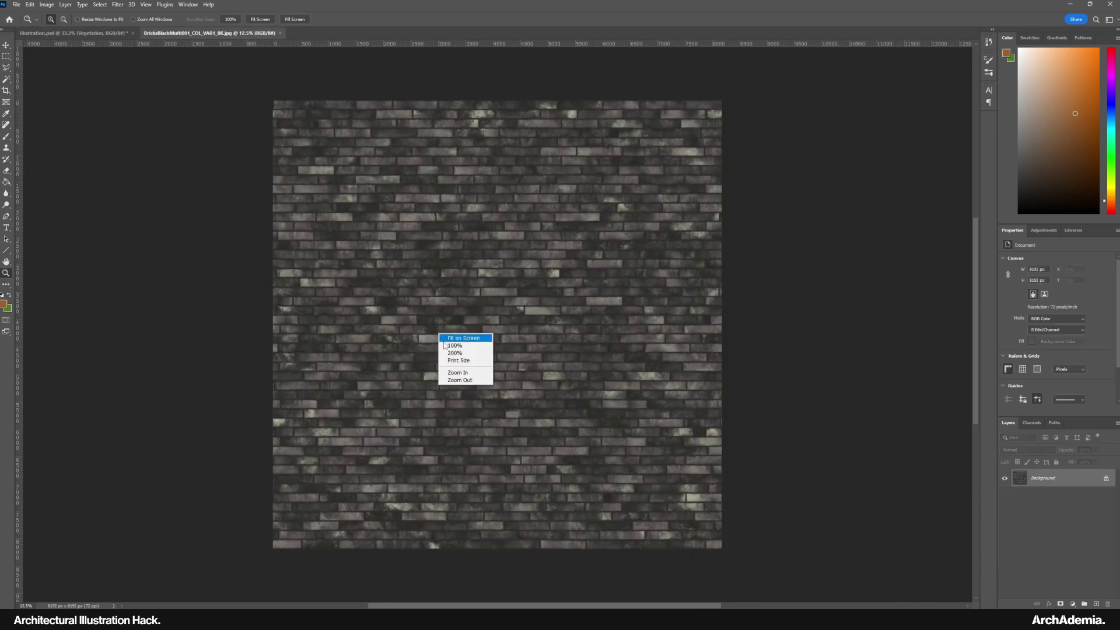
left_click(443, 342)
right_click(444, 342)
left_click(454, 350)
Bring the brick texture into Illustration.psd as a new layer and place it above the Vegetation group
key("v")
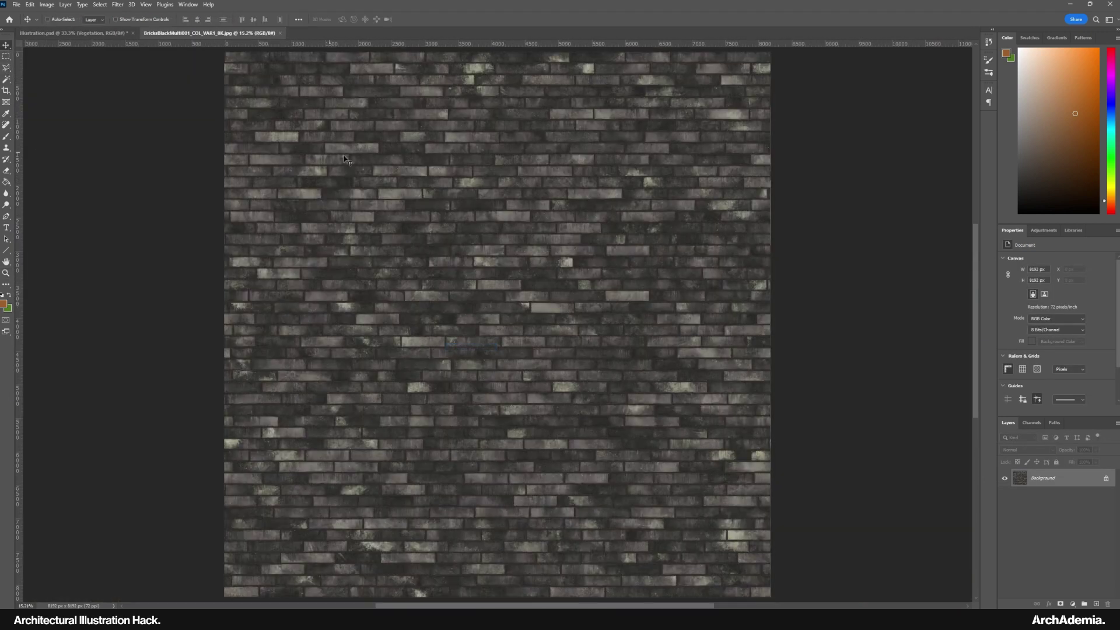
left_click_drag(91, 35, 432, 308)
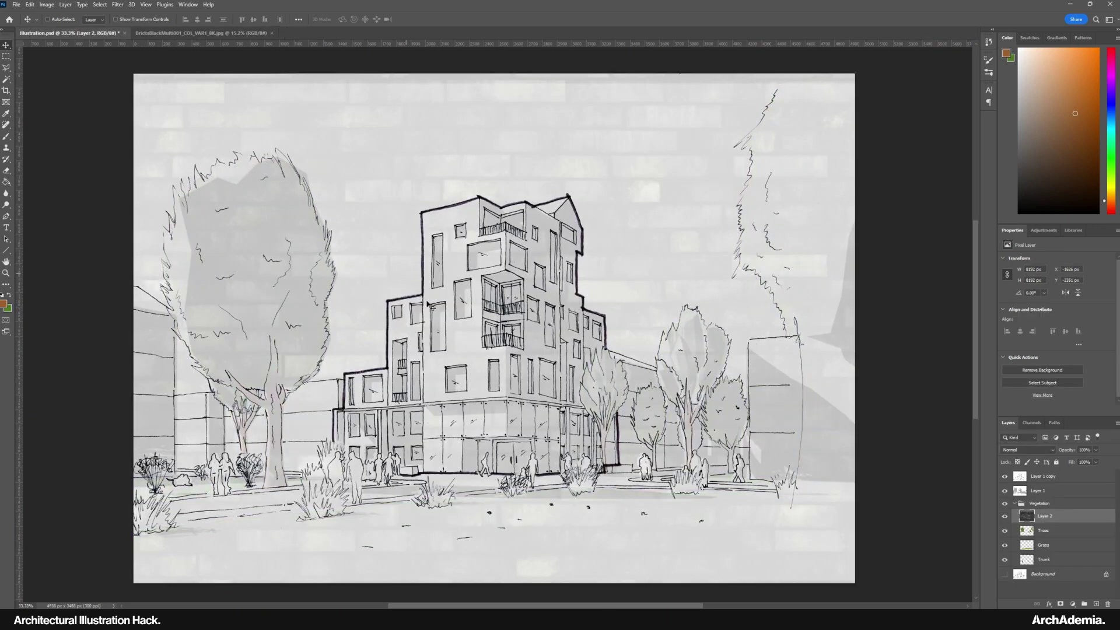
left_click_drag(1050, 523, 1047, 498)
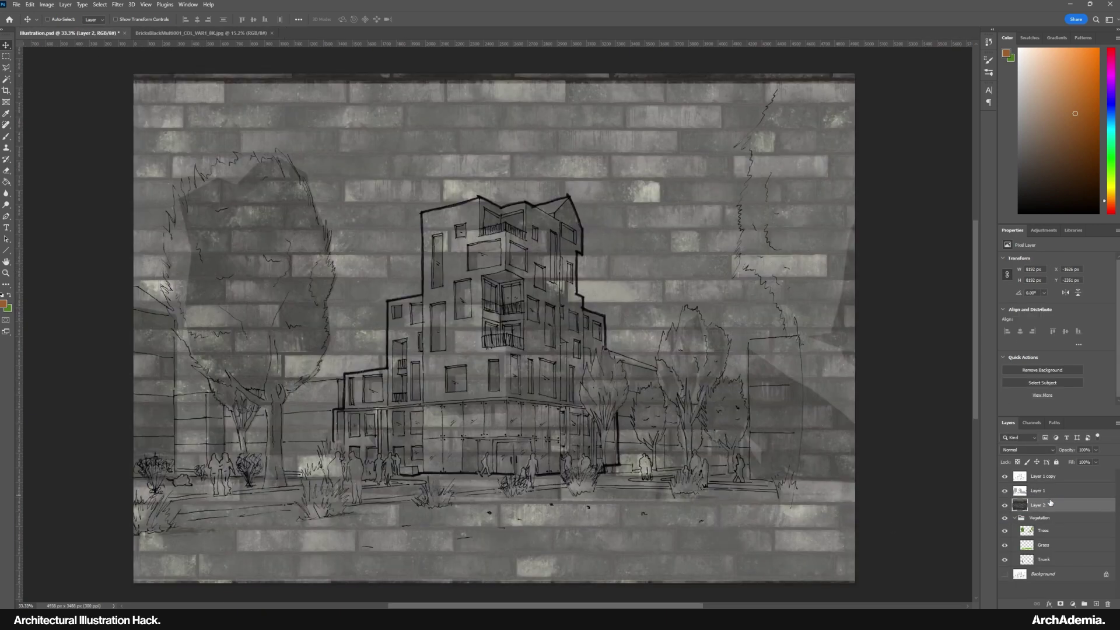
Create a layer group named Textures and put the brick texture layer inside it
left_click(1084, 604)
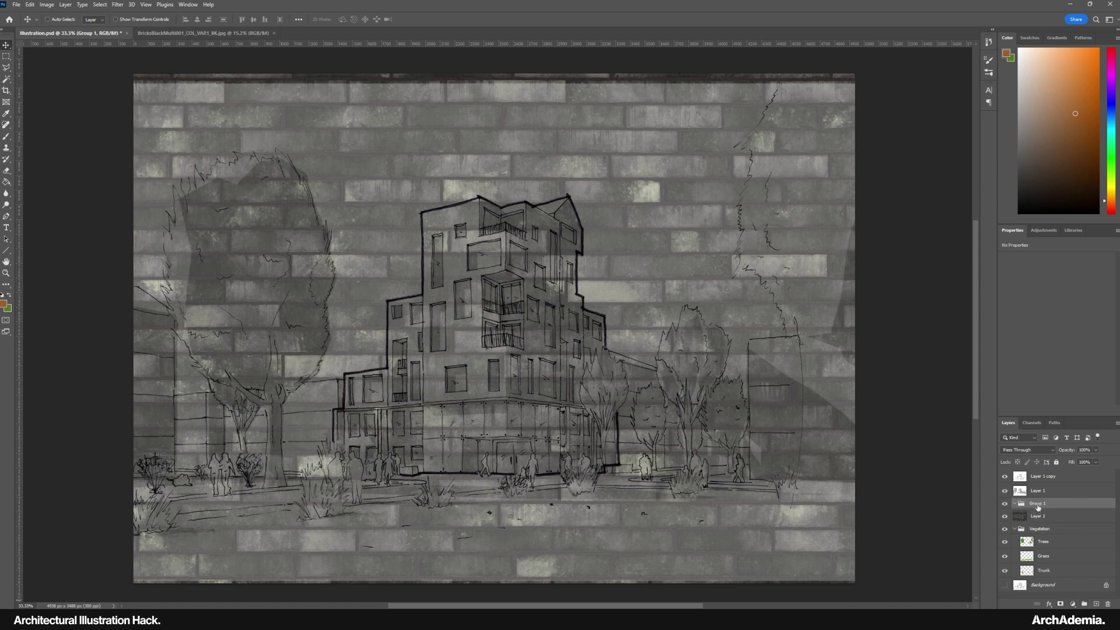
double_click(1037, 504)
key("Return")
left_click(1050, 517)
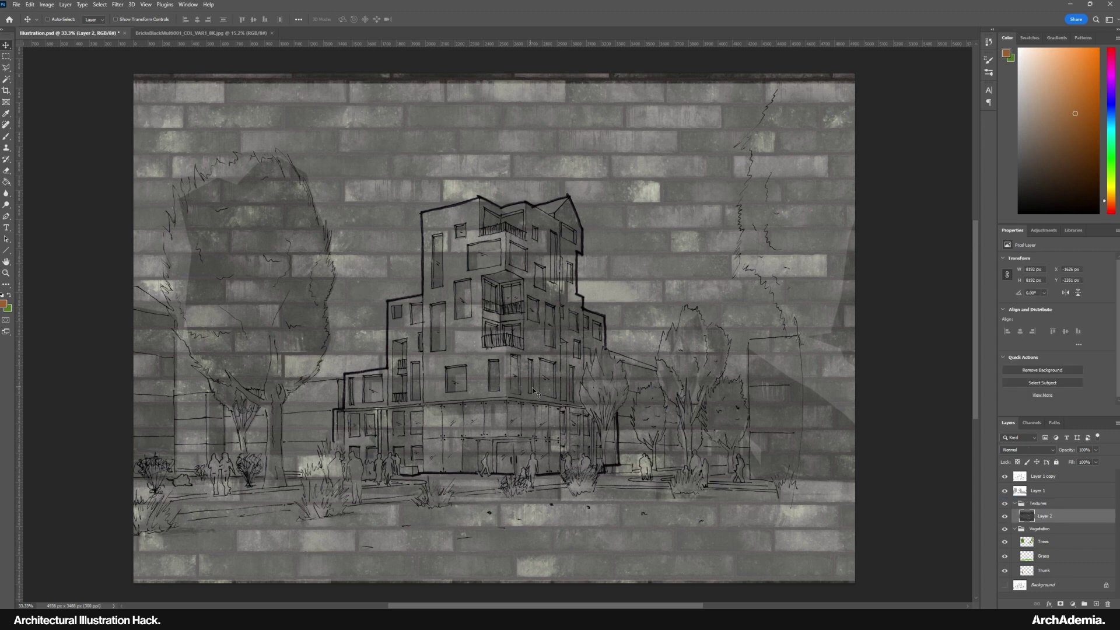
Scale the brick texture to 25%, shrink it further to about 566 px wide, and place it on the tower's lower front facade
key("ctrl+t")
left_click(161, 19)
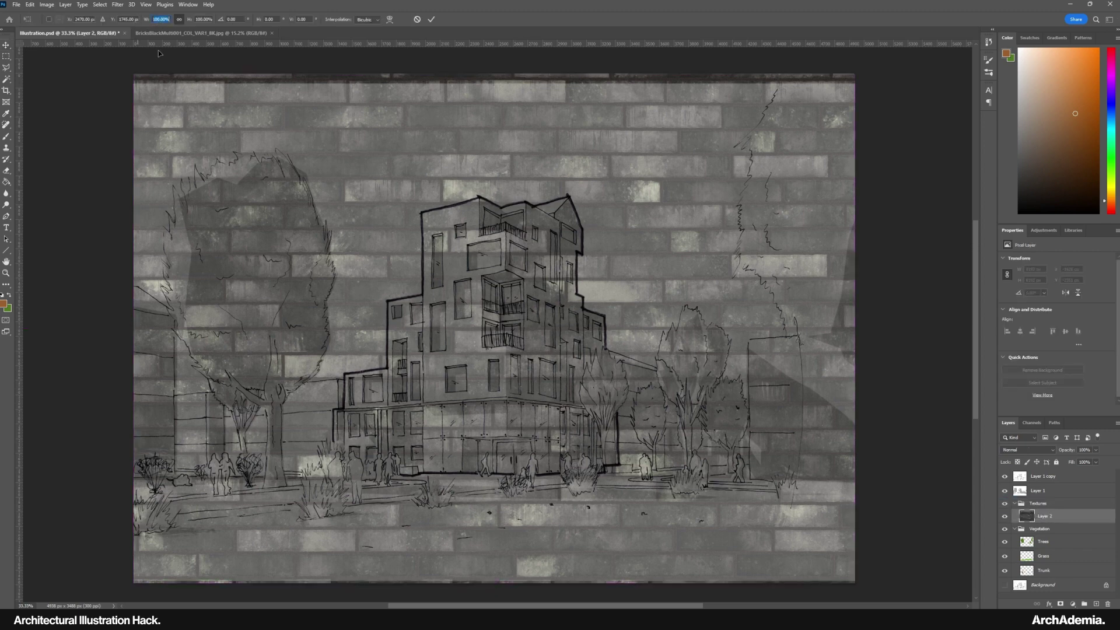
type("25")
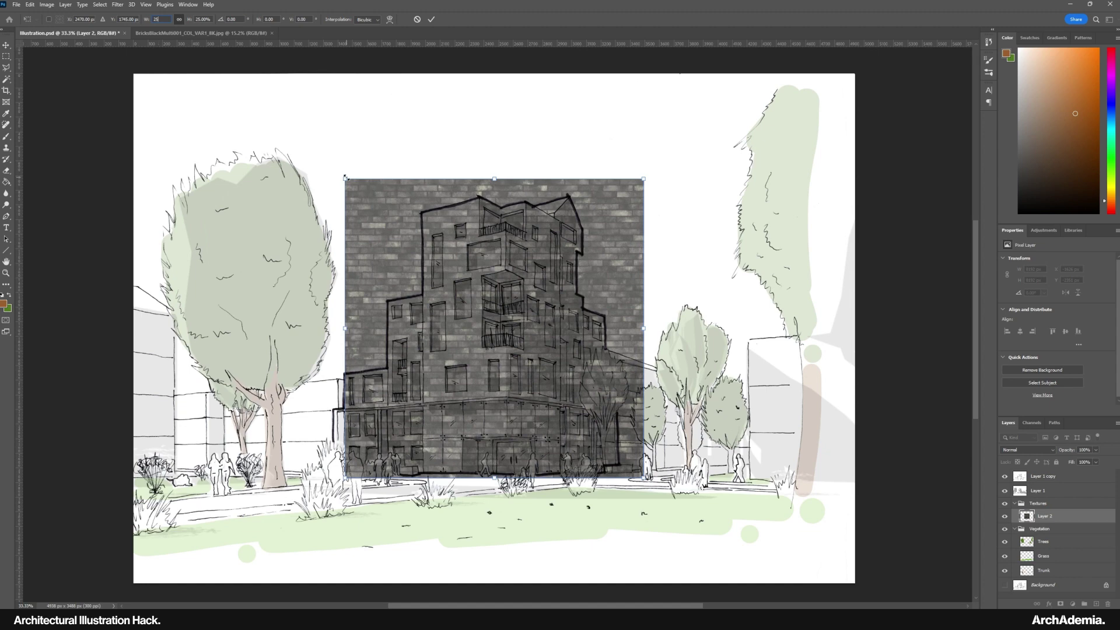
left_click_drag(345, 176, 563, 404)
left_click_drag(571, 450, 432, 367)
key("Return")
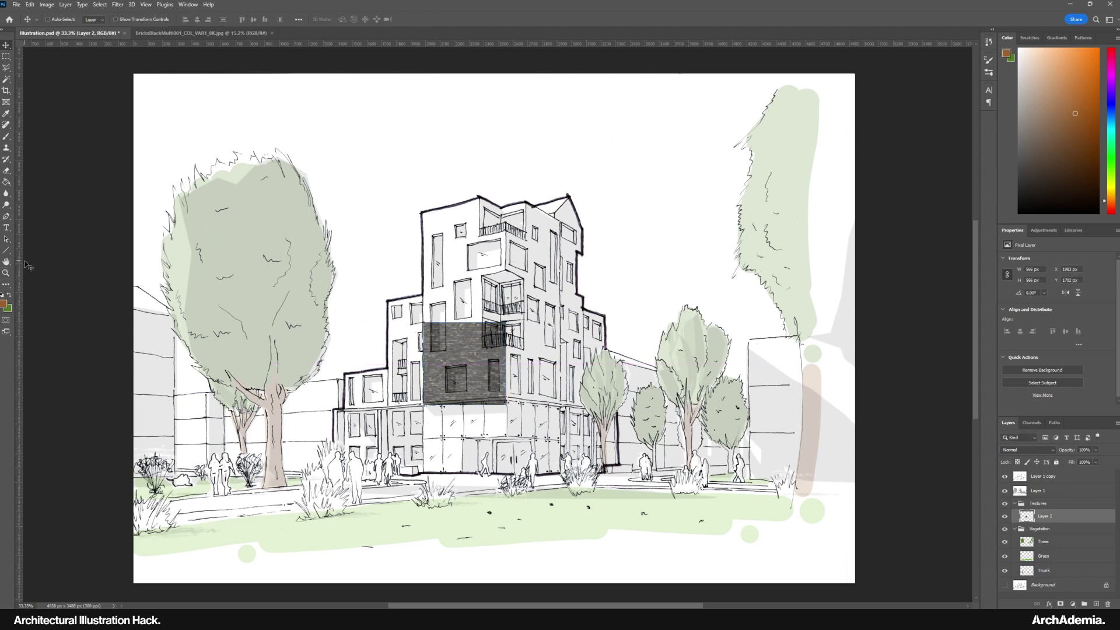
Duplicate the brick texture layer twice and stack the copies above the original, covering the tower's front facade past the roofline
left_click(6, 273)
left_click(526, 373)
left_click(461, 365)
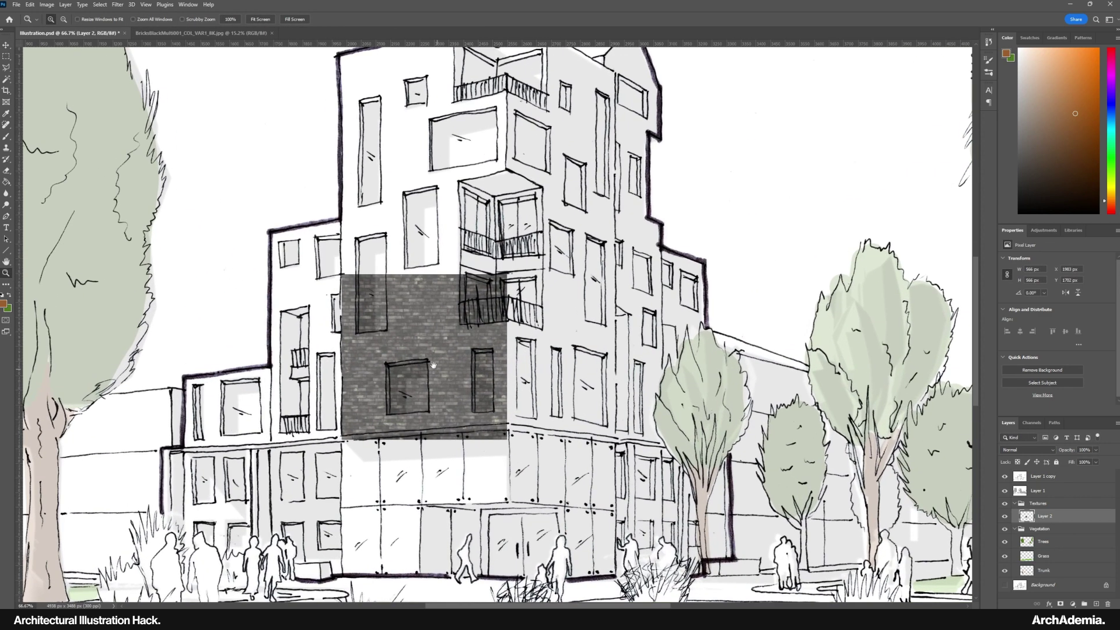
key("ctrl+j")
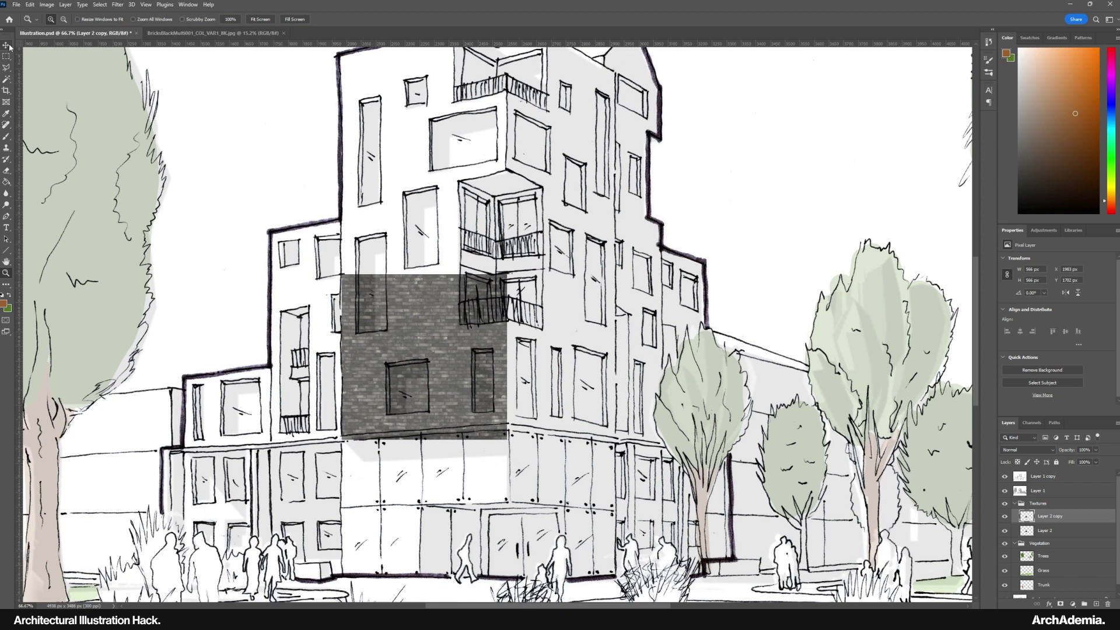
key("v")
left_click_drag(434, 420, 429, 368)
key("ctrl+j")
left_click_drag(400, 319, 401, 358)
left_click_drag(399, 354, 396, 179)
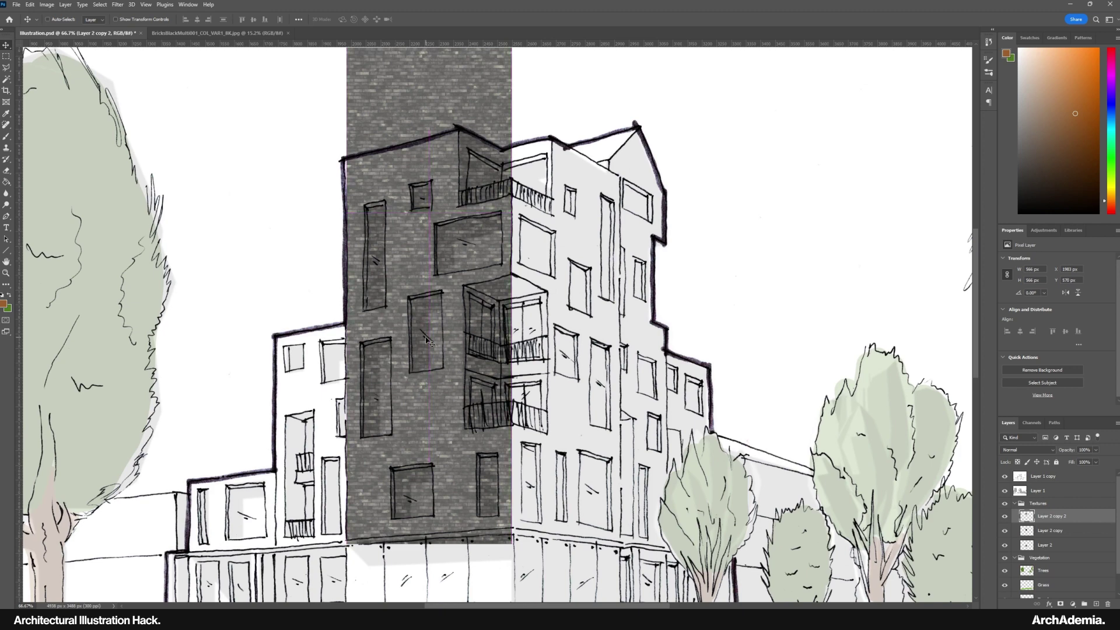
Merge the three stacked brick texture layers in the Textures group into one layer
left_click(1054, 544, "shift")
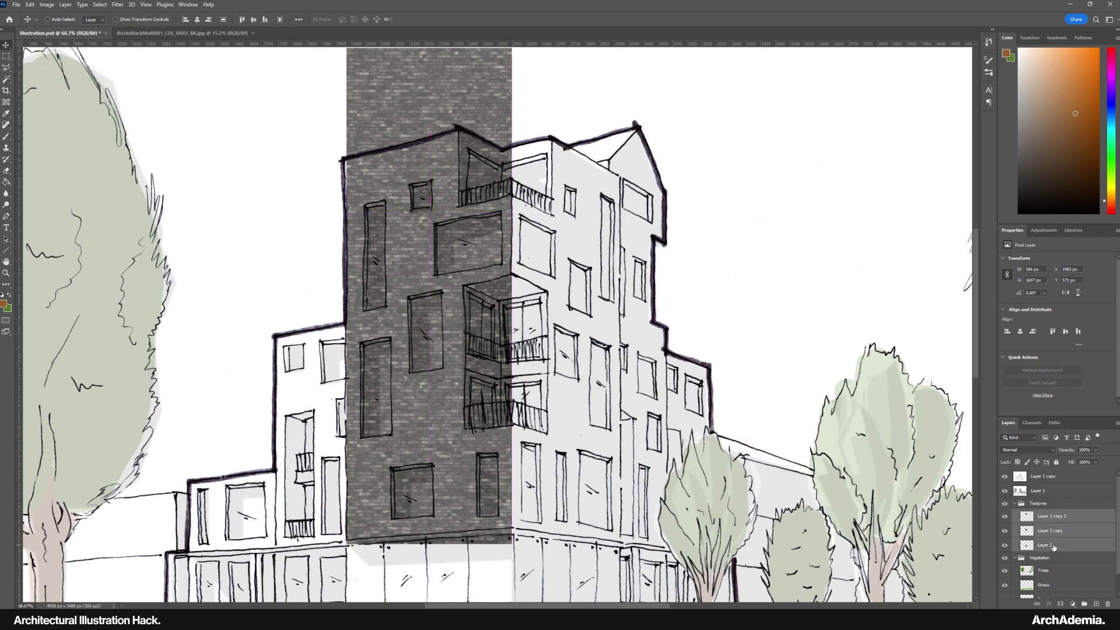
right_click(1034, 546)
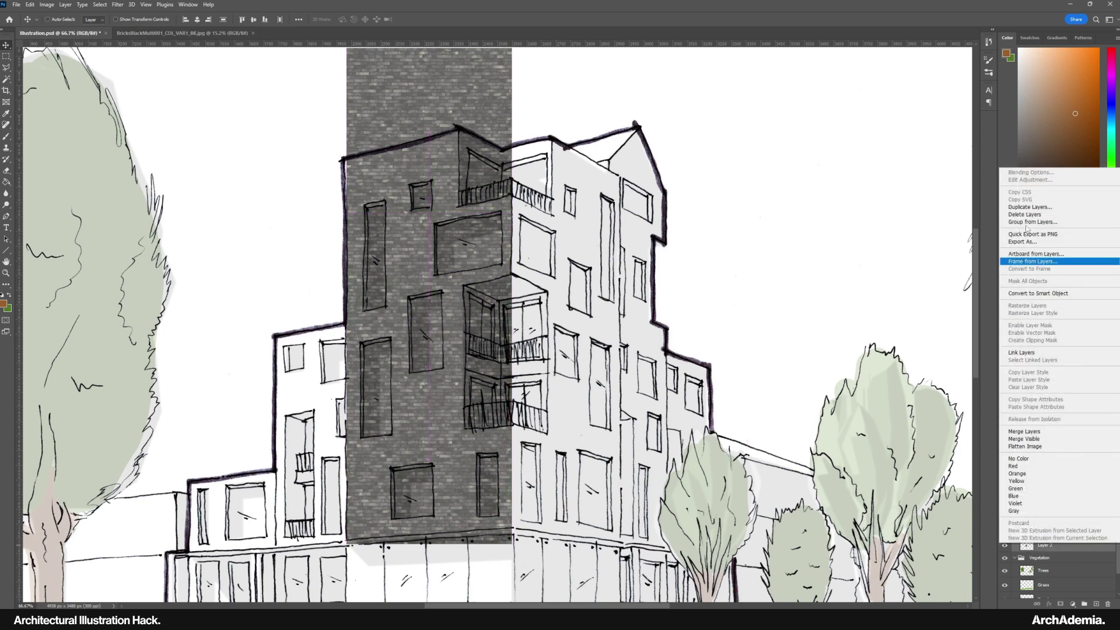
left_click(1025, 432)
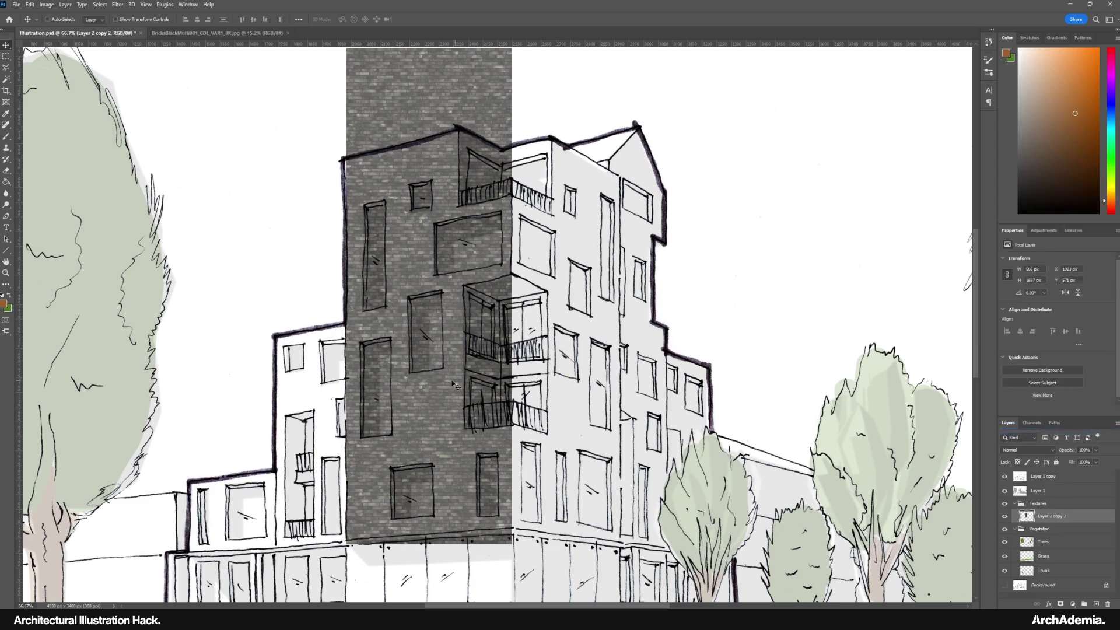
Distort the merged brick layer so its corners follow the tower's front facade, from the sloping roofline down to the ledge above the glazed ground floor
key("ctrl+t")
scroll(485, 176, "up", 2)
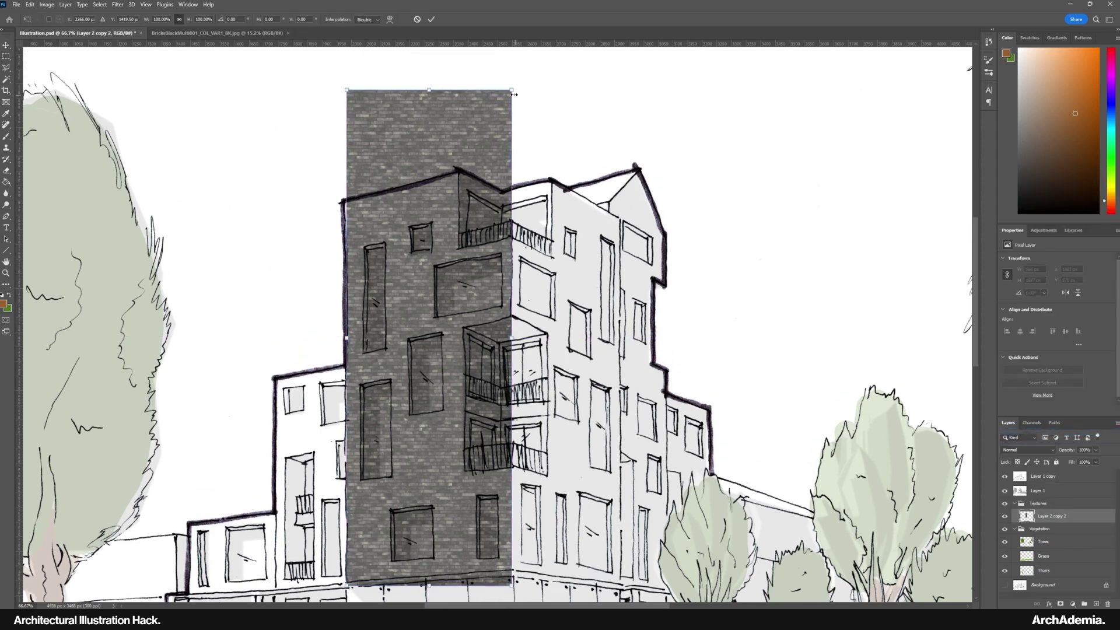
left_click_drag(512, 94, 459, 171)
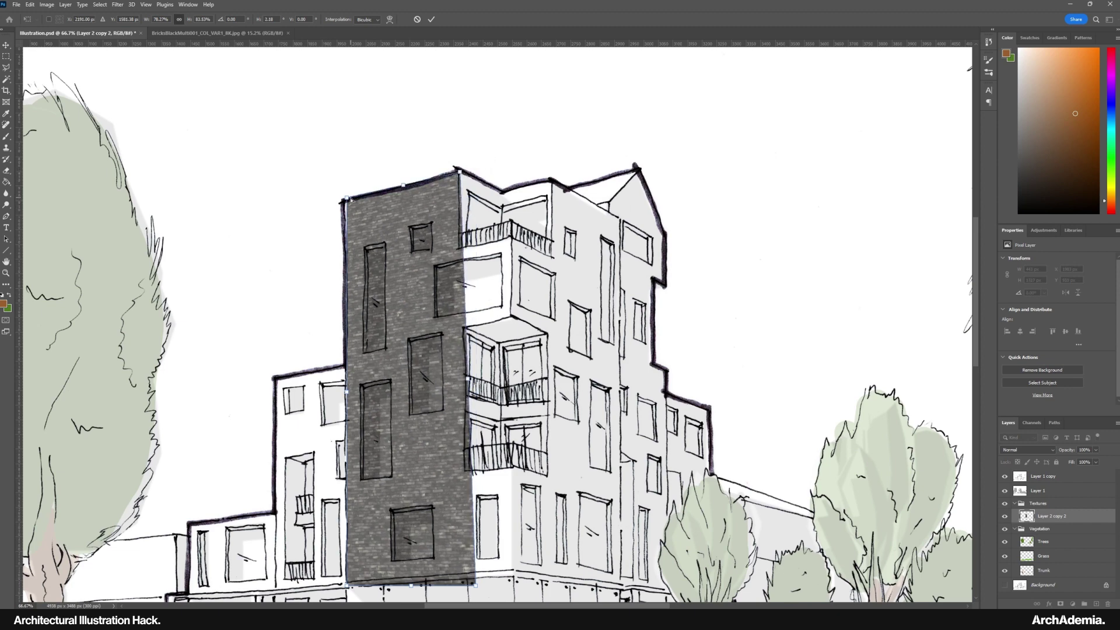
left_click_drag(349, 199, 343, 202)
scroll(409, 350, "down", 4)
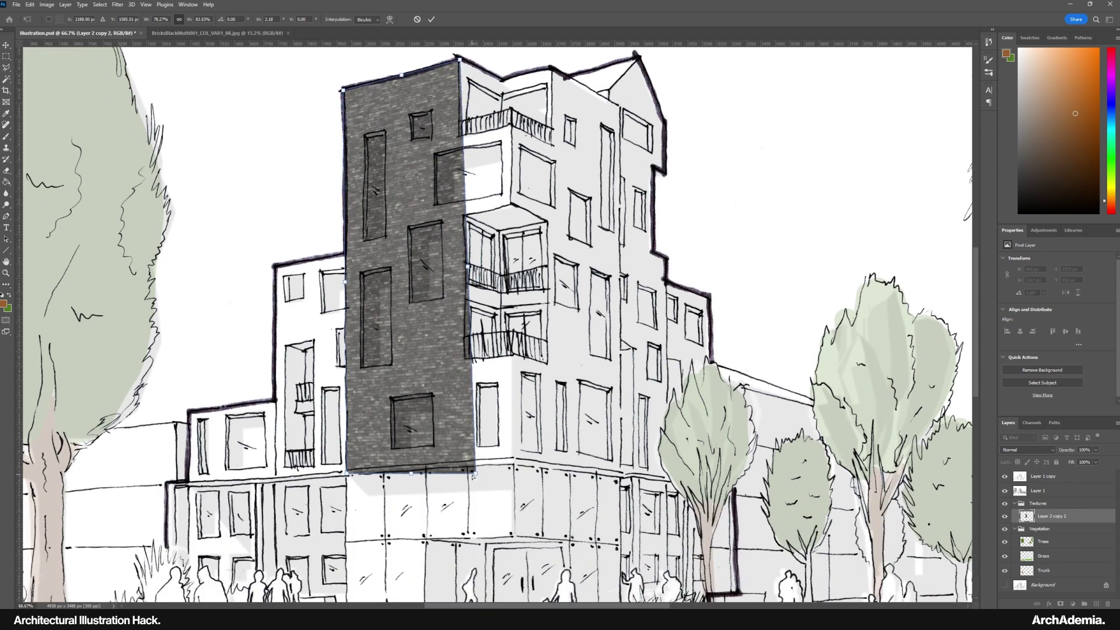
left_click_drag(473, 476, 471, 463)
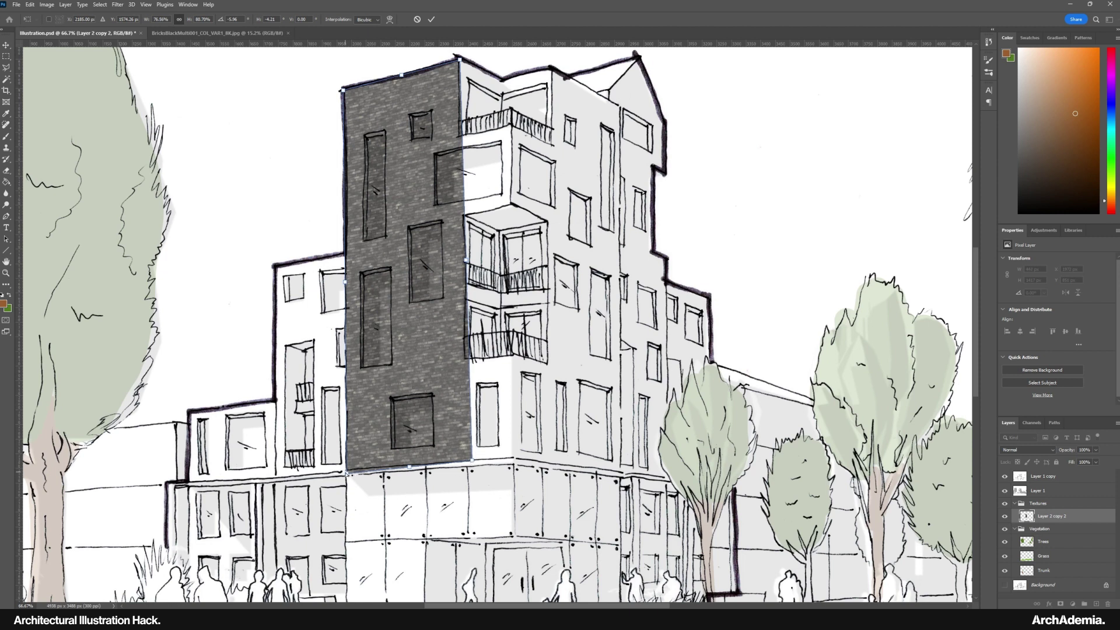
left_click_drag(347, 473, 347, 471)
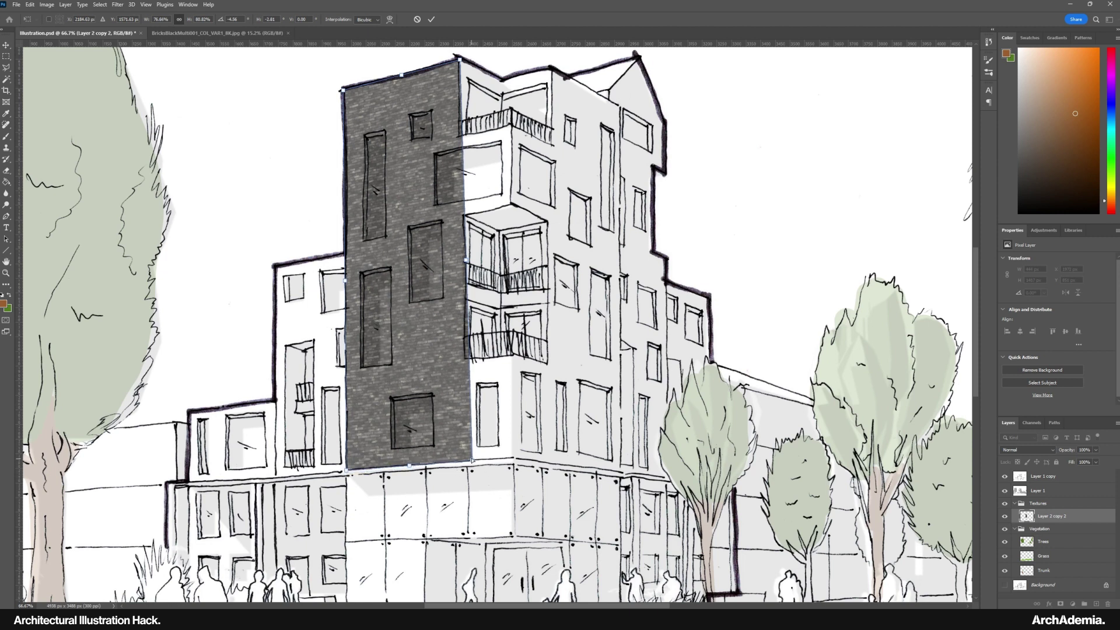
left_click_drag(471, 461, 471, 461)
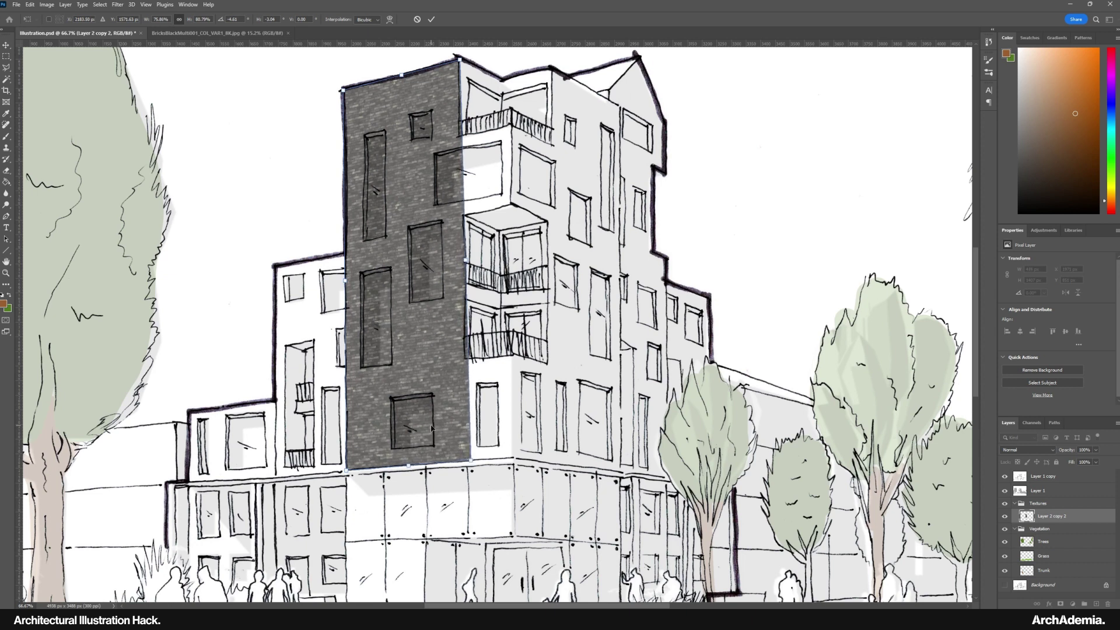
key("Return")
Duplicate the distorted brick layer and place the copy beside the original, covering the balconies and the tower's corner
left_click_drag(412, 377, 394, 401)
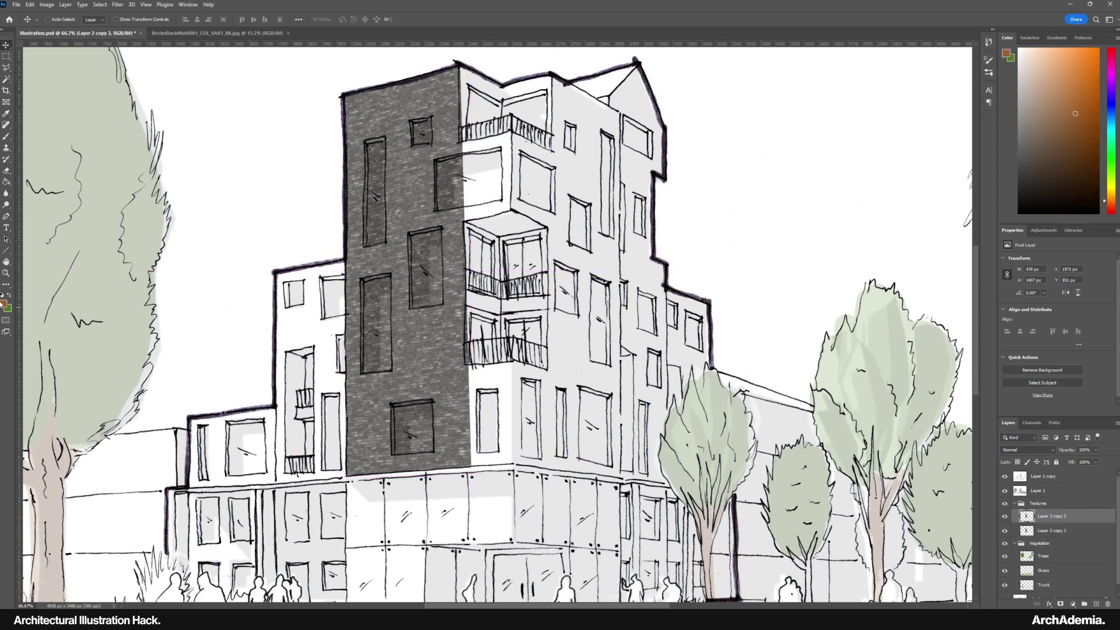
left_click(6, 272)
left_click(553, 405)
left_click(507, 405)
left_click_drag(508, 430, 503, 363)
left_click_drag(484, 305, 492, 297)
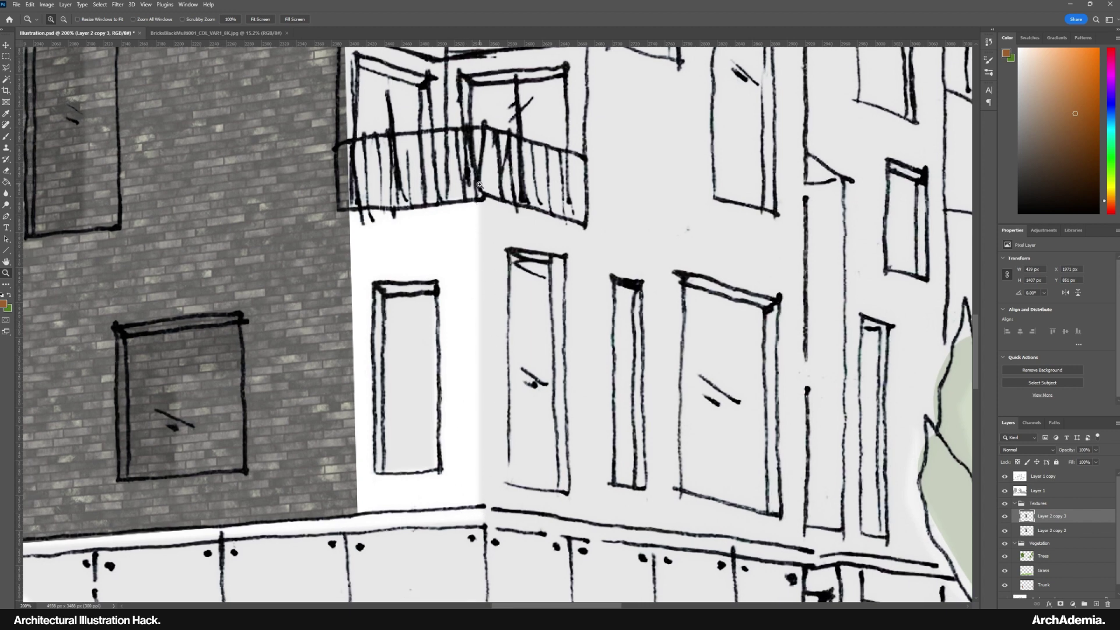
left_click_drag(485, 451, 507, 476)
right_click(503, 303)
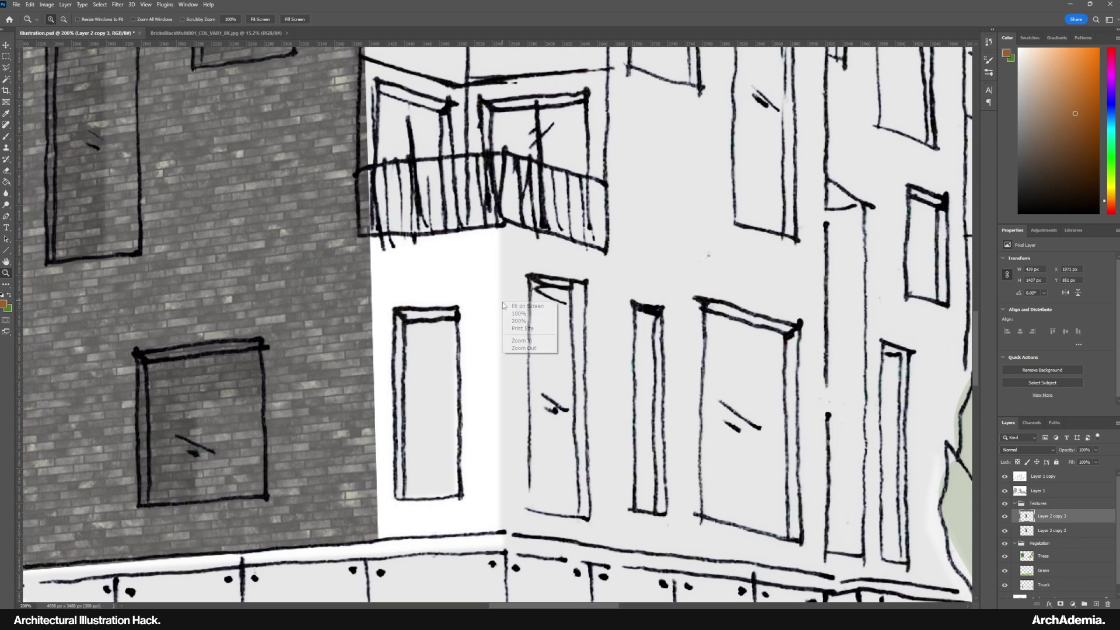
left_click(521, 306)
left_click(511, 391)
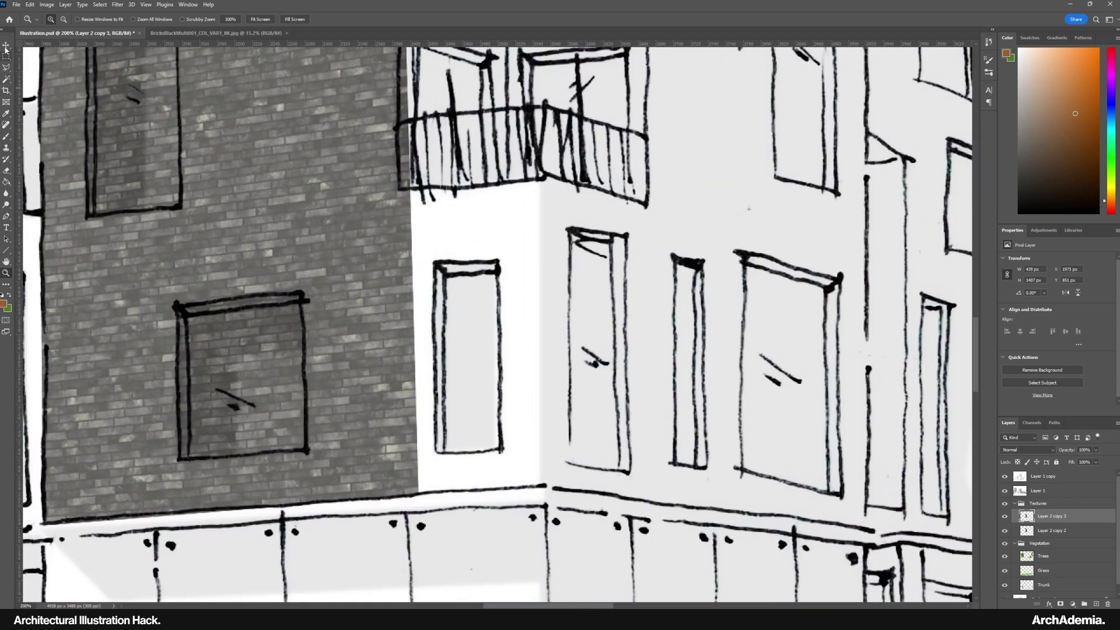
left_click(6, 45)
left_click_drag(64, 408, 443, 380)
scroll(450, 252, "up", 10)
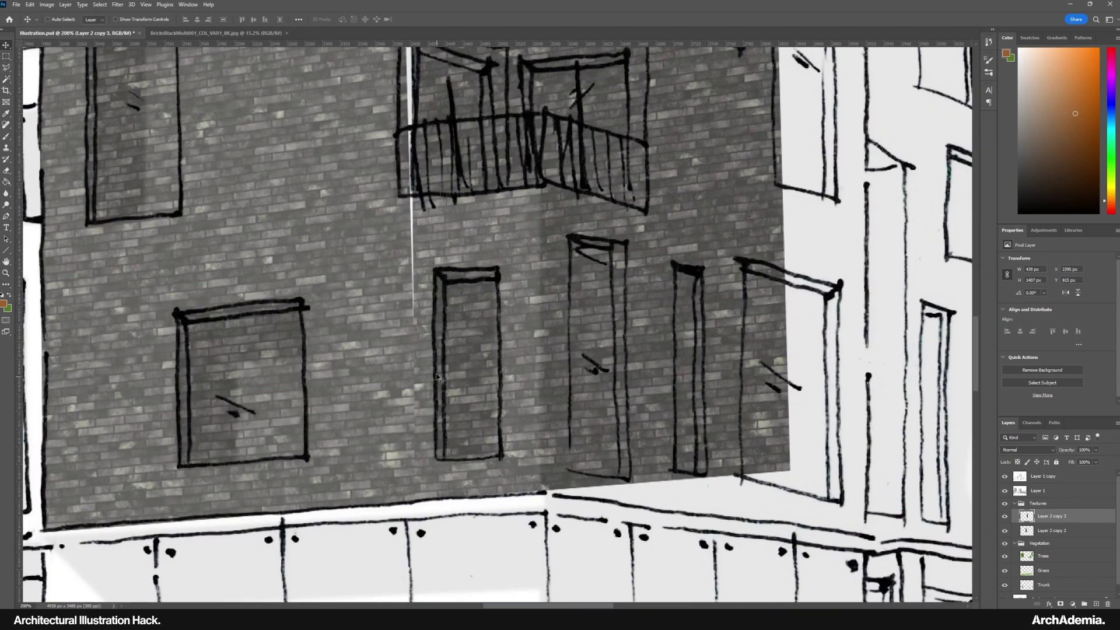
scroll(452, 241, "up", 5)
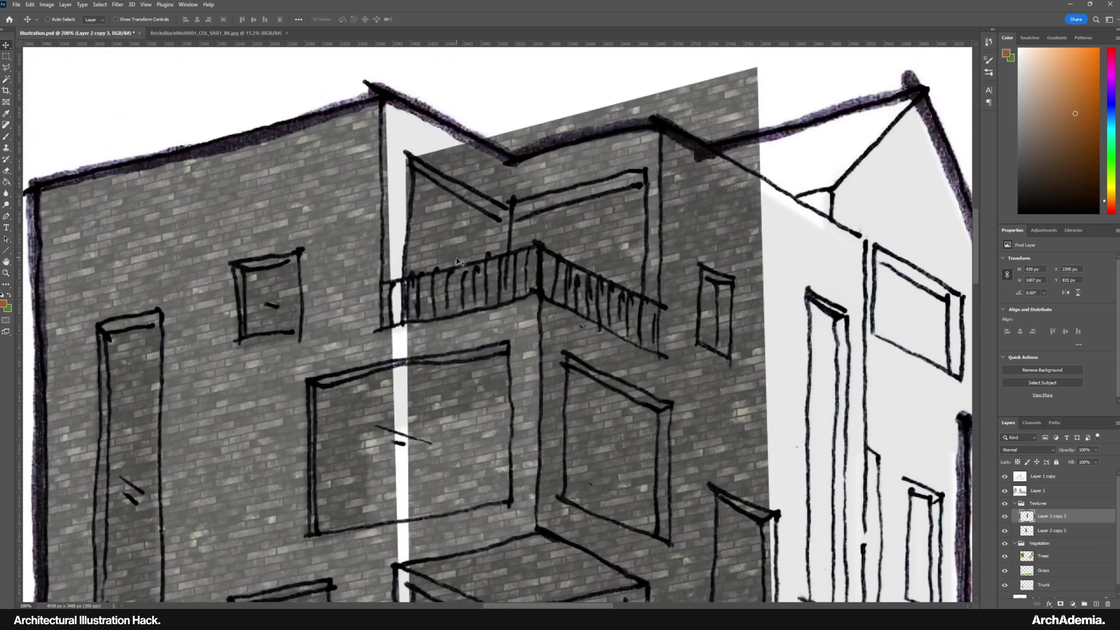
Distort the brick copy so it closes the gap to the original and its courses follow the facade's perspective past the roofline
key("ctrl+t")
scroll(429, 257, "up", 4)
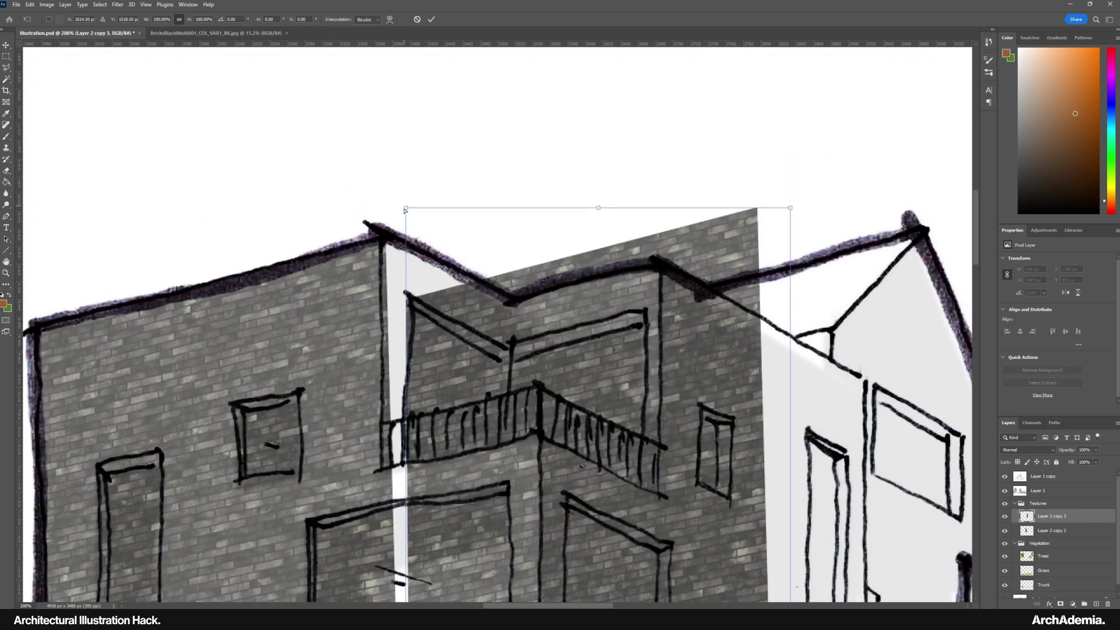
left_click_drag(405, 208, 382, 137)
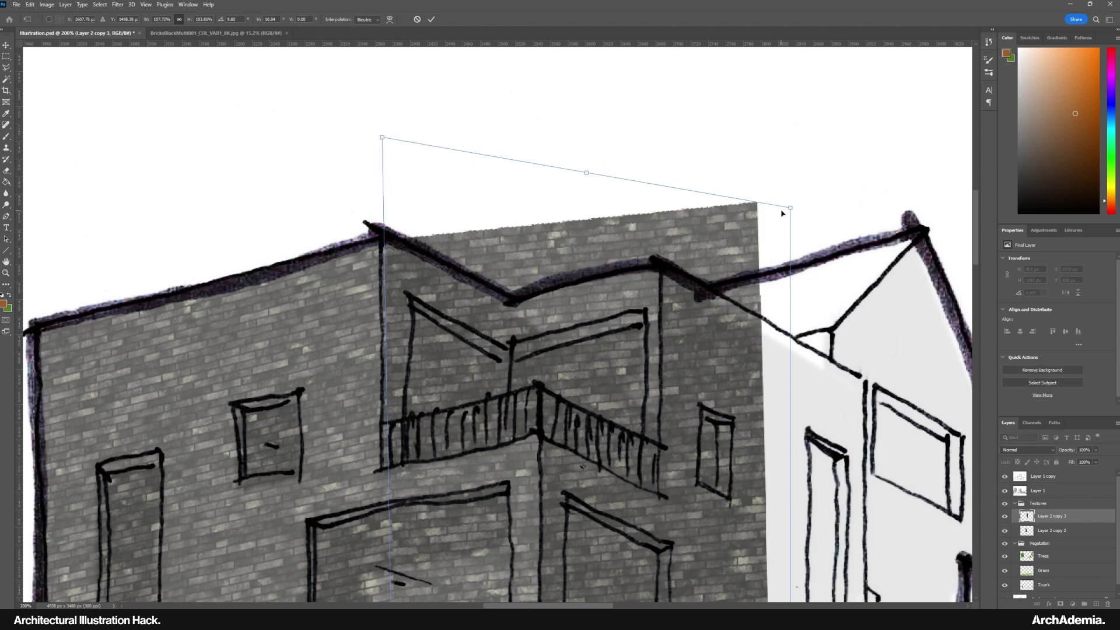
left_click_drag(787, 209, 781, 123)
left_click_drag(582, 129, 581, 122)
left_click_drag(488, 504, 482, 88)
left_click_drag(480, 572, 472, 136)
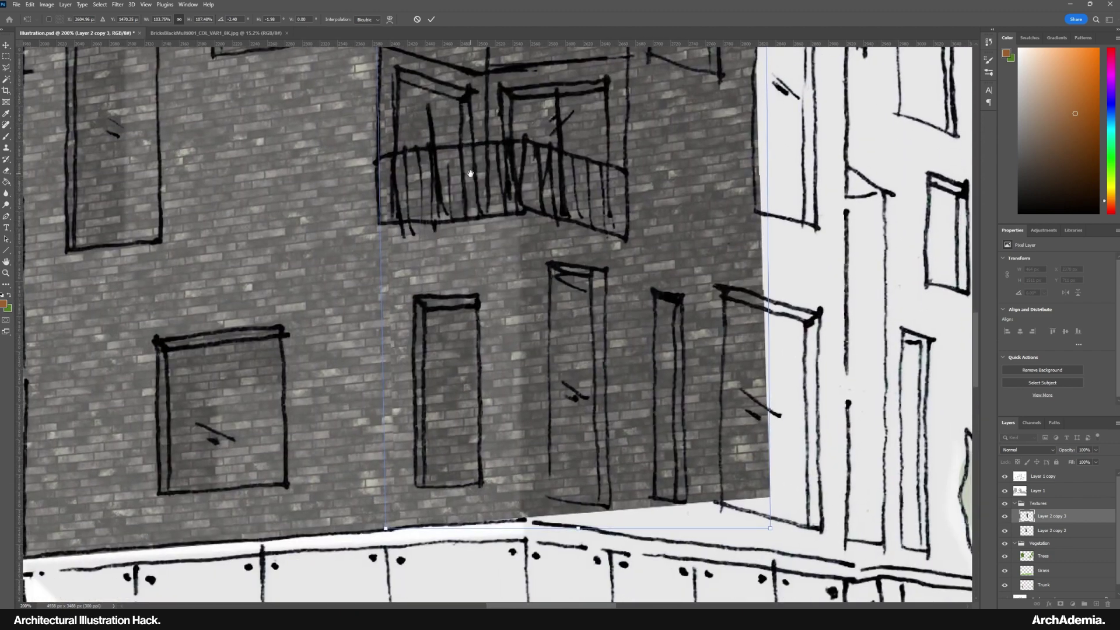
key("Return")
Merge the two distorted brick layers into a single facade layer
left_click(6, 273)
right_click(145, 228)
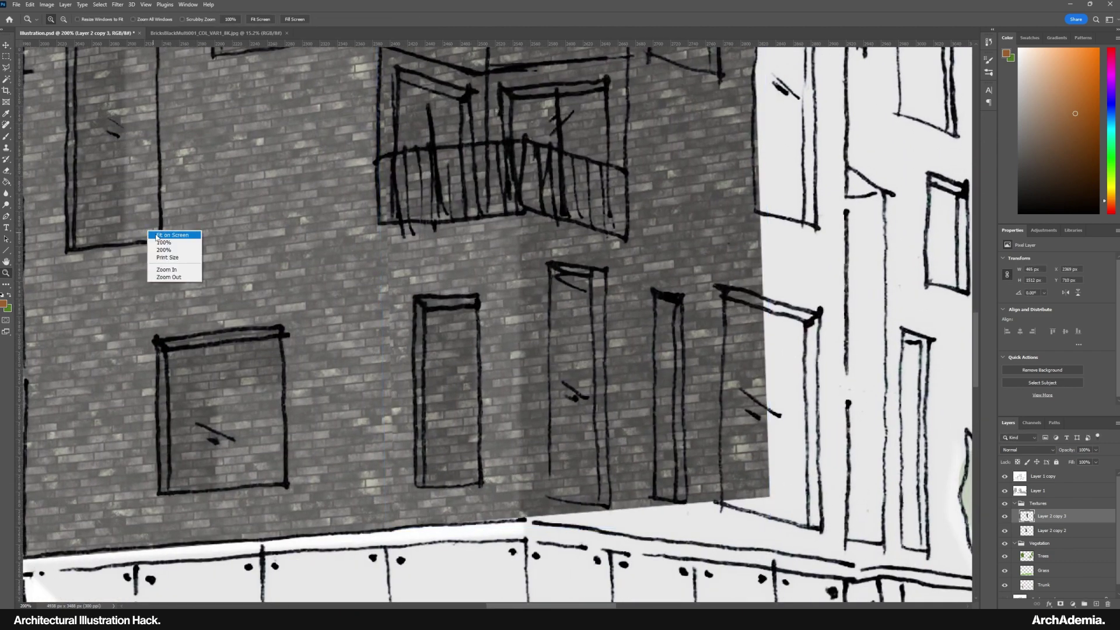
left_click(156, 235)
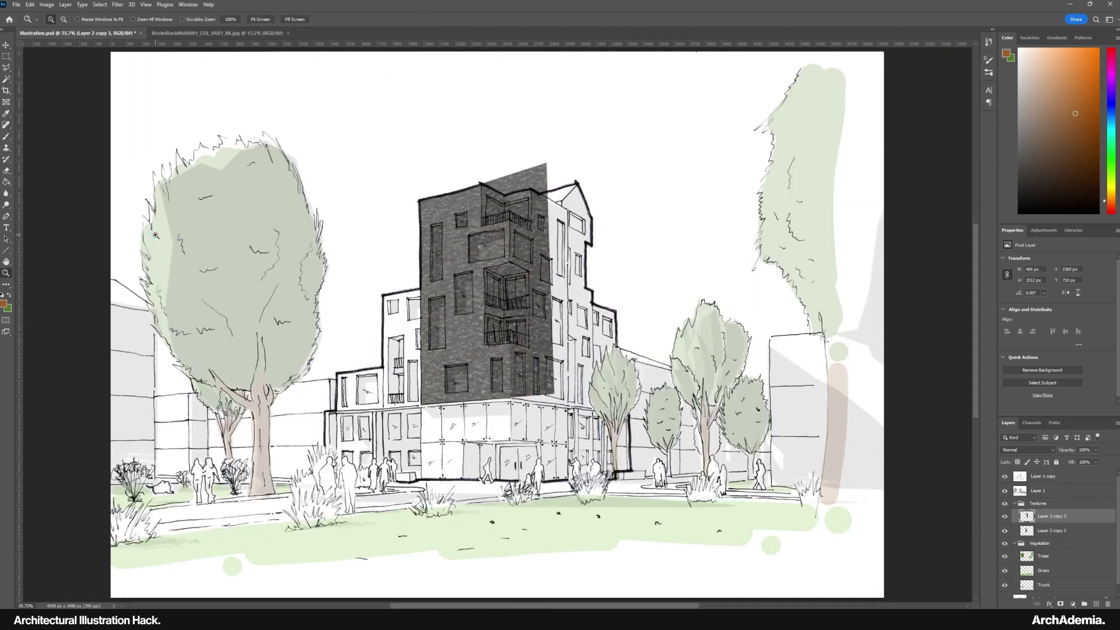
left_click(1048, 530, "shift")
right_click(1048, 531)
left_click(1027, 418)
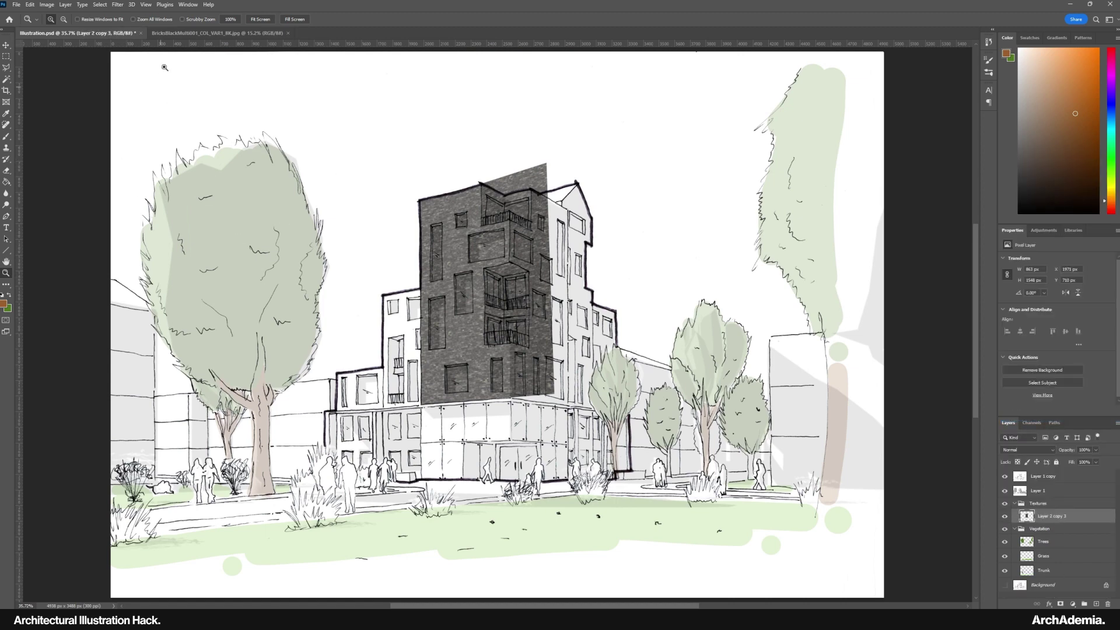
Bring the brick texture into Illustration.psd again as a new layer and scale it to 50%
left_click(172, 33)
left_click(6, 45)
left_click_drag(441, 203, 442, 281)
key("ctrl+t")
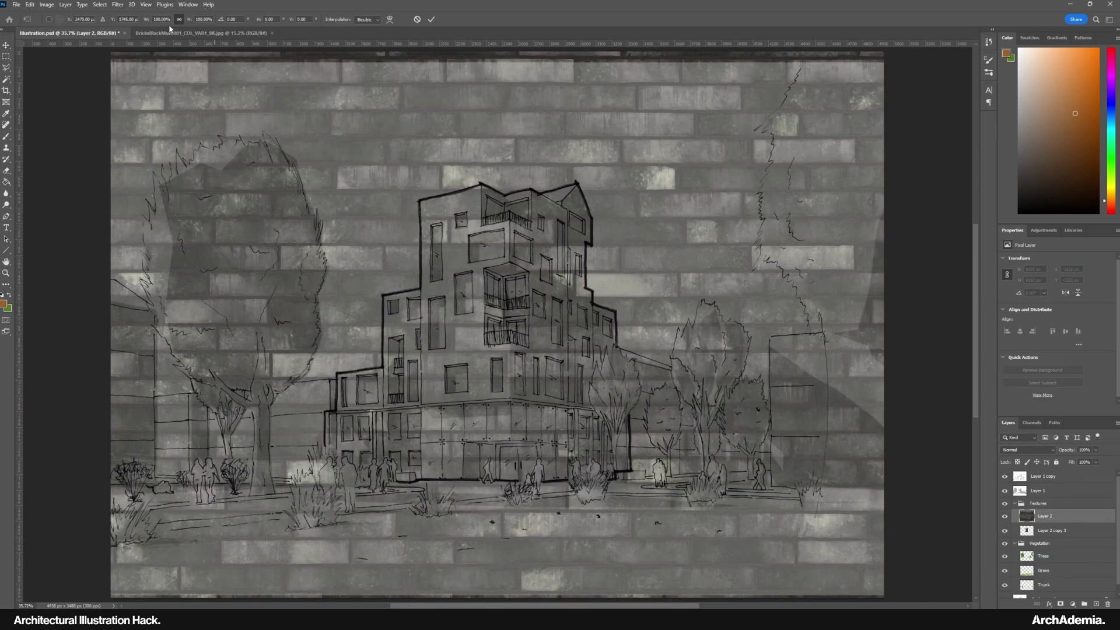
type("50")
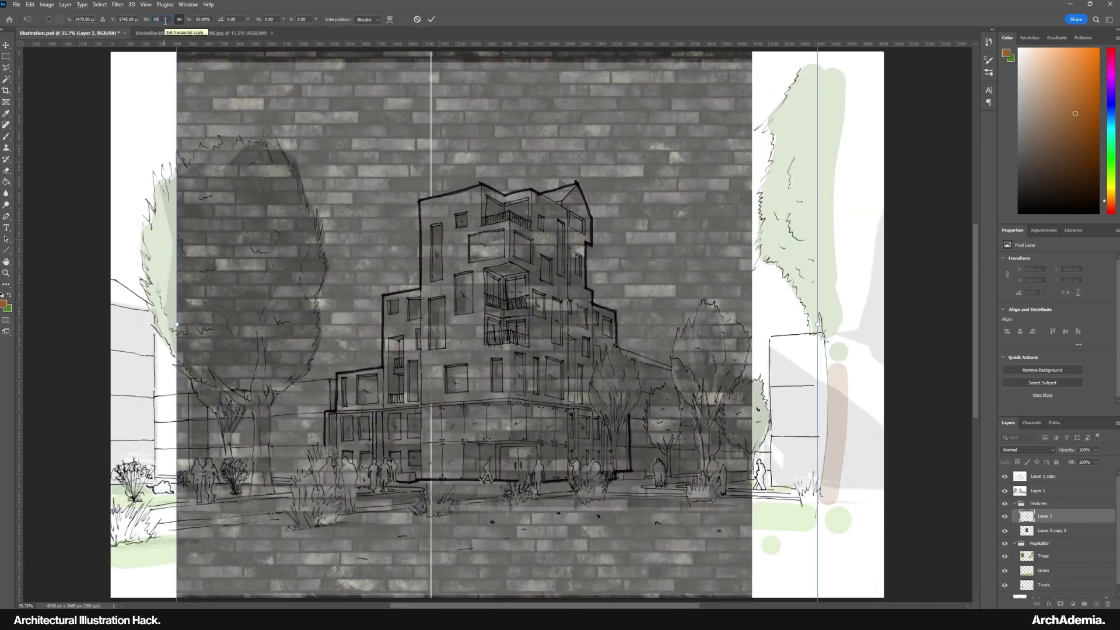
left_click(432, 20)
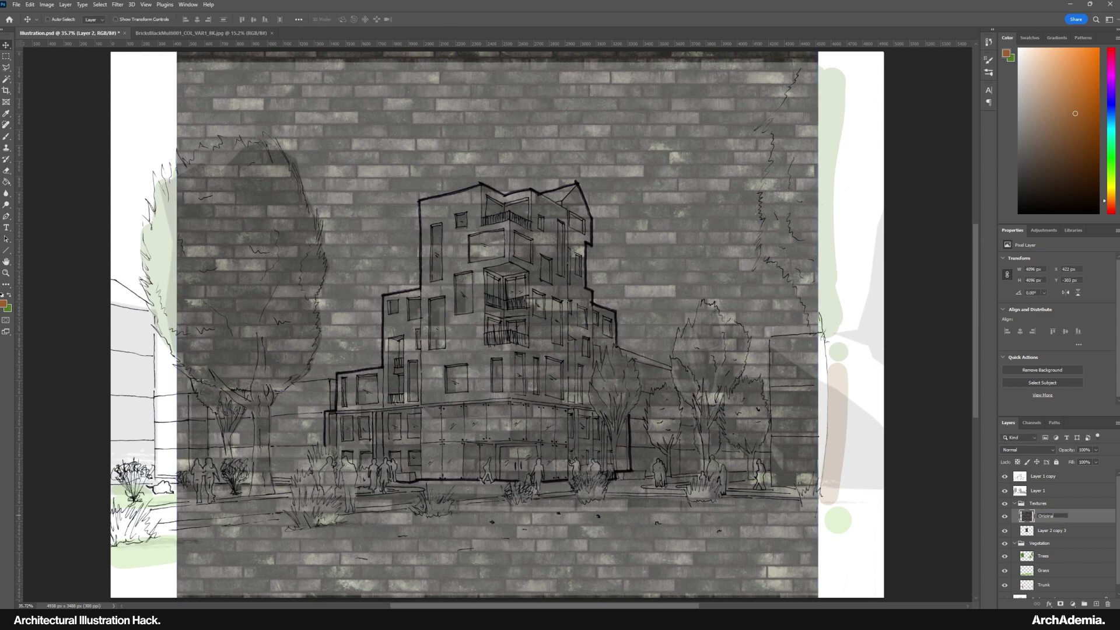
Rename the new texture layer Original Brick, hide it, and make the merged facade brick layer active
type("ck")
key("Return")
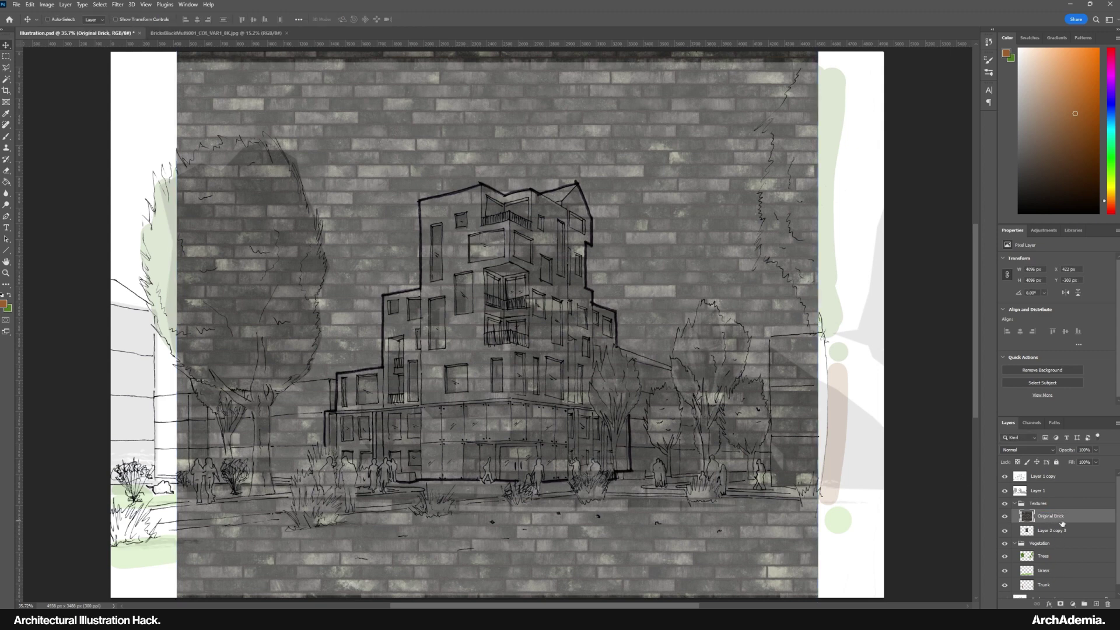
left_click(1005, 517)
left_click(1050, 530)
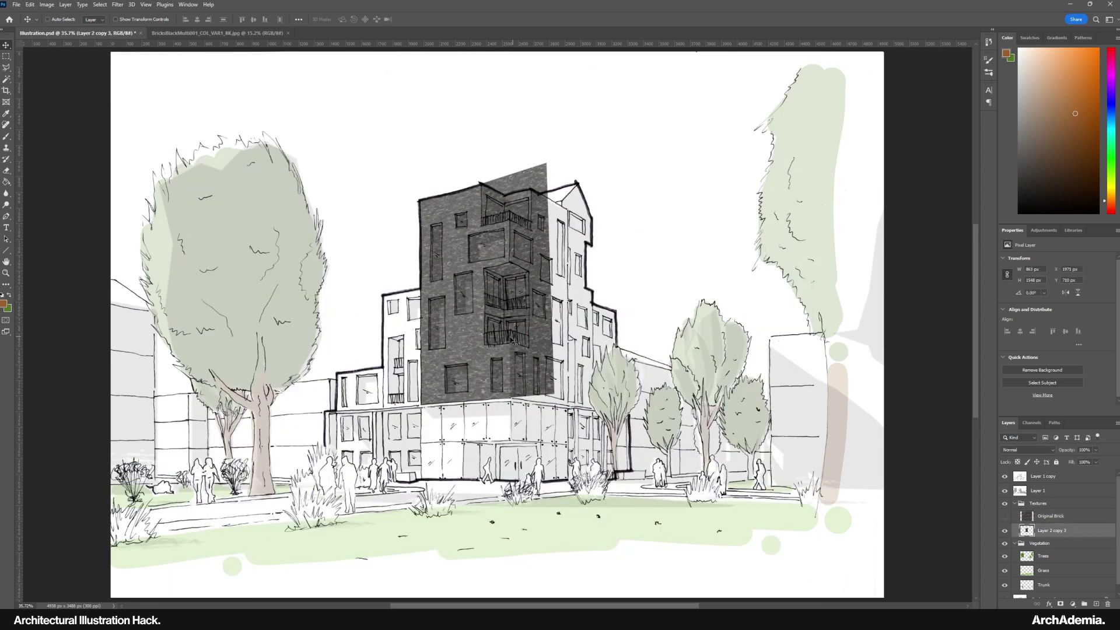
Outline the brick beyond the tower's corner, over the balconies and above the set-back roof with the Polygonal Lasso, and delete it
left_click(6, 273)
left_click(540, 333)
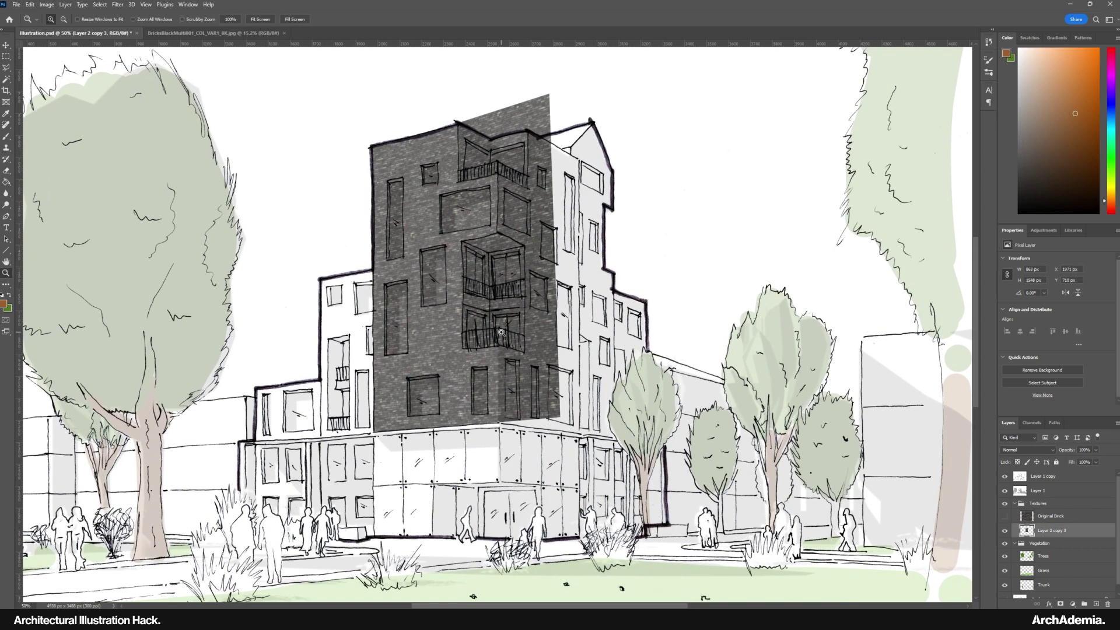
left_click(493, 331)
left_click(457, 346)
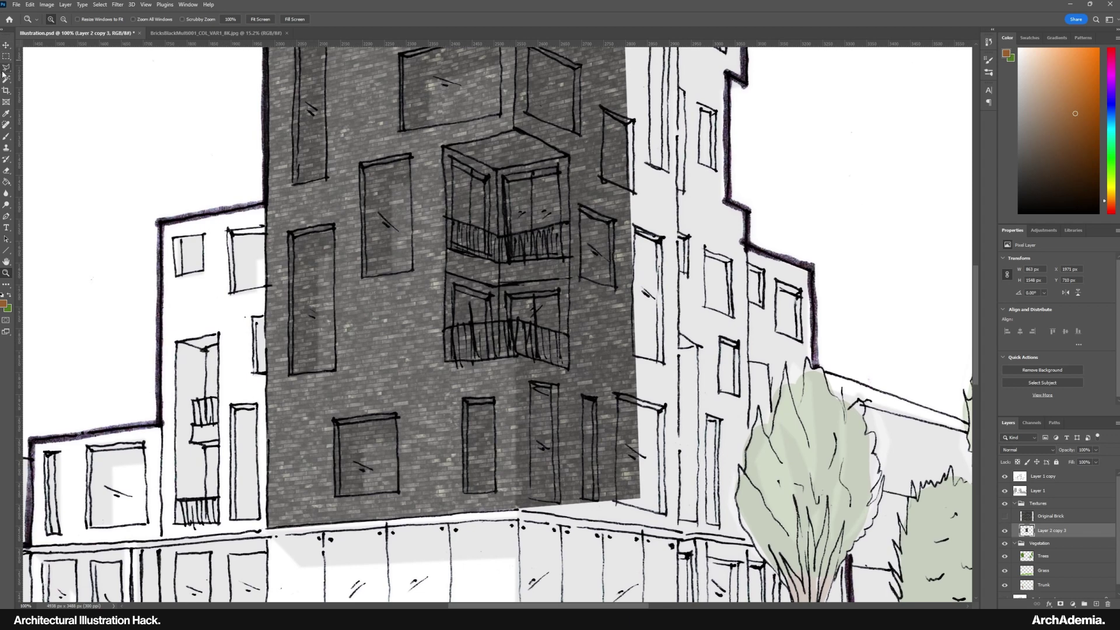
left_click(6, 67)
left_click(517, 511)
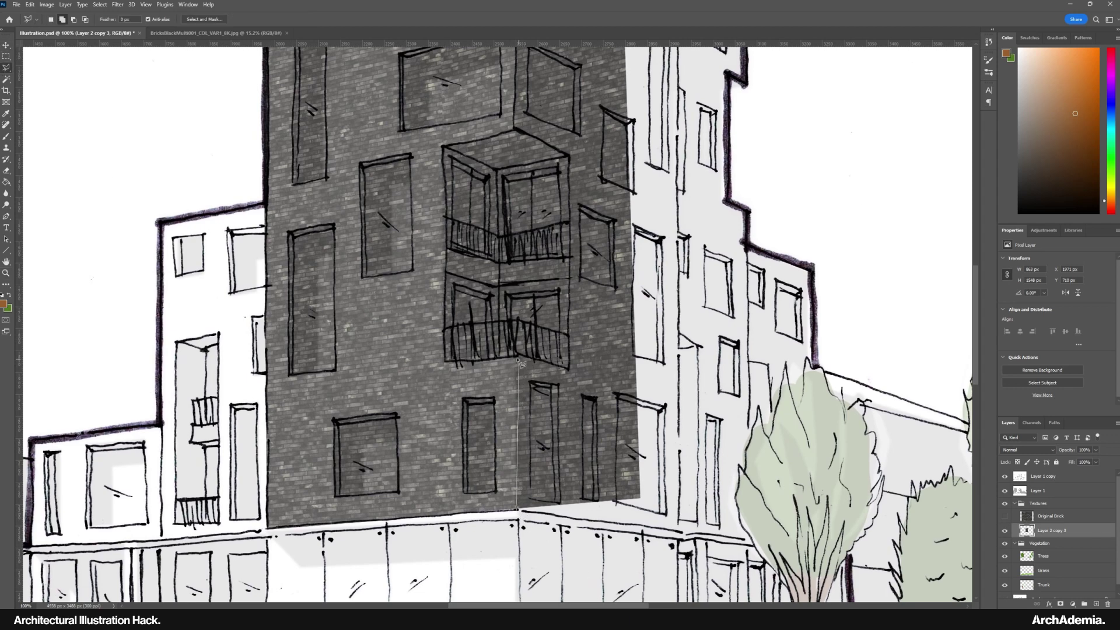
left_click(517, 355)
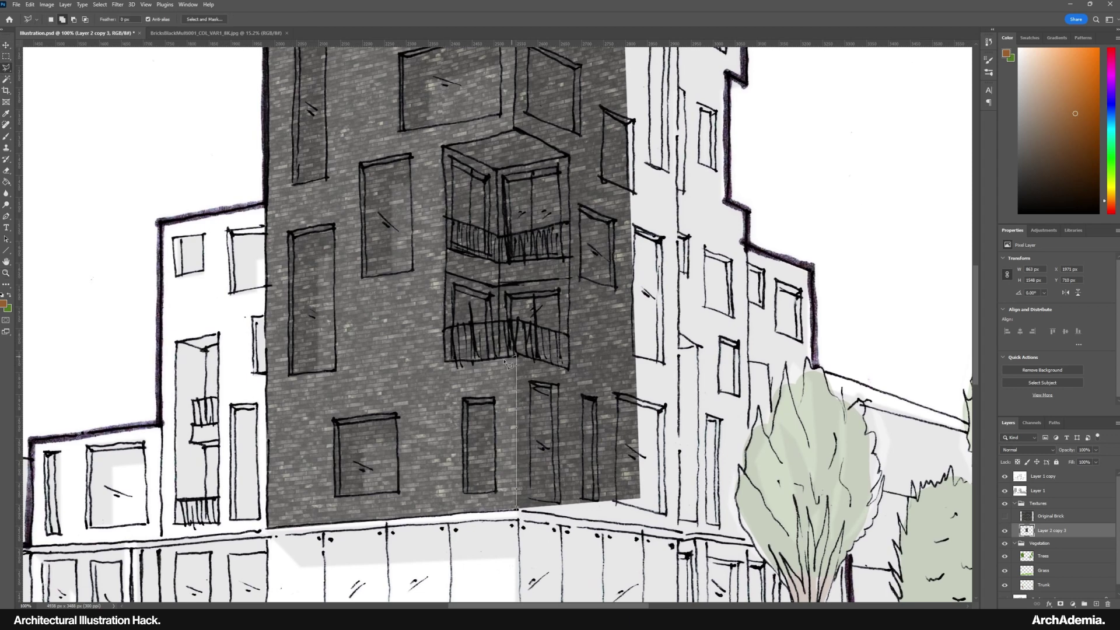
left_click(446, 360)
scroll(448, 365, "up", 5)
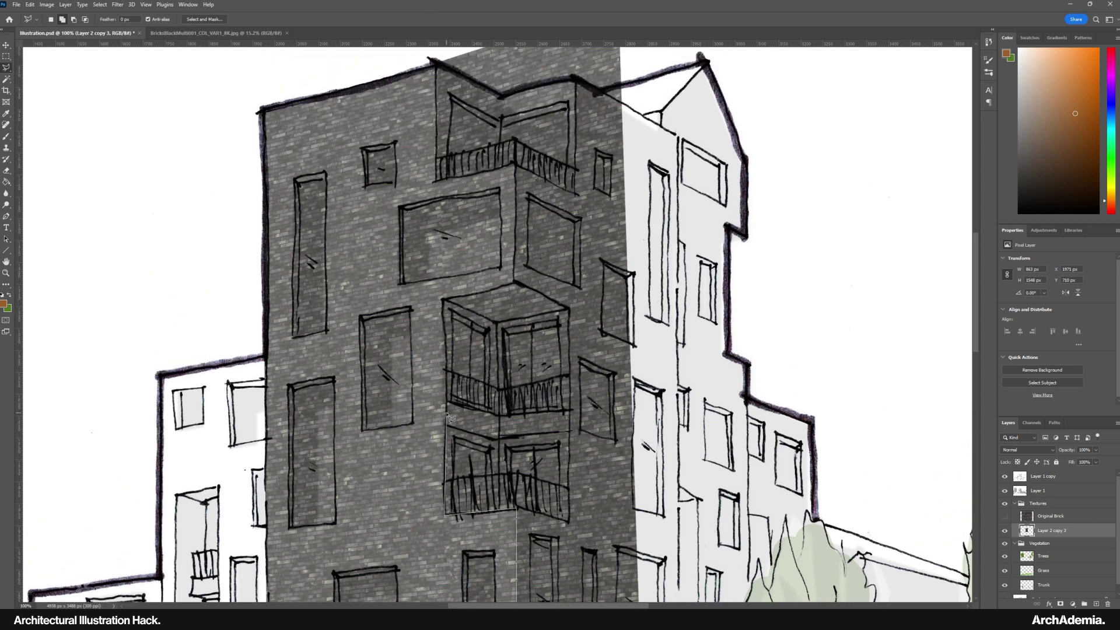
left_click(443, 301)
left_click(514, 284)
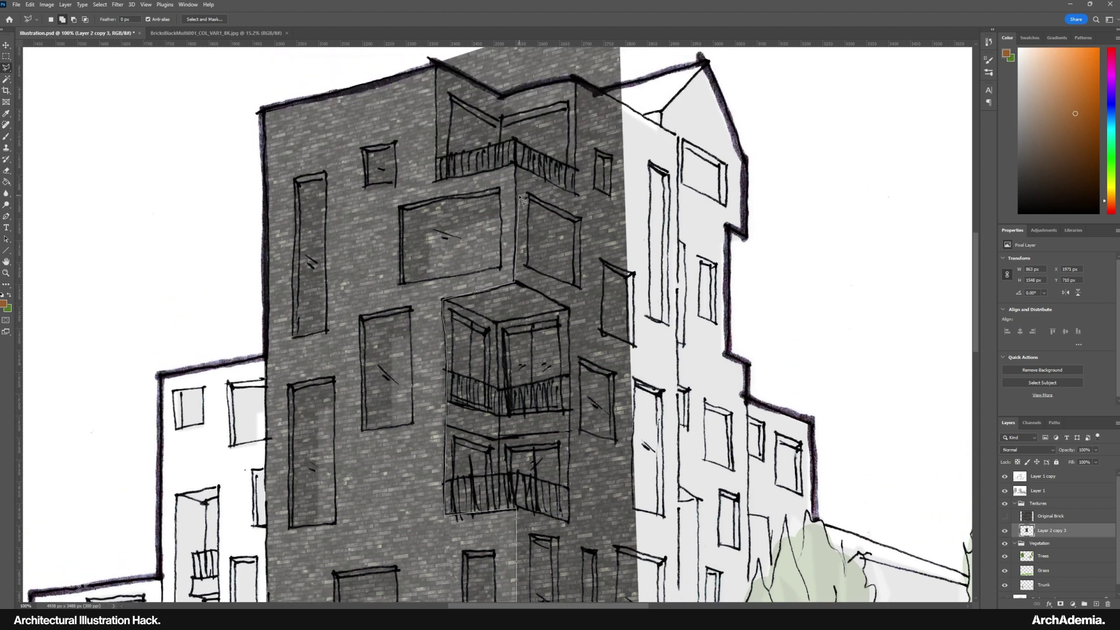
left_click(515, 164)
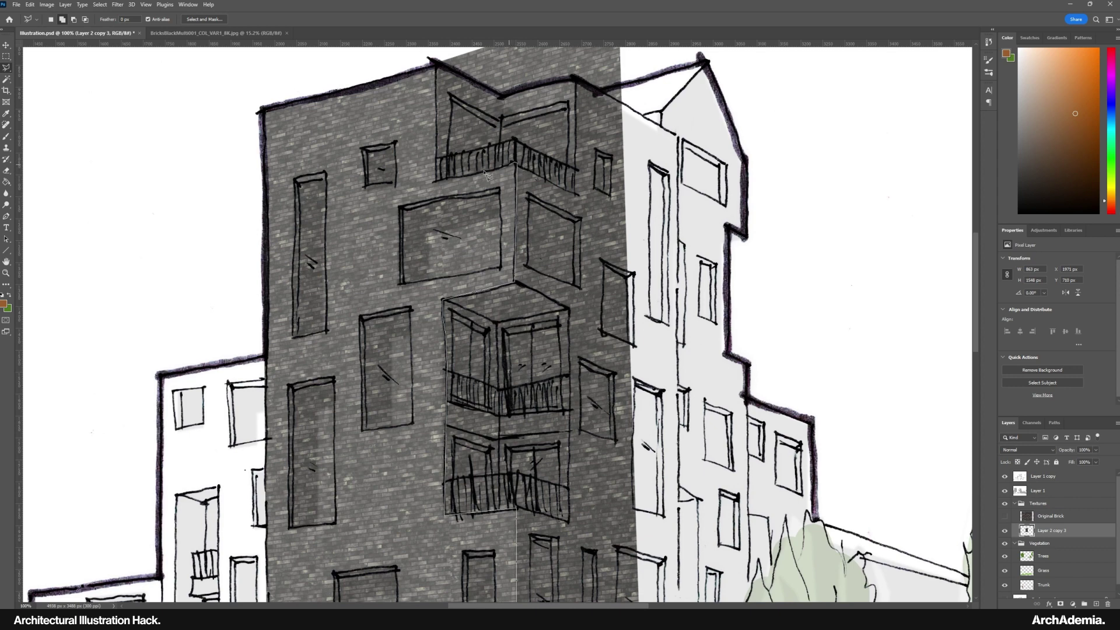
left_click(438, 185)
scroll(441, 186, "up", 4)
left_click(437, 143)
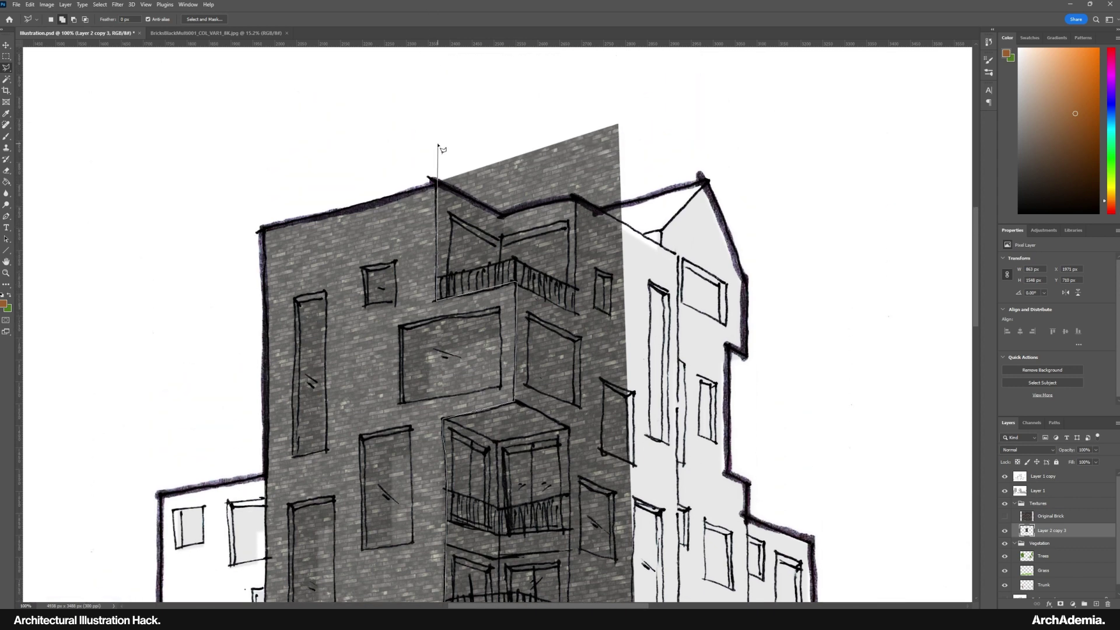
left_click(586, 93)
left_click(635, 100)
left_click(703, 111)
scroll(703, 112, "down", 10)
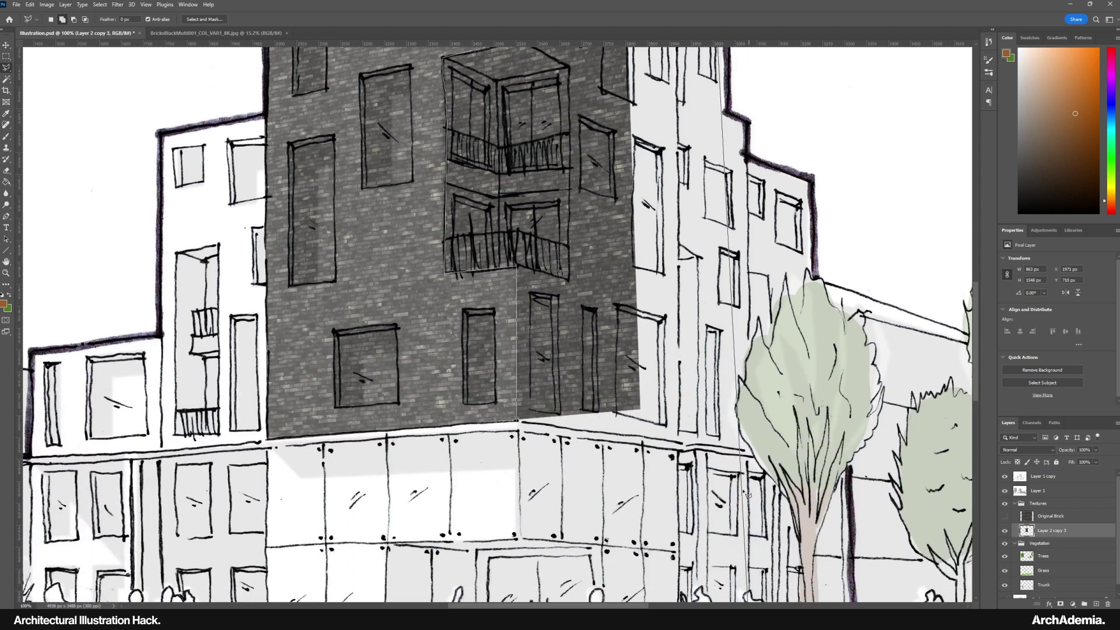
left_click(705, 415)
double_click(518, 450)
key("Delete")
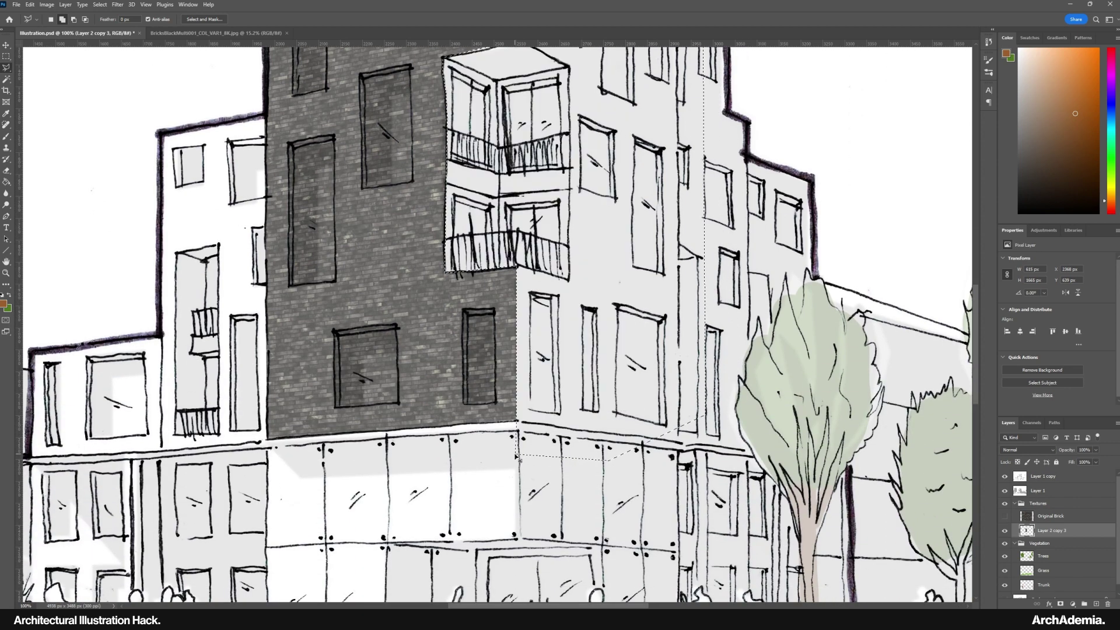
Cut the brick out of the narrow lower window next to the tower's corner and clear the selection
left_click_drag(447, 348, 449, 349)
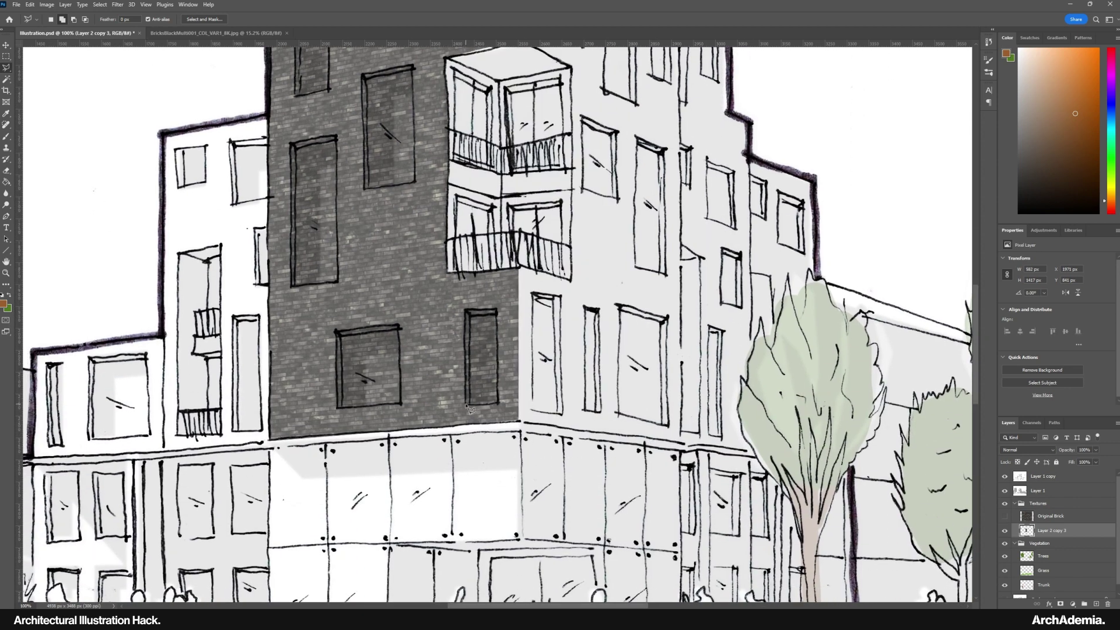
left_click(465, 310)
left_click(496, 310)
left_click(497, 403)
double_click(466, 404)
key("Delete")
key("ctrl+d")
left_click_drag(619, 441, 617, 413)
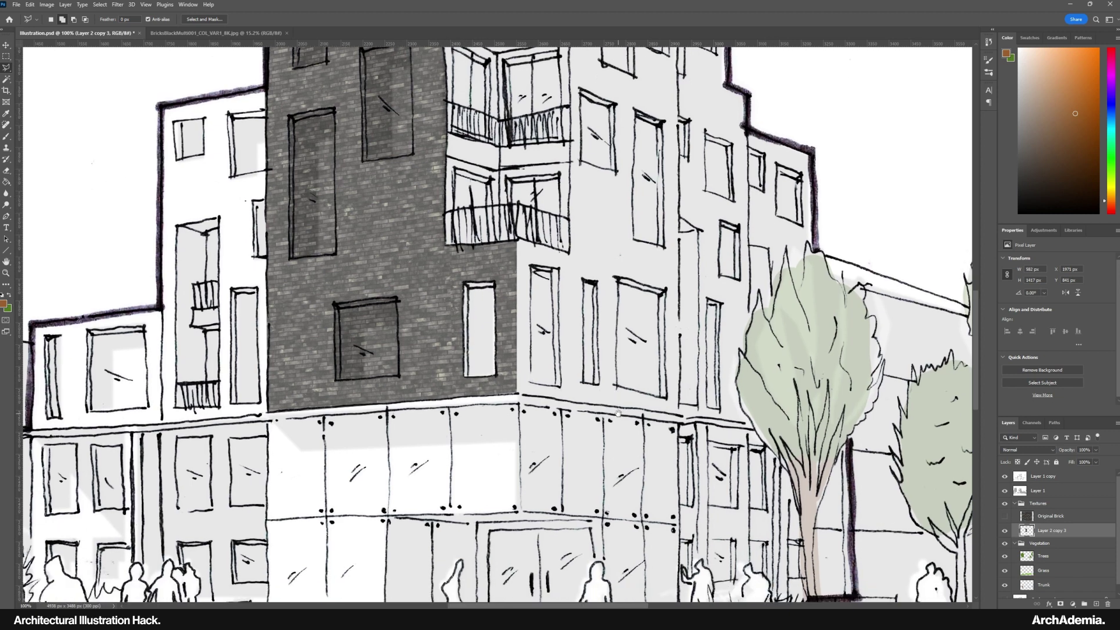
Collapse the Vegetation and Textures groups and create a new group named Building Colours above Textures
left_click(1015, 545)
left_click(1015, 502)
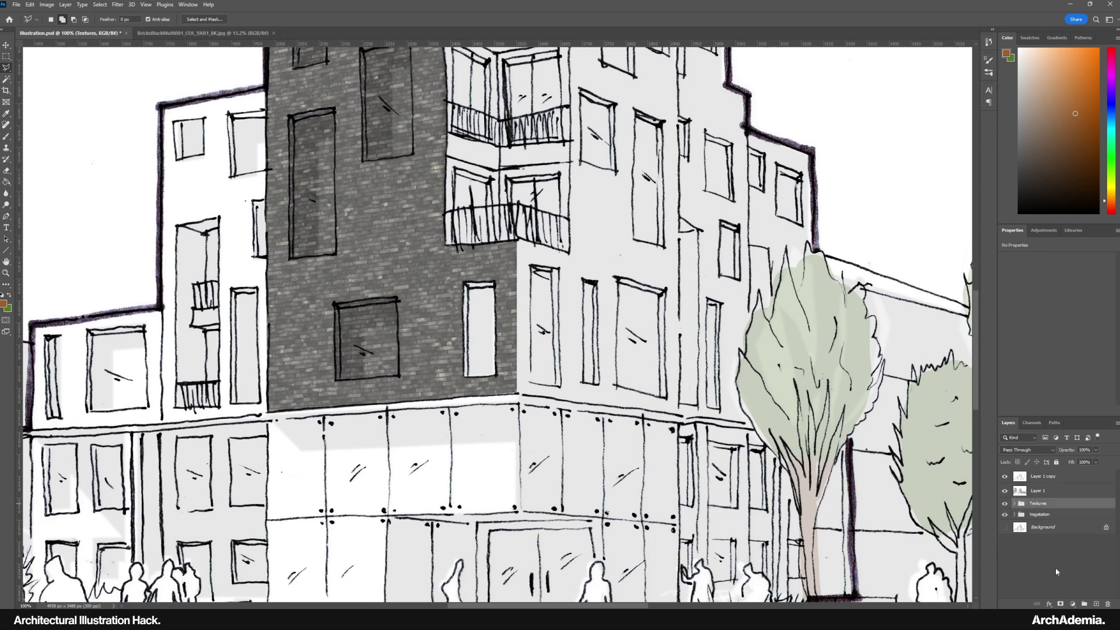
left_click(1082, 605)
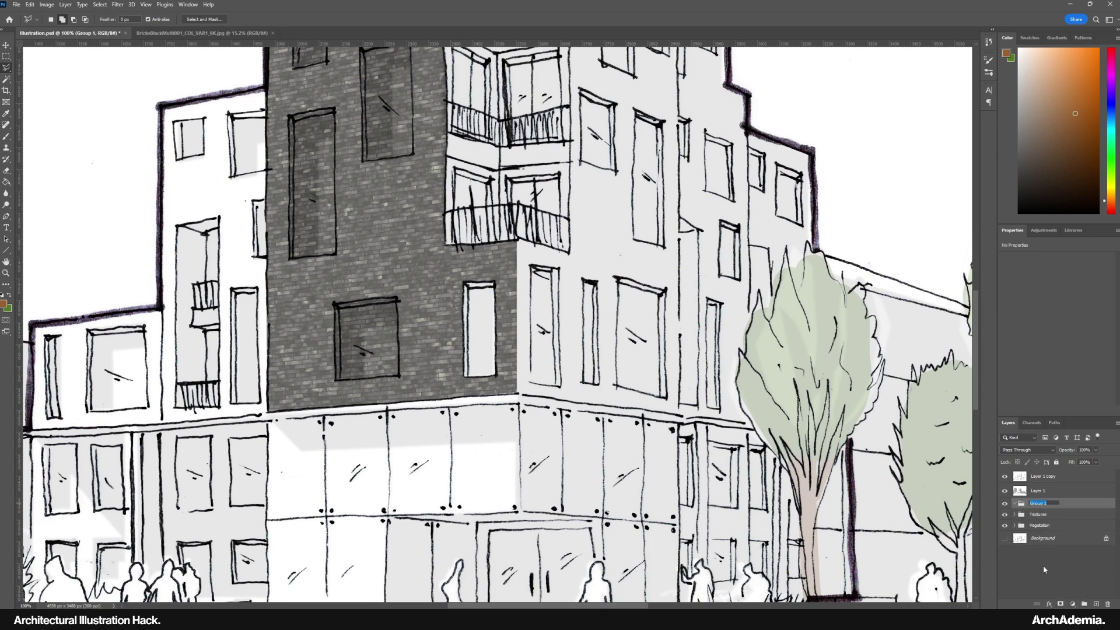
type("Building Colours")
key("Return")
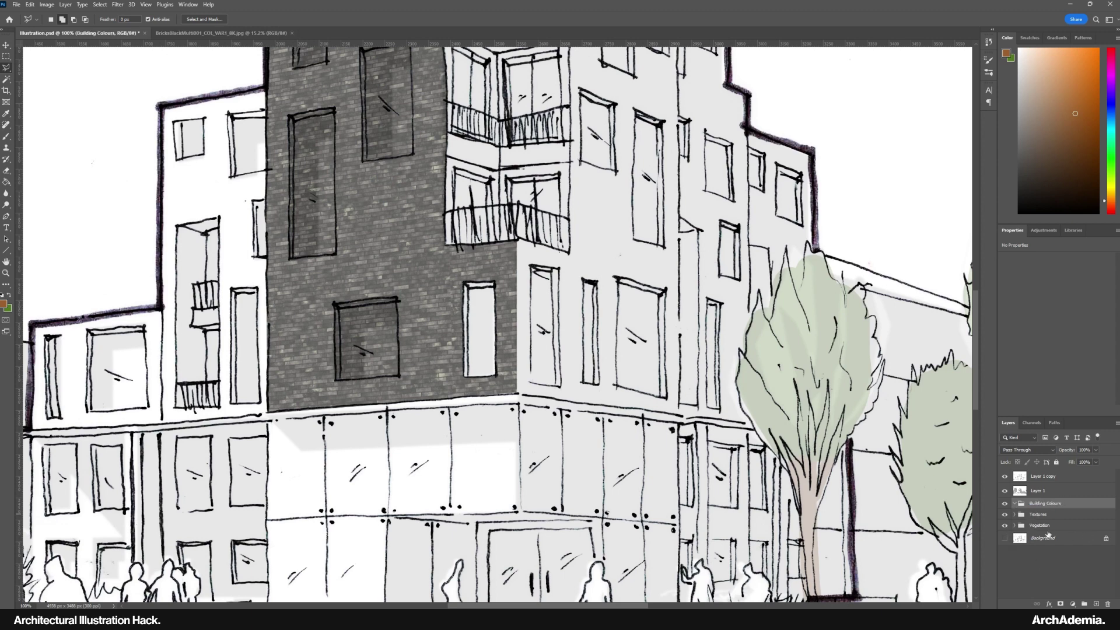
Add a new layer named Grey inside the Building Colours group
left_click(1096, 603)
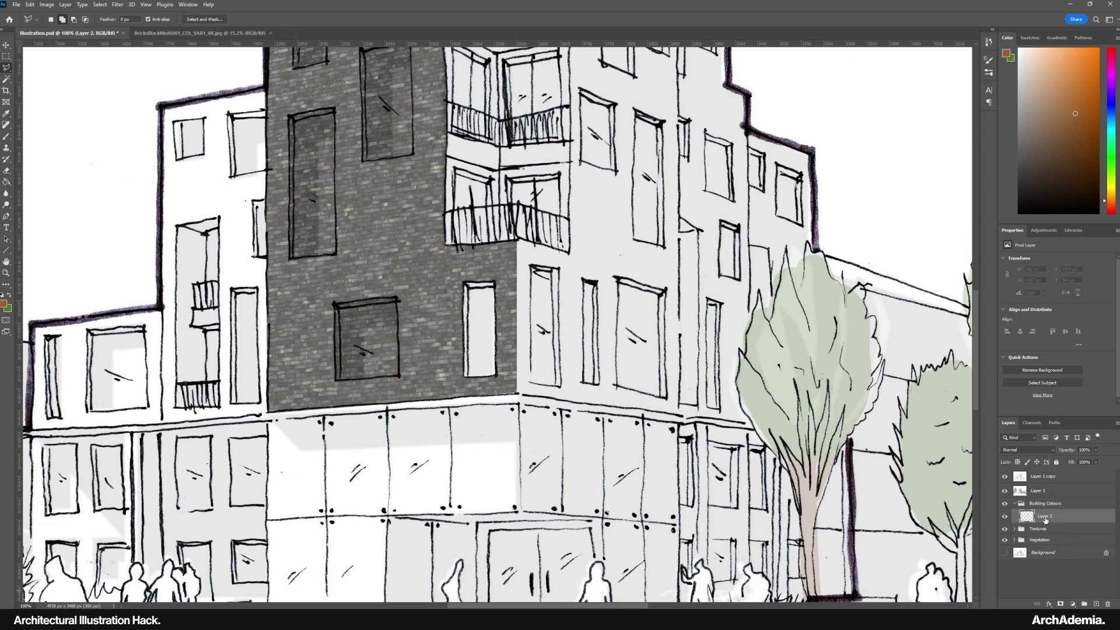
double_click(1046, 517)
key("Return")
Expand the Textures group and set the opacity of the facade brick layer to 50%
left_click(1015, 529)
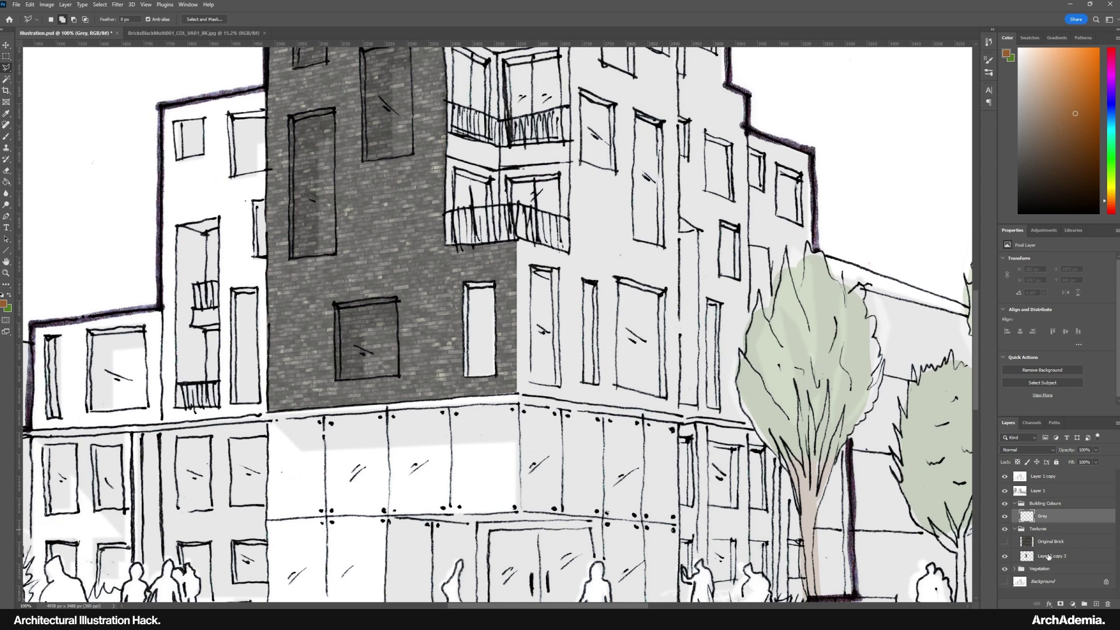
left_click(1048, 555)
scroll(1053, 539, "down", 1)
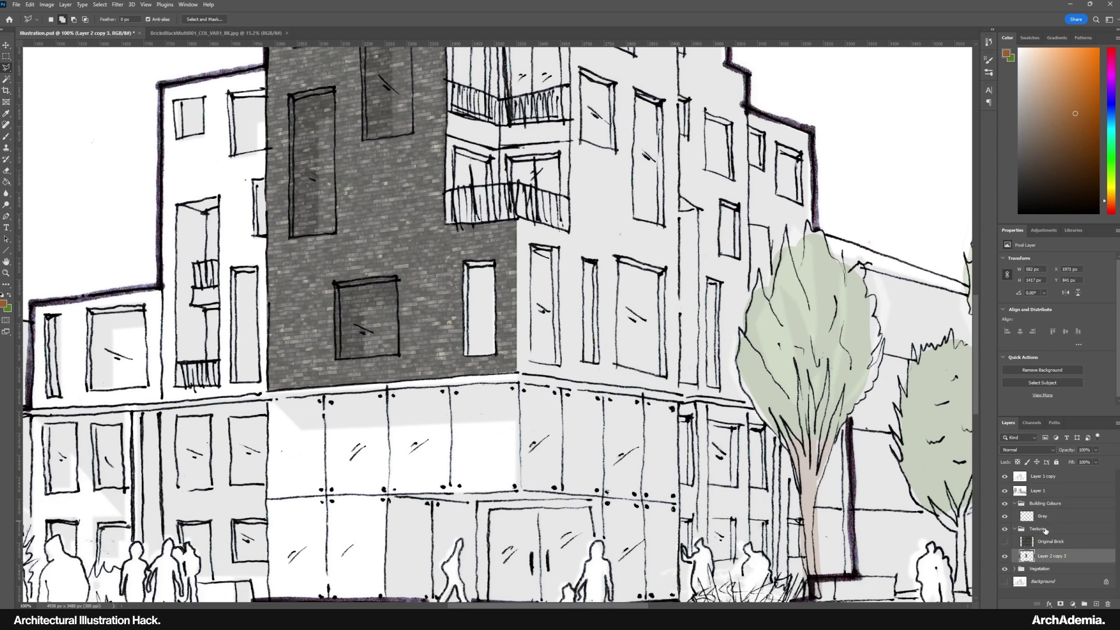
left_click(1045, 530)
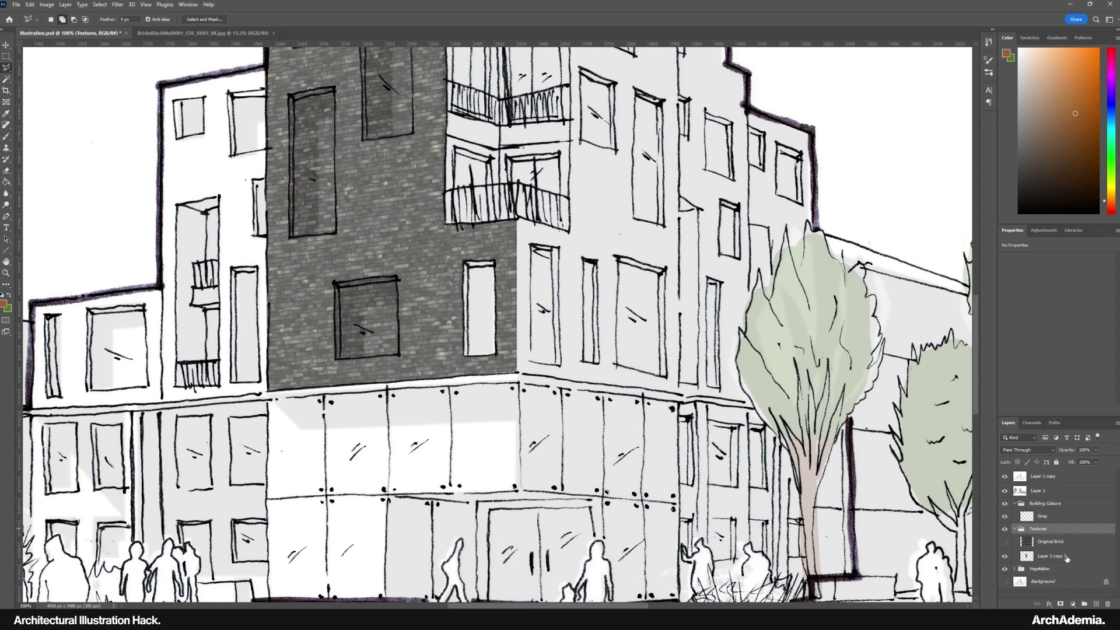
left_click(1067, 558)
left_click(1089, 452)
type("2")
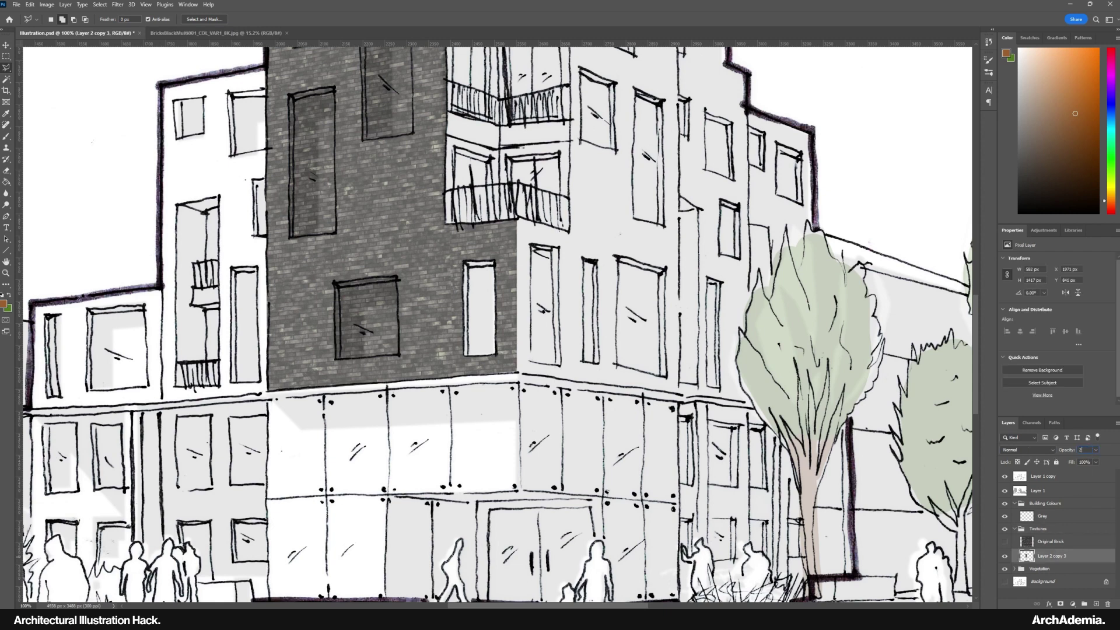
type("5")
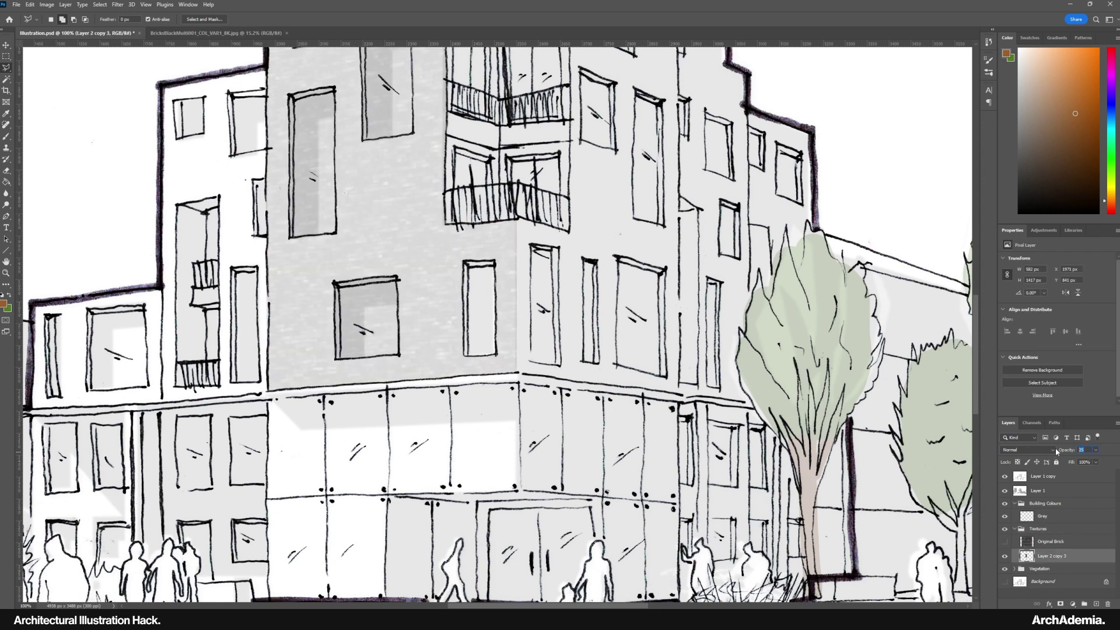
type("50")
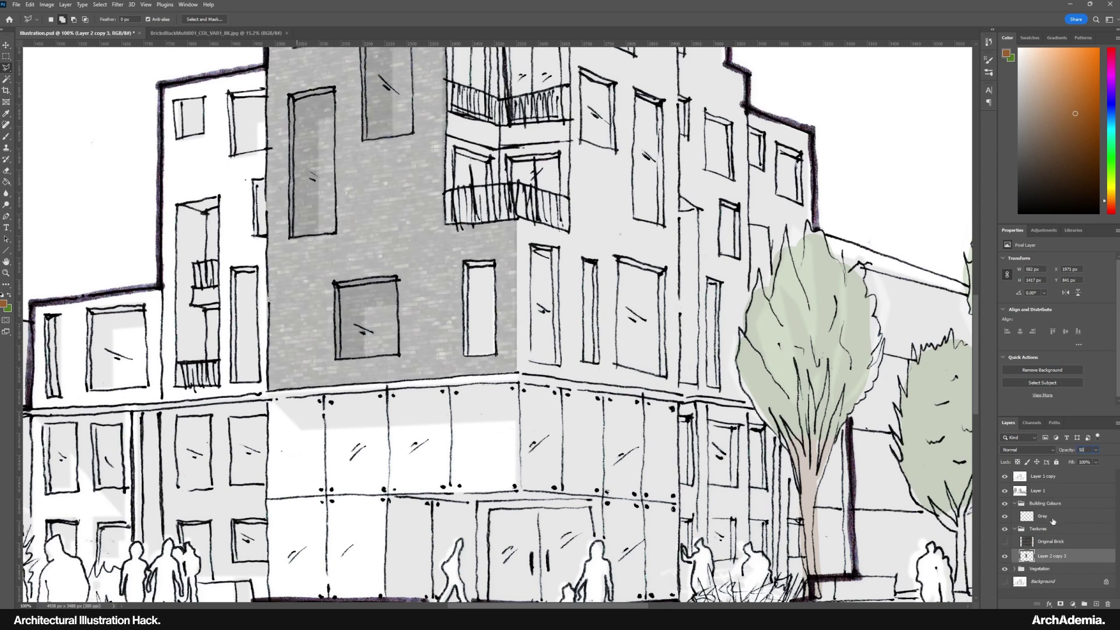
Make the Grey layer active and choose a dark blue-grey brush colour with hue 212°, saturation 20% and brightness 32%
left_click(1037, 521)
scroll(350, 350, "up", 10)
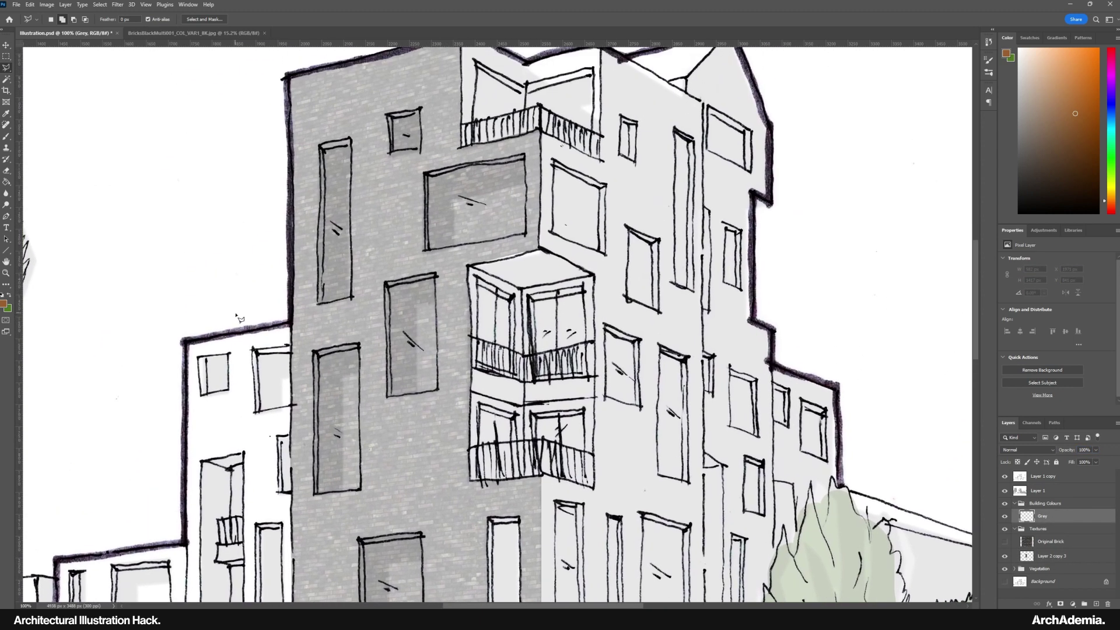
left_click(6, 273)
key("ctrl+minus")
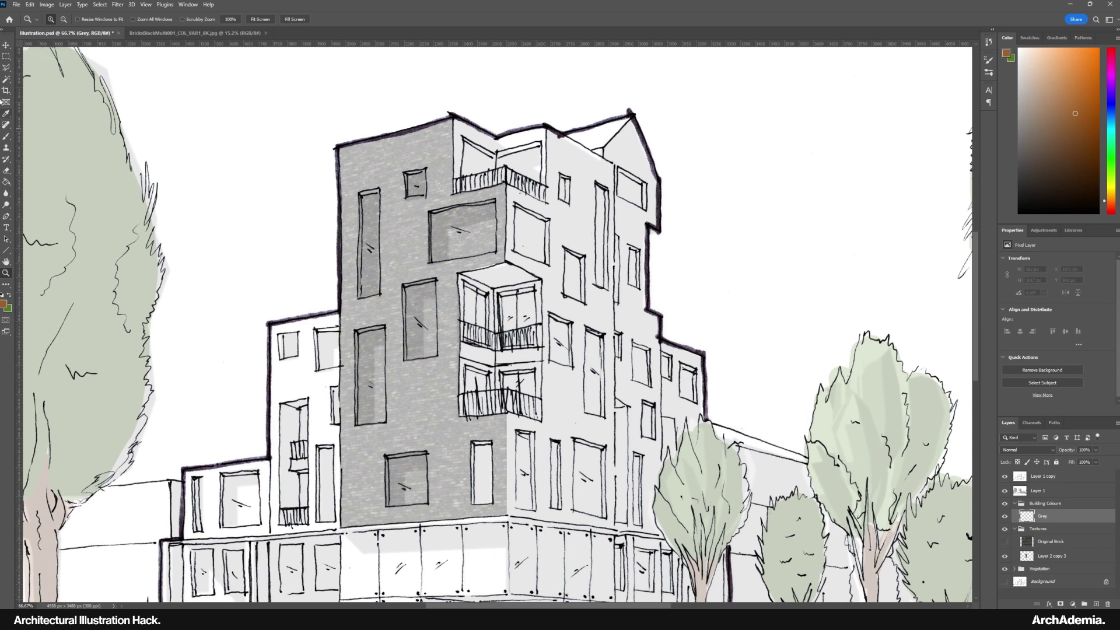
left_click(3, 305)
left_click_drag(695, 205, 596, 234)
left_click(759, 204)
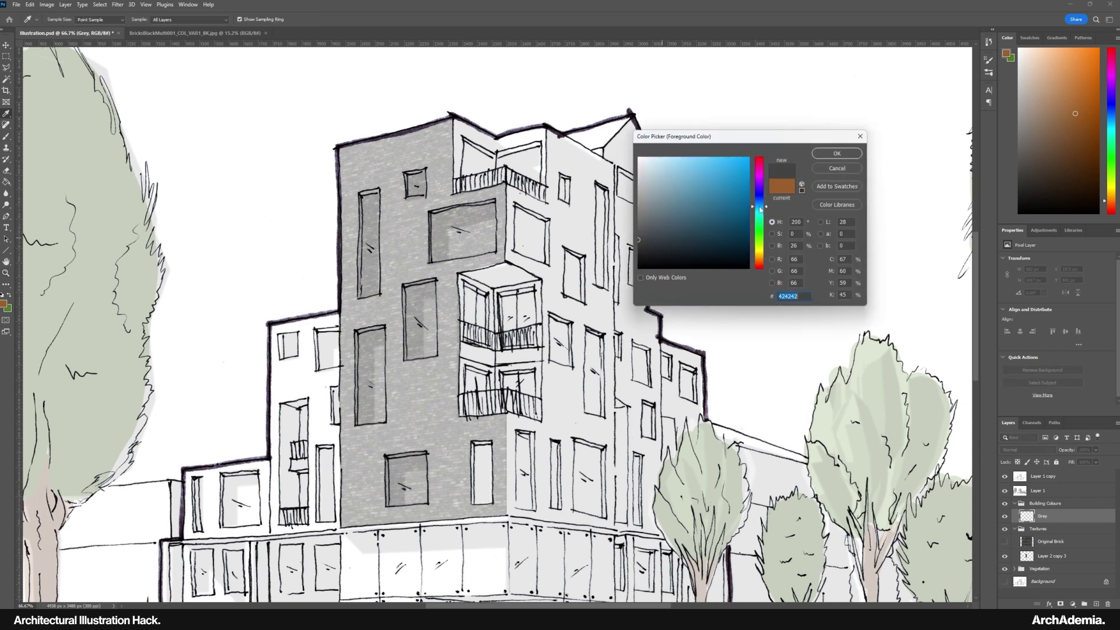
left_click(659, 233)
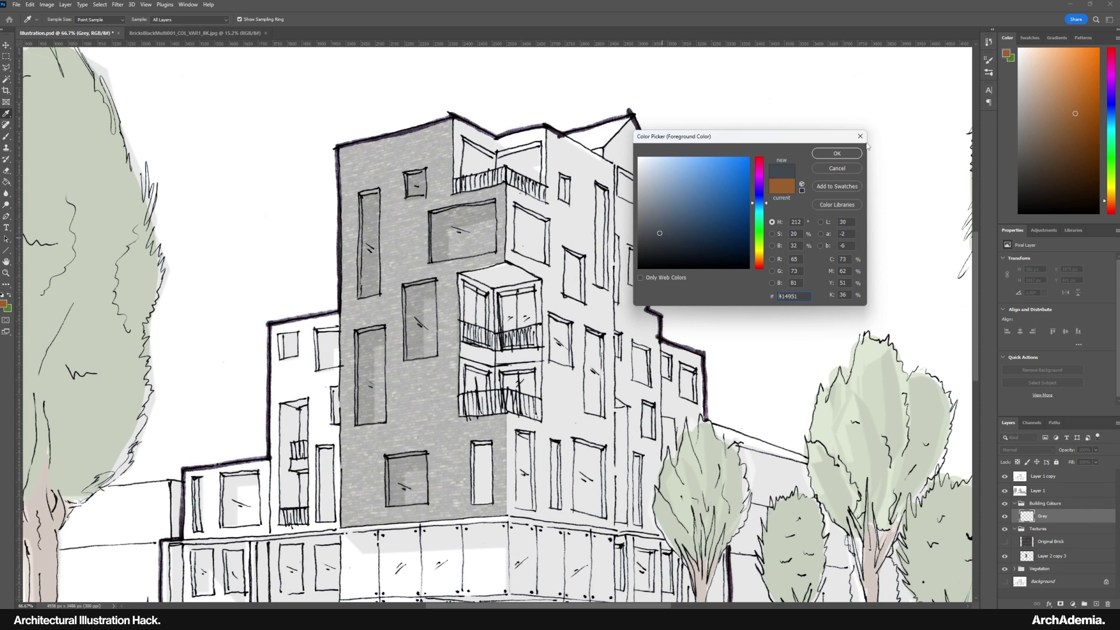
left_click(837, 152)
key("z")
left_click(7, 138)
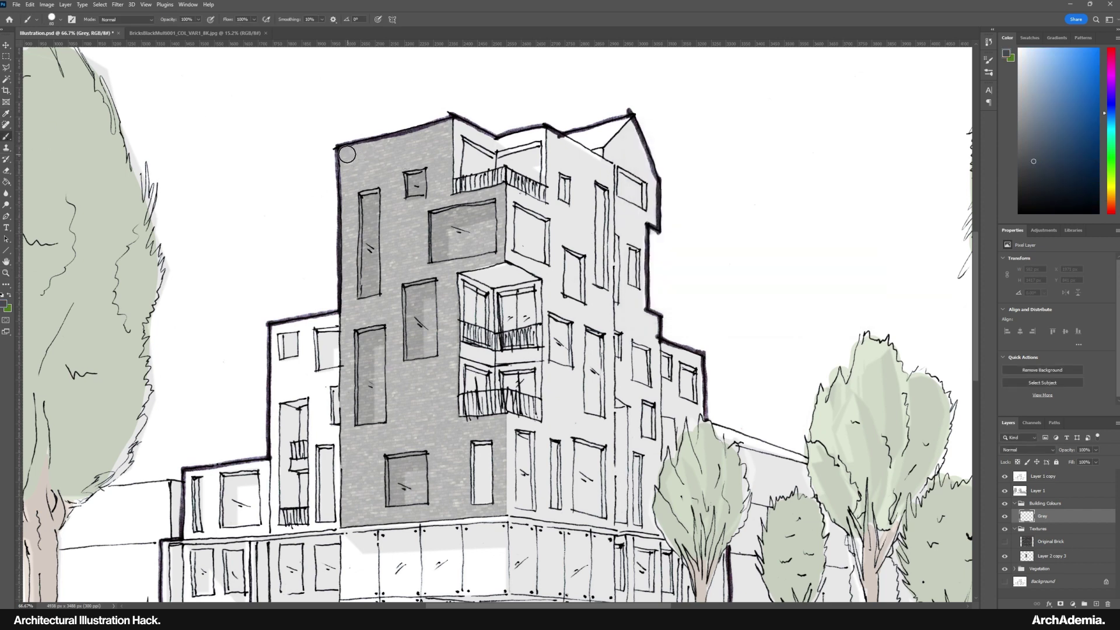
Brush the dark blue-grey over the tower's brick facade on the Grey layer, working around the window openings and adjusting the brush size
mouse_move(347, 153)
left_mouse_down()
mouse_move(446, 130)
mouse_move(425, 136)
mouse_move(431, 154)
mouse_move(447, 128)
mouse_move(446, 200)
mouse_move(501, 191)
mouse_move(497, 258)
mouse_move(442, 273)
mouse_move(447, 416)
left_mouse_up()
key("bracketleft")
key("bracketright")
mouse_move(478, 459)
left_mouse_down()
mouse_move(477, 420)
mouse_move(439, 323)
mouse_move(445, 293)
mouse_move(408, 292)
mouse_move(463, 290)
mouse_move(460, 372)
mouse_move(311, 380)
mouse_move(311, 186)
left_mouse_up()
mouse_move(318, 302)
left_mouse_down()
mouse_move(394, 288)
mouse_move(400, 364)
mouse_move(425, 366)
mouse_move(416, 304)
mouse_move(416, 366)
mouse_move(423, 303)
mouse_move(317, 313)
mouse_move(318, 376)
mouse_move(337, 374)
mouse_move(334, 313)
mouse_move(335, 353)
left_mouse_up()
mouse_move(365, 297)
left_mouse_down()
mouse_move(369, 335)
mouse_move(367, 264)
mouse_move(329, 269)
mouse_move(367, 254)
mouse_move(365, 217)
left_mouse_up()
mouse_move(383, 357)
left_mouse_down()
mouse_move(413, 372)
mouse_move(414, 317)
mouse_move(381, 322)
mouse_move(382, 335)
mouse_move(405, 334)
mouse_move(404, 381)
mouse_move(375, 344)
mouse_move(413, 336)
left_mouse_up()
scroll(402, 339, "up", 3)
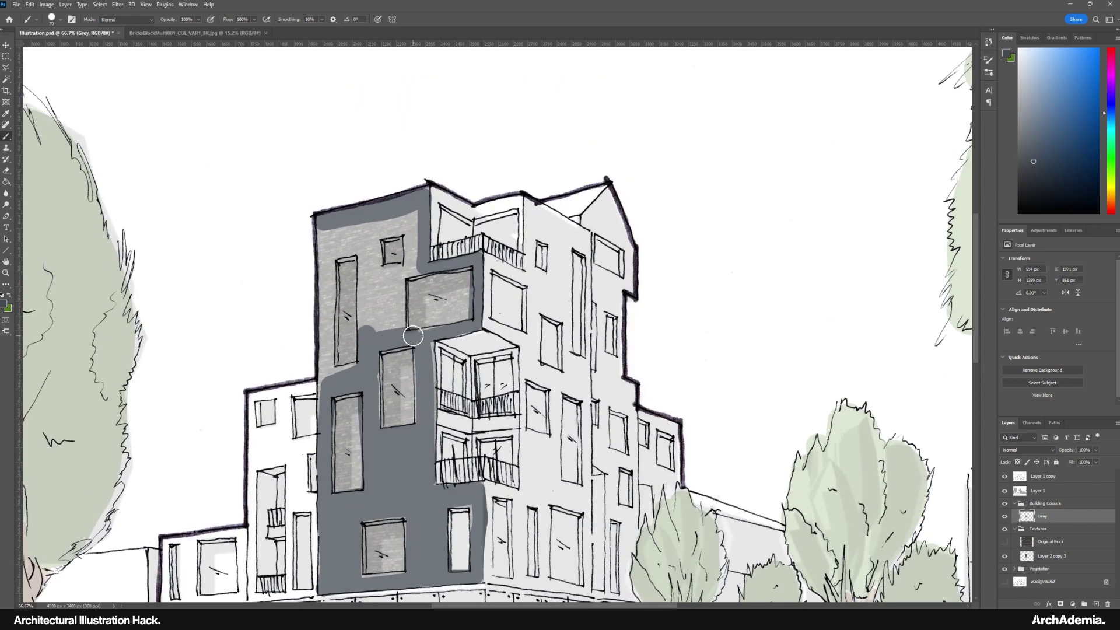
key("bracketleft")
key("bracketleft")
mouse_move(326, 395)
left_mouse_down()
mouse_move(329, 226)
mouse_move(324, 286)
mouse_move(345, 228)
mouse_move(414, 217)
mouse_move(415, 268)
mouse_move(365, 281)
mouse_move(366, 240)
mouse_move(342, 248)
mouse_move(375, 234)
mouse_move(374, 271)
mouse_move(409, 225)
left_mouse_up()
scroll(379, 285, "down", 1)
mouse_move(376, 282)
left_mouse_down()
mouse_move(372, 249)
mouse_move(378, 283)
mouse_move(397, 286)
mouse_move(406, 247)
mouse_move(391, 241)
mouse_move(371, 319)
mouse_move(343, 333)
mouse_move(372, 285)
left_mouse_up()
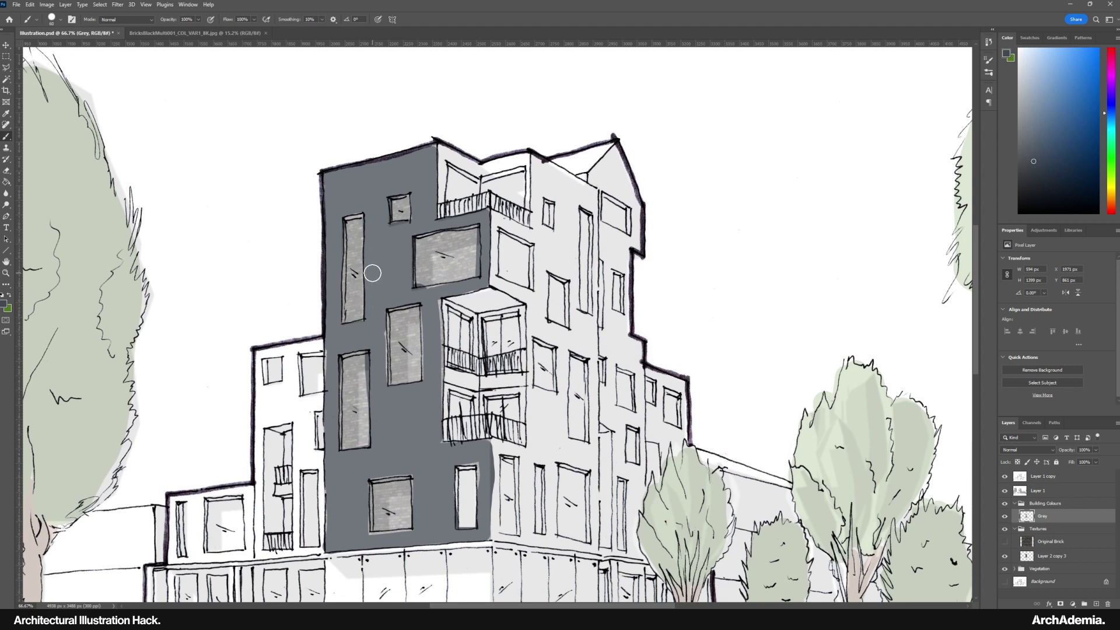
left_click_drag(423, 428, 406, 394)
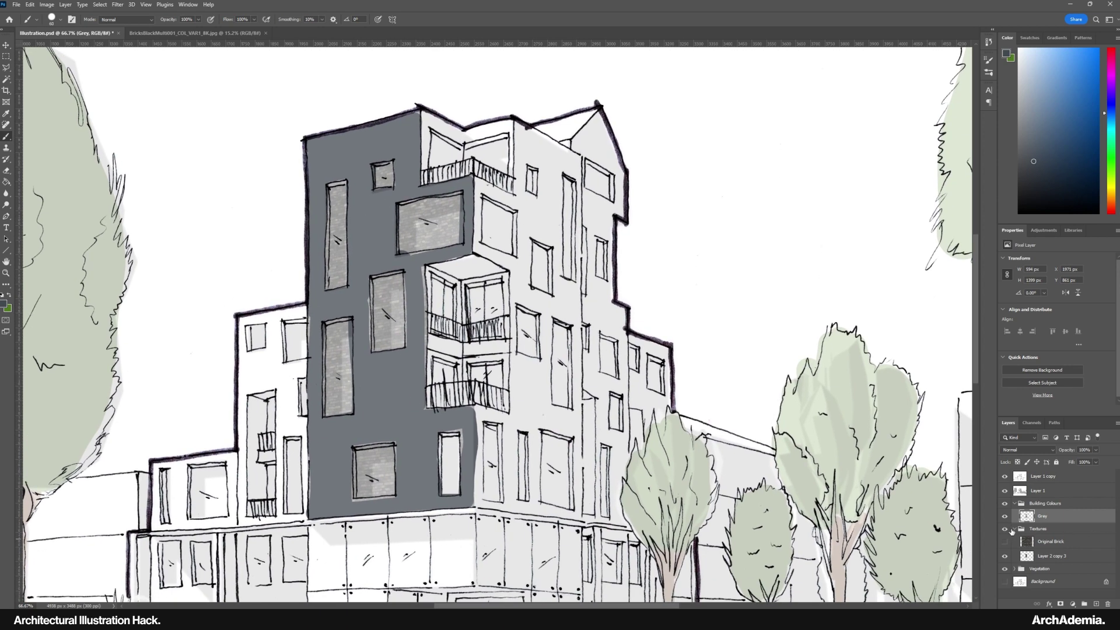
Collapse the groups and move the Textures group above Building Colours so the brick overlays the grey
left_click(1057, 530)
left_click(1016, 530, "alt")
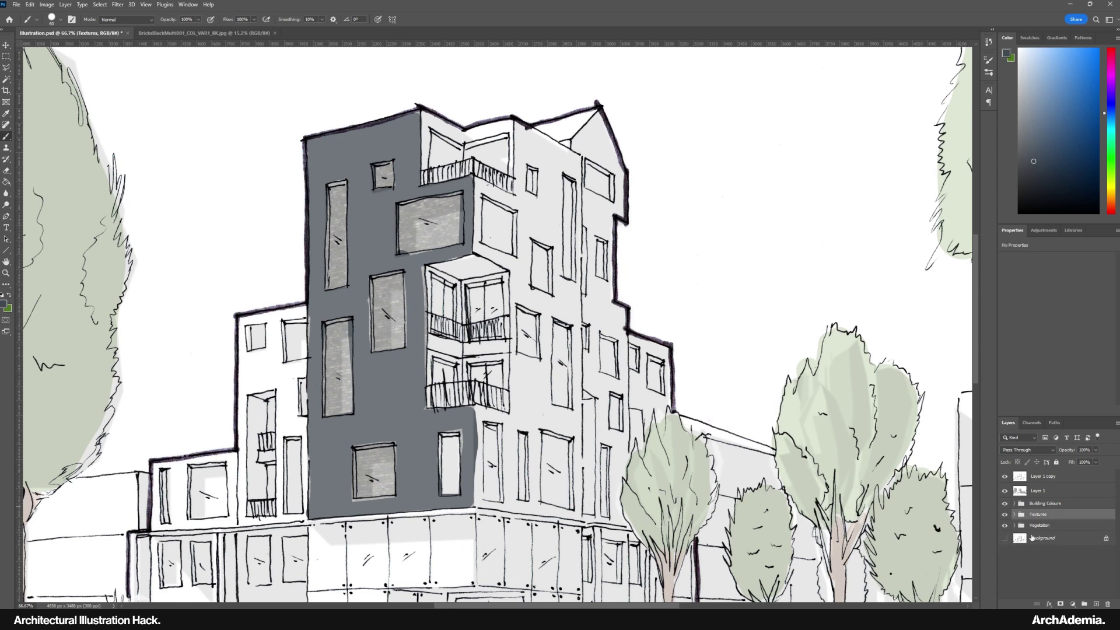
left_click_drag(1037, 520, 1038, 499)
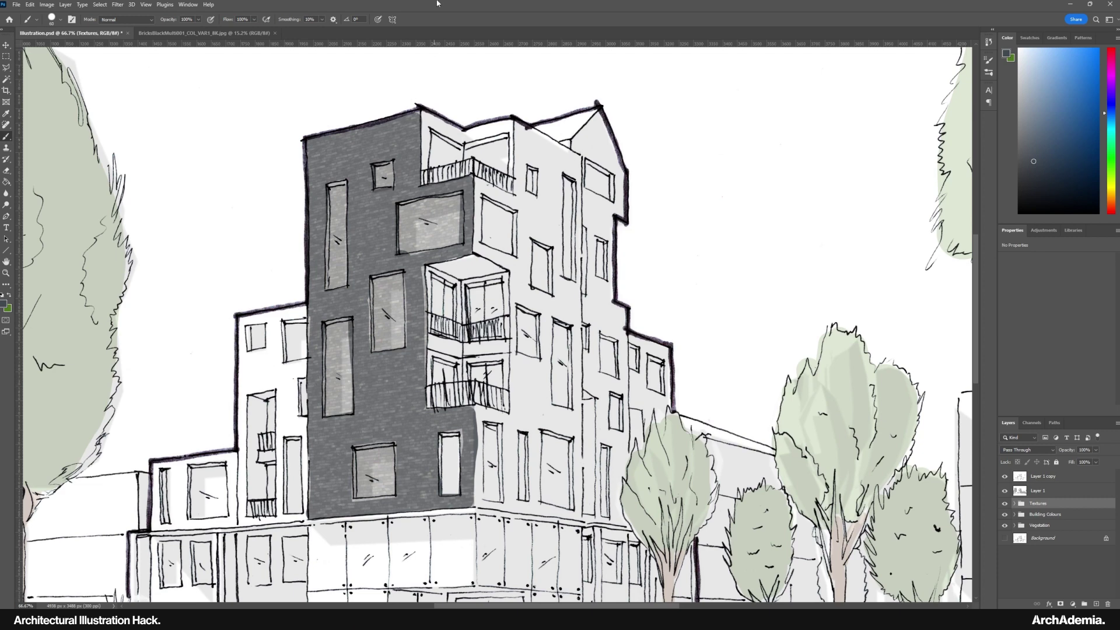
Reduce the opacity of the facade brick layer in the Textures group to 25%
left_click_drag(360, 368, 341, 293)
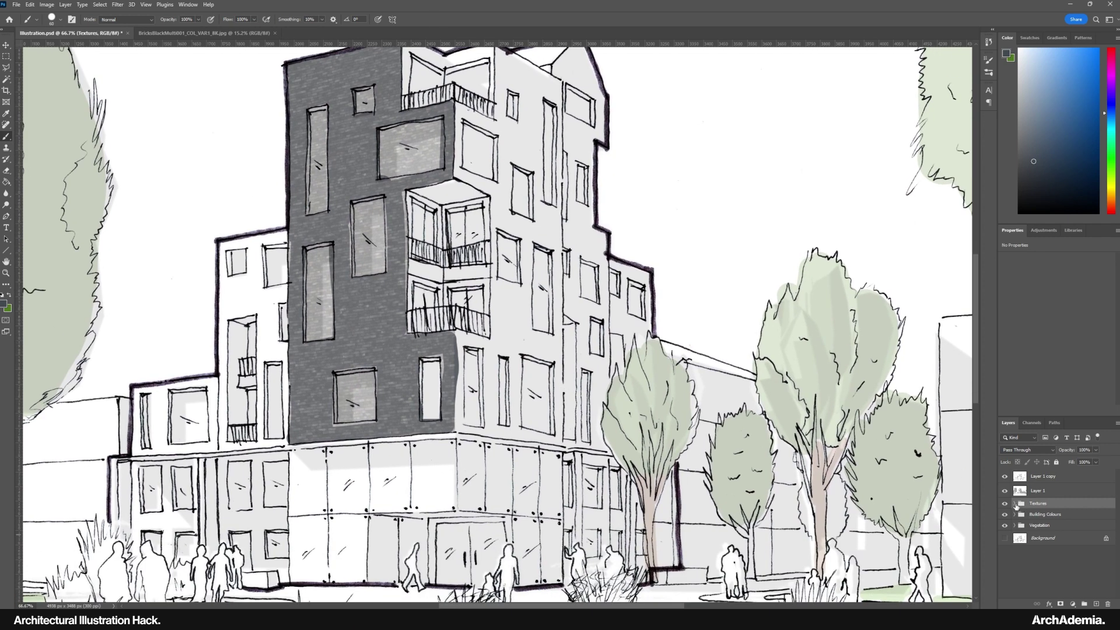
left_click(1015, 503)
left_click(1050, 532)
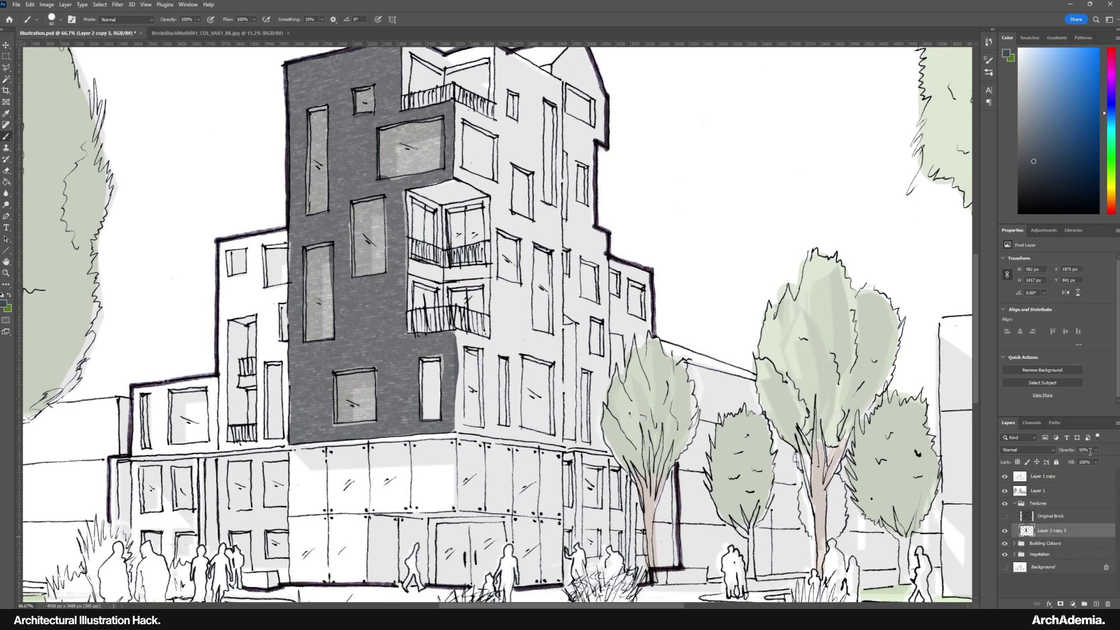
left_click(1090, 451)
type("25")
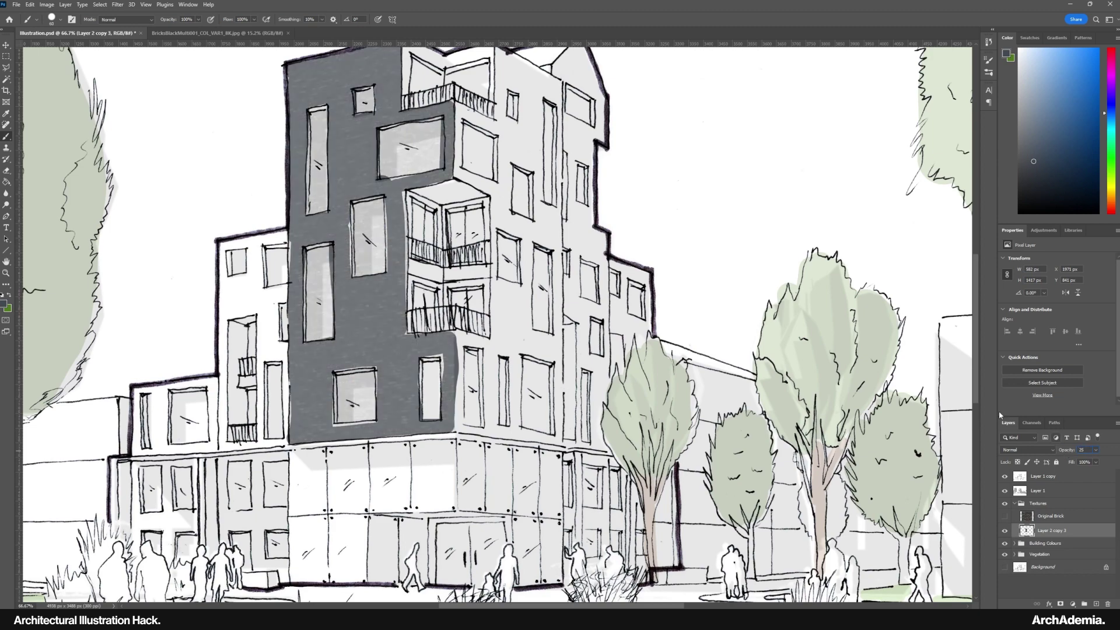
Examine the brick texture over the grey facade up close and within the whole illustration
left_click(6, 273)
right_click(234, 196)
left_click(256, 203)
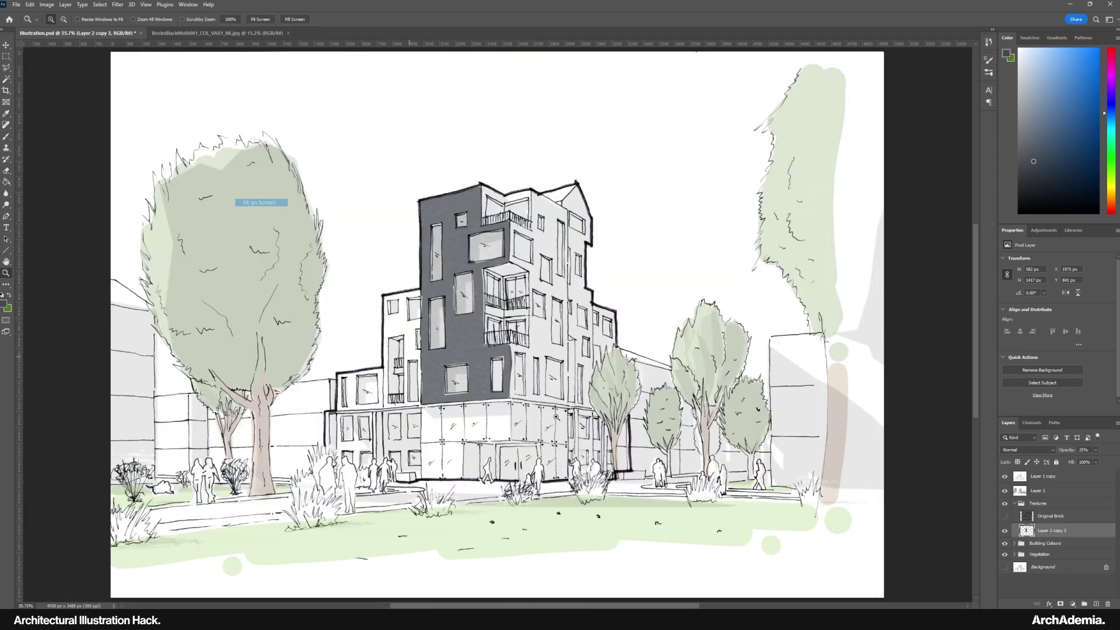
left_click(488, 346)
left_click(468, 357)
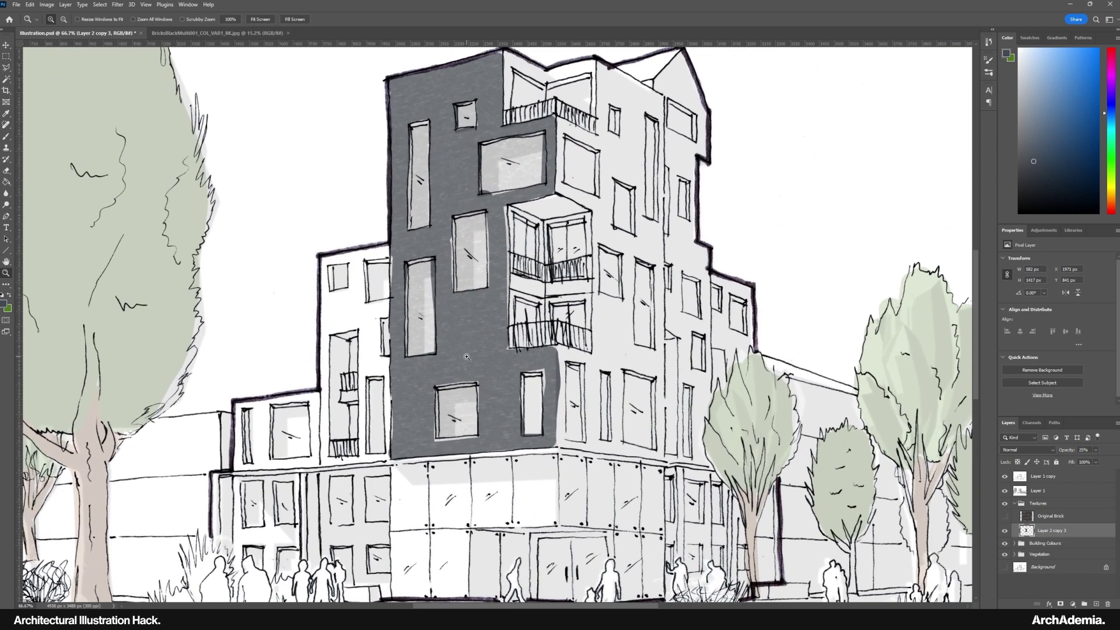
left_click_drag(473, 368, 445, 353)
right_click(397, 296)
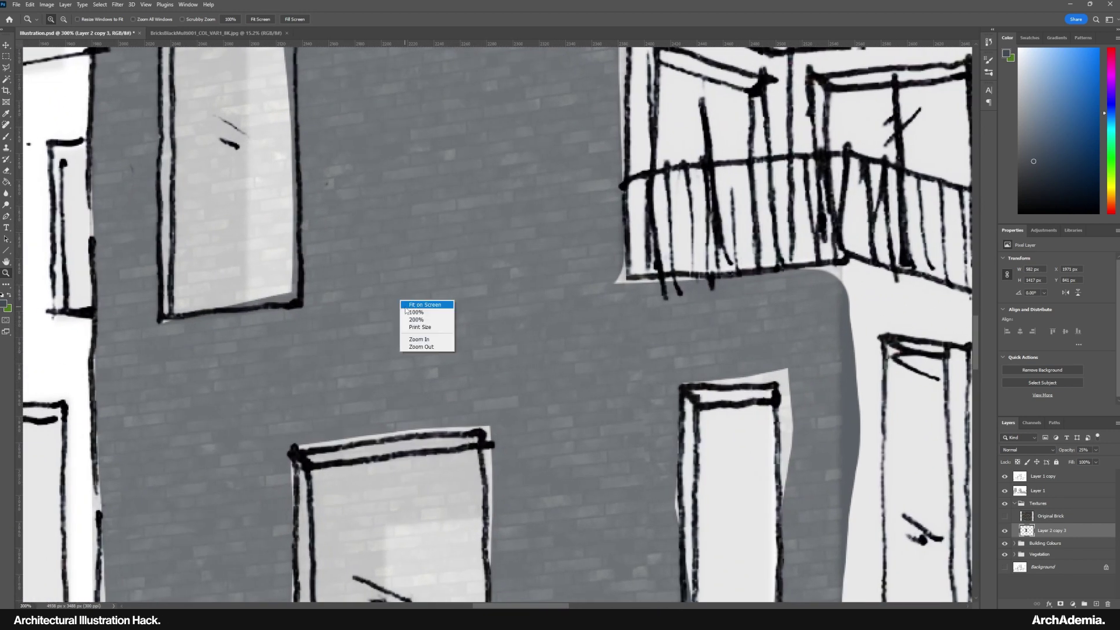
left_click(419, 303)
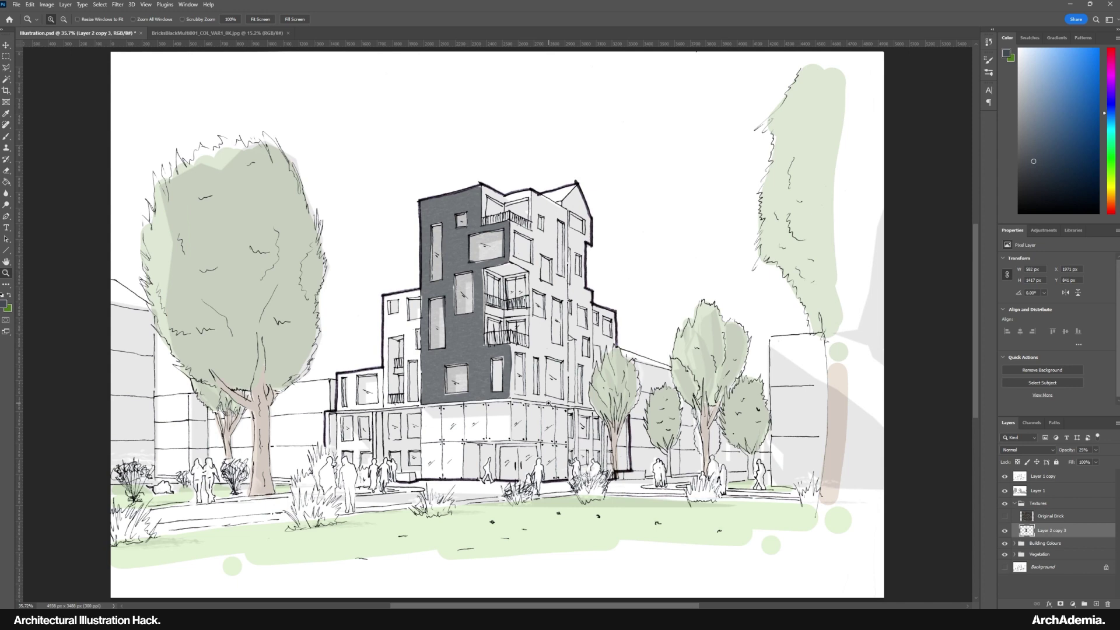
left_click(465, 364)
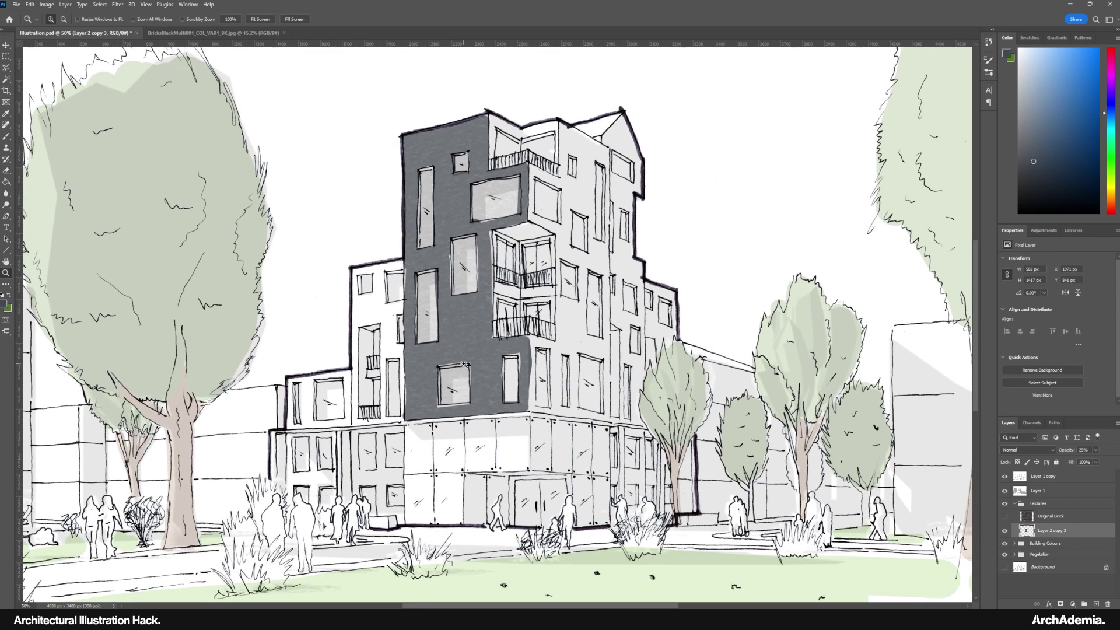
right_click(468, 352)
left_click(487, 359)
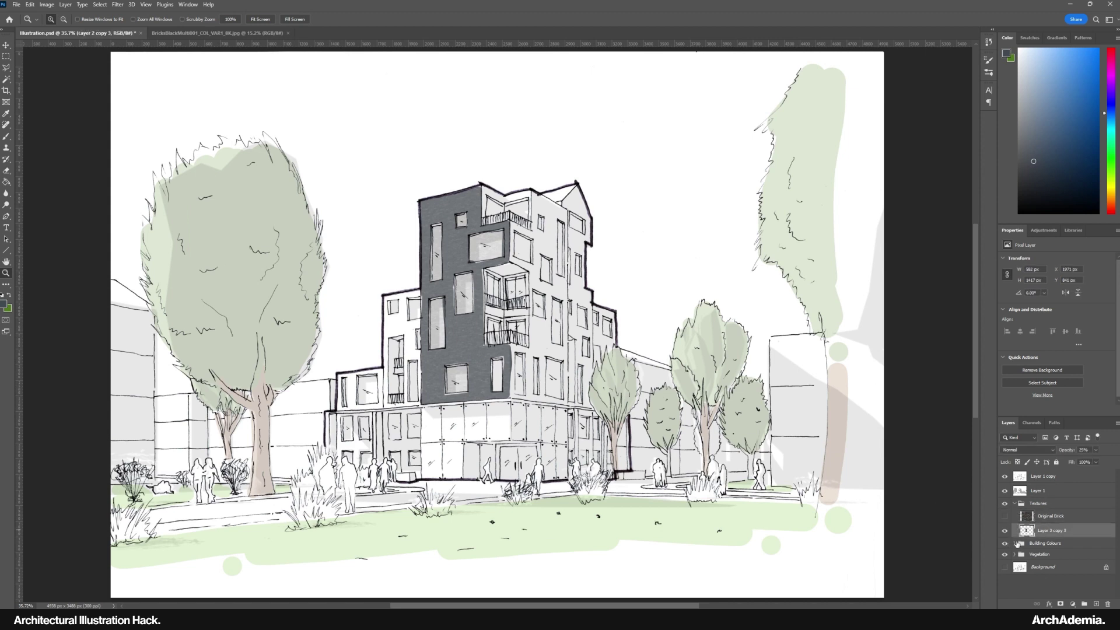
Expand the Building Colours group and set its opacity to 50%
left_click(1017, 544)
left_click(1015, 543)
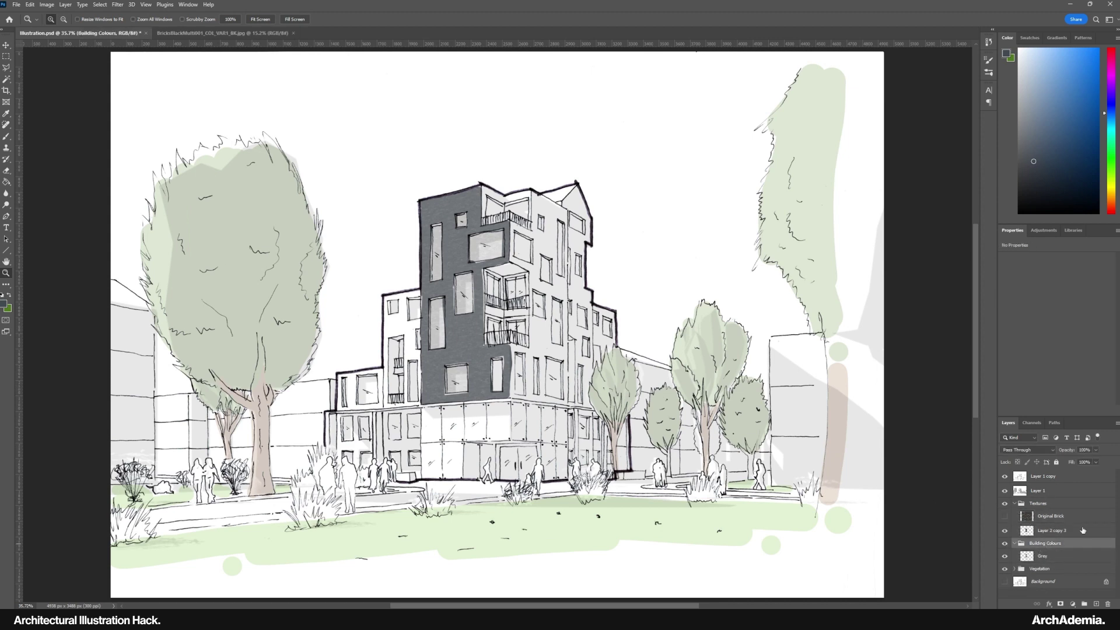
left_click(1089, 449)
type("50")
key("ctrl+1")
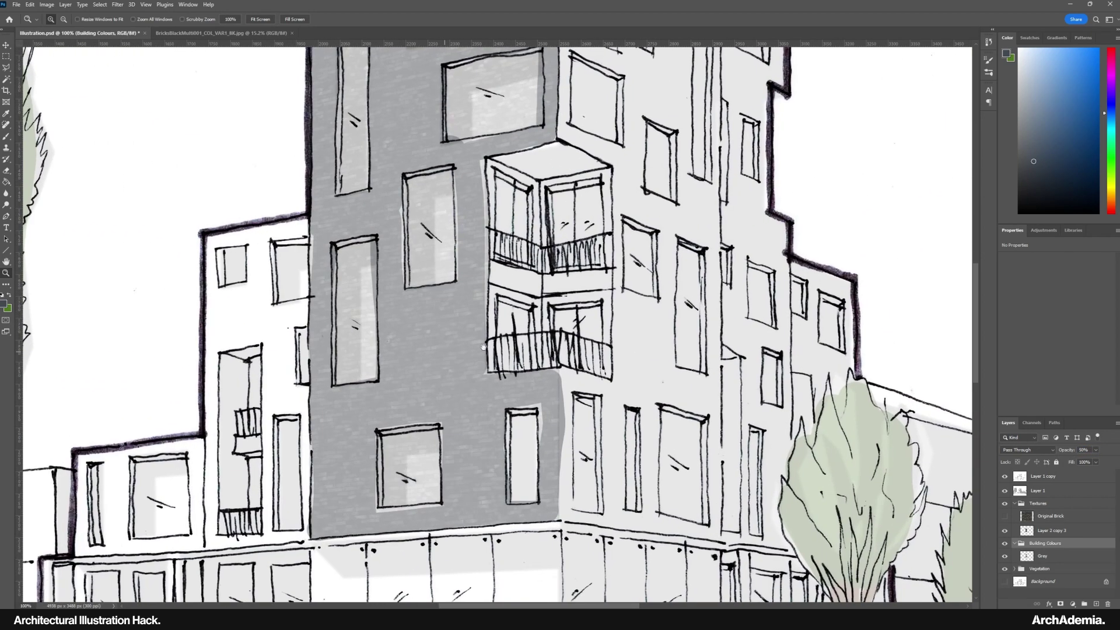
right_click(428, 317)
left_click(429, 315)
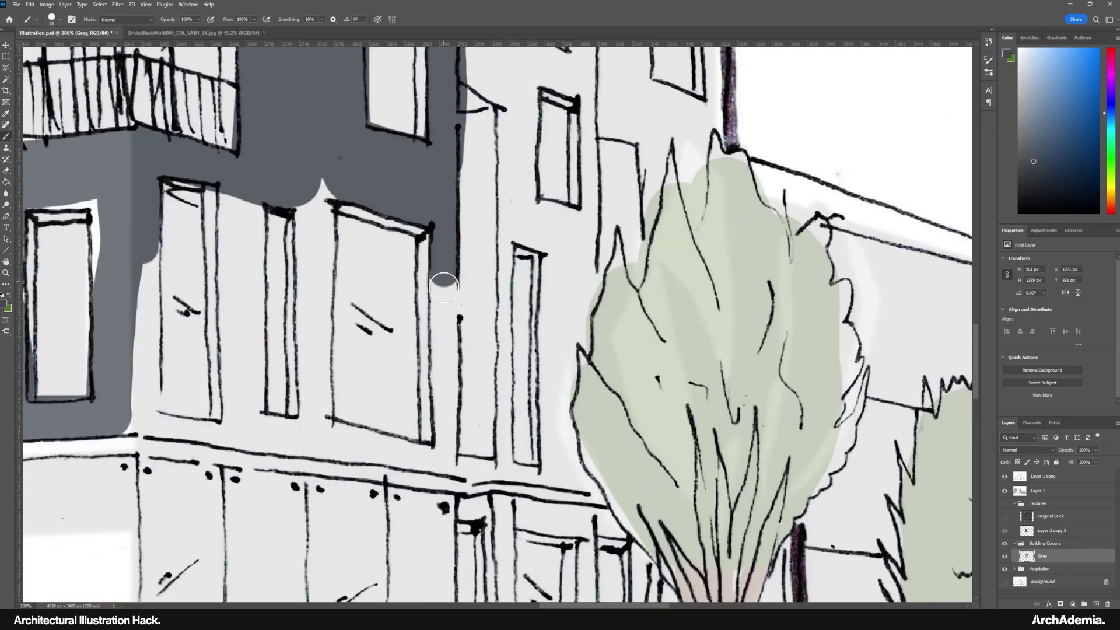
Name the layer for the next building colour Bronze
type("Br")
type("onze")
key("Return")
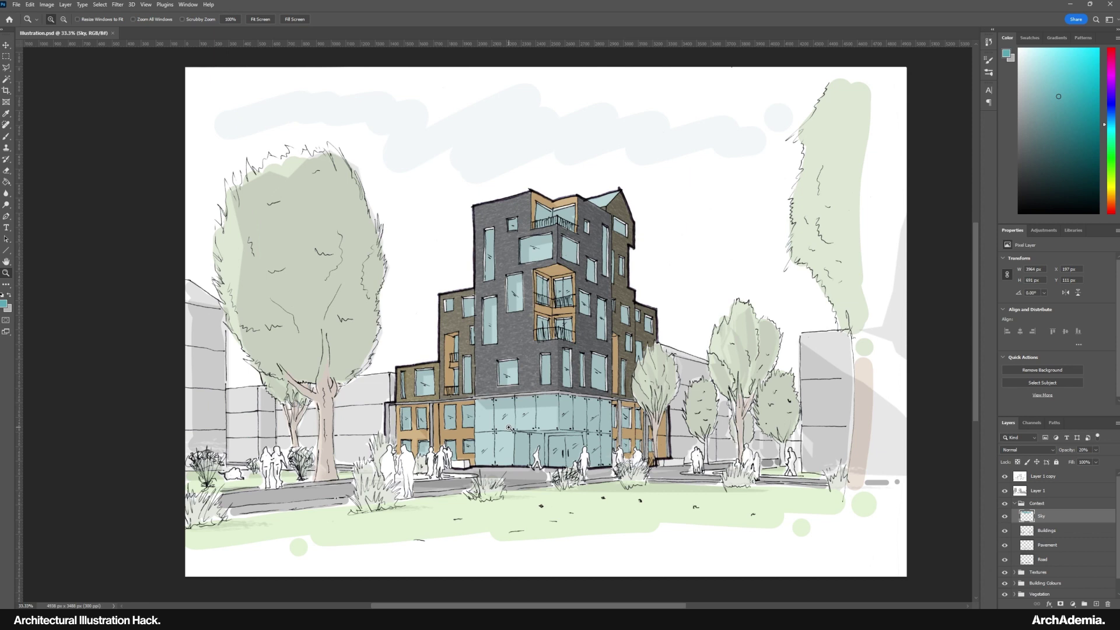
left_click(592, 422)
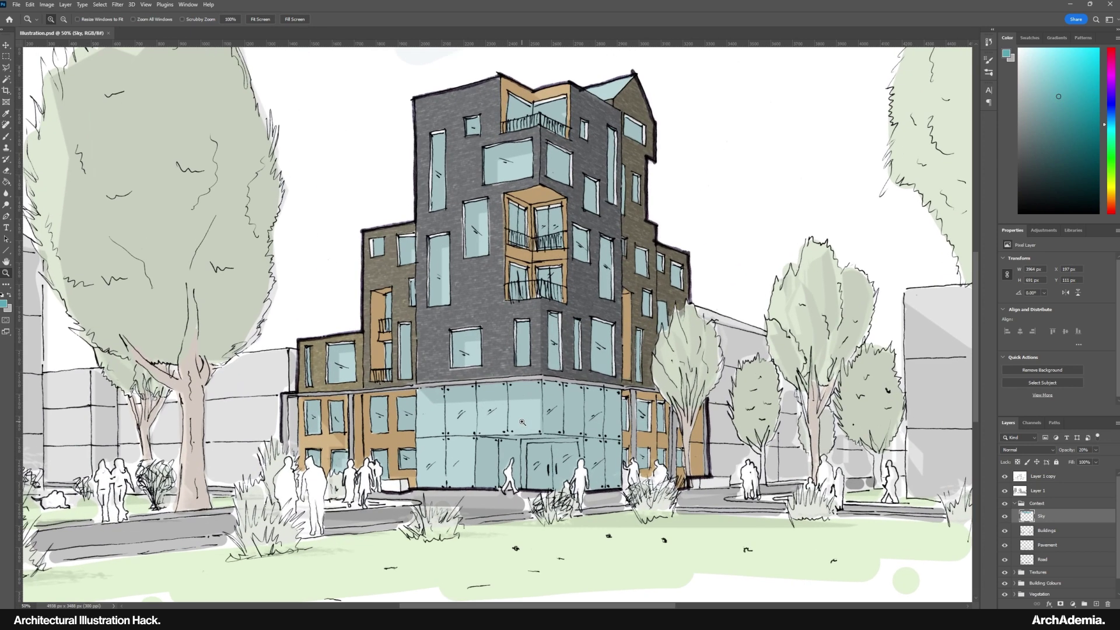
scroll(1068, 506, "down", 2)
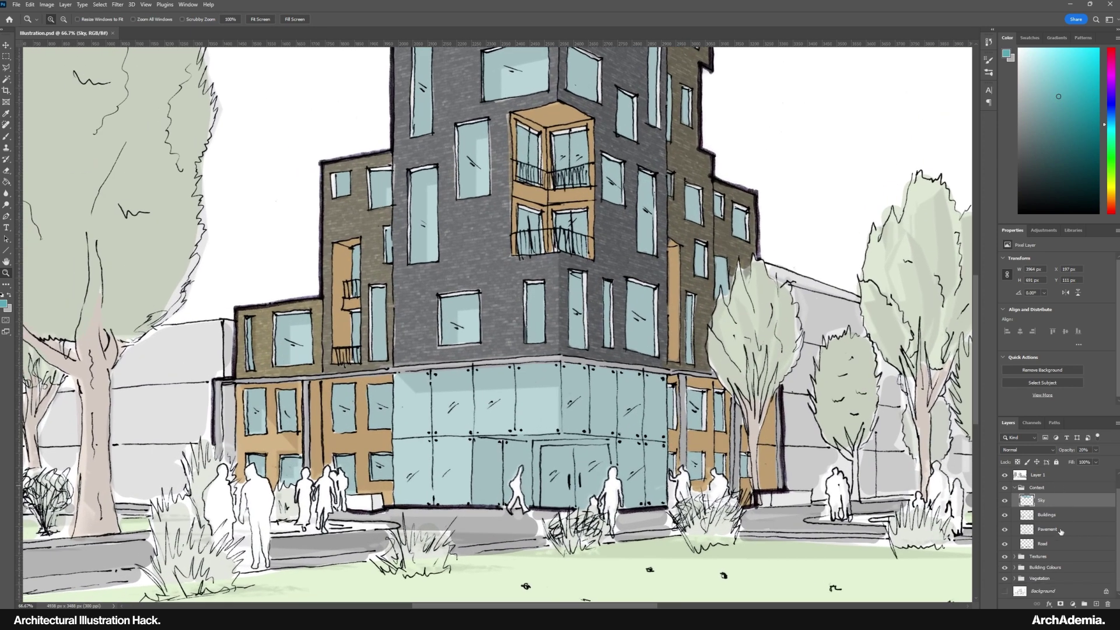
Expand the Building Colours group and reduce the opacity of its Glass layer to 50%
left_click(1015, 568)
scroll(1053, 554, "down", 2)
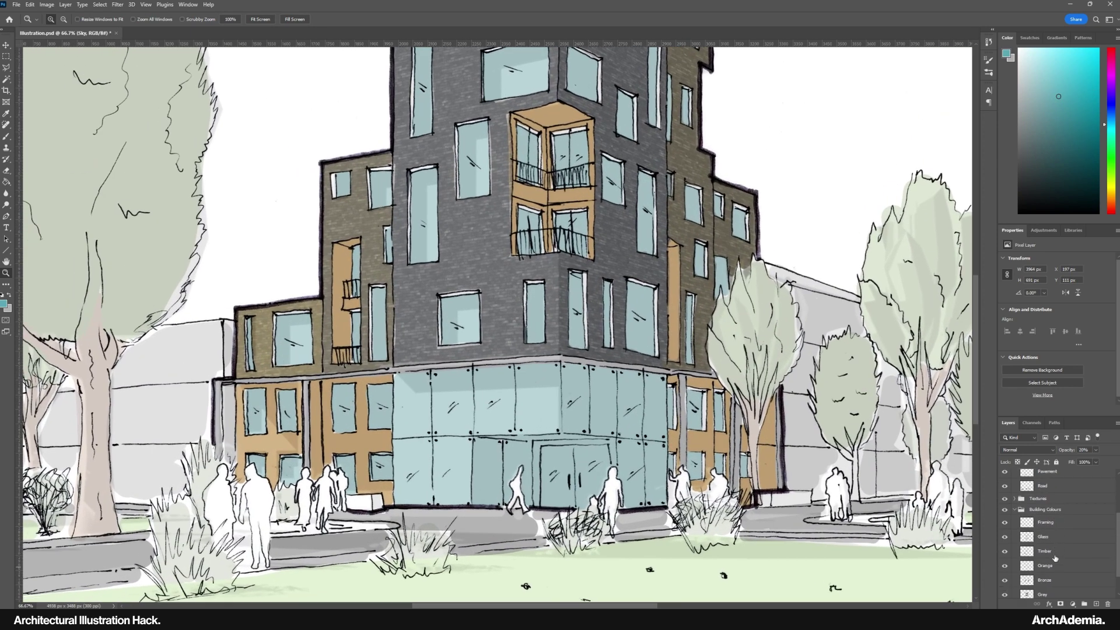
left_click(1044, 537)
left_click(451, 290)
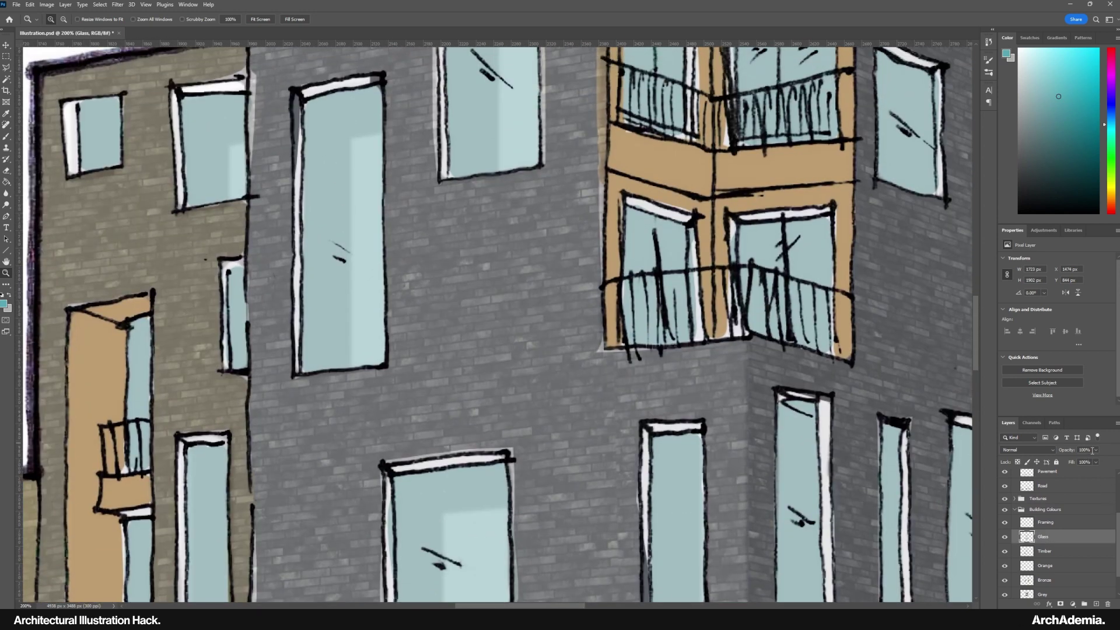
left_click(1092, 449)
type("50")
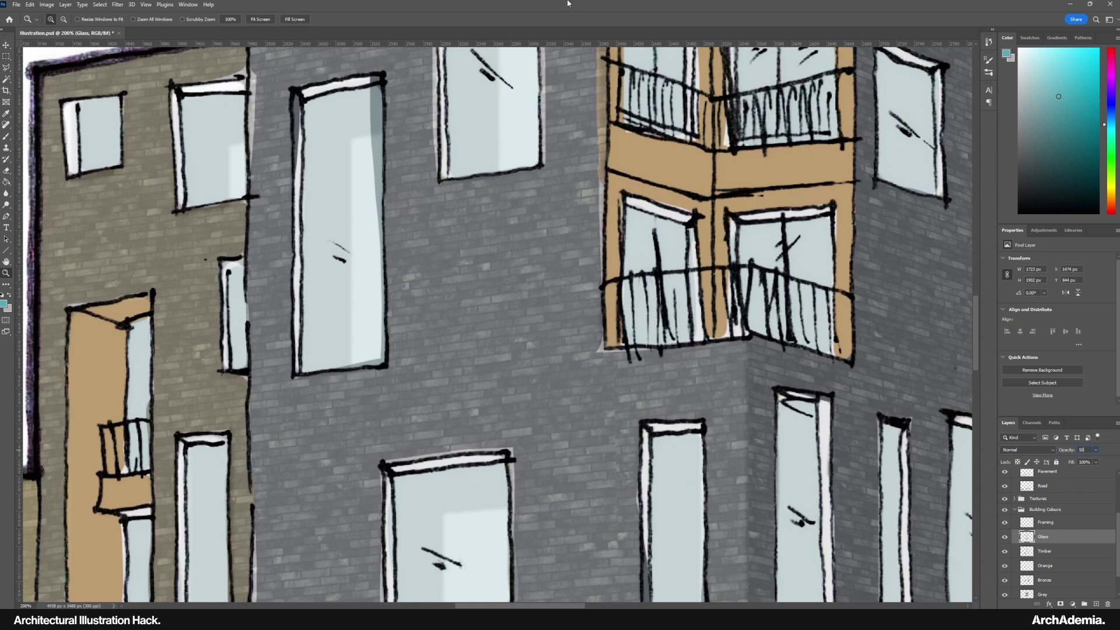
key("Return")
left_click_drag(292, 279, 645, 175)
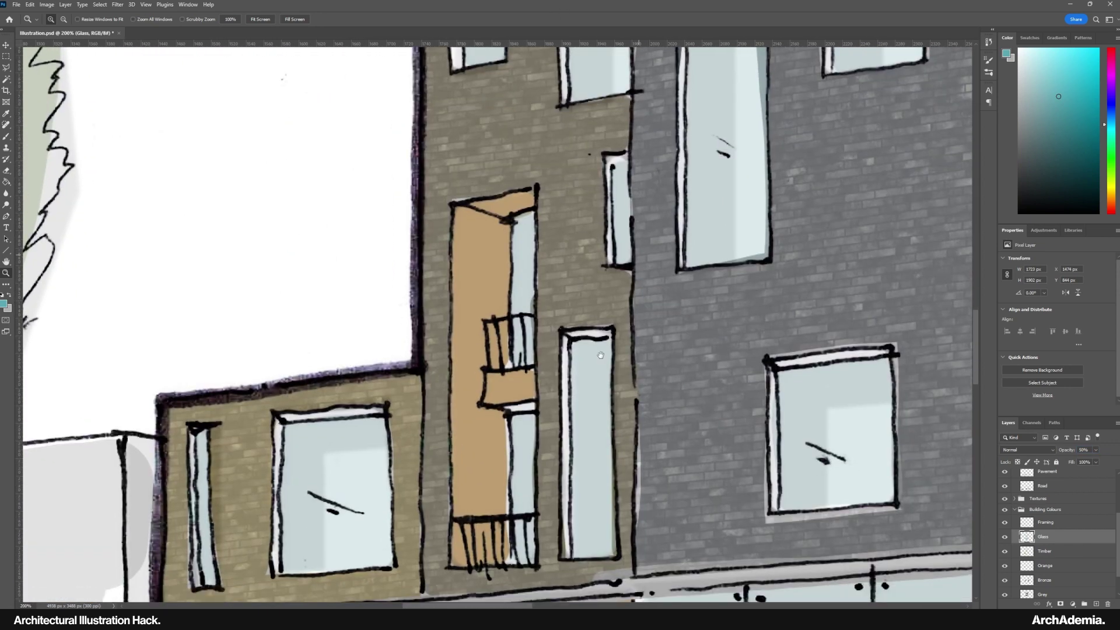
left_click_drag(600, 355, 641, 112)
left_click_drag(531, 359, 342, 258)
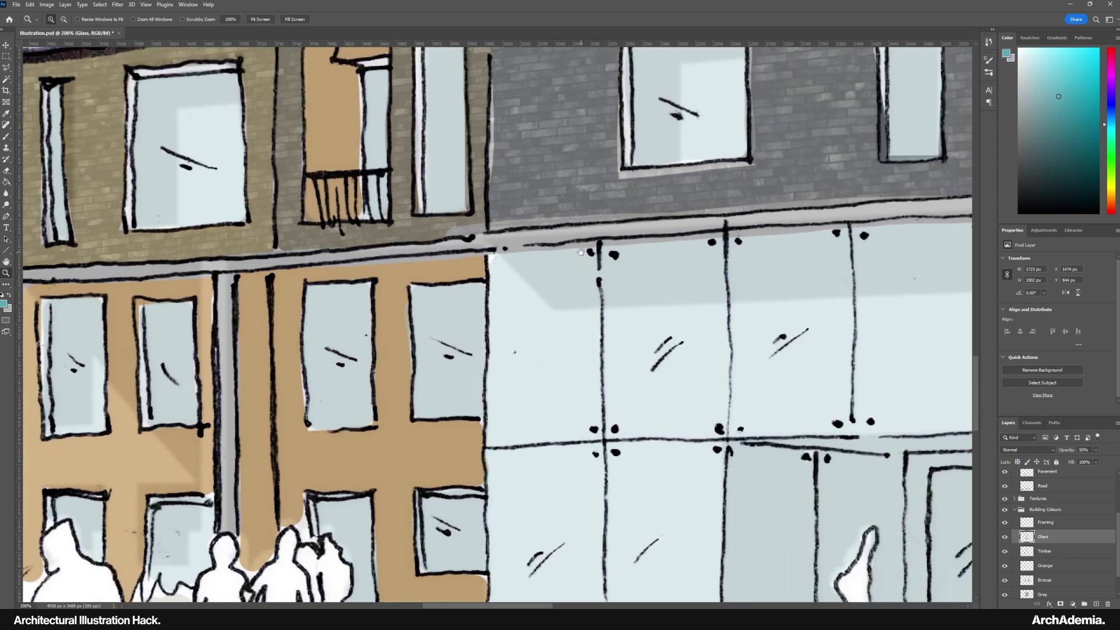
left_click_drag(581, 253, 549, 164)
left_click_drag(782, 140, 280, 381)
left_click(5, 45)
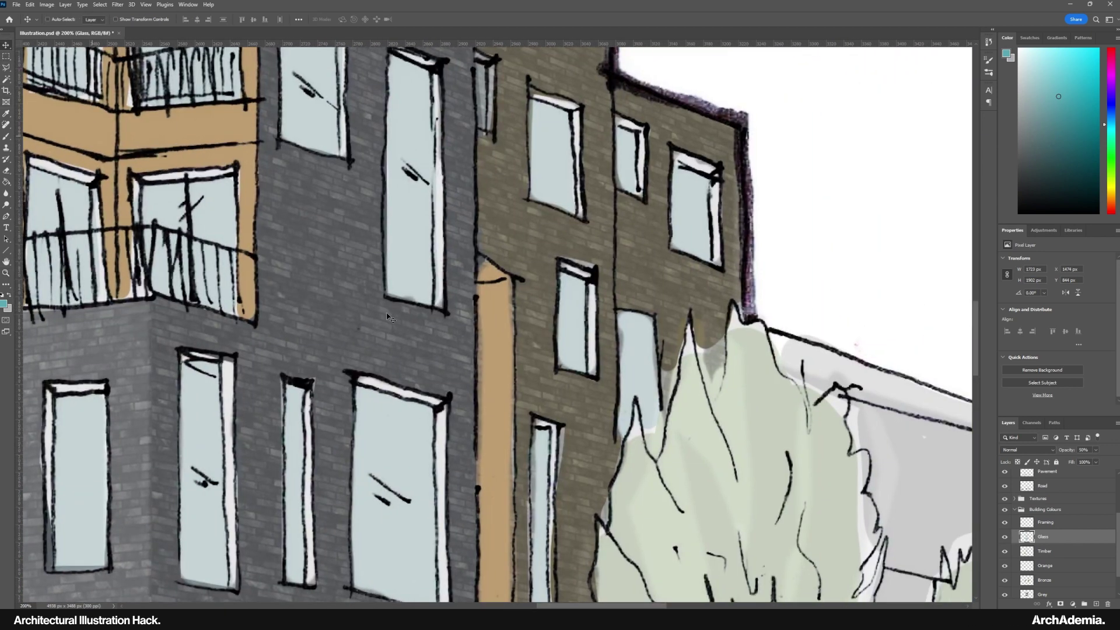
Reduce the opacity of the Timber layer in the Building Colours group to 50% and inspect the balconies and recesses
scroll(1051, 553, "down", 2)
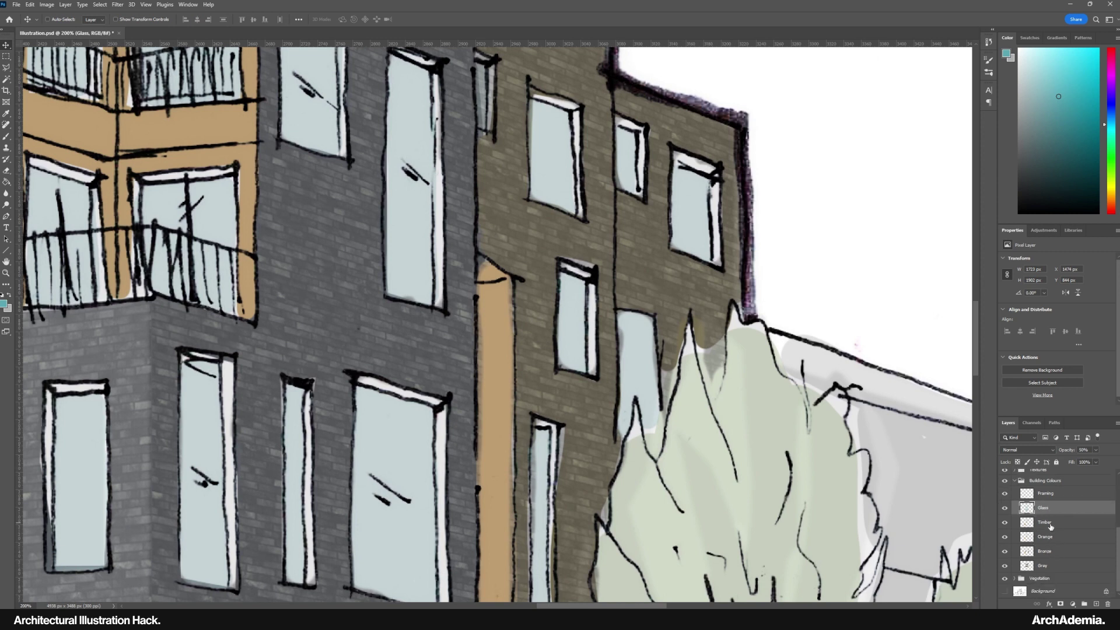
left_click(1051, 523)
left_click(1081, 450)
type("50")
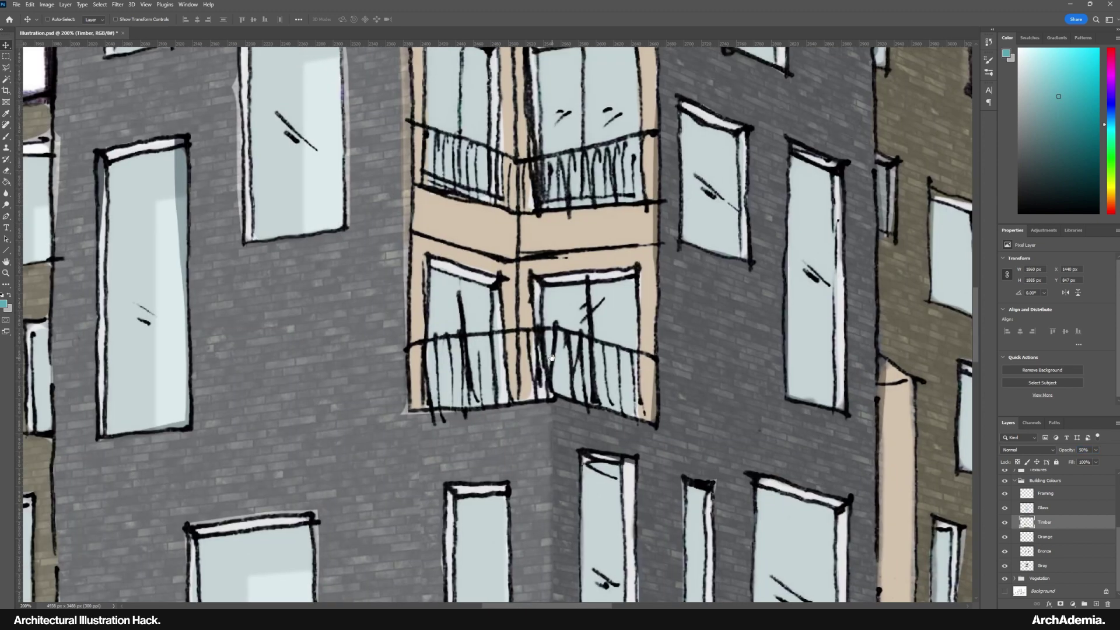
left_click_drag(167, 262, 510, 540)
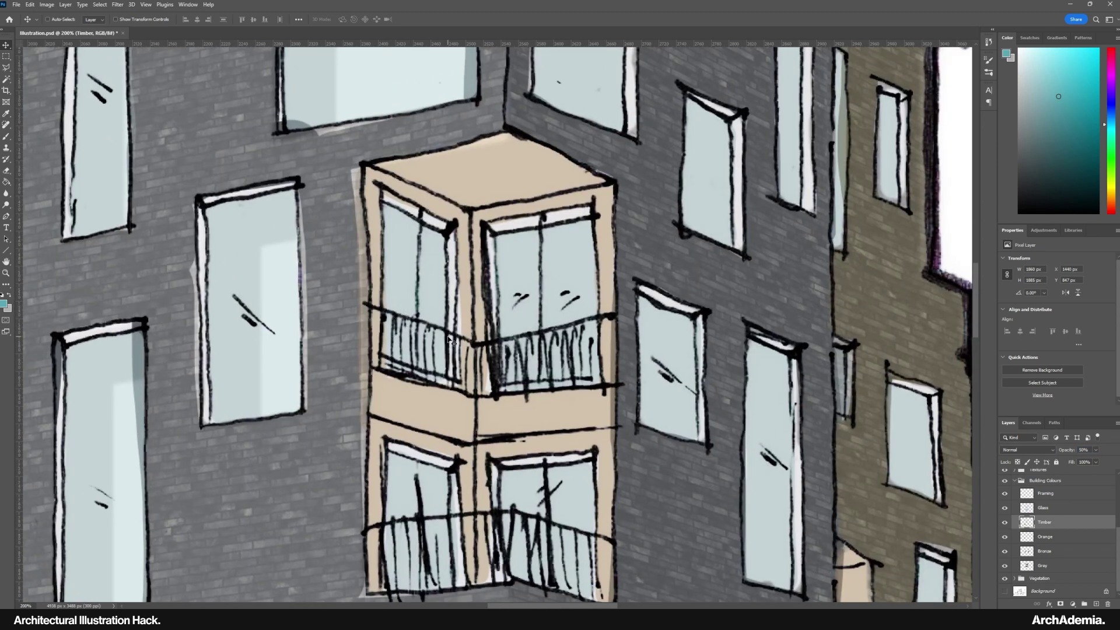
left_click_drag(339, 364, 511, 397)
left_click_drag(99, 587, 385, 397)
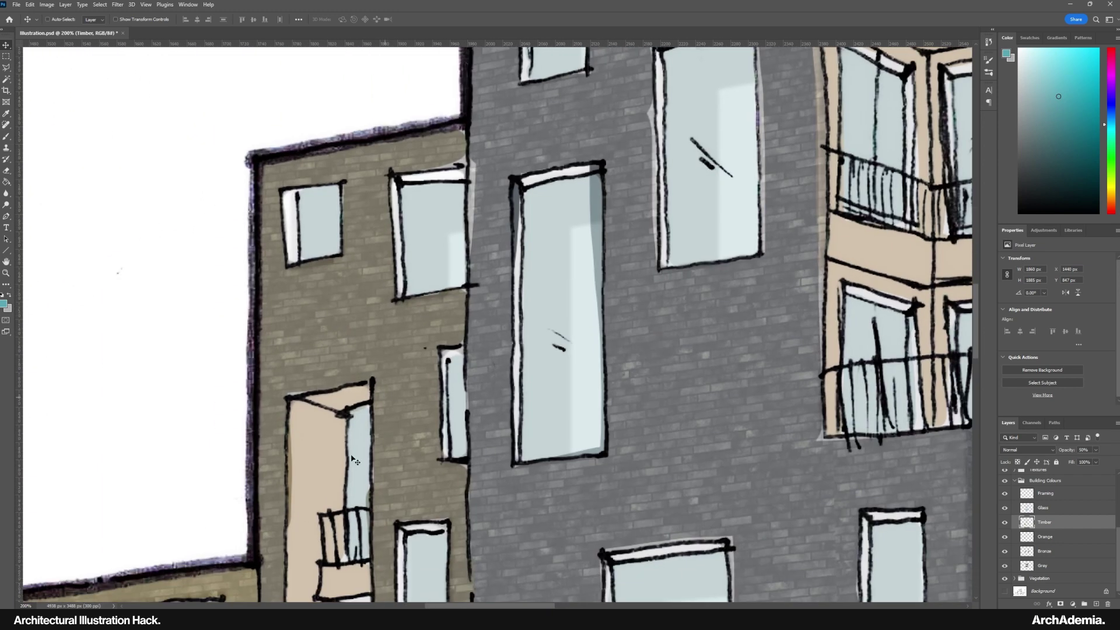
left_click_drag(353, 461, 374, 246)
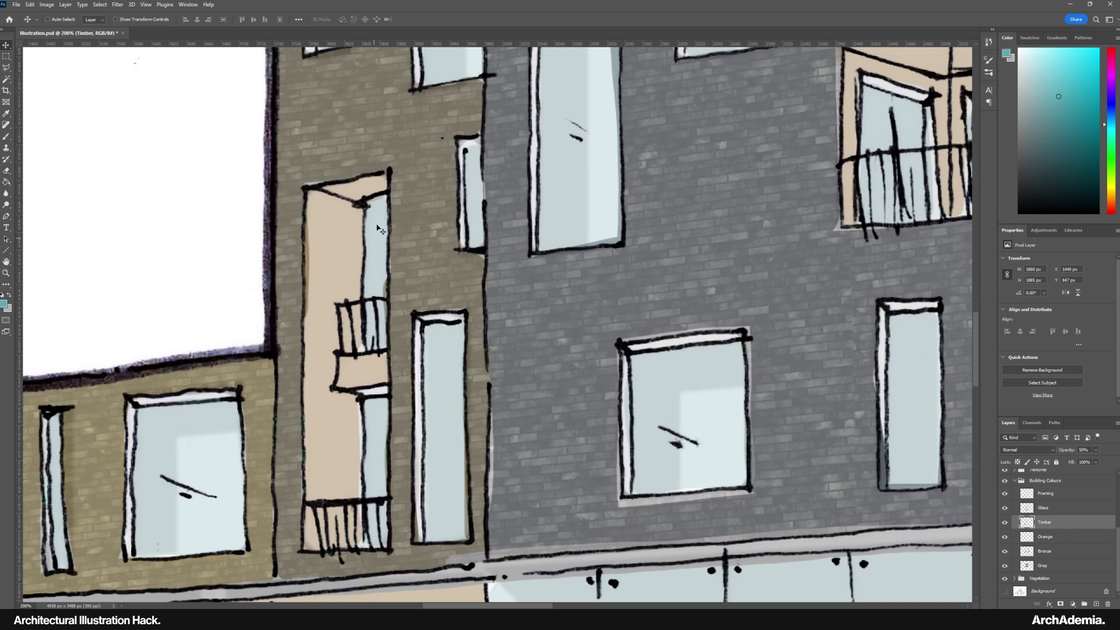
left_click_drag(452, 204, 235, 320)
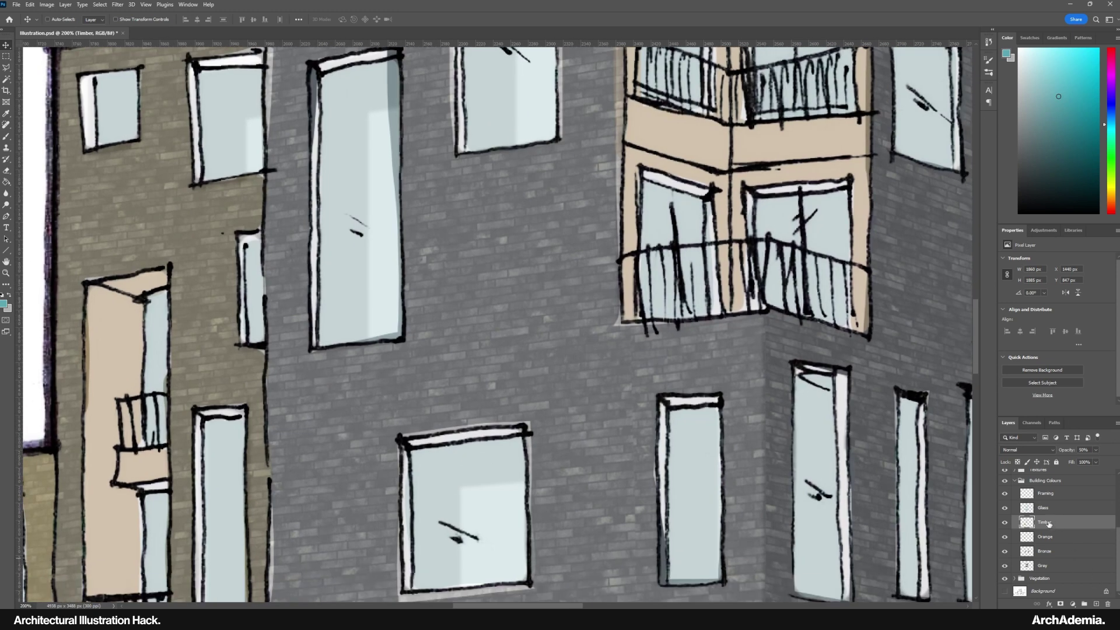
Restore the opacity of both the Timber and Glass layers to 100%
type("80")
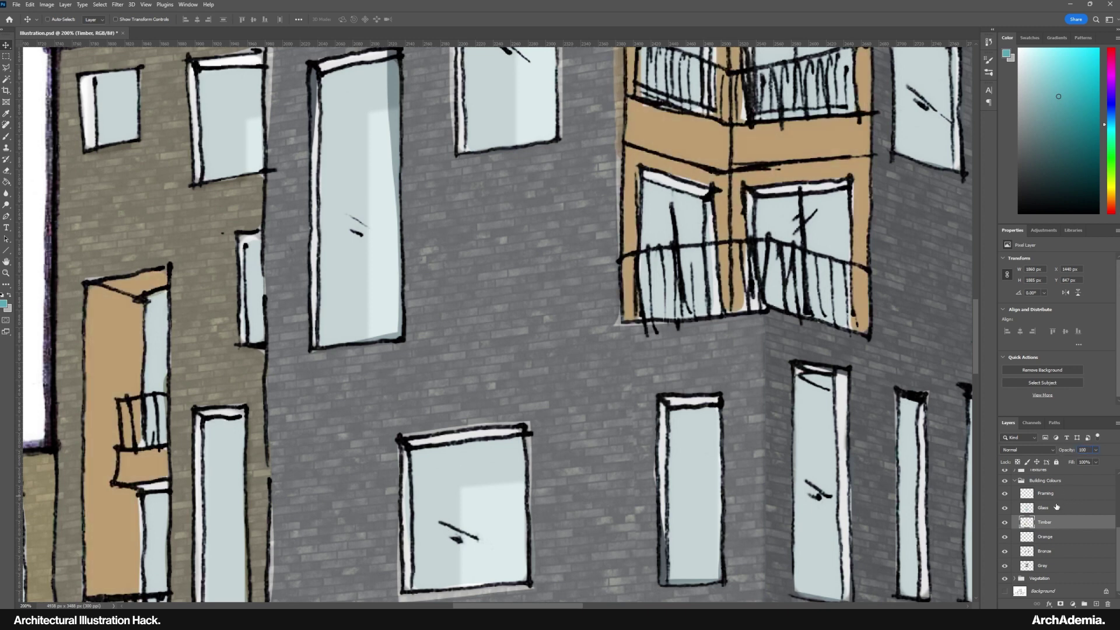
left_click(1056, 508)
left_click(1085, 449)
type("100")
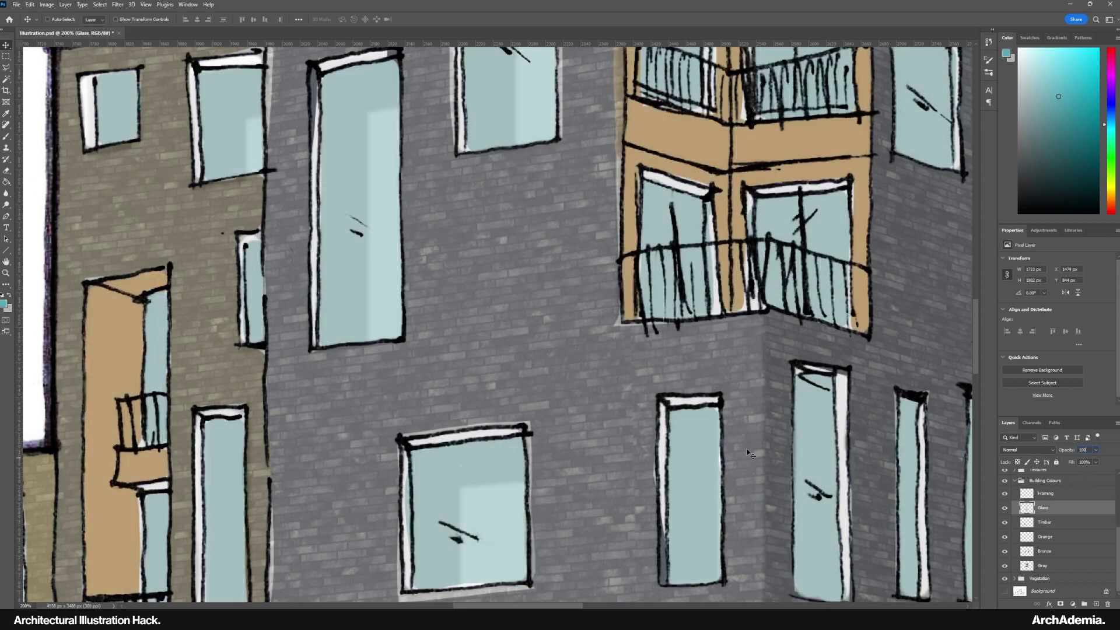
Lighten the Glass layer with a Hue/Saturation adjustment, setting Lightness to +50
left_click_drag(539, 458, 544, 435)
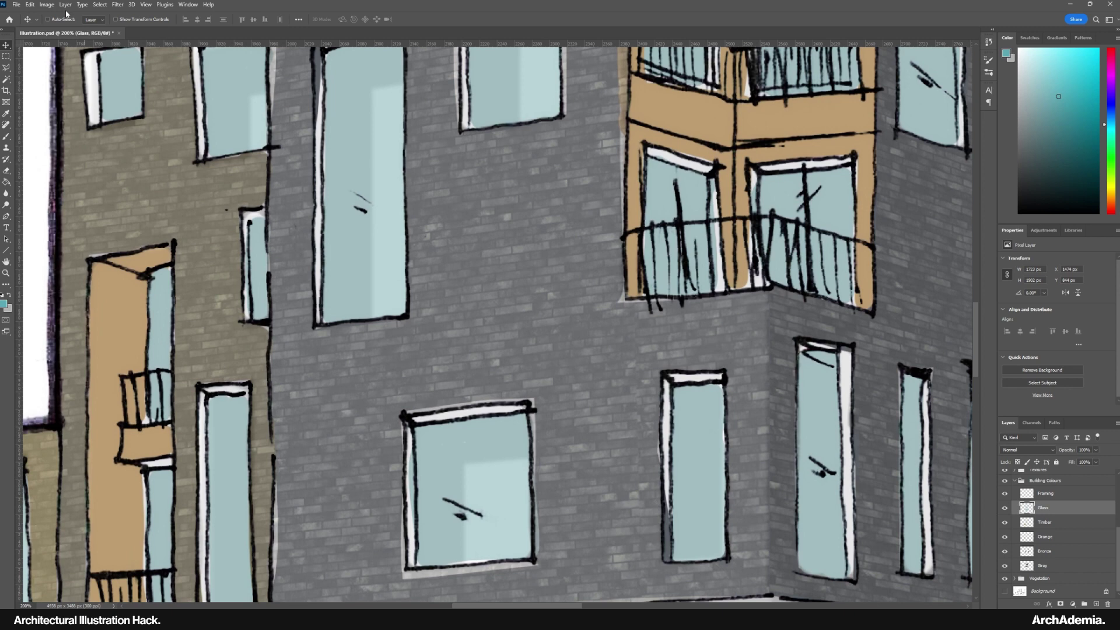
left_click(47, 5)
mouse_move(78, 29)
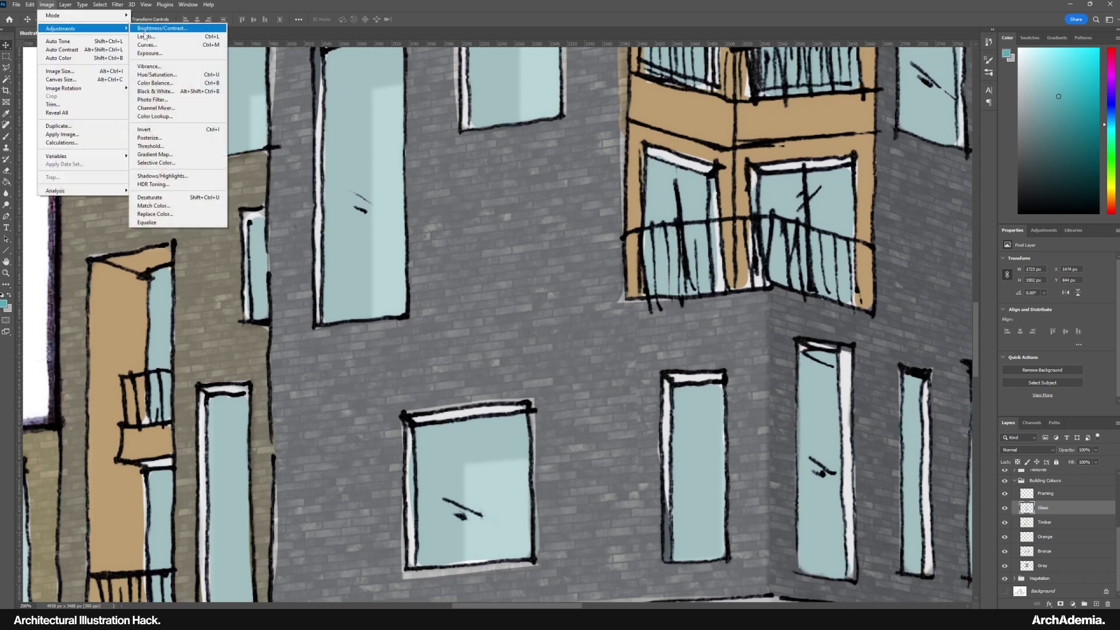
left_click(141, 74)
left_click_drag(676, 150, 332, 196)
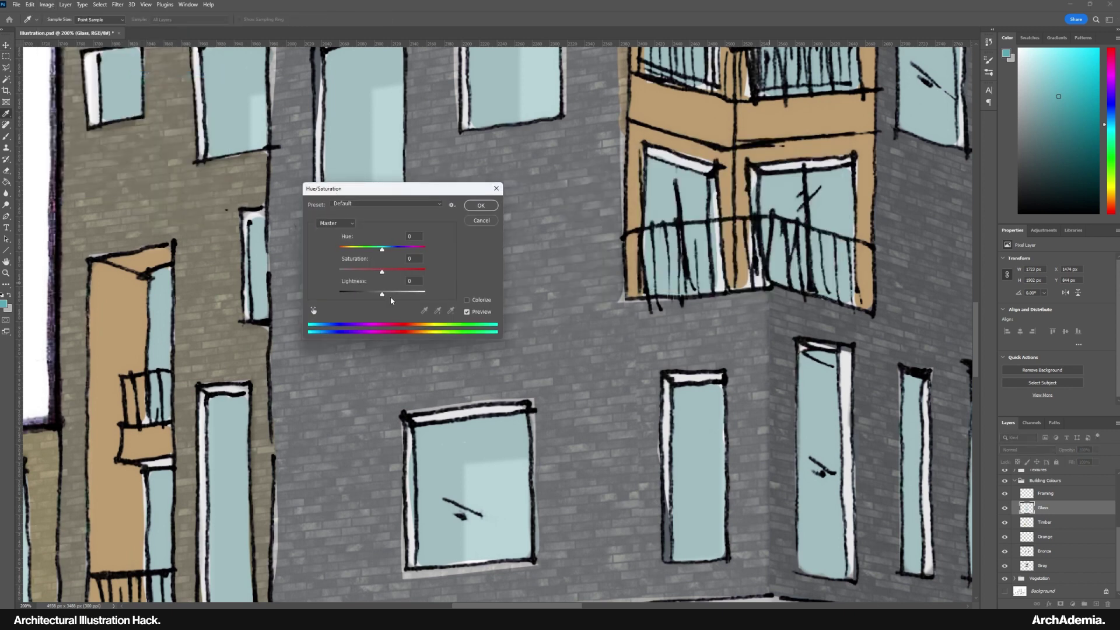
left_click_drag(383, 294, 406, 296)
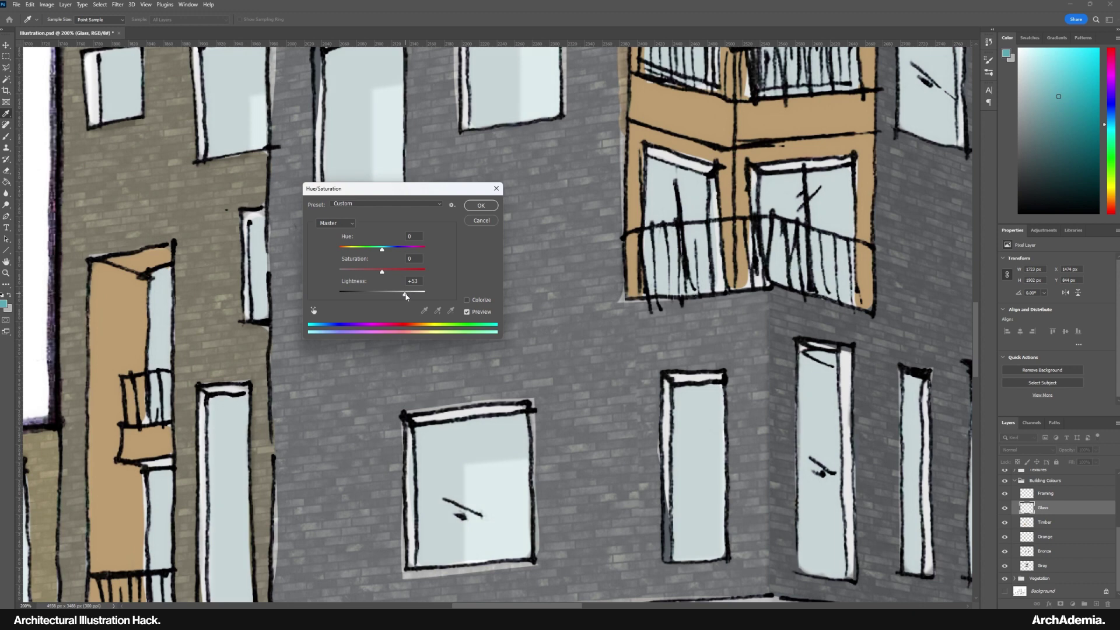
type("50")
left_click(479, 206)
Brighten the Glass layer with a Brightness/Contrast adjustment, setting Brightness to 20
left_click(7, 263)
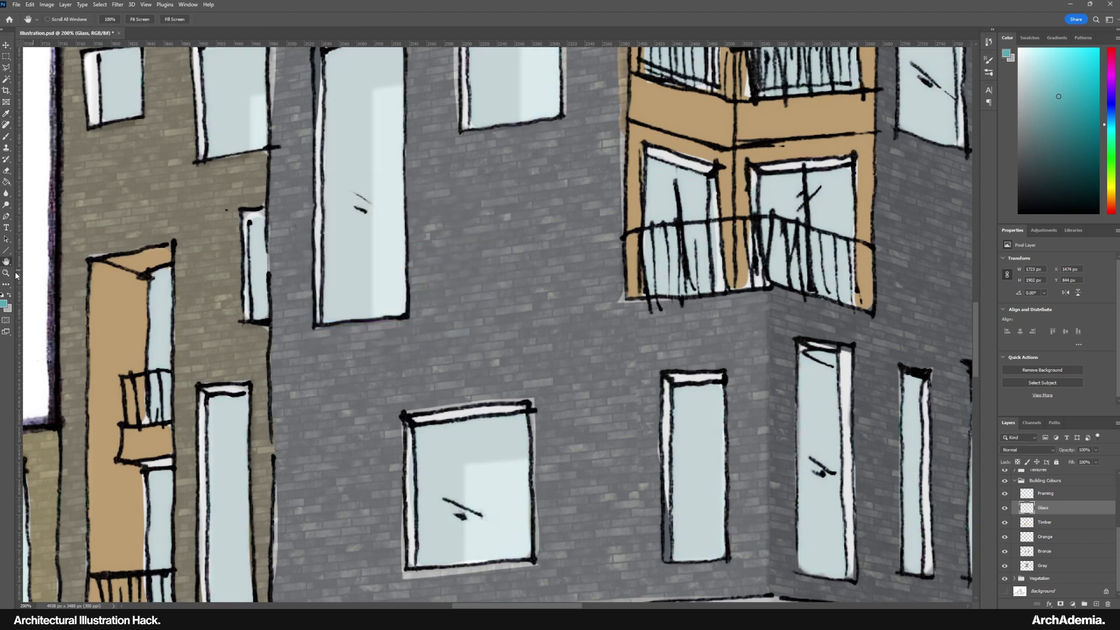
left_click(6, 273)
key("ctrl+0")
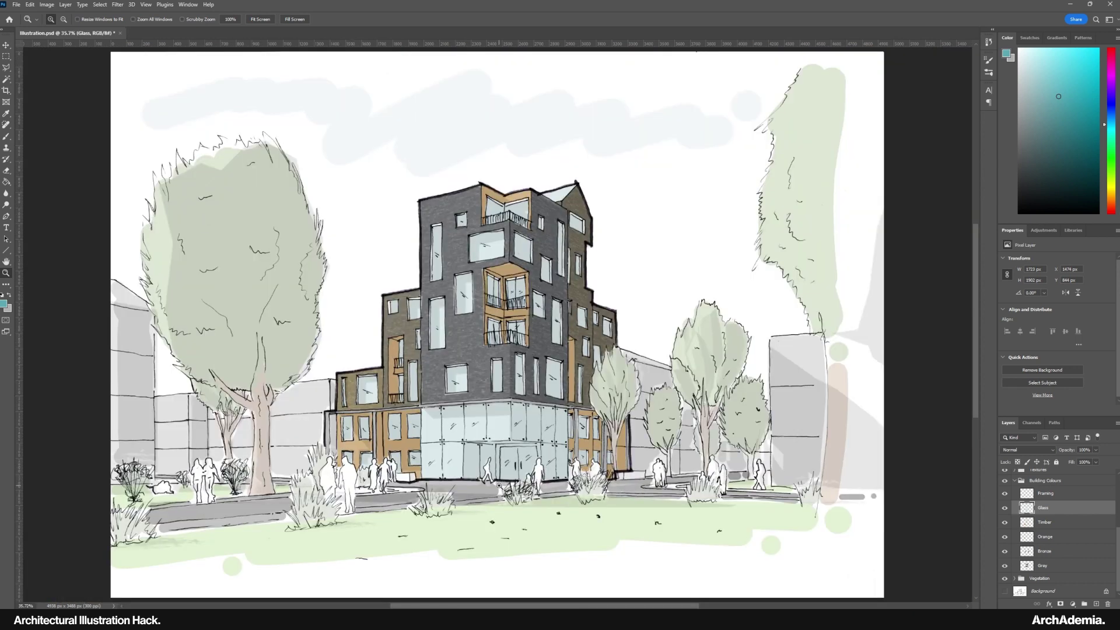
left_click(471, 434)
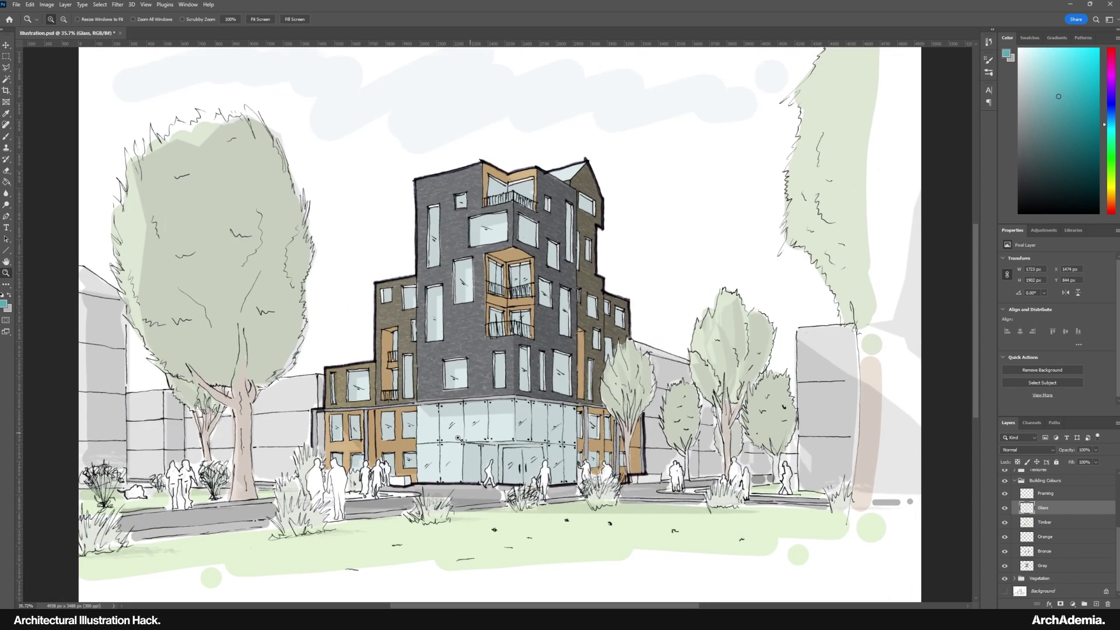
left_click(455, 439)
left_click_drag(454, 440, 382, 427)
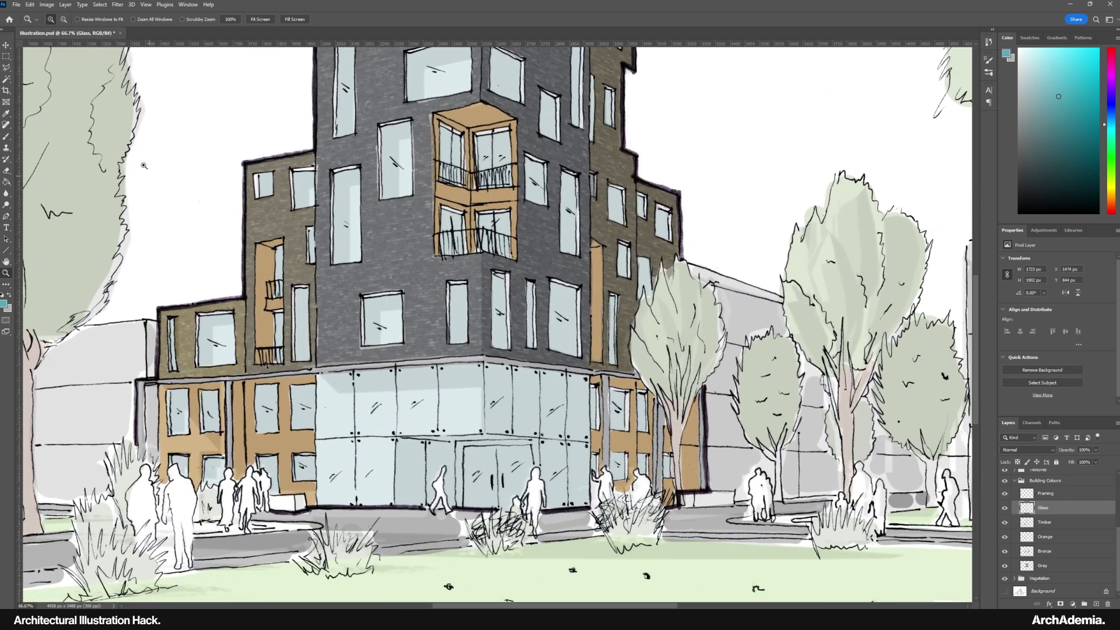
left_click(47, 4)
mouse_move(64, 27)
left_click(158, 28)
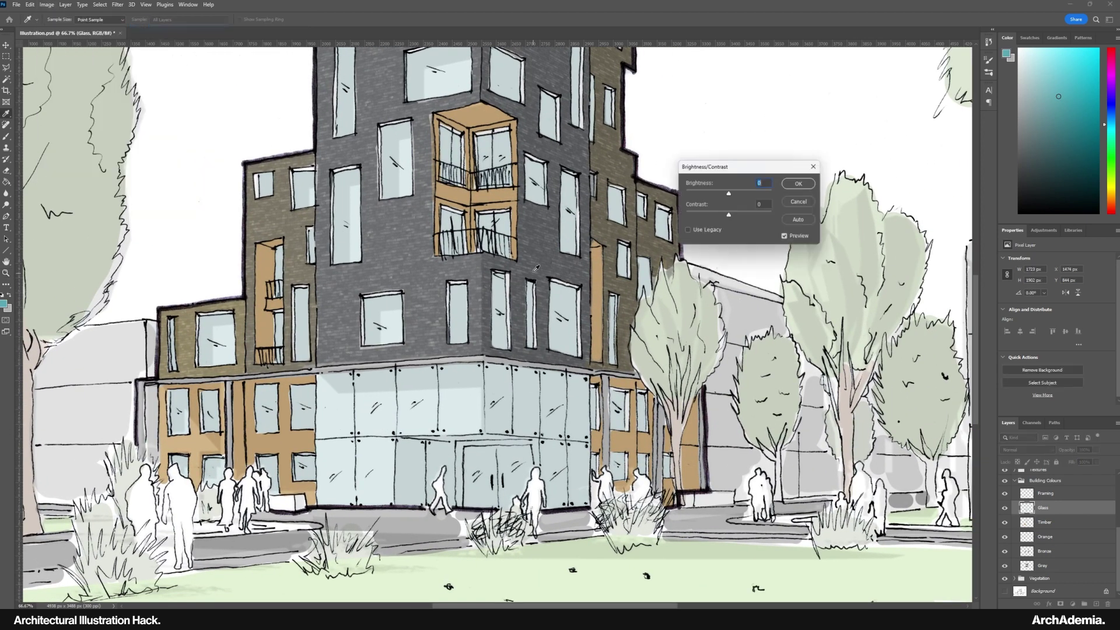
left_click(738, 194)
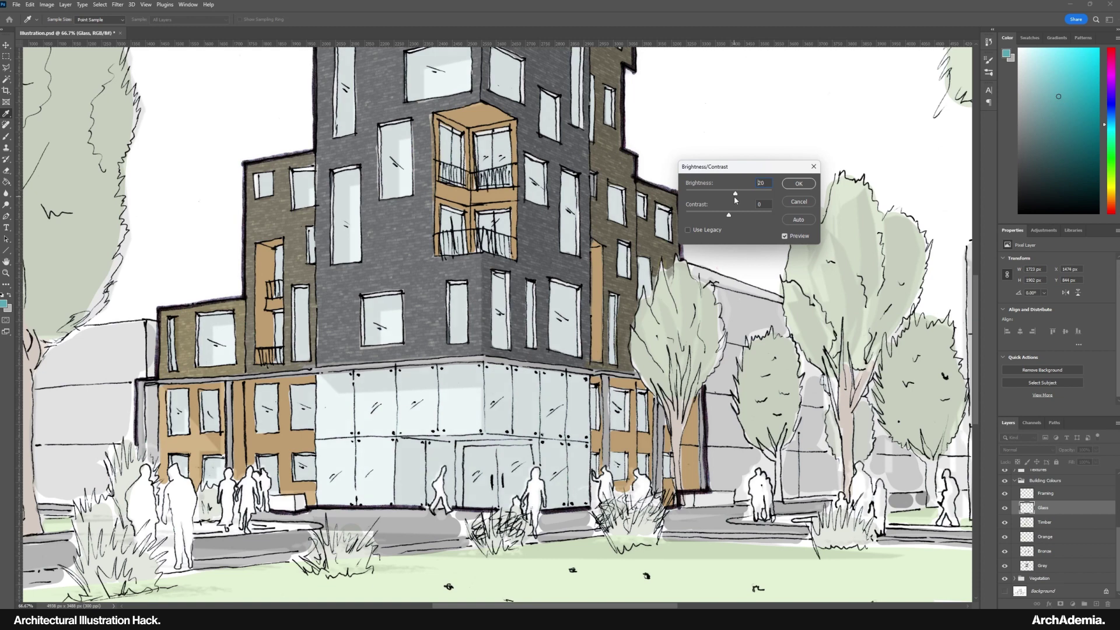
left_click(802, 185)
Collapse the Building Colours group and set the opacity of the whole group to 50%
left_click_drag(504, 375, 542, 312)
key("ctrl+0")
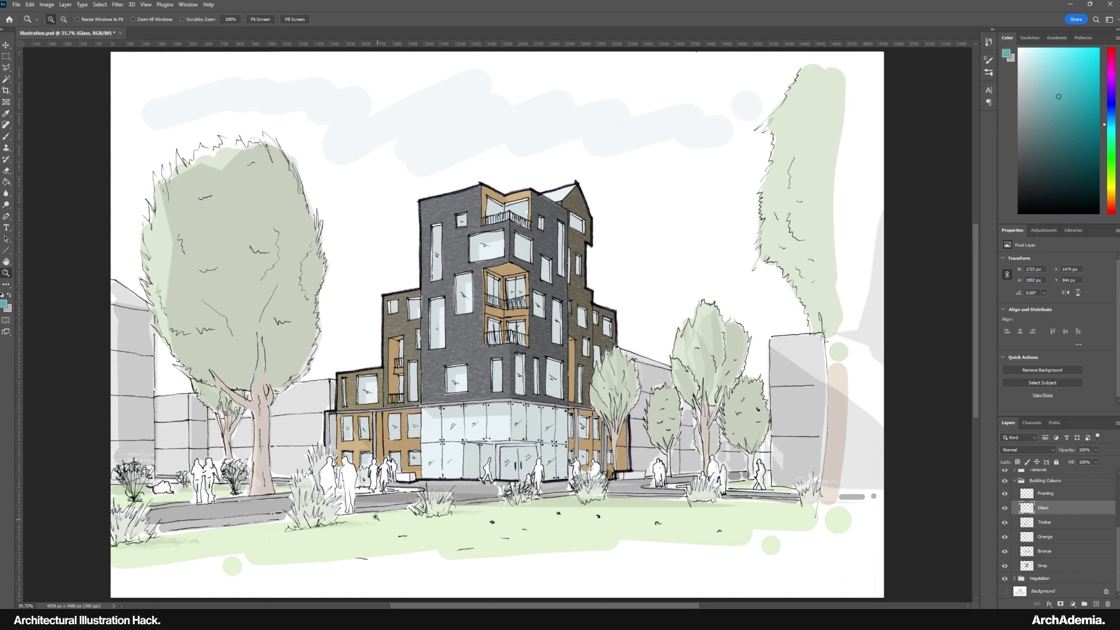
left_click(329, 510)
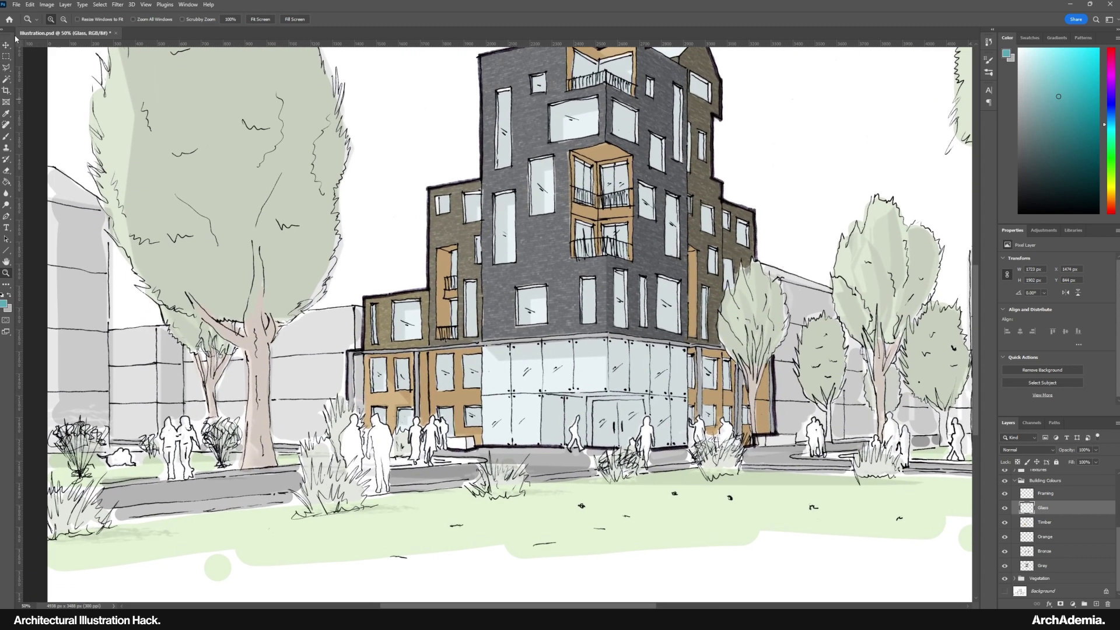
left_click(7, 45)
left_click_drag(479, 410, 453, 409)
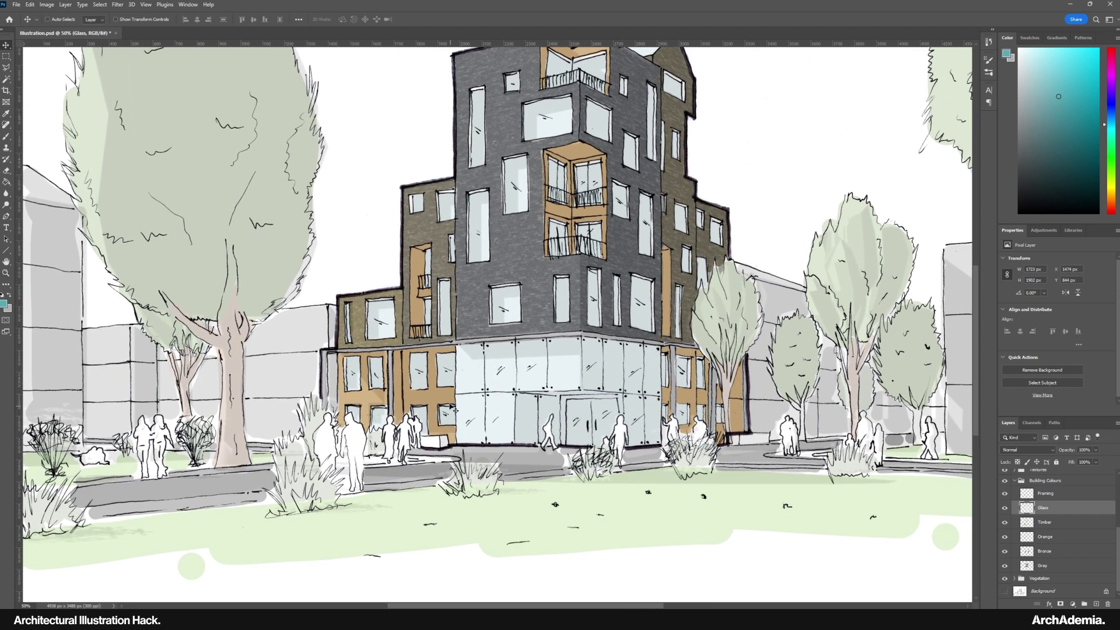
left_click(1053, 524)
left_click(1051, 510)
left_click(1047, 495)
left_click(1062, 482)
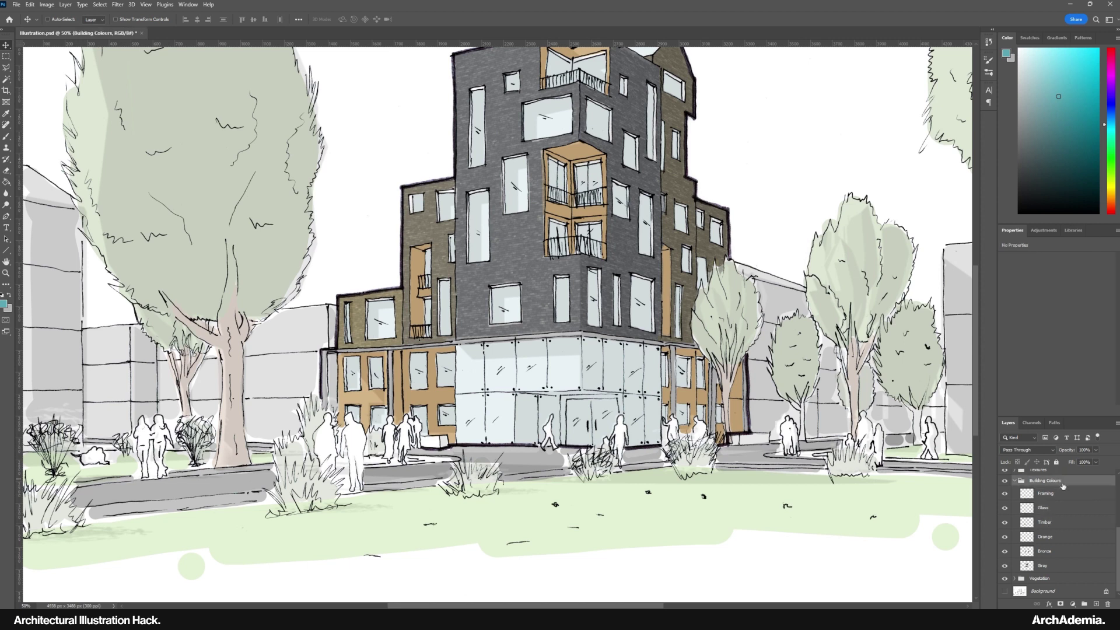
left_click(1015, 480)
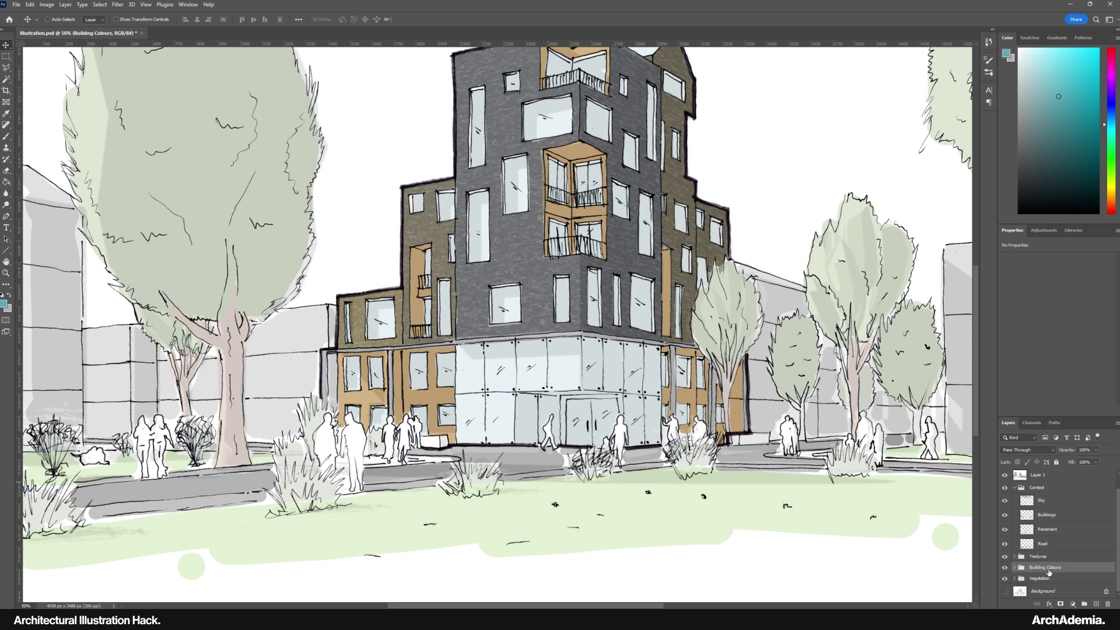
left_click(1086, 450)
type("50")
key("Return")
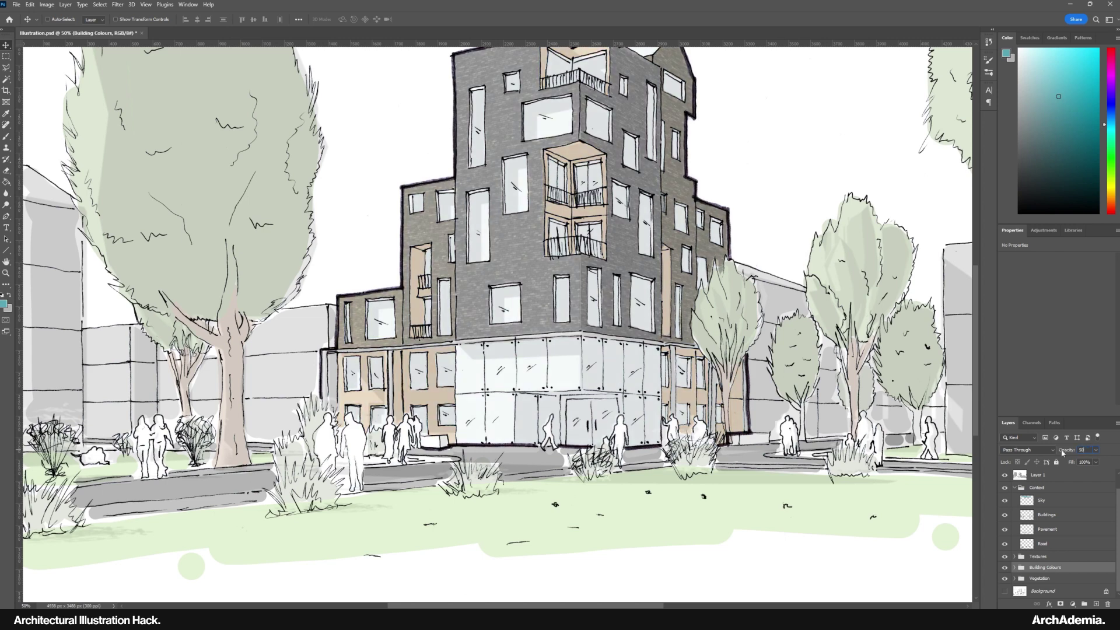
Collapse the Context group and set the Vegetation group's opacity to 25%
left_click(1045, 558)
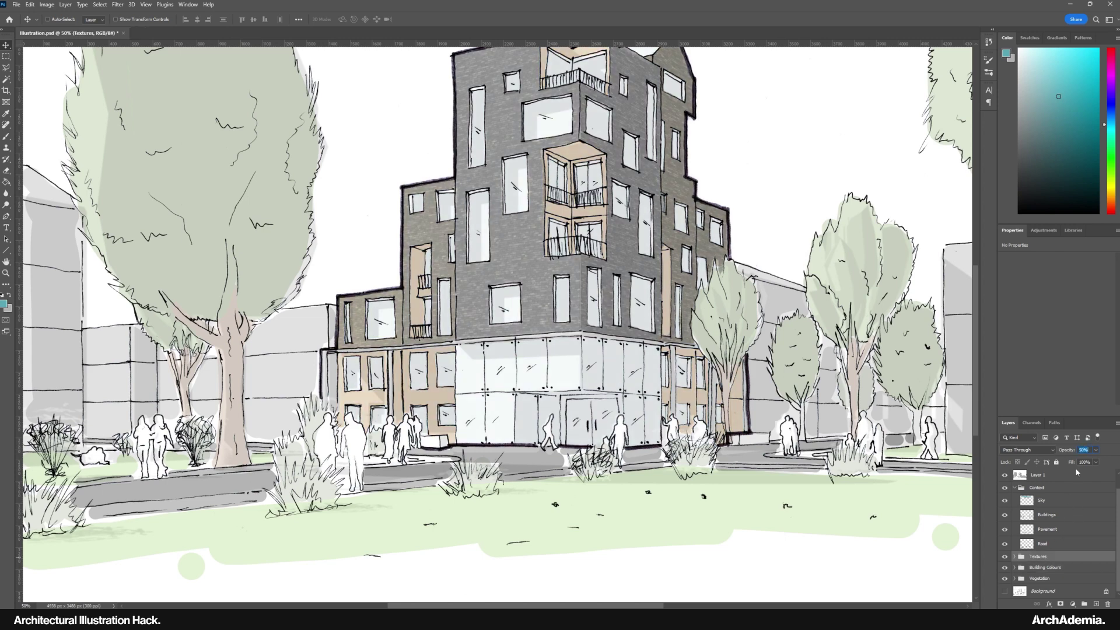
left_click(1042, 487)
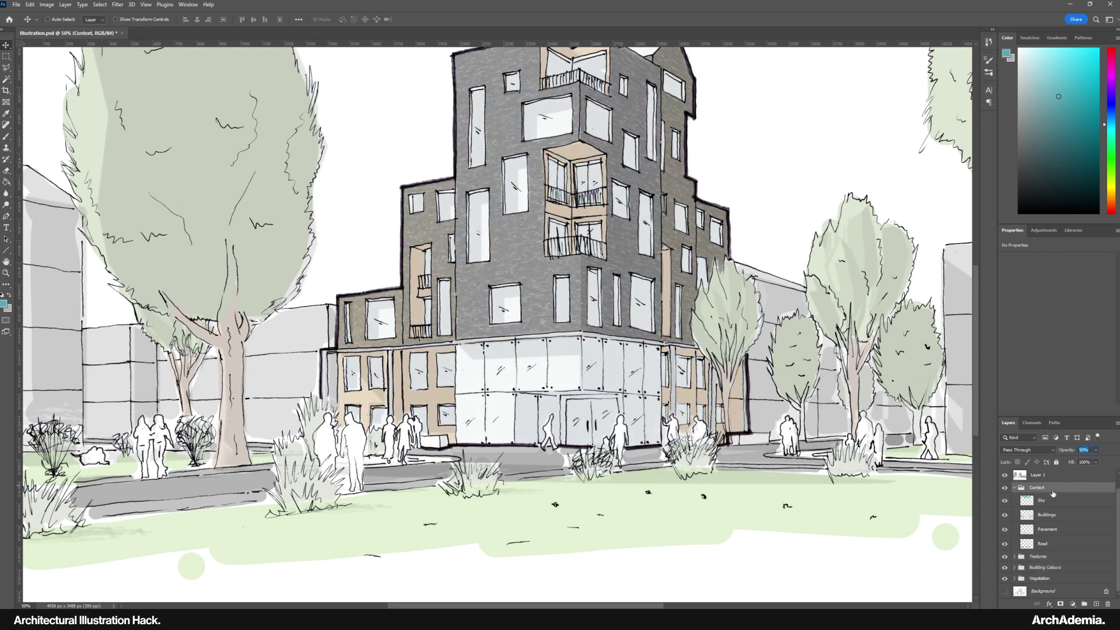
left_click(1013, 489)
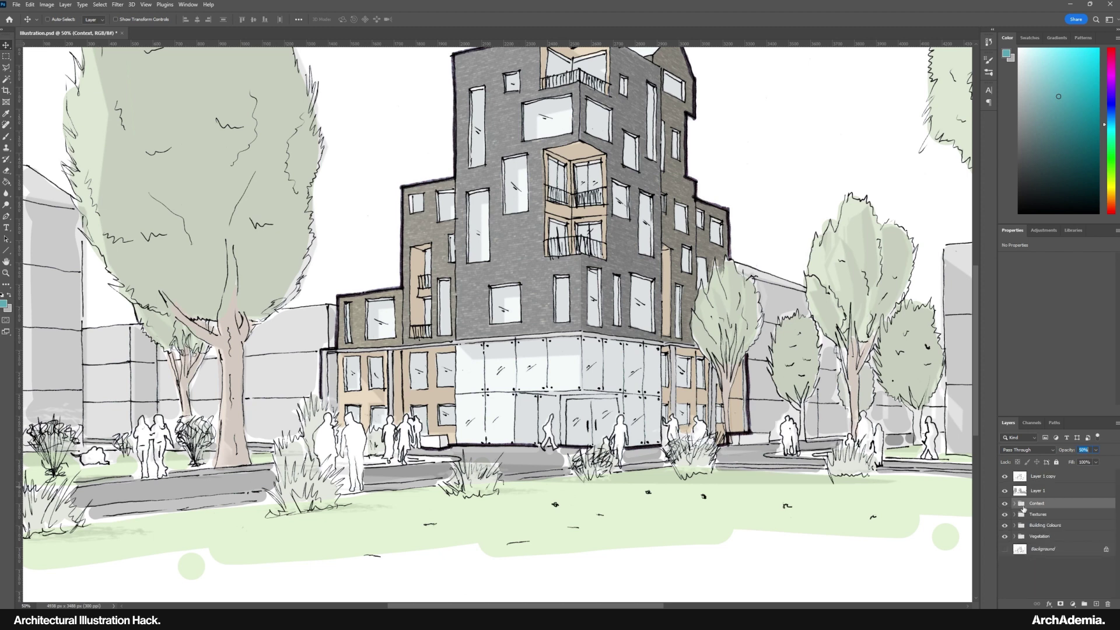
left_click(1034, 525)
left_click(1034, 538)
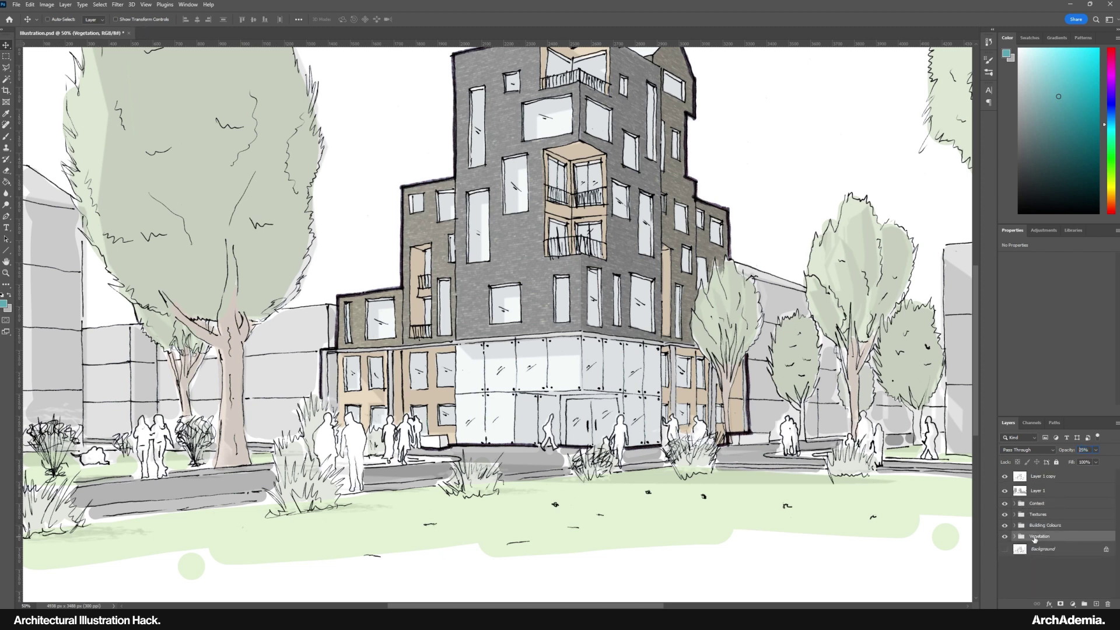
left_click_drag(1089, 451, 1057, 451)
type("10")
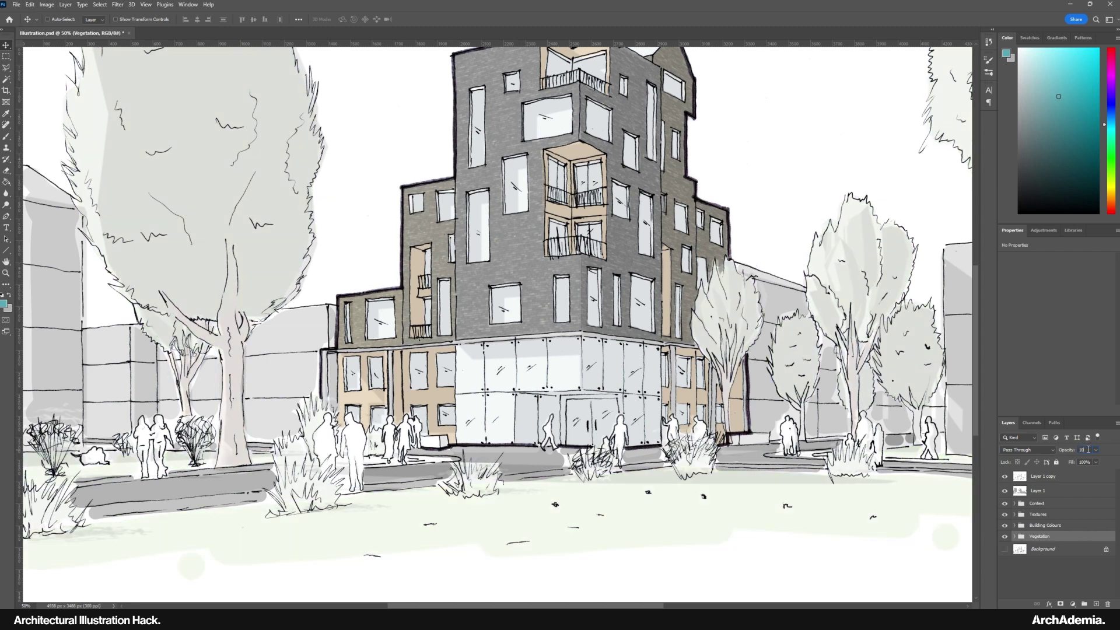
type("25")
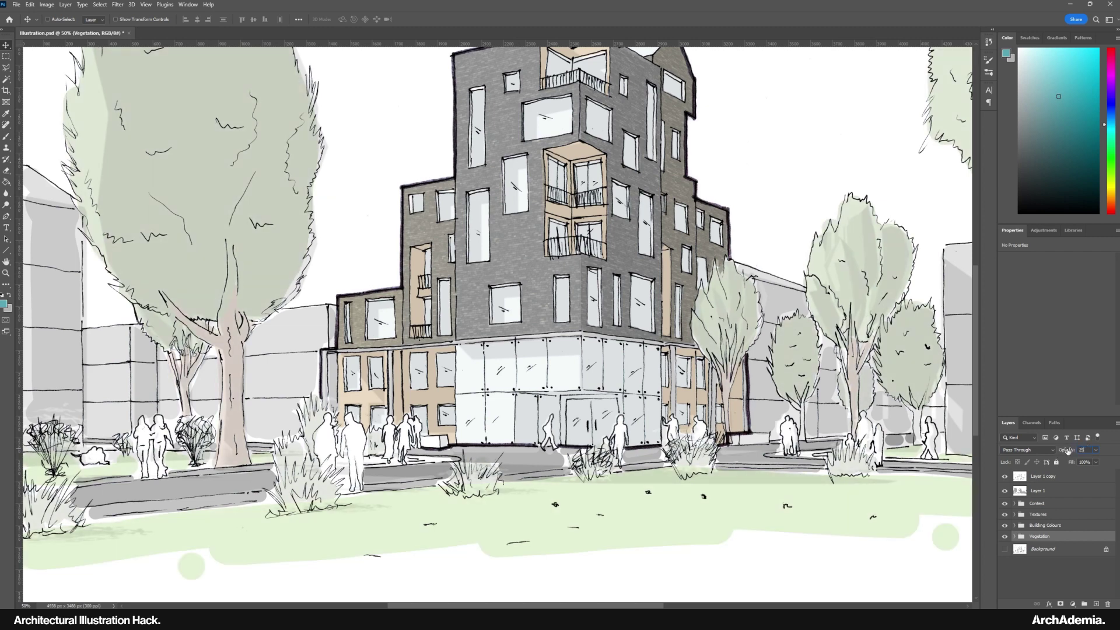
Recolour the Timber layer in Building Colours with Hue/Saturation, setting Lightness to +28 and shifting the Hue slightly towards pink
left_click_drag(573, 270, 498, 335)
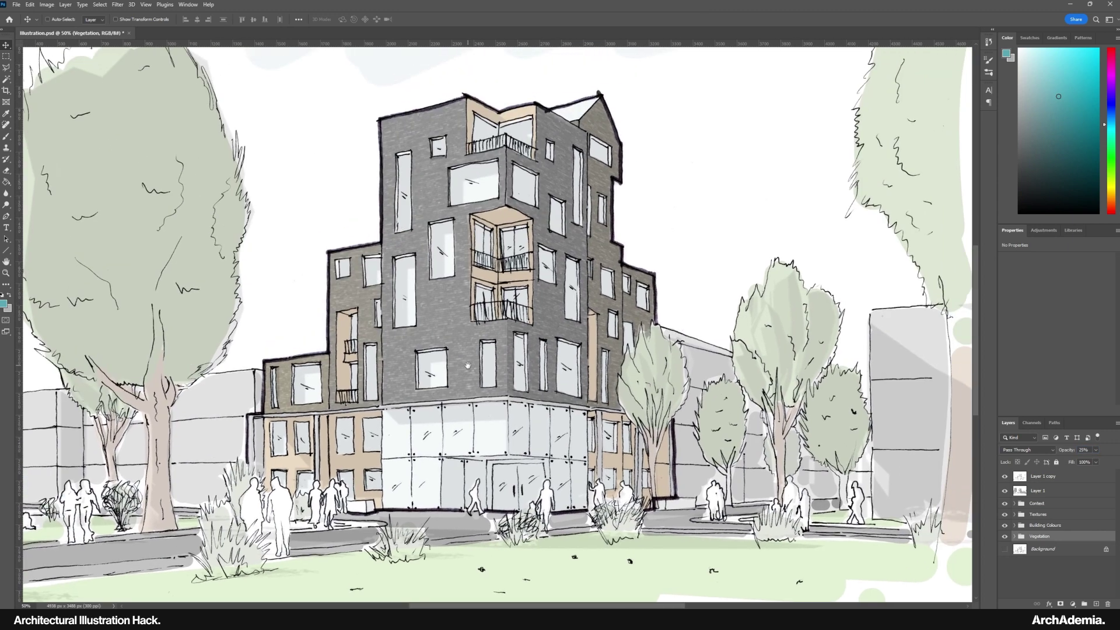
left_click(6, 273)
right_click(302, 199)
left_click(301, 203)
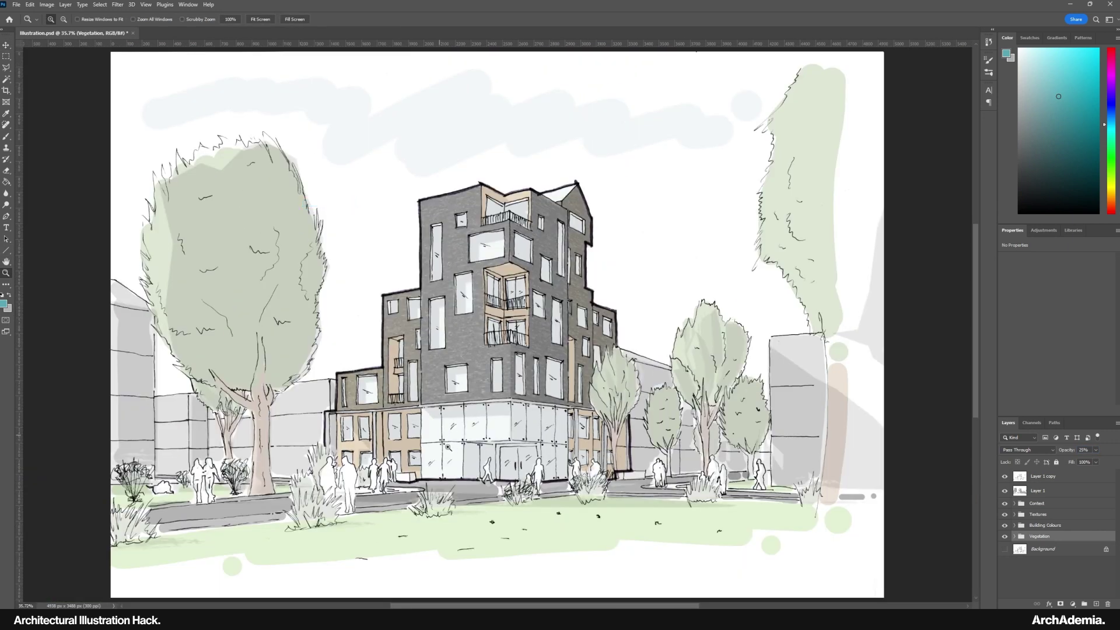
left_click(445, 442)
left_click(445, 442)
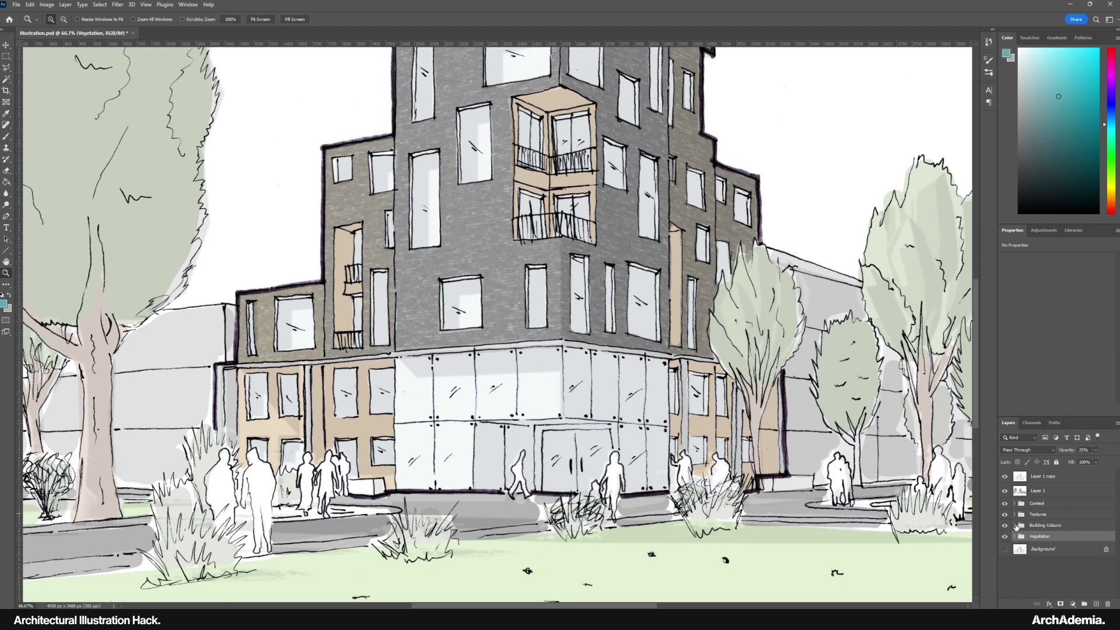
left_click(1014, 525)
left_click(1047, 522)
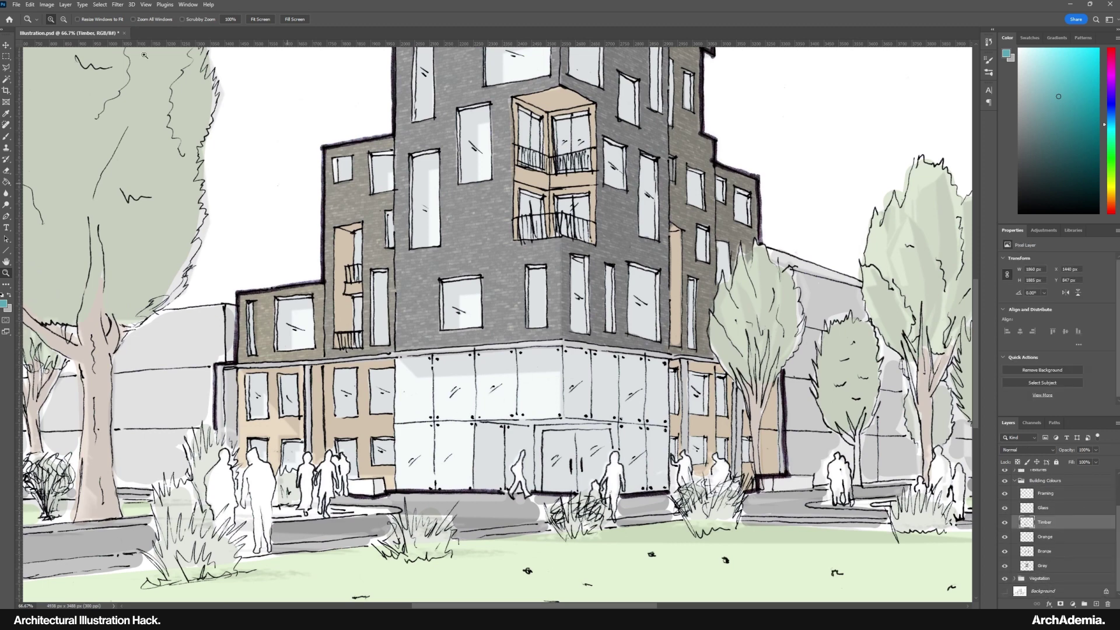
left_click(46, 5)
mouse_move(70, 30)
left_click(156, 74)
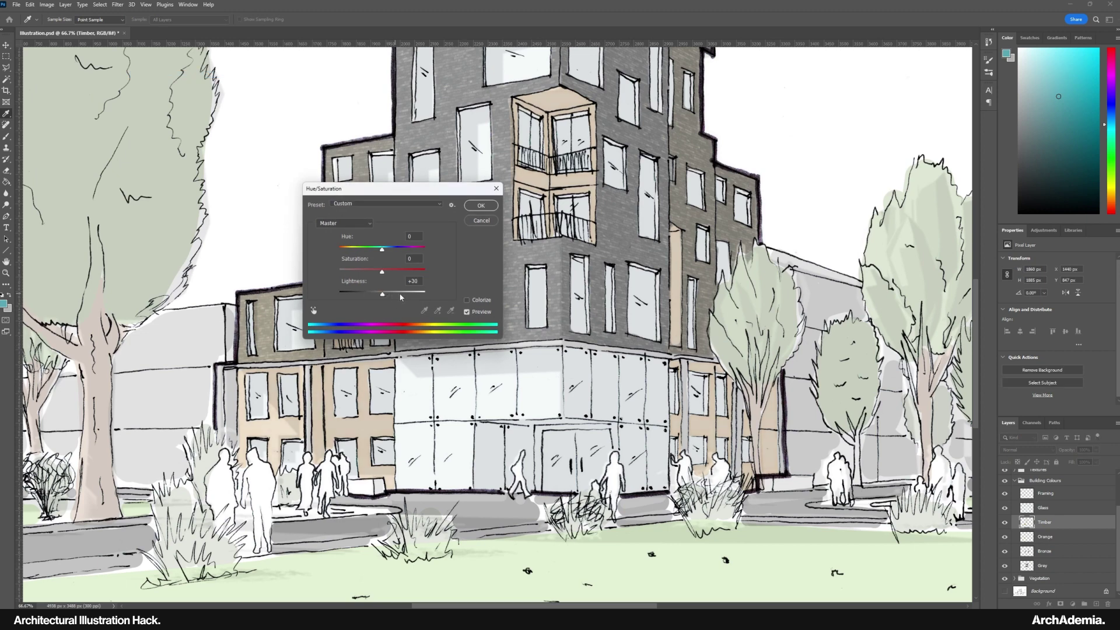
left_click_drag(391, 294, 394, 295)
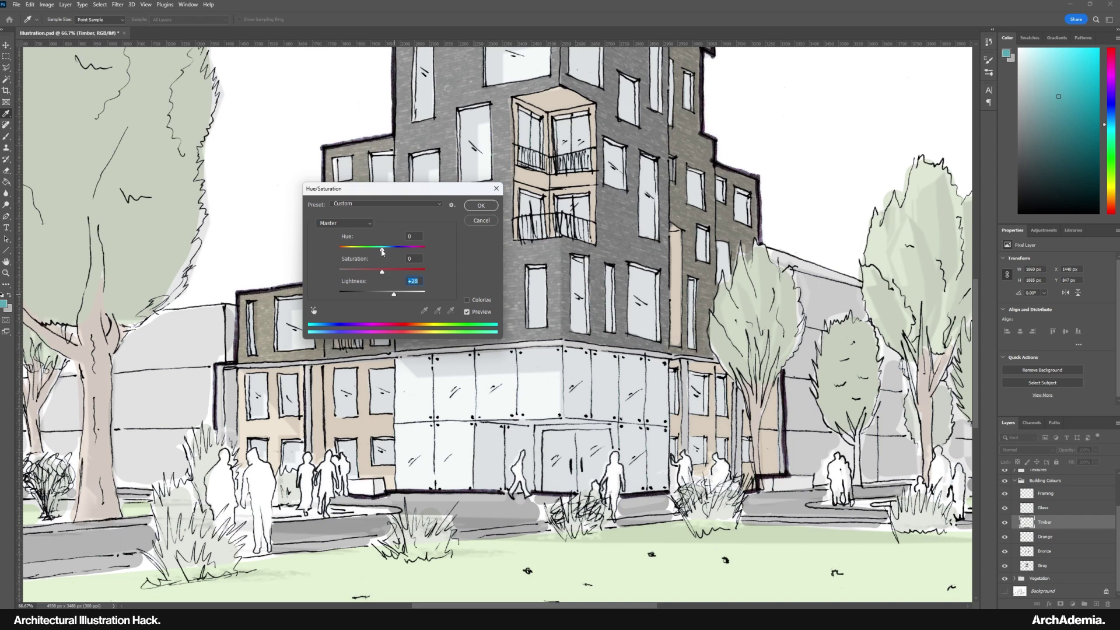
mouse_move(382, 251)
left_mouse_down()
mouse_move(367, 251)
mouse_move(410, 251)
mouse_move(377, 253)
left_mouse_up()
left_click(481, 206)
left_click_drag(437, 372, 419, 435)
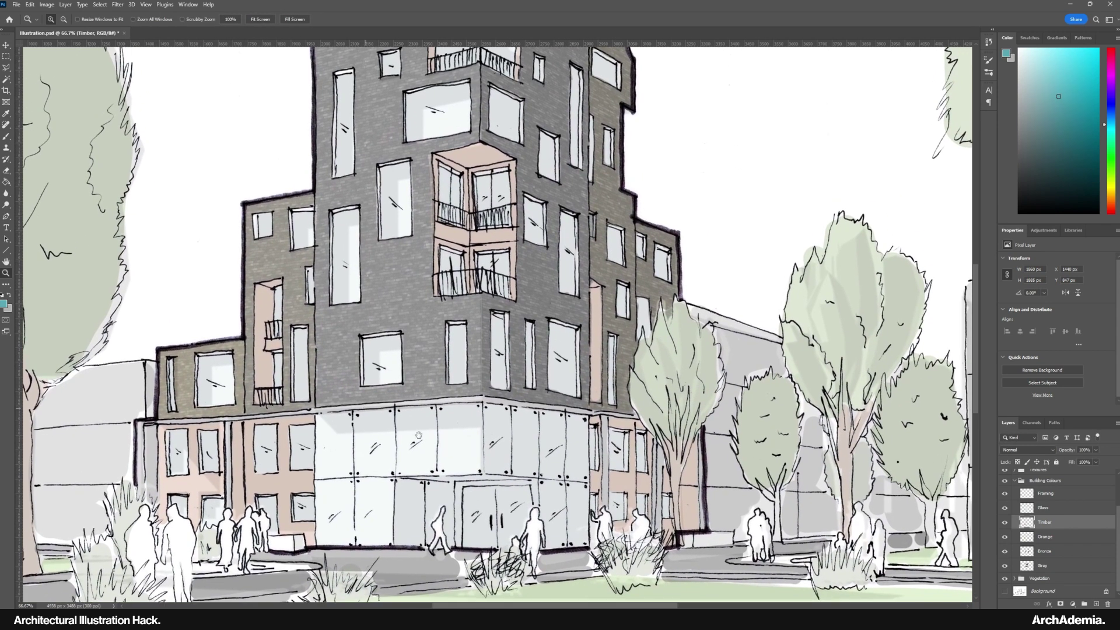
Set the opacity of the Textures group to 35%
scroll(1055, 528, "up", 3)
left_click(1045, 515)
double_click(1084, 450)
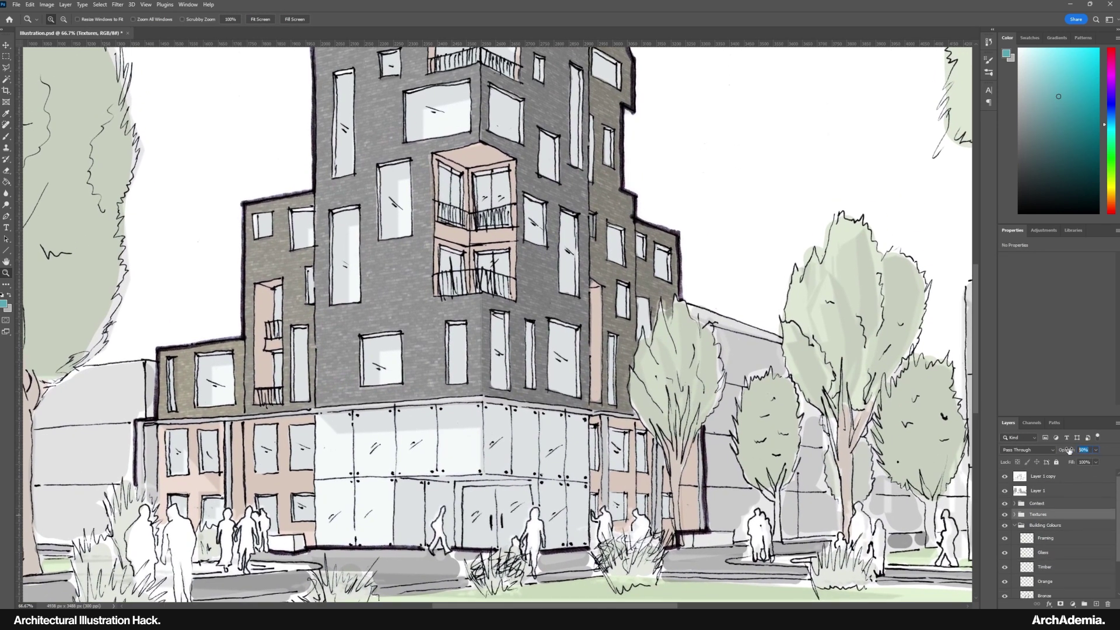
type("35")
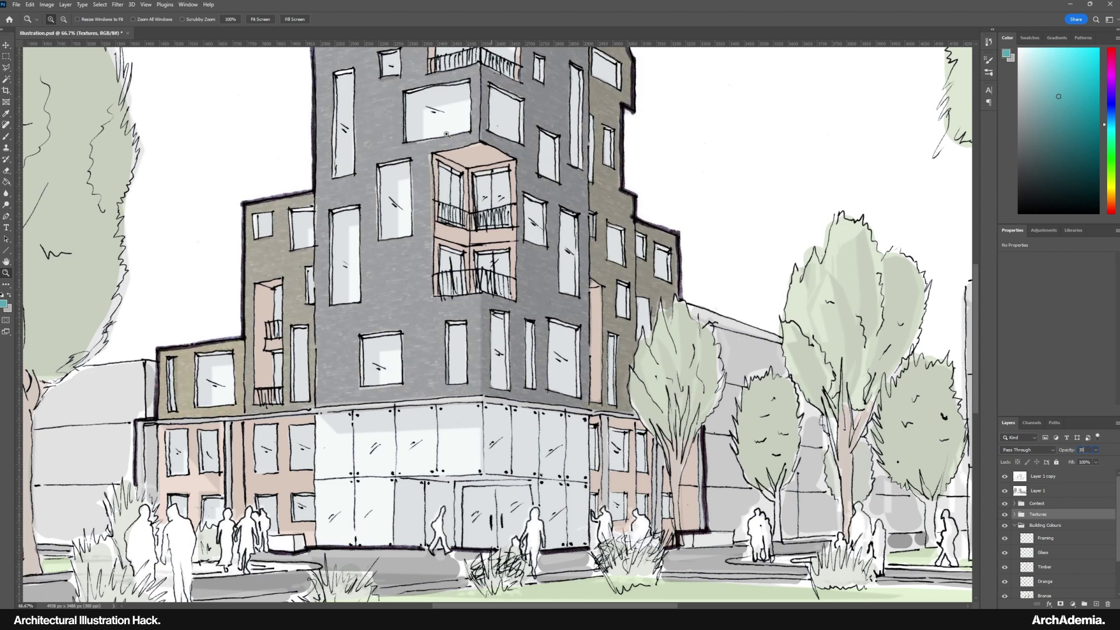
left_click_drag(416, 312, 423, 429)
key("ctrl+0")
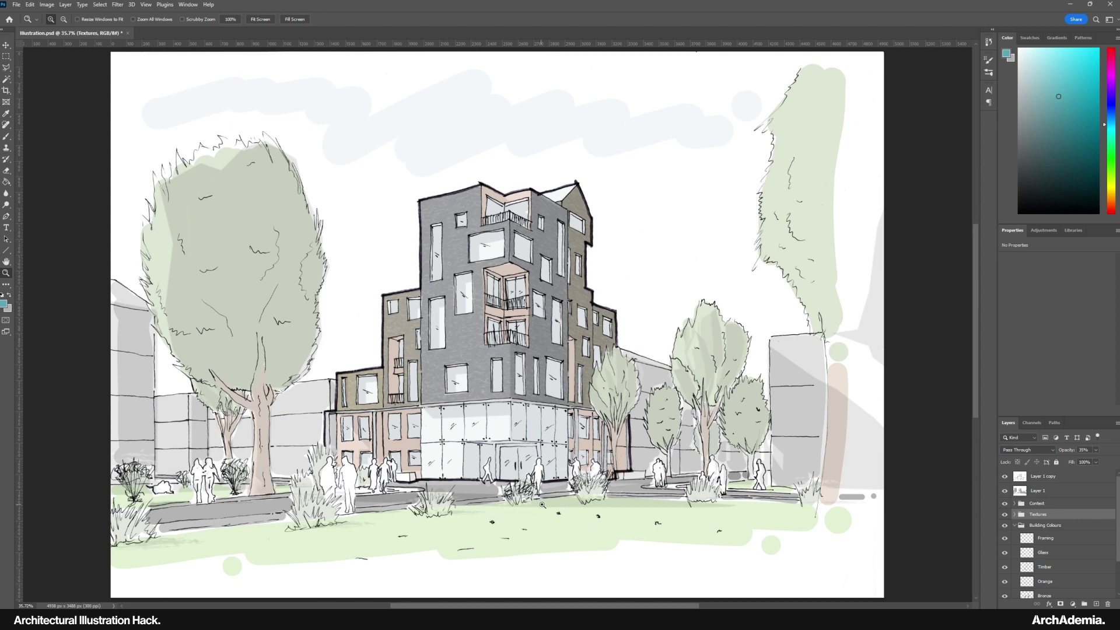
Lighten the Timber layer again with a Hue/Saturation adjustment, setting Lightness to +35
left_click_drag(424, 447, 436, 457)
left_click(1053, 568)
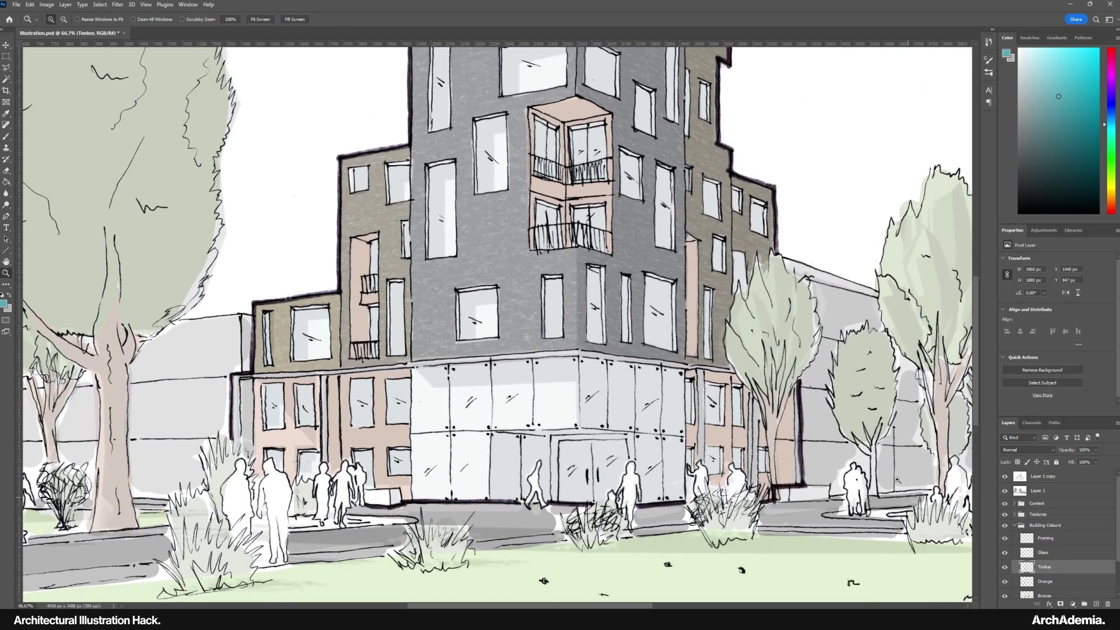
left_click(47, 5)
mouse_move(58, 28)
left_click(157, 75)
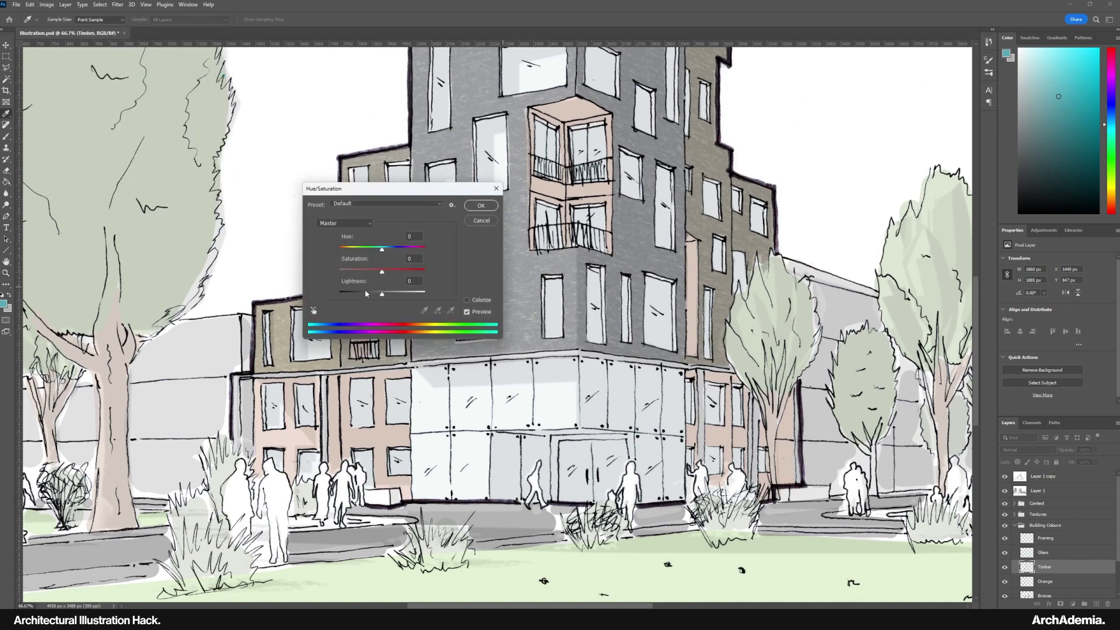
left_click_drag(384, 298, 397, 296)
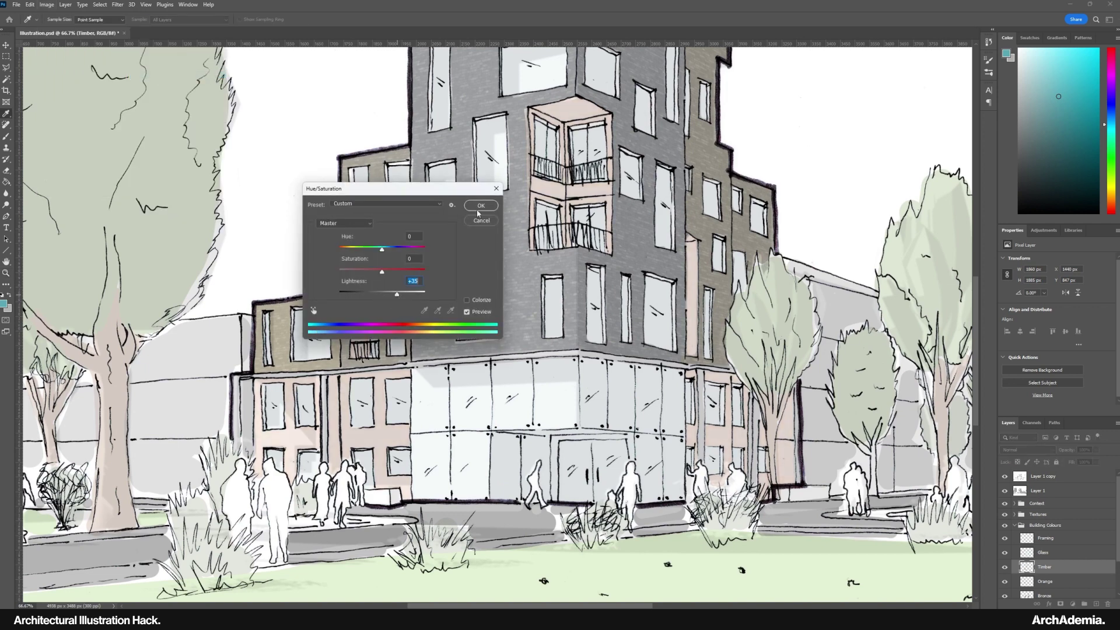
key("Return")
Set the opacity of the Building Colours group to 30% and collapse the group
scroll(1051, 514, "down", 2)
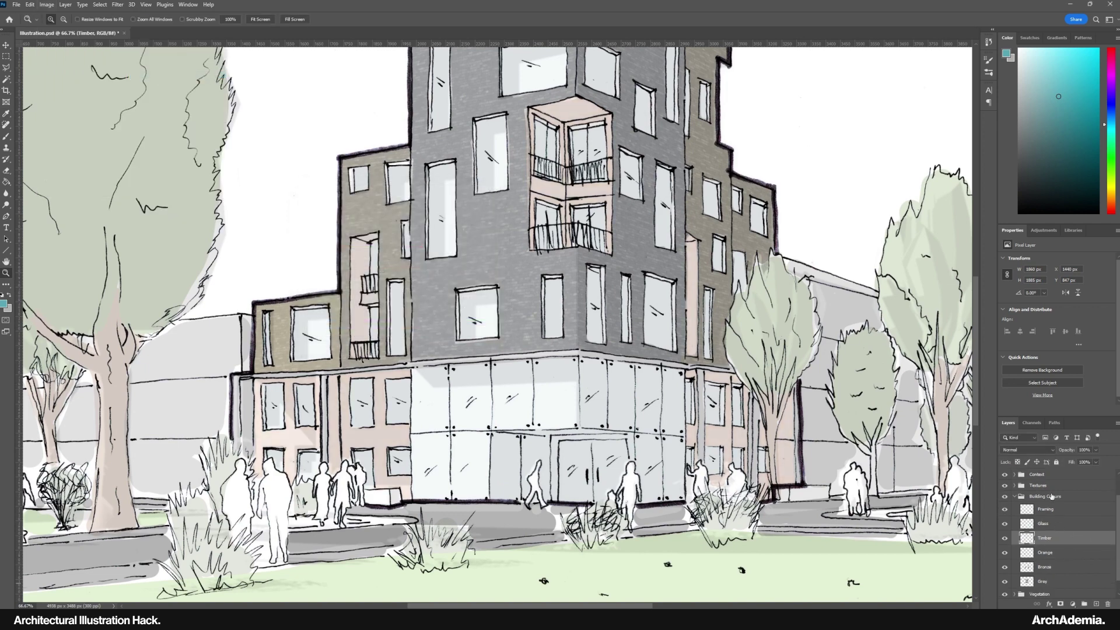
left_click(1076, 494)
left_click(1089, 451)
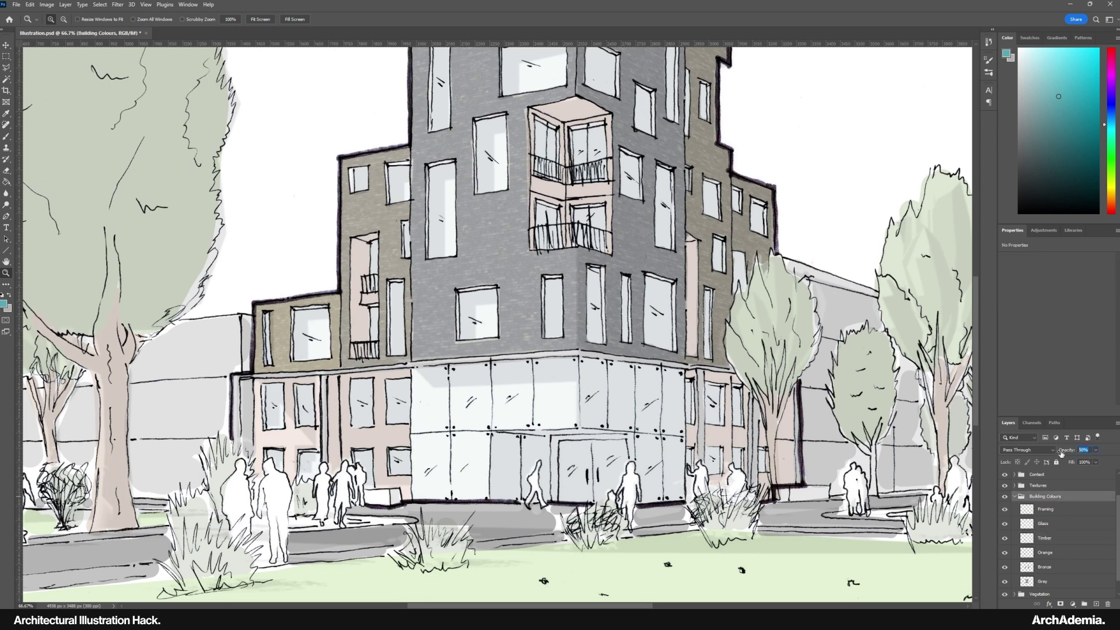
left_click_drag(1061, 454, 1056, 454)
key("ctrl+0")
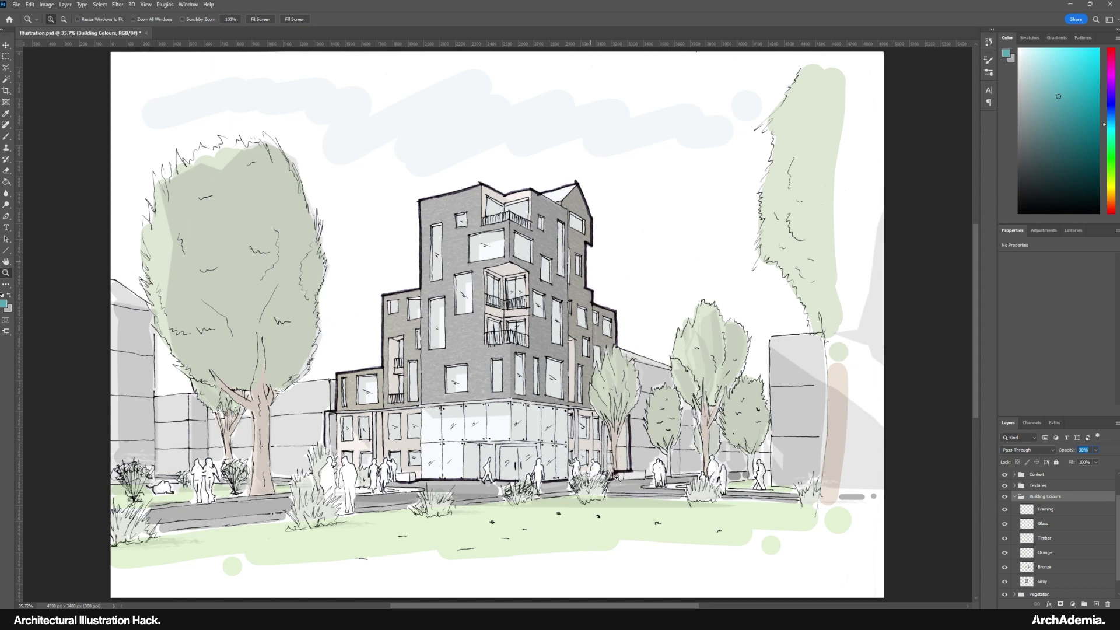
left_click(1015, 497)
Toggle the Vegetation group off and on to compare, and set its opacity to 15%
left_click(1041, 537)
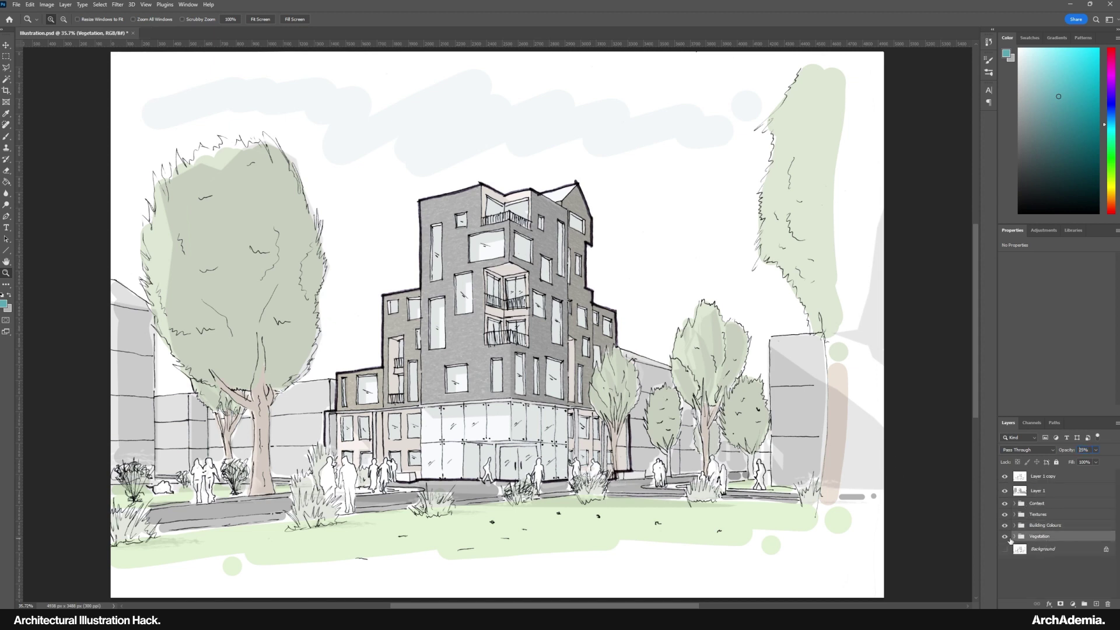
left_click(1004, 536)
left_click(1005, 536)
type("15")
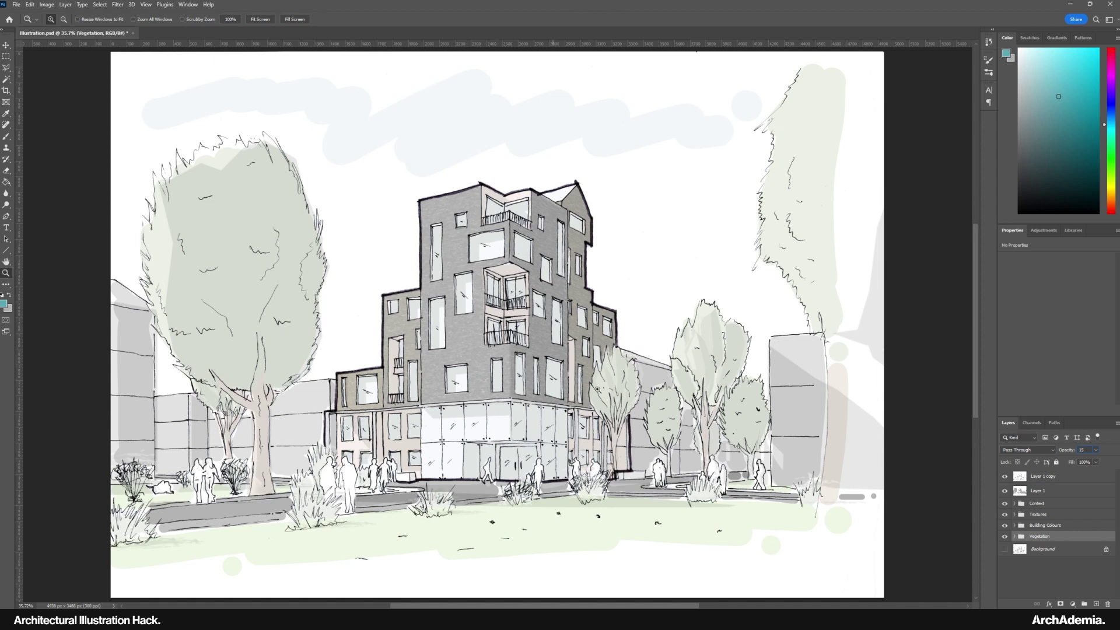
Set the opacity of the Context group to 35% and leave the group collapsed
left_click(1066, 503)
left_click(1015, 503)
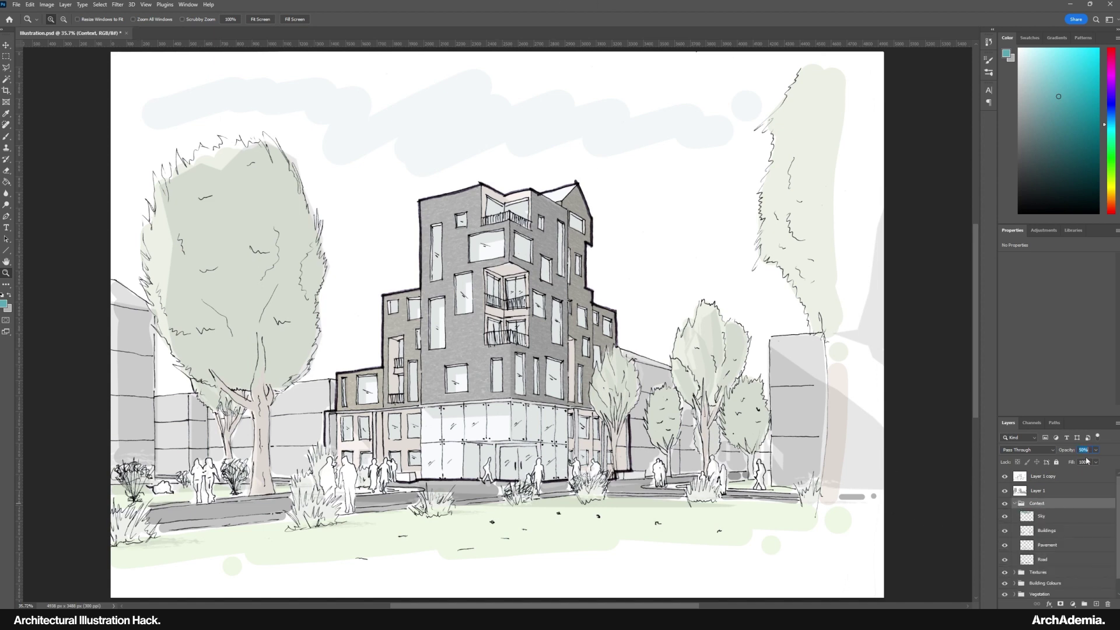
type("35")
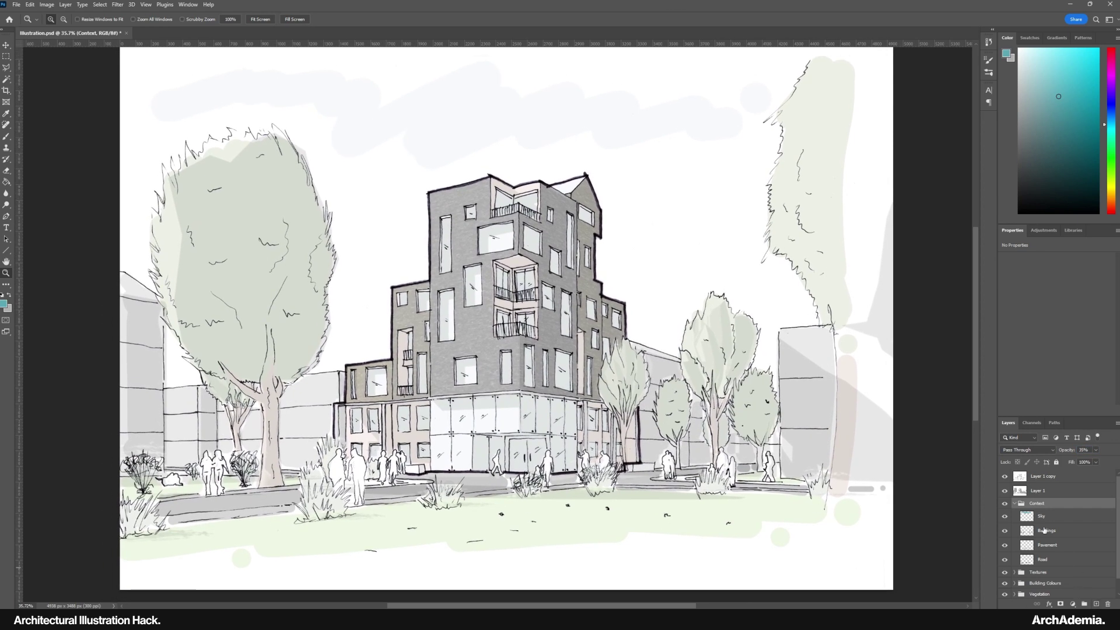
left_click(1015, 504)
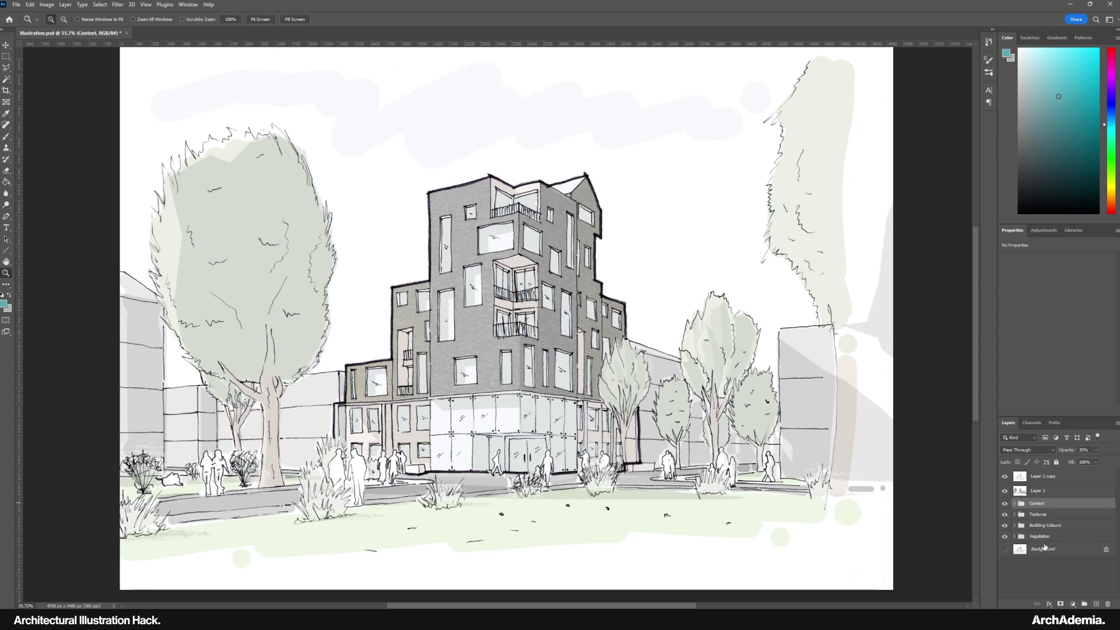
Create a new layer group above Context and name it Small Shadows
left_click(1084, 604)
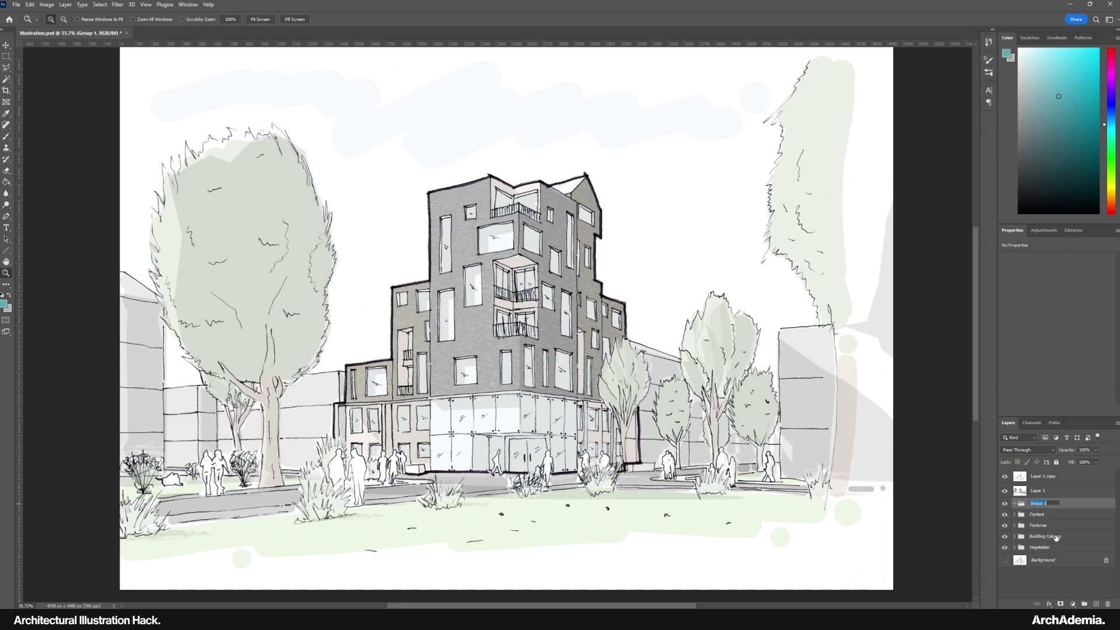
type("Small Shadows")
key("Return")
Add a new layer inside the Small Shadows group and name it Shadow brush
left_click(1096, 604)
double_click(1045, 516)
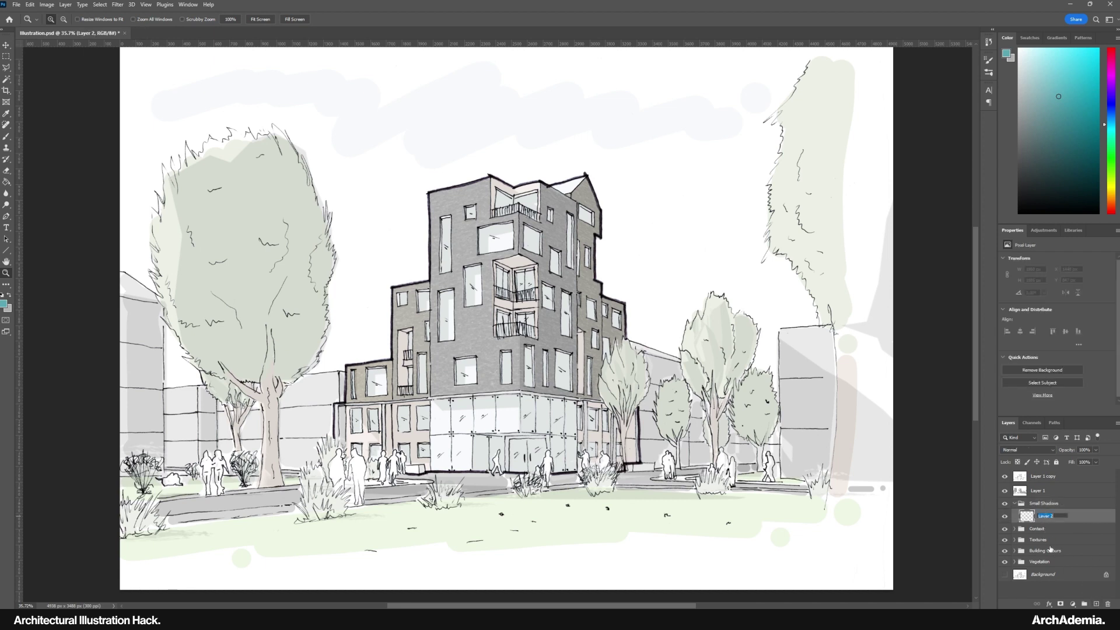
type("Shadow brush")
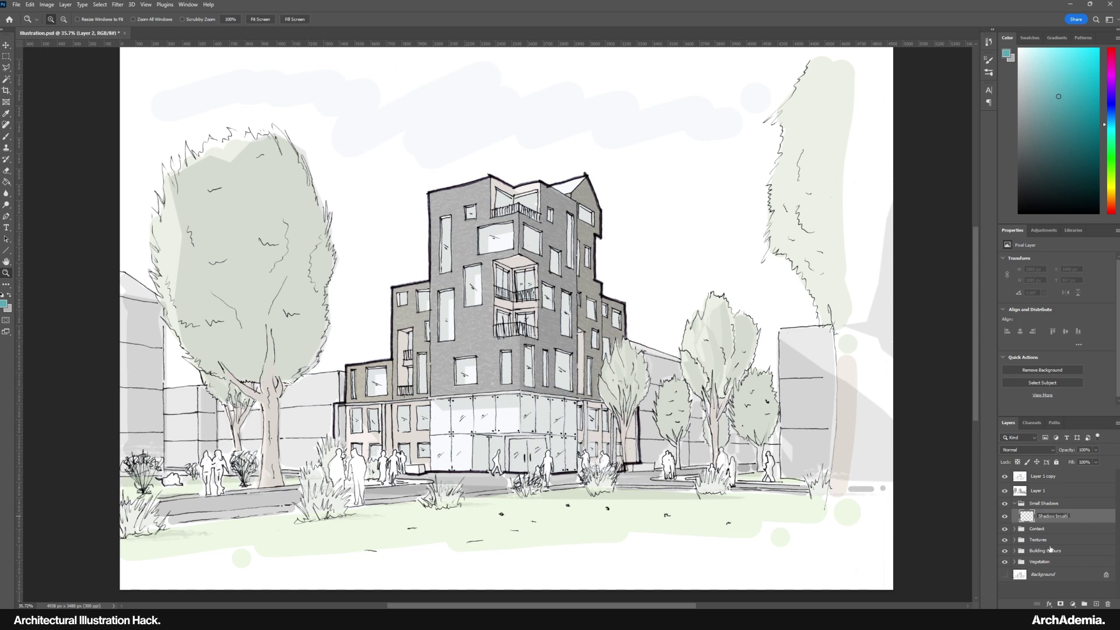
key("Return")
Set the foreground colour to black (000000) and activate the Brush tool with a much smaller brush size
left_click(4, 303)
left_click_drag(692, 240, 639, 268)
left_click(835, 154)
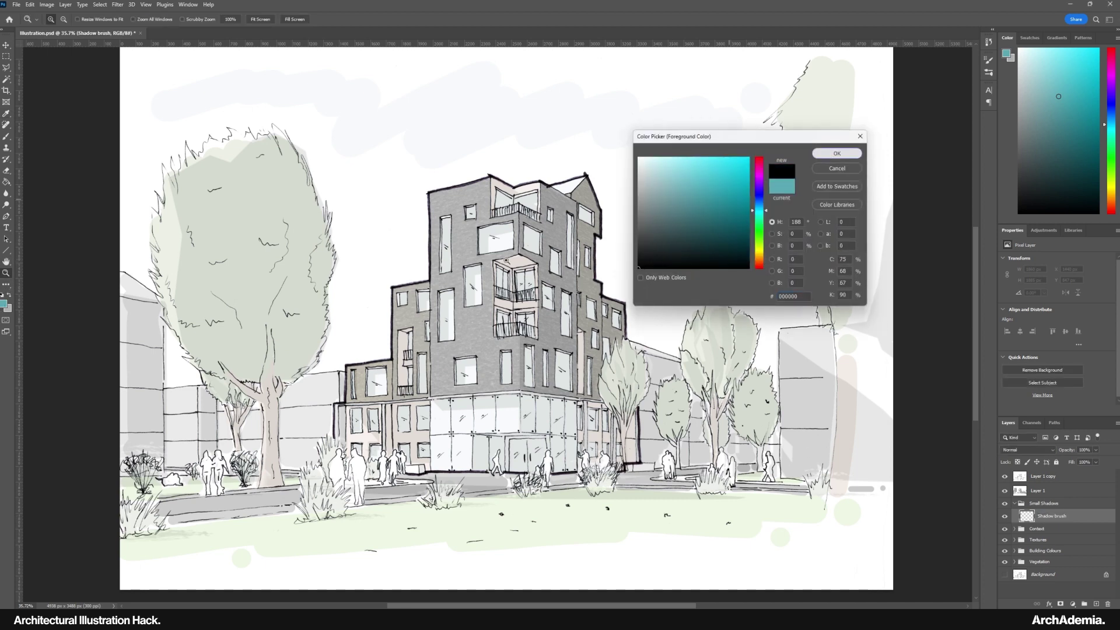
left_click(6, 136)
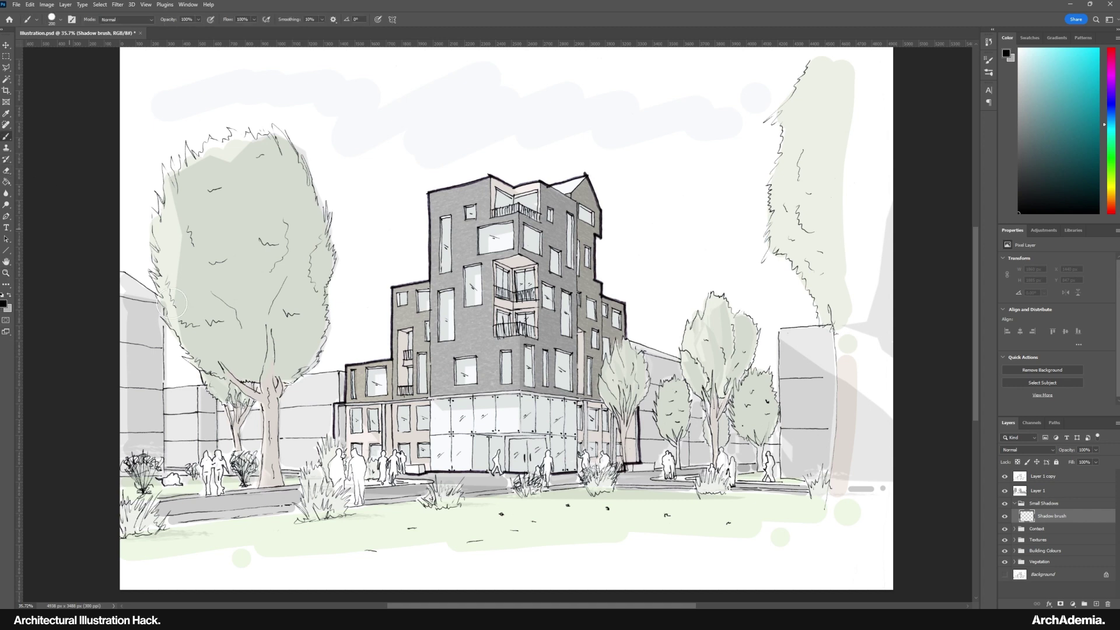
key("bracketleft")
key("bracketleft")
key("bracketleft")
key("bracketleft")
key("bracketleft")
key("bracketleft")
key("bracketleft")
key("bracketleft")
key("bracketleft")
key("bracketleft")
Paint black shadow strokes along the large tree's trunk and lower crown edge and over its foliage marks
mouse_move(282, 483)
left_mouse_down()
mouse_move(275, 392)
mouse_move(324, 331)
left_mouse_up()
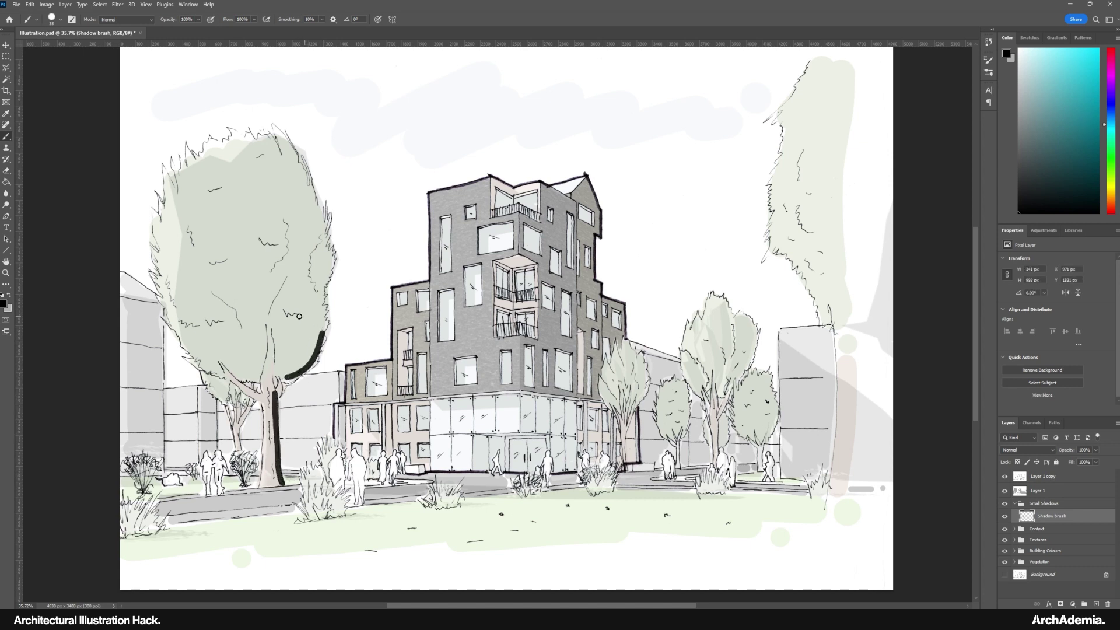
key("p")
left_click(7, 136)
left_click_drag(281, 308, 287, 314)
mouse_move(217, 295)
left_mouse_down()
mouse_move(244, 324)
mouse_move(194, 326)
left_mouse_up()
mouse_move(188, 229)
left_mouse_down()
mouse_move(193, 245)
mouse_move(272, 245)
left_mouse_up()
Paint a thin vertical shadow stroke down the building's corner edge above the glazed ground floor, using a smaller brush
key("bracketleft")
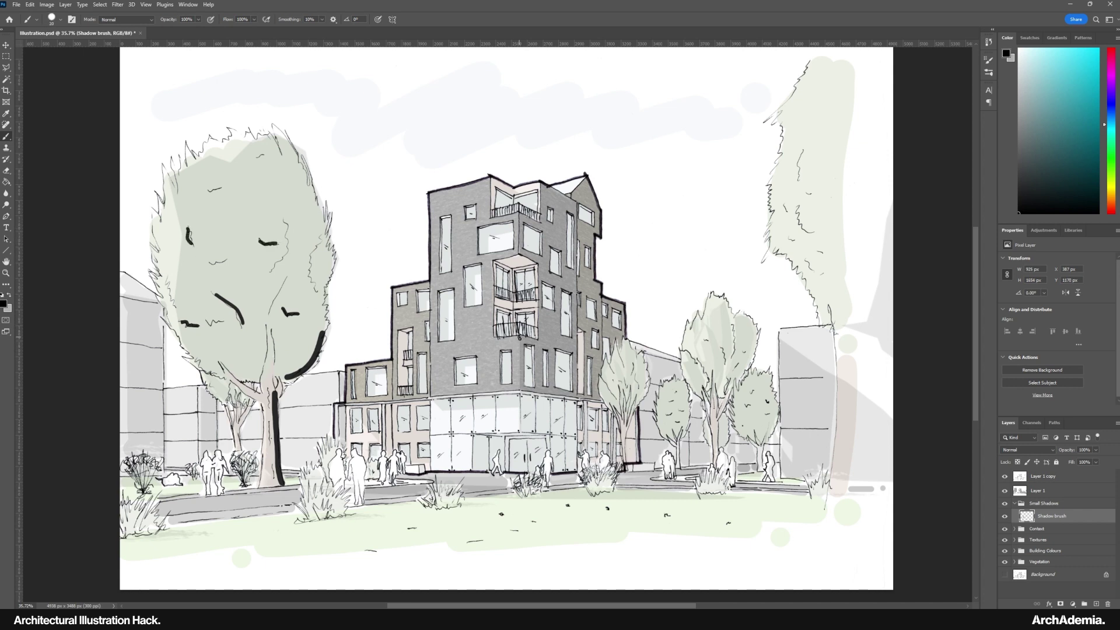
key("ctrl+z")
left_click_drag(519, 341, 518, 388)
key("ctrl+z")
key("bracketleft")
left_click_drag(518, 338, 519, 387)
Enlarge the brush and paint short black ground shadows beneath the two foreground grass clumps nearest the large tree
key("bracketright")
key("bracketright")
key("bracketright")
key("bracketright")
left_click_drag(306, 525, 337, 518)
key("bracketleft")
left_click_drag(432, 510, 460, 509)
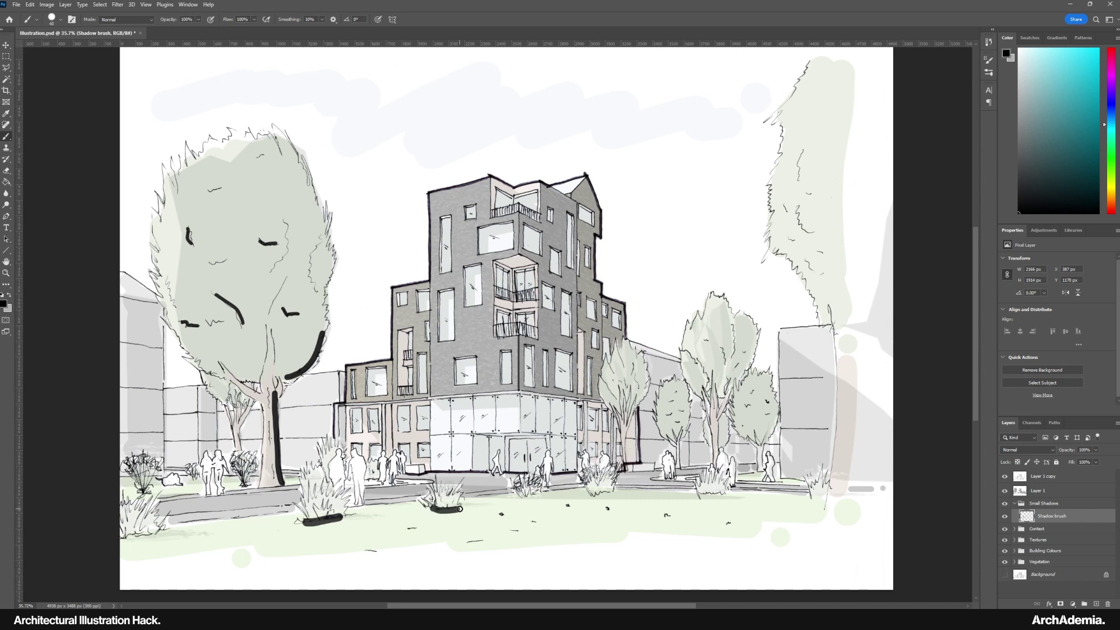
Paint short black ground shadows beneath the remaining grass clumps and the groups of people, reducing the brush size for the more distant group
mouse_move(534, 497)
left_mouse_down()
mouse_move(523, 496)
mouse_move(606, 496)
left_mouse_up()
left_click_drag(707, 496, 721, 495)
left_click_drag(811, 499, 827, 499)
left_click_drag(767, 481, 773, 482)
mouse_move(361, 504)
left_mouse_down()
mouse_move(350, 507)
mouse_move(366, 506)
left_mouse_up()
mouse_move(226, 494)
left_mouse_down()
mouse_move(208, 495)
mouse_move(226, 494)
left_mouse_up()
key("bracketleft")
key("bracketleft")
key("bracketleft")
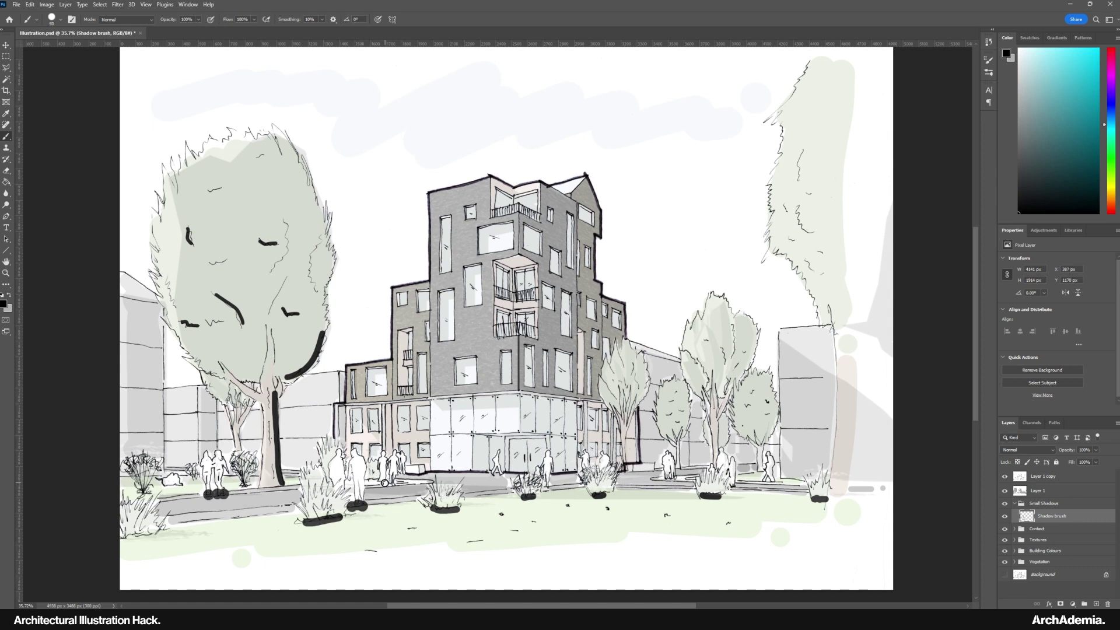
left_click_drag(383, 486, 408, 488)
Paint a thin black shadow along the main building's lower brick edge above the glazing and up its side recess, using a smaller brush
key("bracketleft")
mouse_move(521, 390)
left_mouse_down()
mouse_move(578, 396)
mouse_move(579, 332)
mouse_move(580, 394)
left_mouse_up()
key("bracketright")
key("bracketleft")
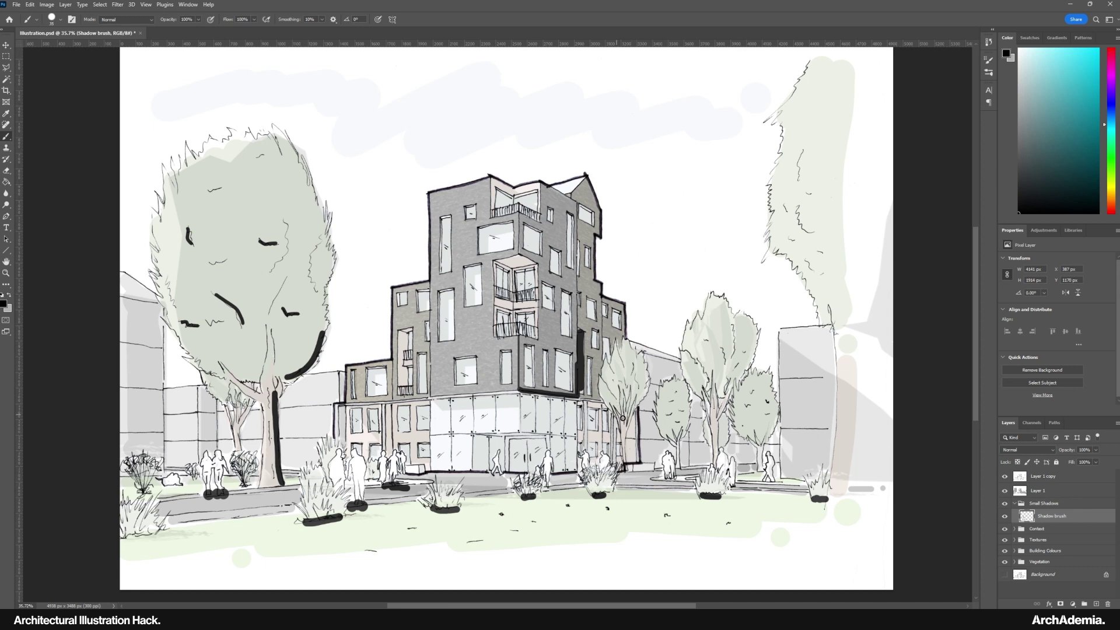
Paint black shadow strokes on the trunks and crown edges of the smaller trees beside the building, plus one beside the upper corner balconies
left_click_drag(626, 461, 628, 421)
left_click_drag(619, 356, 619, 361)
mouse_move(689, 355)
left_mouse_down()
mouse_move(706, 375)
mouse_move(725, 351)
mouse_move(769, 381)
mouse_move(767, 436)
left_mouse_up()
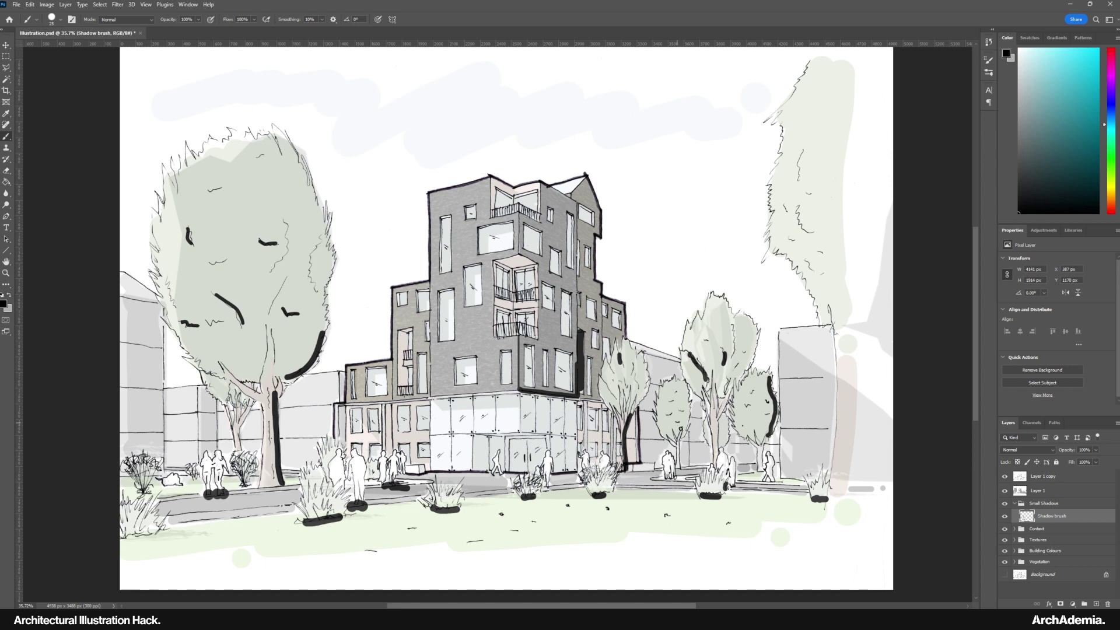
left_click_drag(680, 433, 689, 408)
mouse_move(518, 214)
left_mouse_down()
mouse_move(518, 253)
mouse_move(537, 278)
left_mouse_up()
Set the Shadow brush layer's opacity to 20%
left_click(1070, 449)
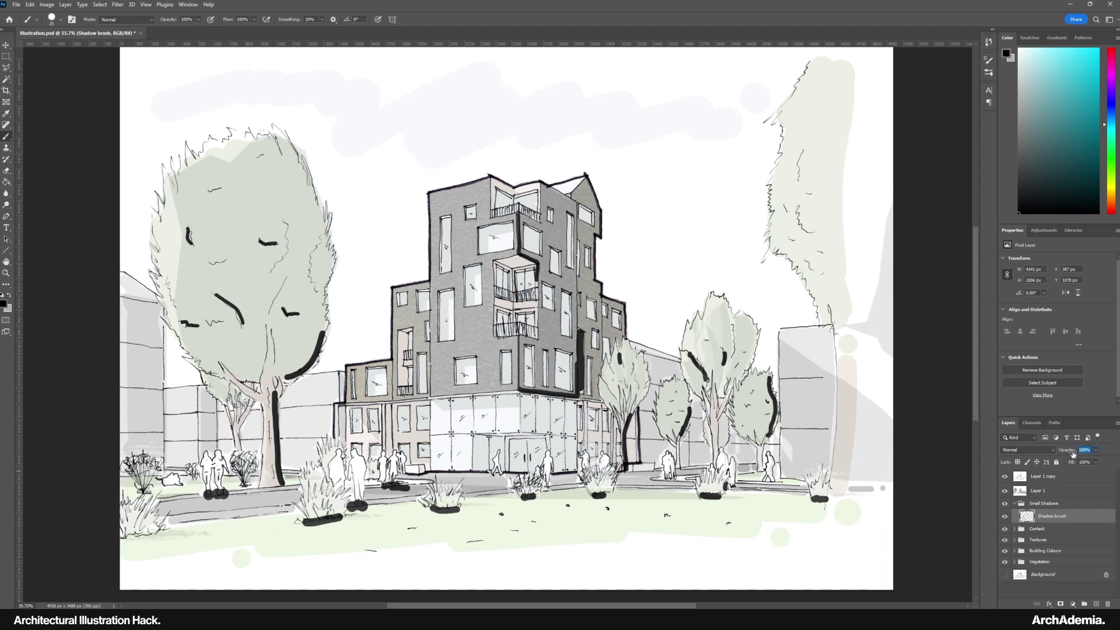
type("10")
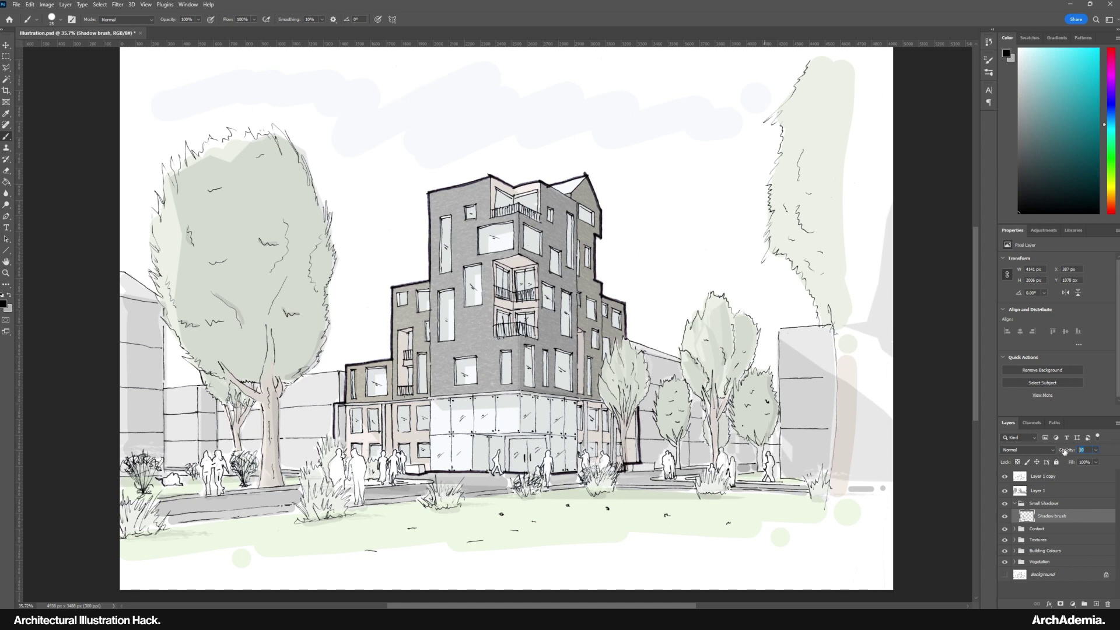
type("0")
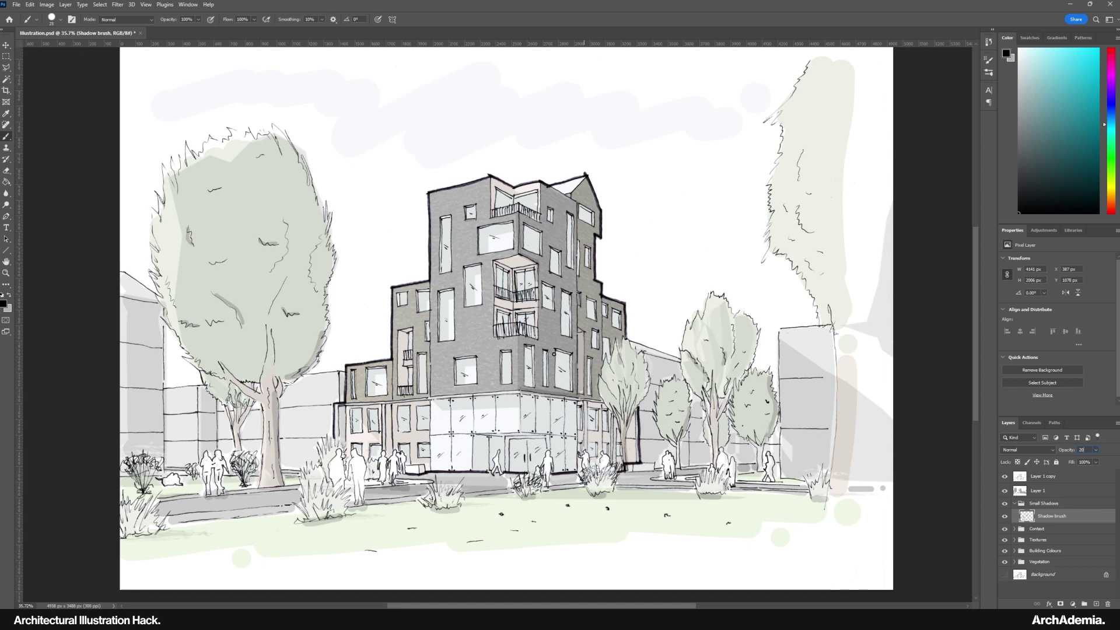
Paint faint shadow lines at the lower corner balcony and along the horizontal floor lines of the background buildings on both sides
mouse_move(520, 333)
left_mouse_down()
mouse_move(538, 338)
mouse_move(540, 300)
left_mouse_up()
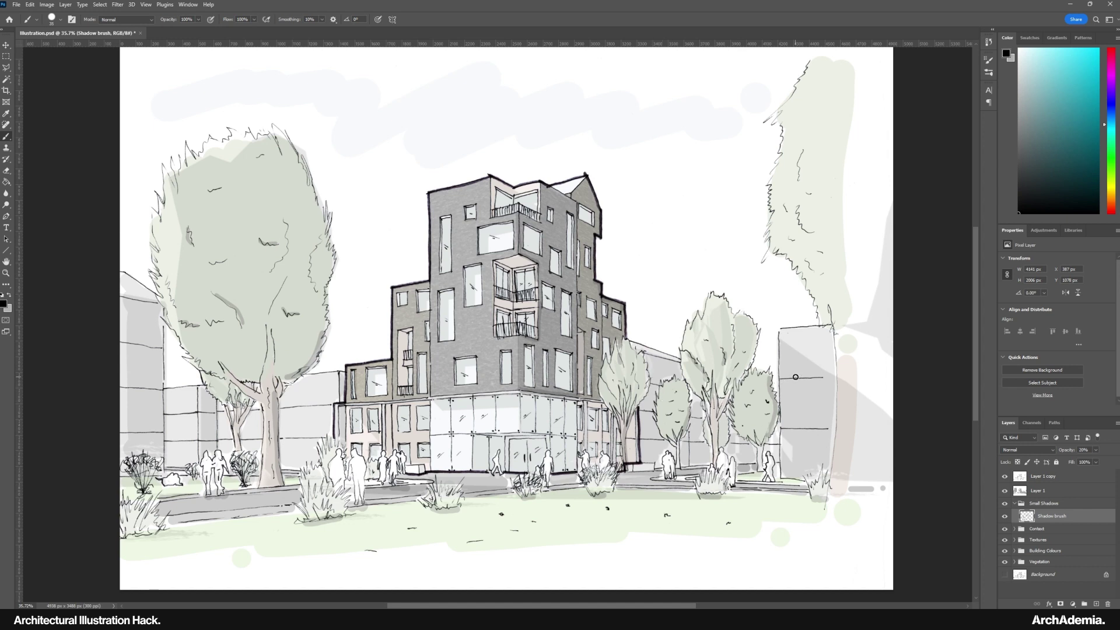
left_click_drag(782, 378, 823, 377)
left_click_drag(782, 430, 829, 428)
left_click_drag(283, 409, 326, 406)
left_click_drag(289, 438, 322, 438)
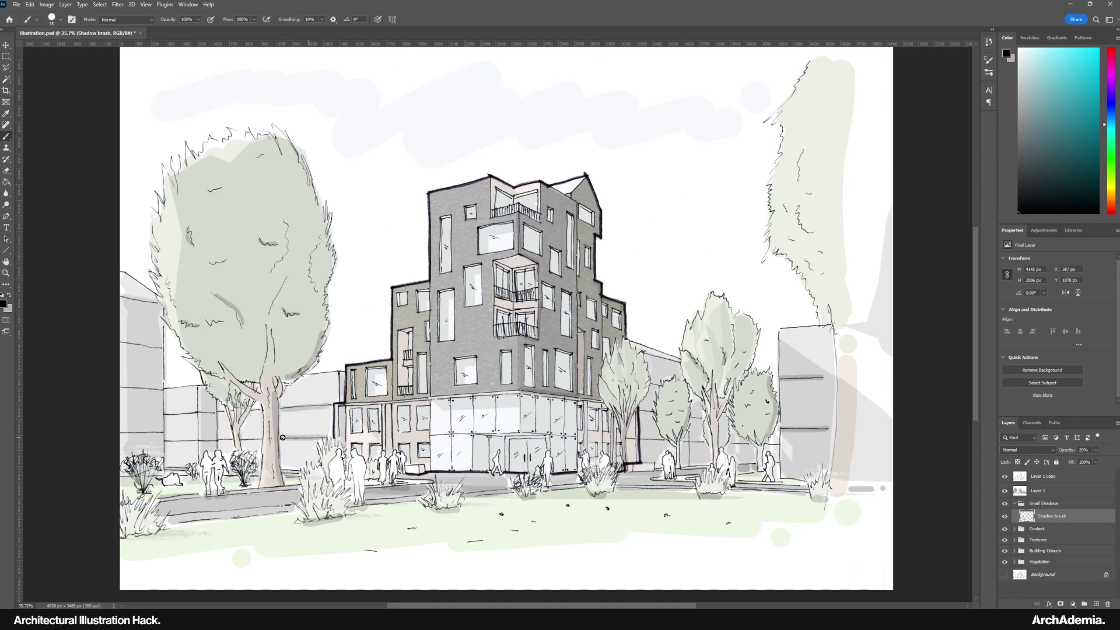
left_click_drag(165, 415, 214, 413)
left_click_drag(166, 441, 215, 441)
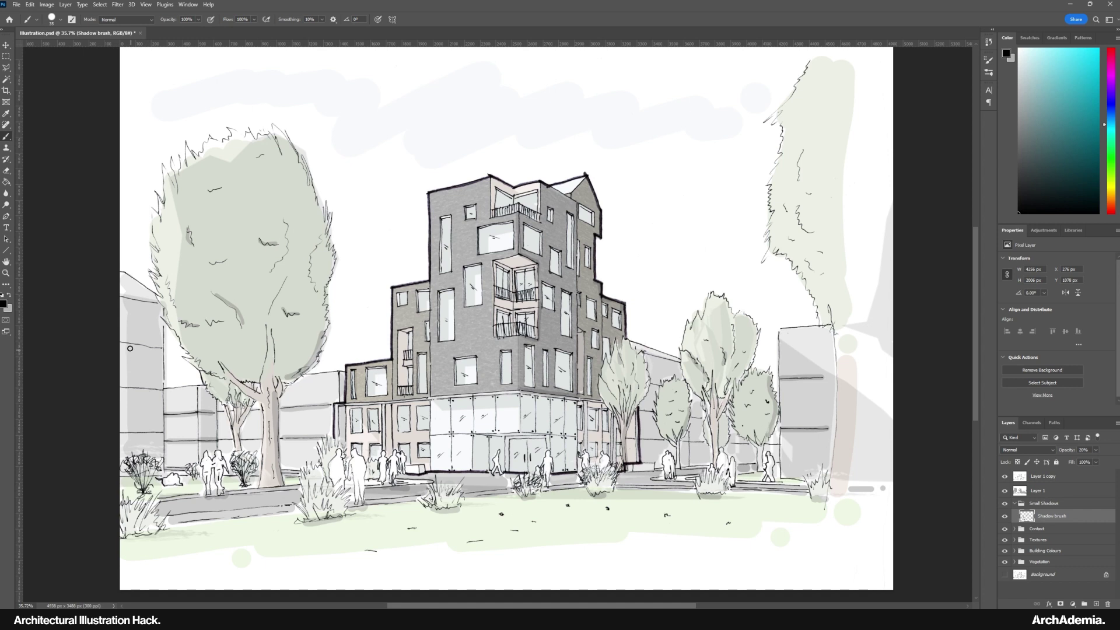
left_click_drag(126, 343, 161, 345)
left_click_drag(123, 387, 161, 391)
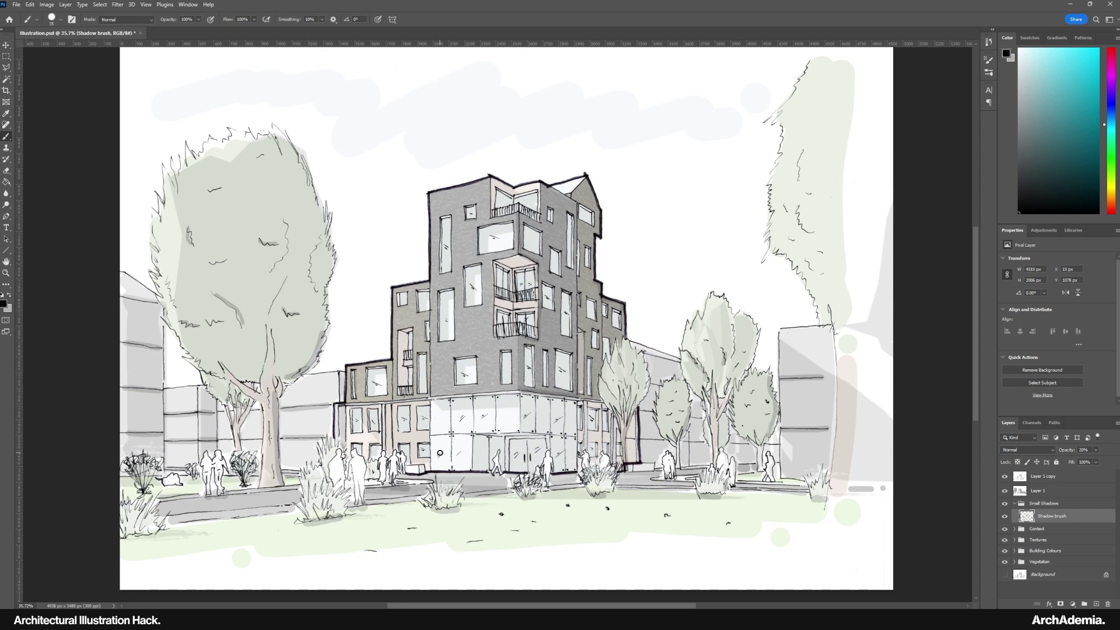
Shade the white roof area beside the gable and paint a vertical shadow down the recess in the main building's side facade
scroll(374, 404, "down", 1)
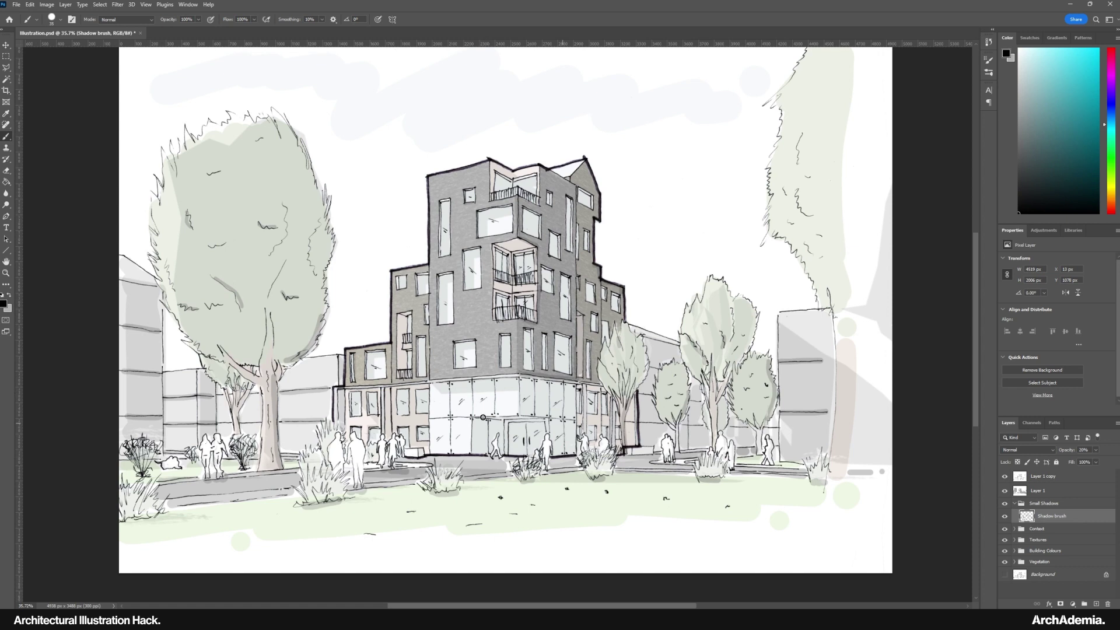
left_click_drag(456, 402, 445, 401)
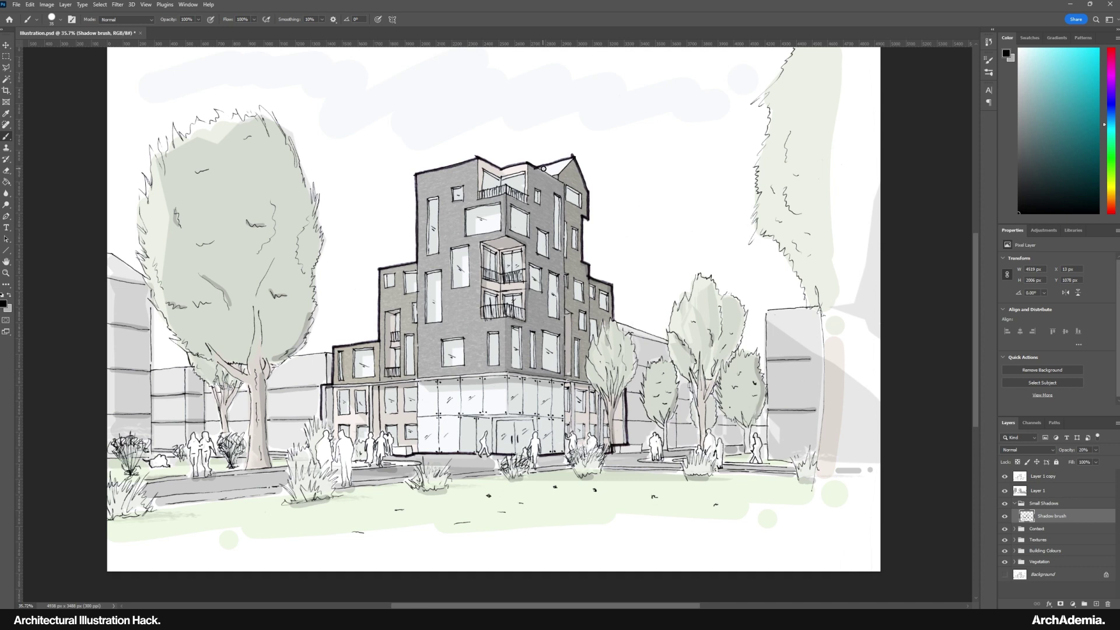
mouse_move(543, 169)
left_mouse_down()
mouse_move(560, 169)
mouse_move(549, 173)
left_mouse_up()
left_click_drag(563, 210, 563, 377)
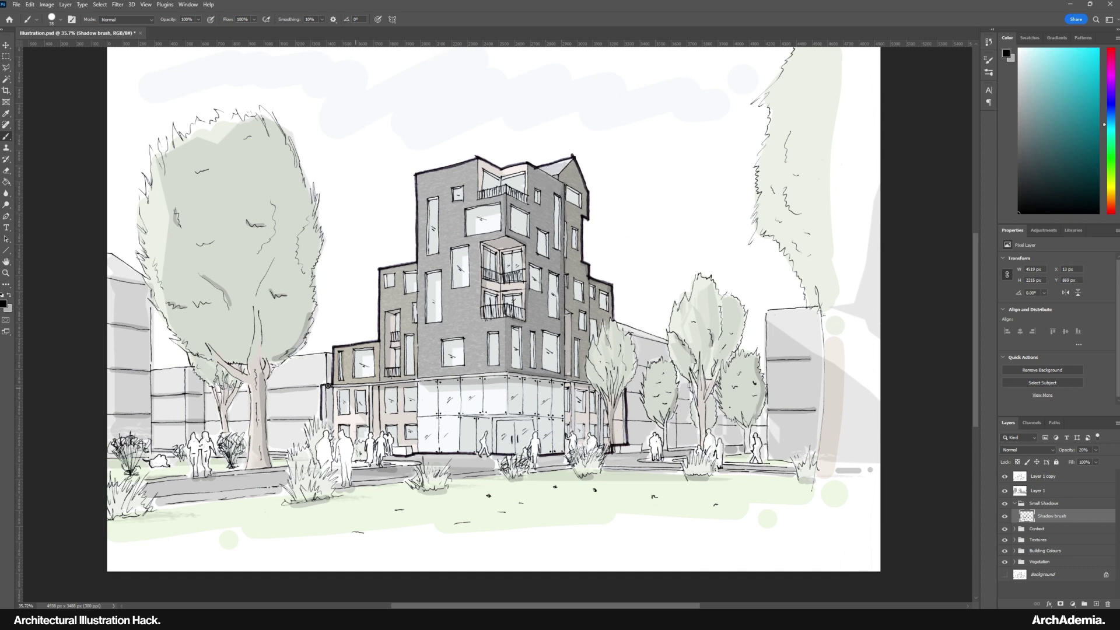
Enlarge the brush and paint soft shadow over the glazed ground-floor entrance of the main building
left_click_drag(402, 423, 397, 410)
left_click(6, 274)
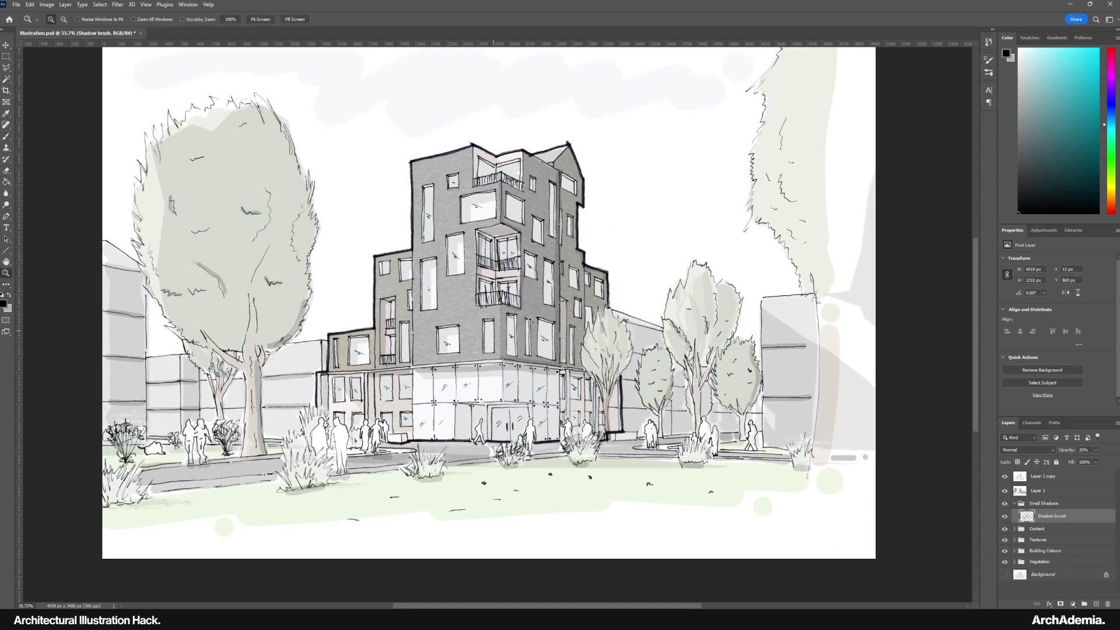
left_click(530, 319, "alt")
left_click_drag(472, 295, 507, 331)
left_click(484, 328, "alt")
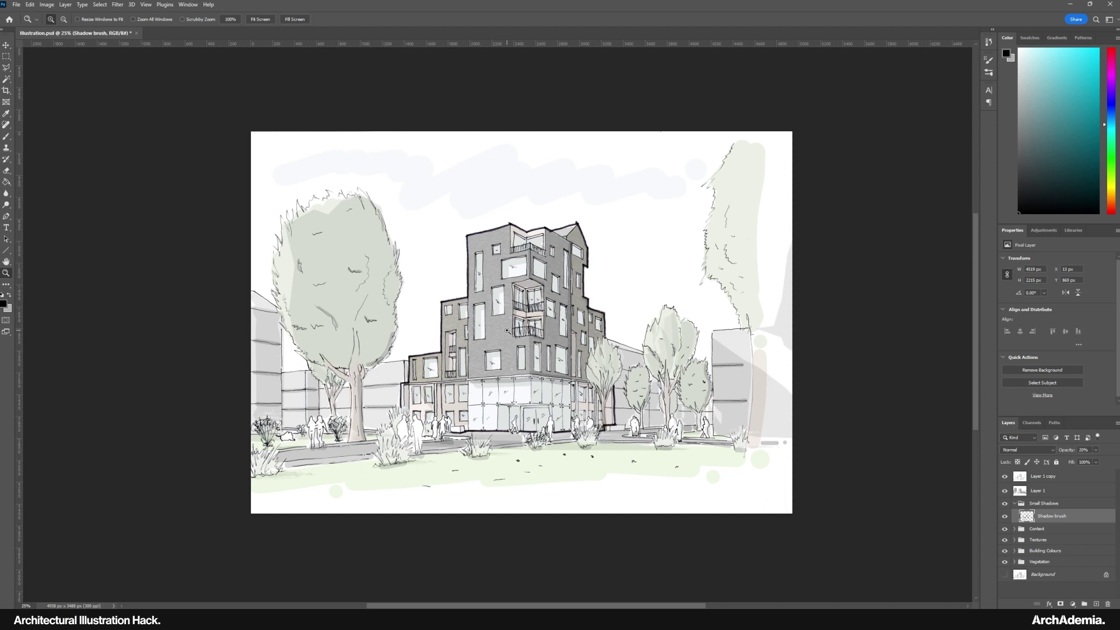
left_click(6, 136)
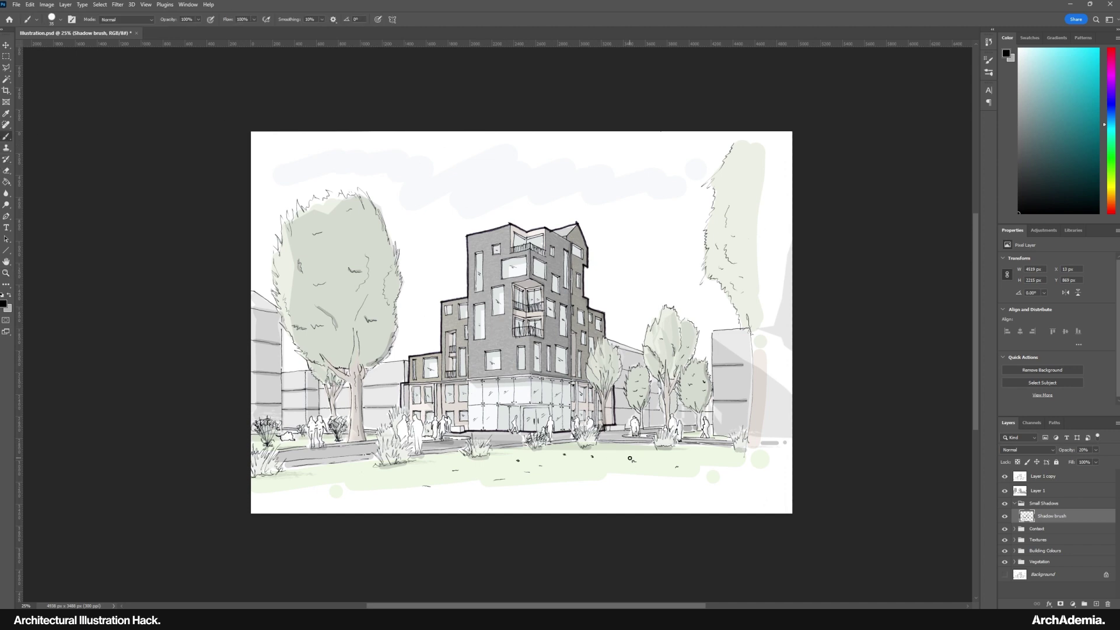
key("bracketright")
key("bracketright")
key("bracketright")
mouse_move(501, 427)
left_mouse_down()
mouse_move(502, 406)
mouse_move(543, 406)
left_mouse_up()
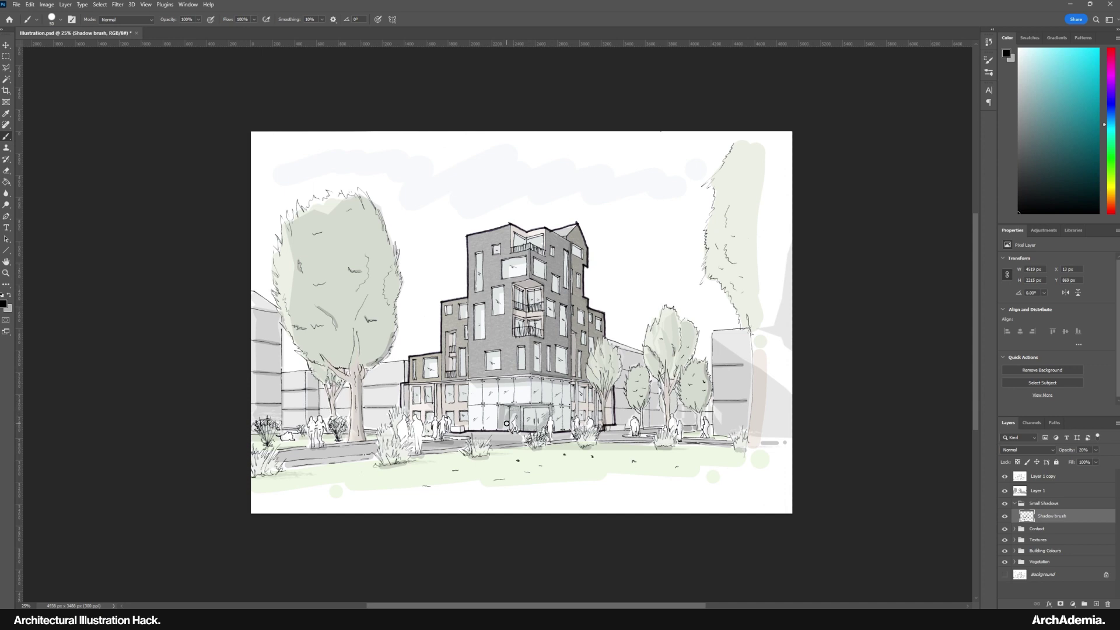
mouse_move(508, 418)
left_mouse_down()
mouse_move(553, 408)
mouse_move(535, 423)
mouse_move(530, 415)
left_mouse_up()
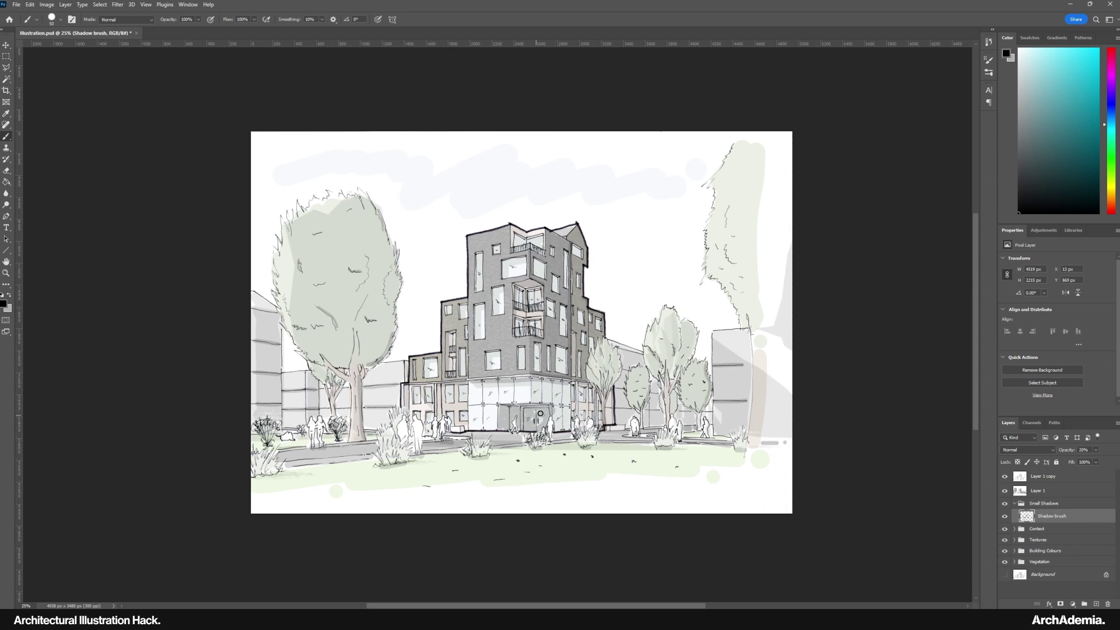